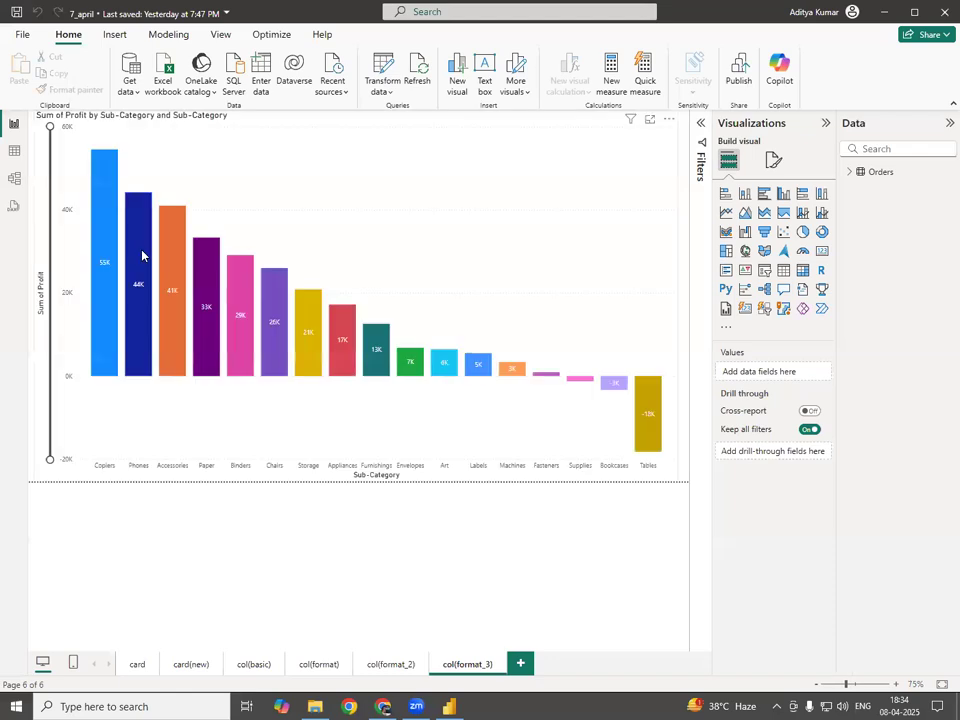
# Save a copy of the report in the 6-30(WD) folder as 8_april.
pyautogui.click(18, 37)
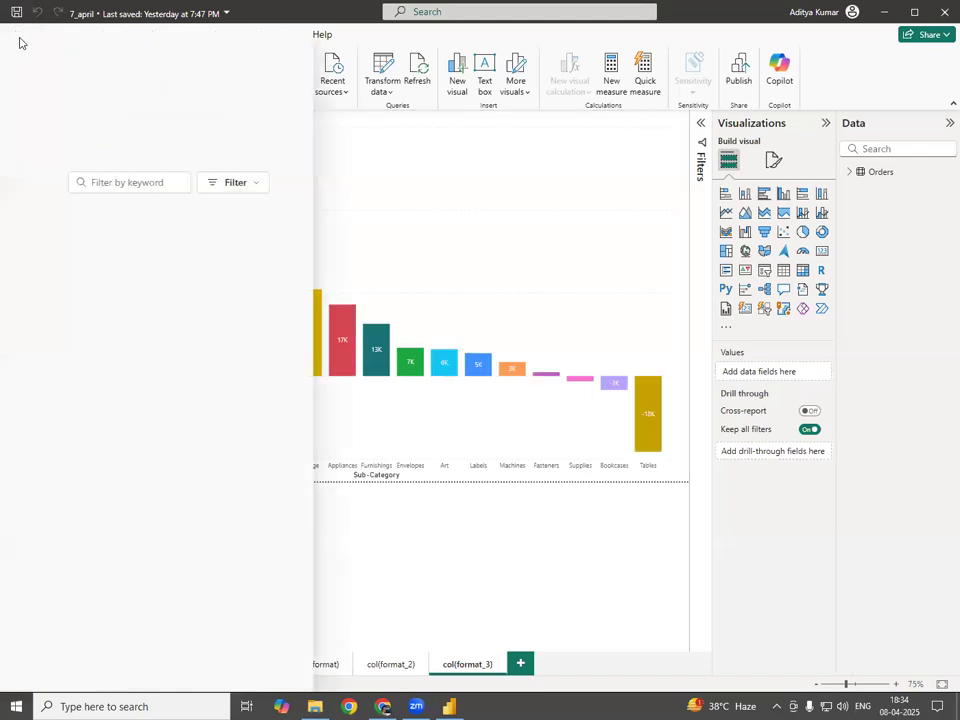
pyautogui.click(74, 166)
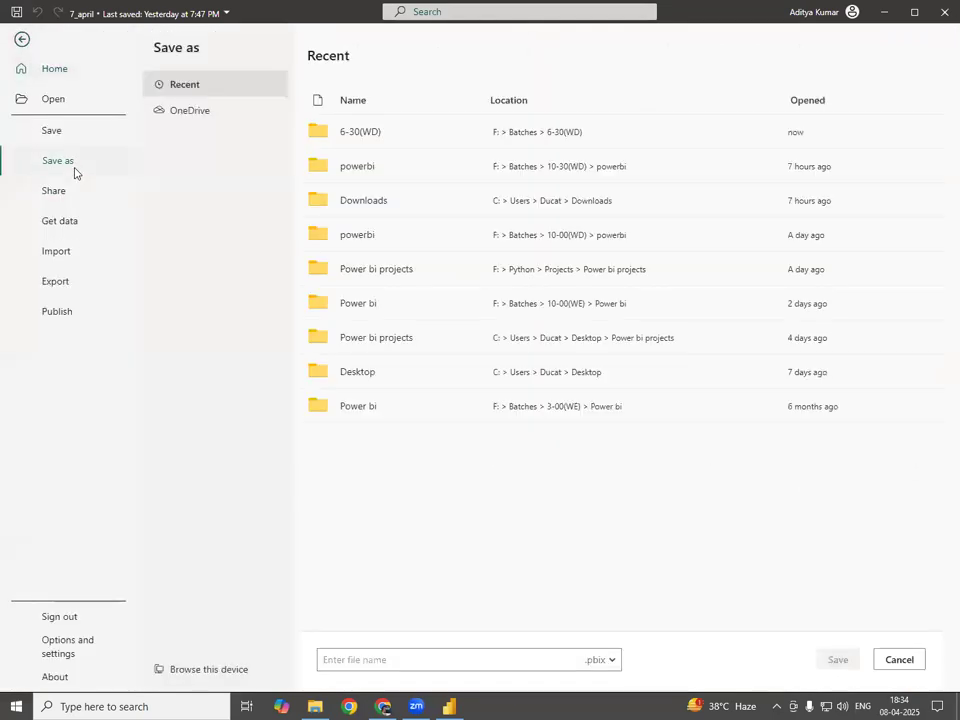
pyautogui.click(215, 668)
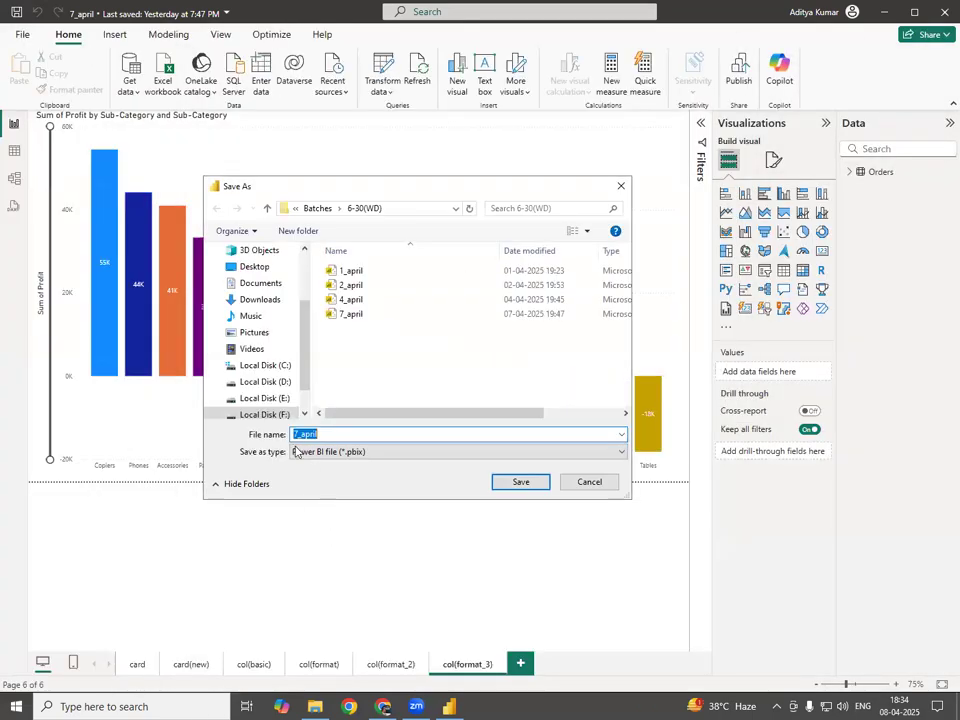
pyautogui.press('BackSpace')
pyautogui.write('8')
pyautogui.press('Return')
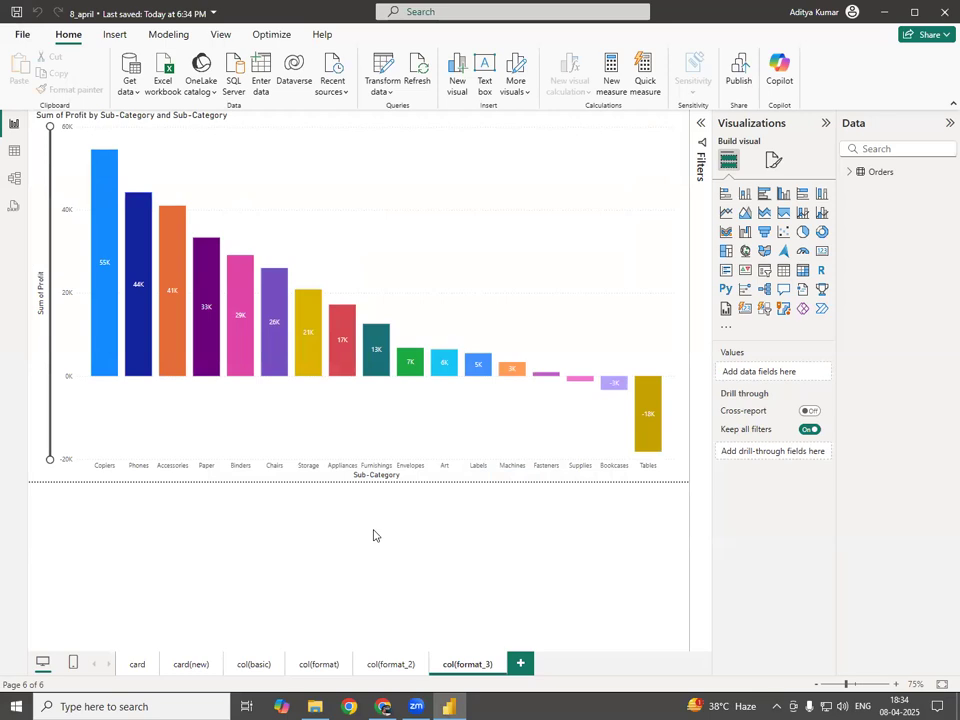
# Add a new report page with a stacked column chart, enlarged and placed near the middle of the canvas.
pyautogui.click(520, 663)
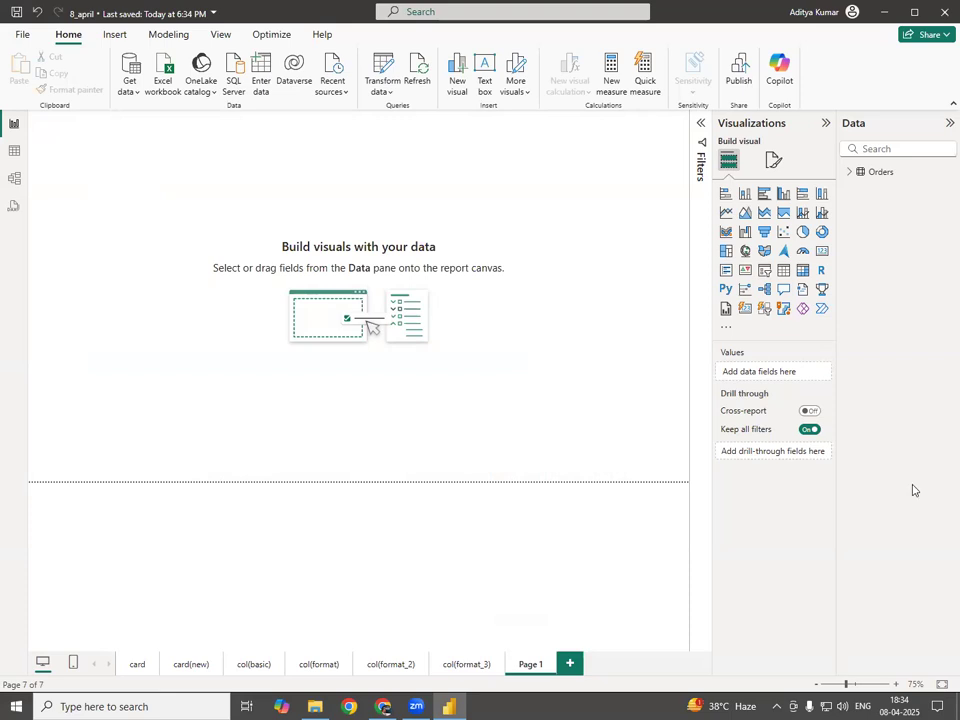
pyautogui.click(746, 199)
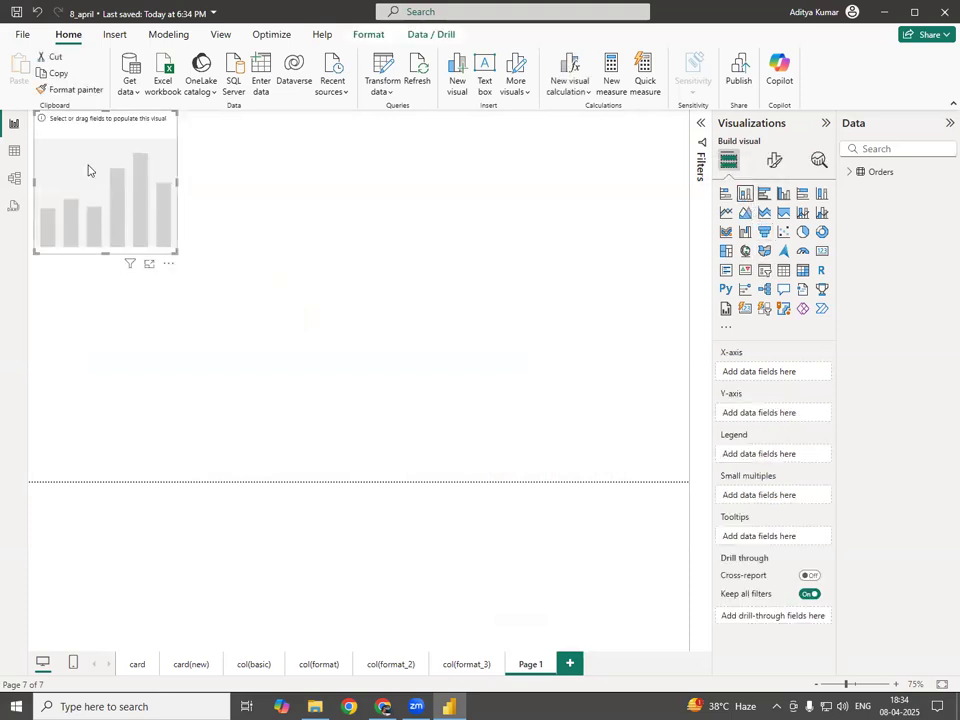
pyautogui.moveTo(88, 167); pyautogui.dragTo(186, 280)
pyautogui.moveTo(277, 371); pyautogui.dragTo(604, 459)
pyautogui.moveTo(325, 279); pyautogui.dragTo(296, 257)
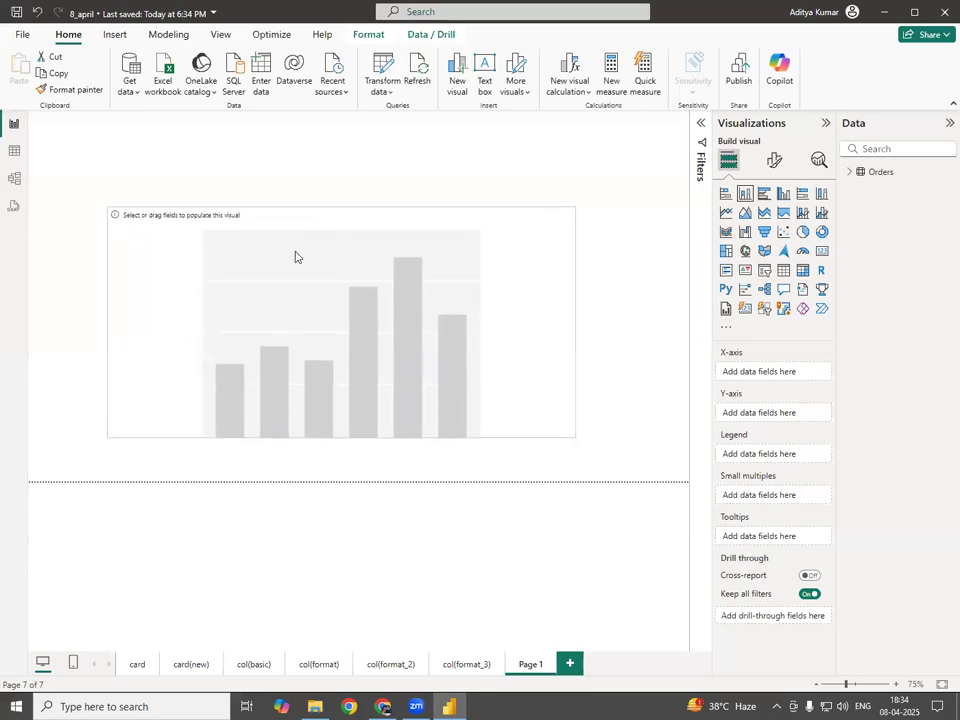
# Plot Orders Profit on the chart's Y-axis by Region on the X-axis, and enlarge the chart upward and toward its lower-right corner.
pyautogui.click(850, 175)
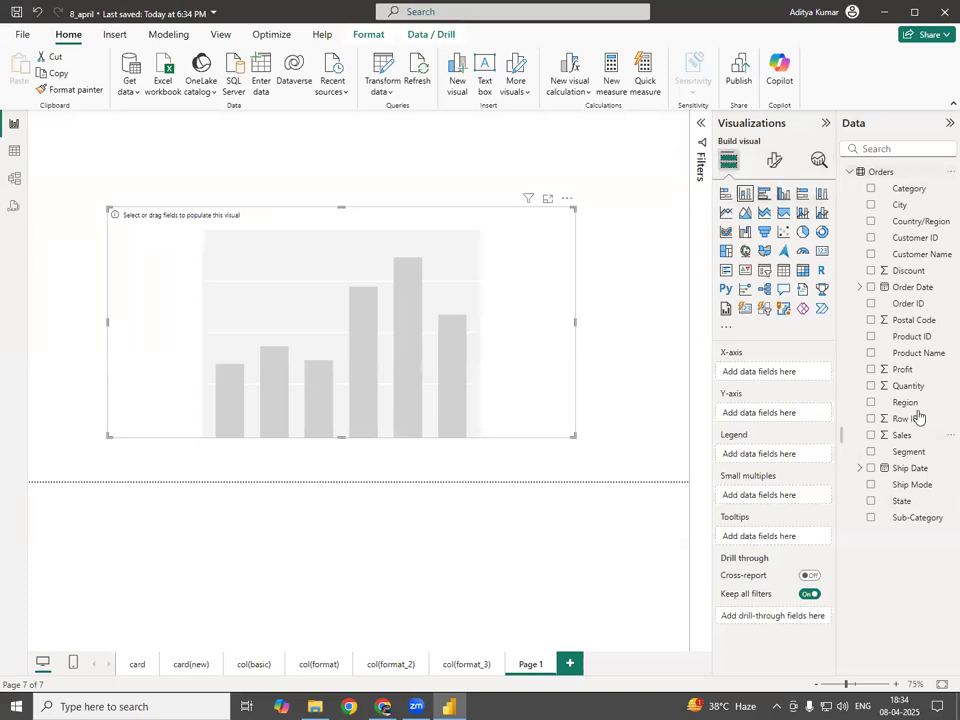
pyautogui.moveTo(913, 411); pyautogui.dragTo(799, 380)
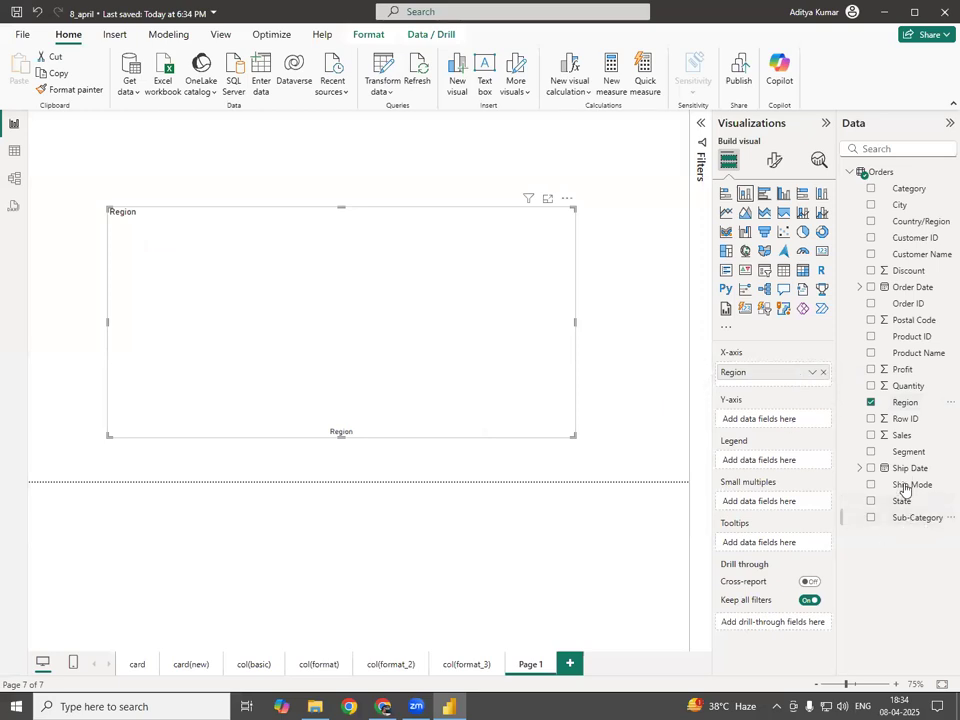
pyautogui.moveTo(905, 369); pyautogui.dragTo(797, 424)
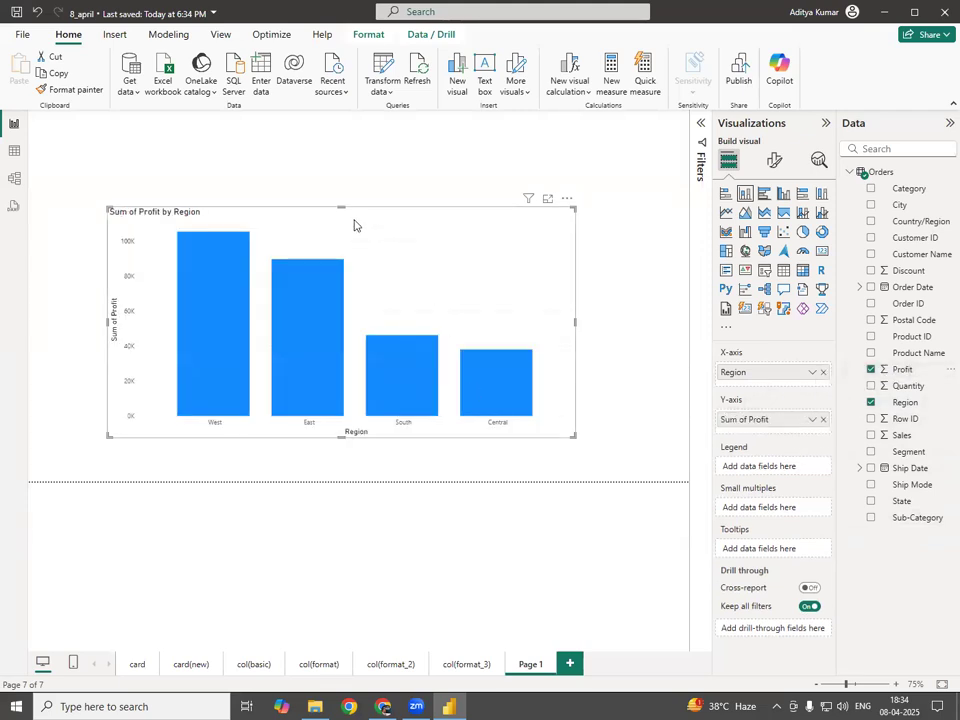
pyautogui.moveTo(345, 211); pyautogui.dragTo(343, 130)
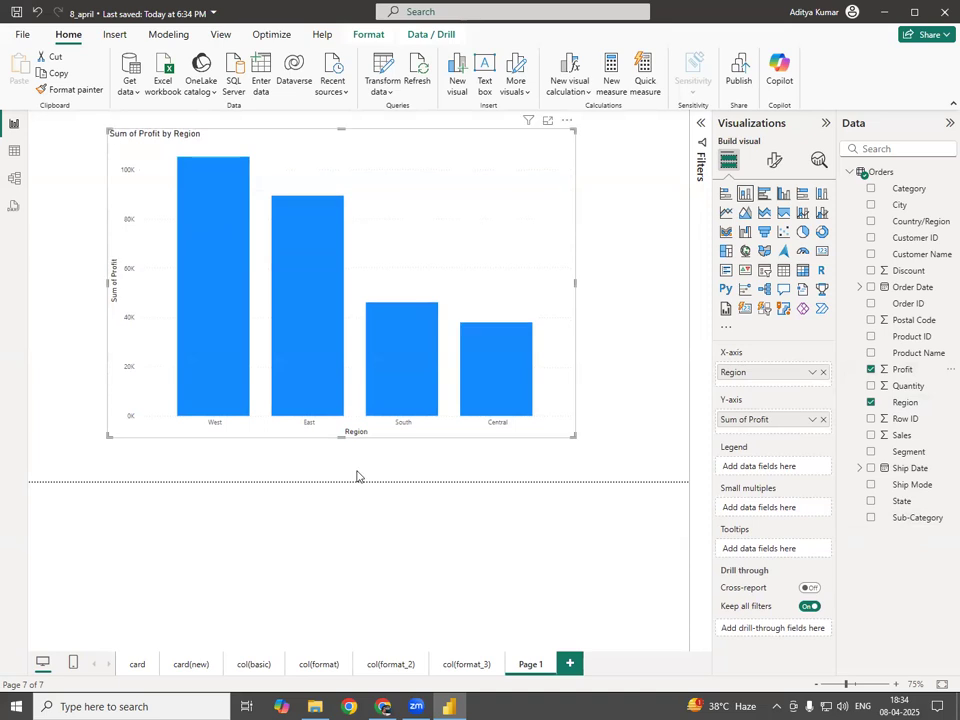
pyautogui.moveTo(573, 436); pyautogui.dragTo(615, 466)
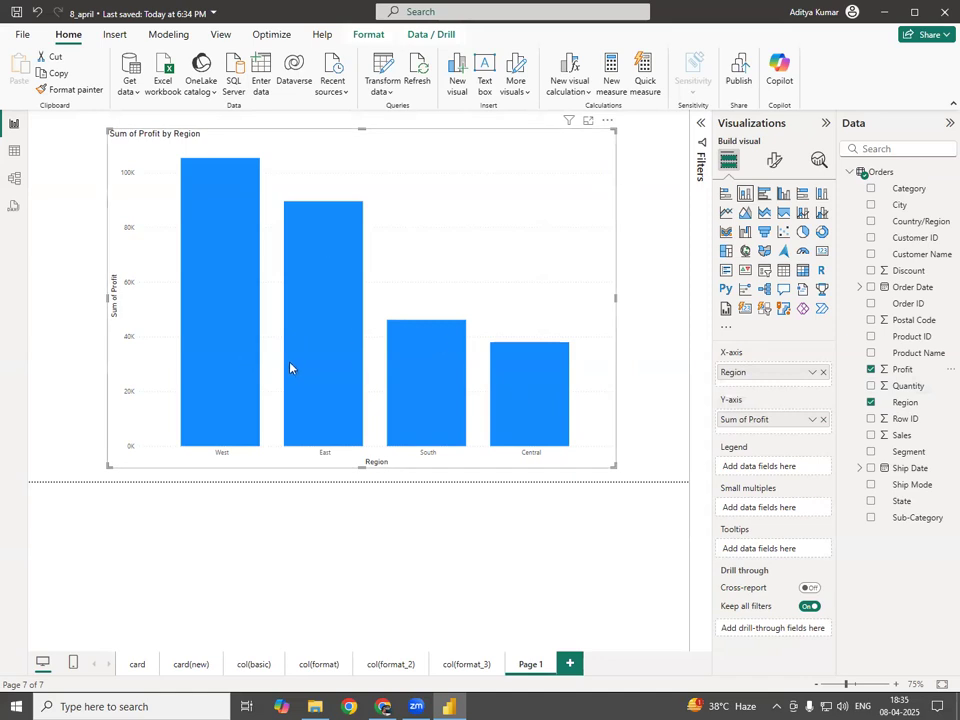
# Turn on data labels for the column chart and increase their value font size to 14.
pyautogui.click(775, 168)
pyautogui.click(816, 481)
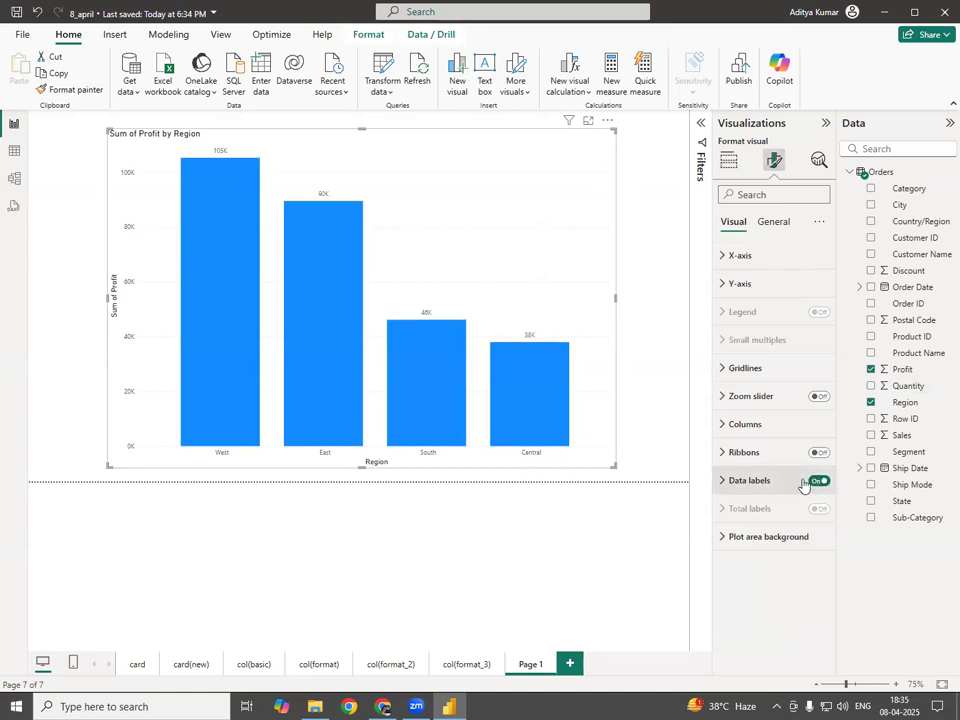
pyautogui.click(723, 481)
pyautogui.scroll(-3, 770, 600)
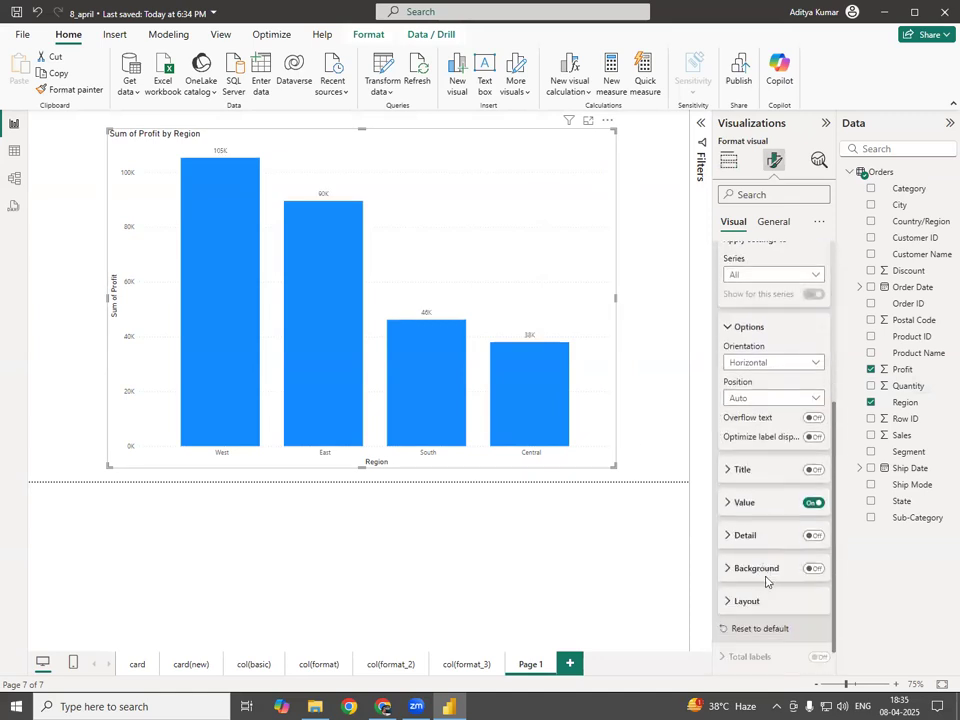
pyautogui.click(726, 508)
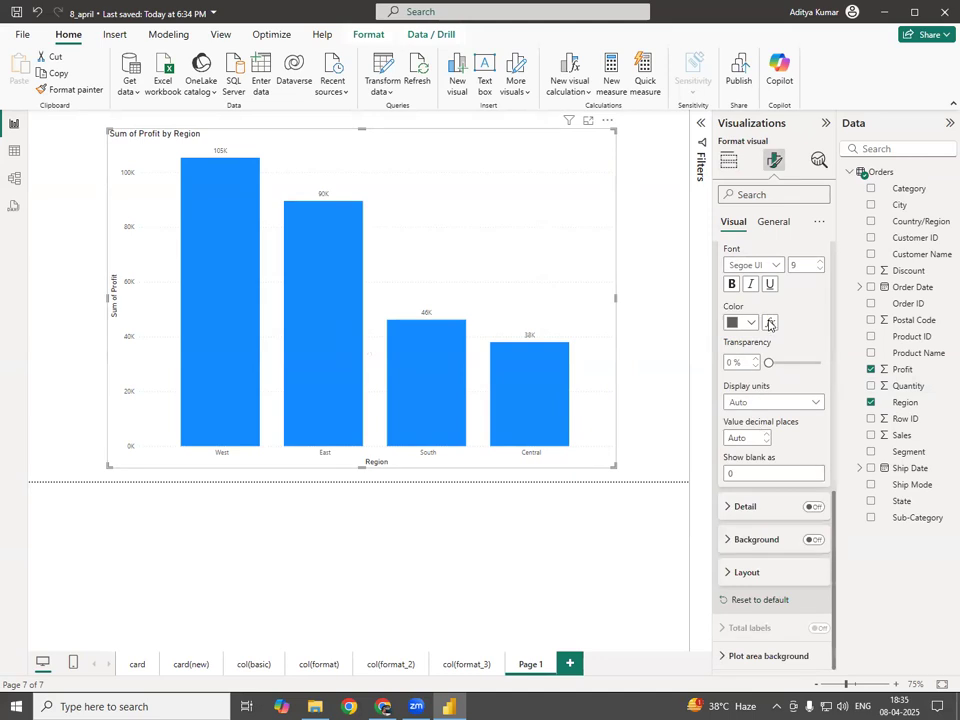
pyautogui.click(820, 261)
pyautogui.click(821, 261)
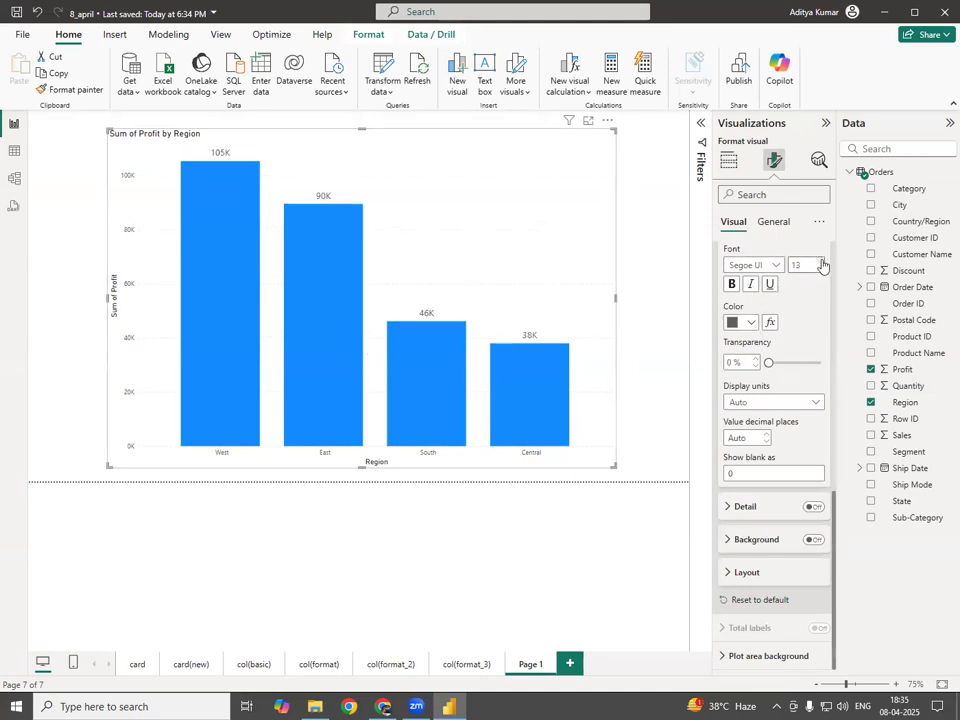
pyautogui.click(729, 162)
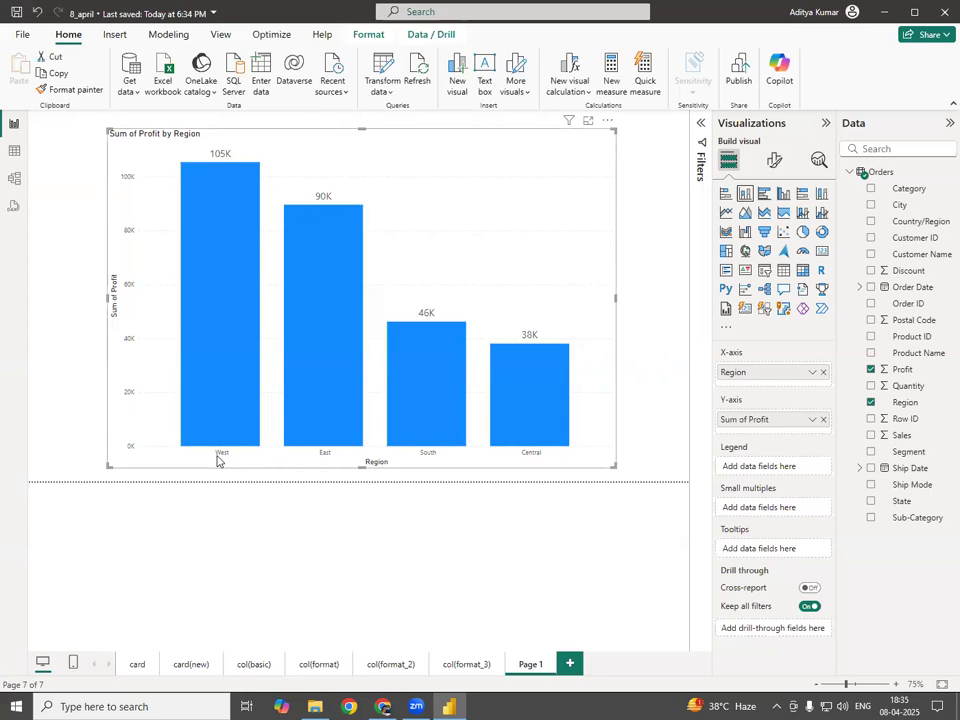
# On the card page, switch the order date card's summarization to Earliest and back to Latest.
pyautogui.click(137, 665)
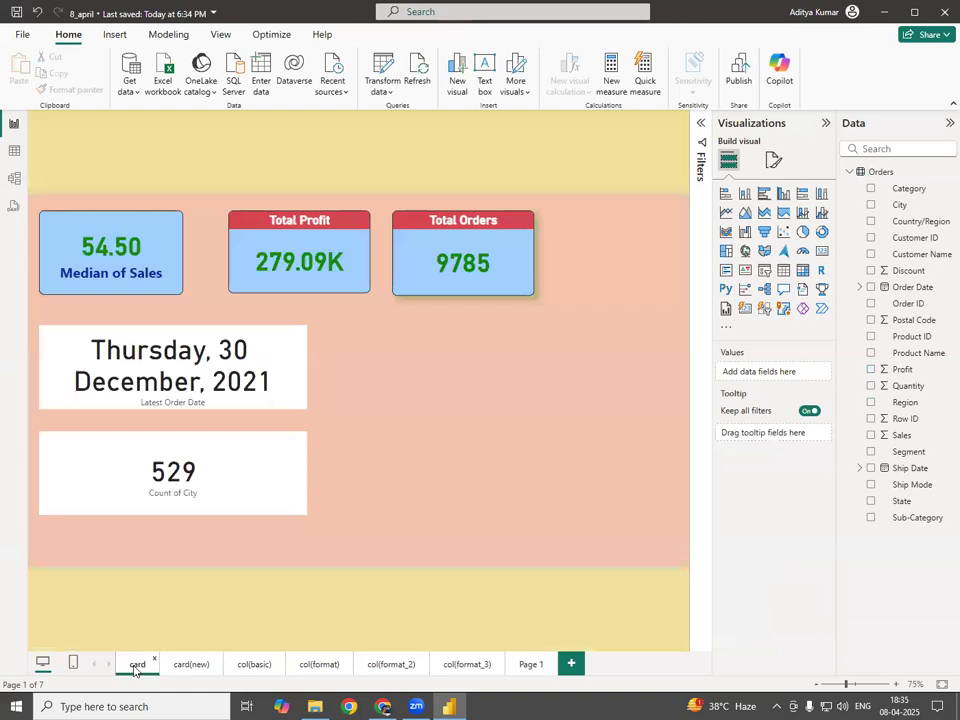
pyautogui.click(201, 381)
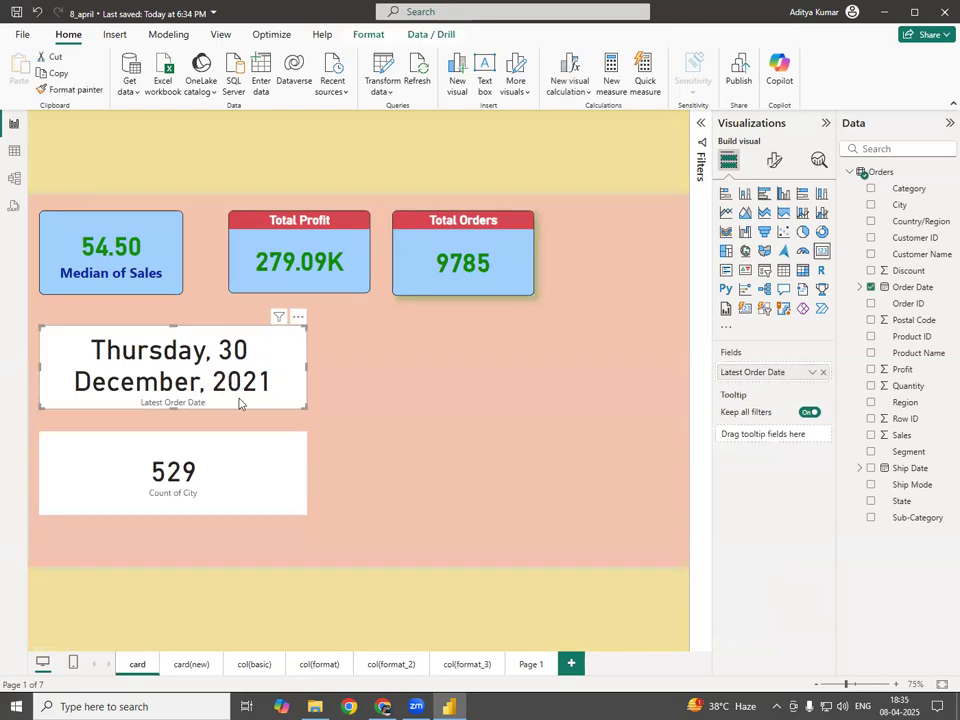
pyautogui.click(811, 372)
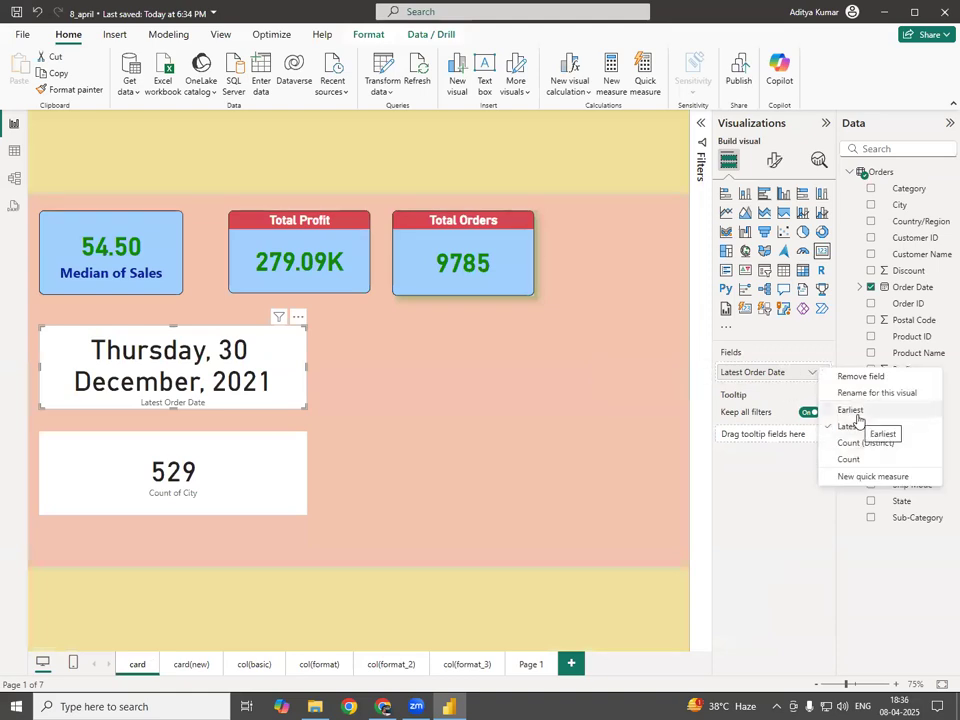
pyautogui.click(851, 410)
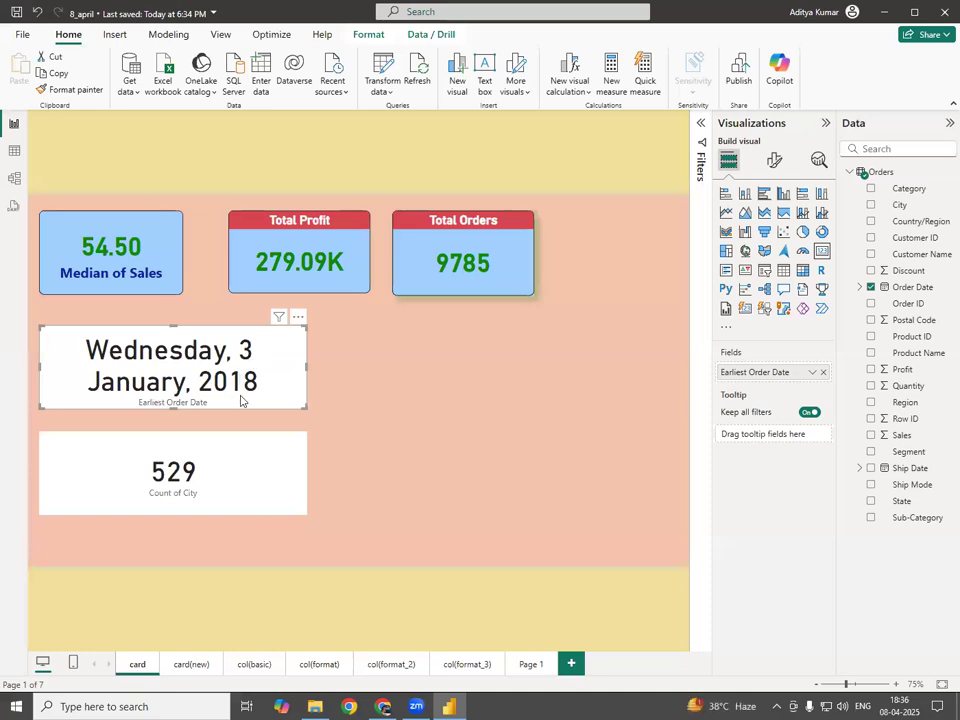
pyautogui.click(811, 373)
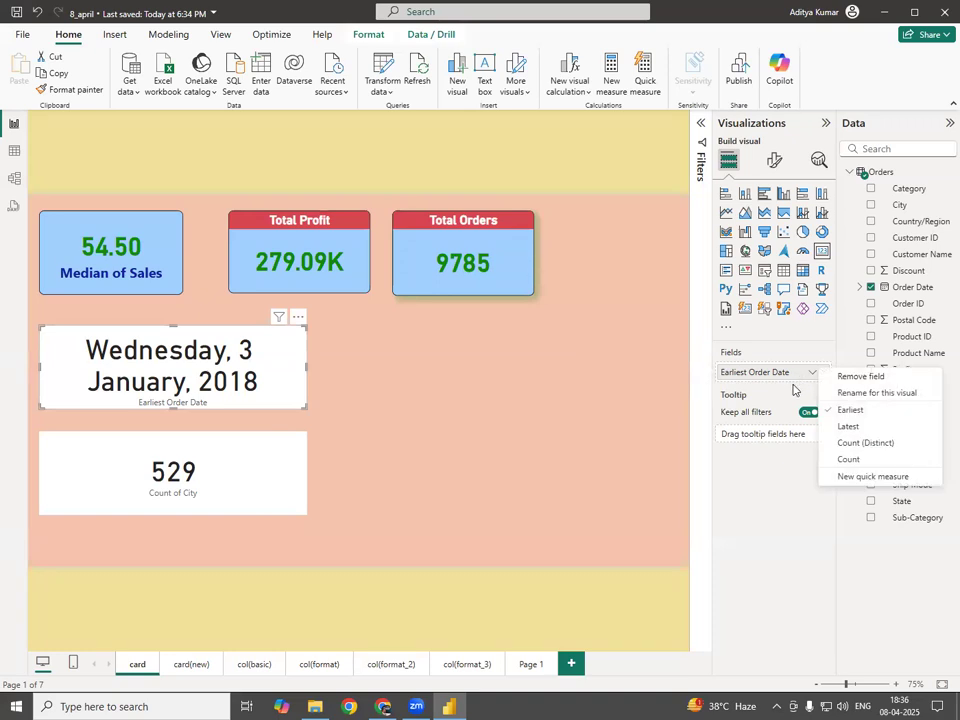
pyautogui.click(849, 426)
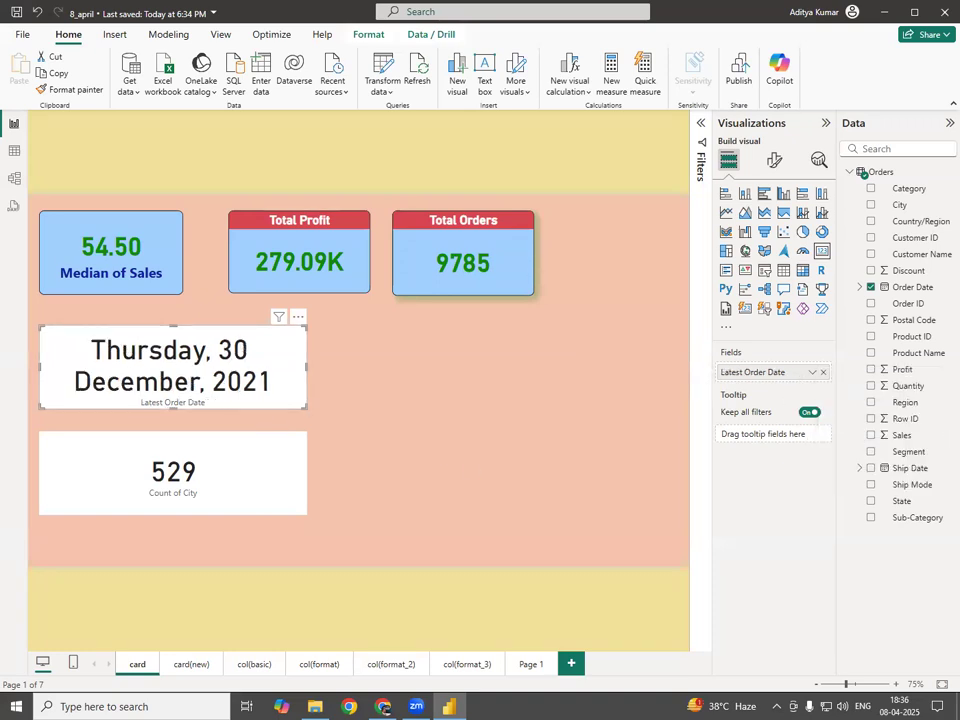
# On Page 1, split the profit by region columns by the Year level of the Order Date hierarchy as the legend.
pyautogui.click(531, 664)
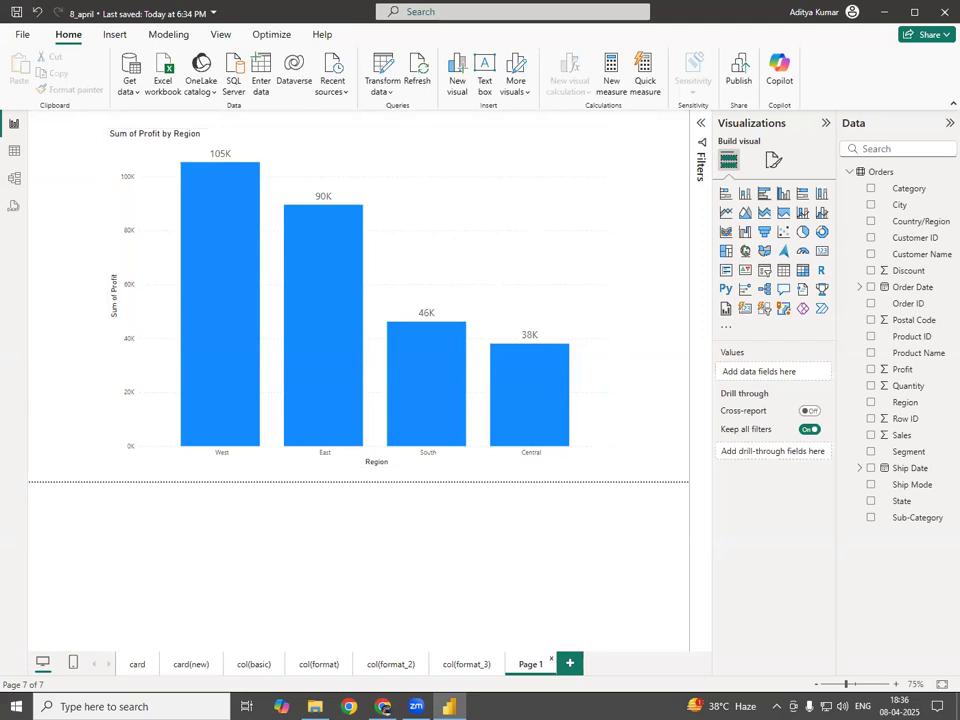
pyautogui.click(427, 167)
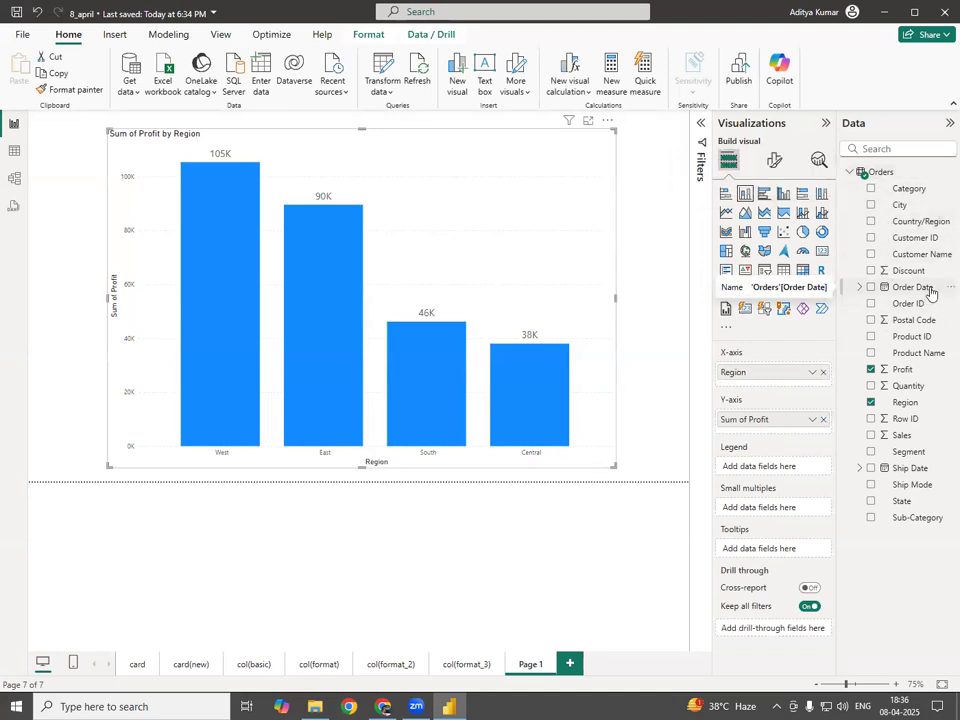
pyautogui.click(859, 289)
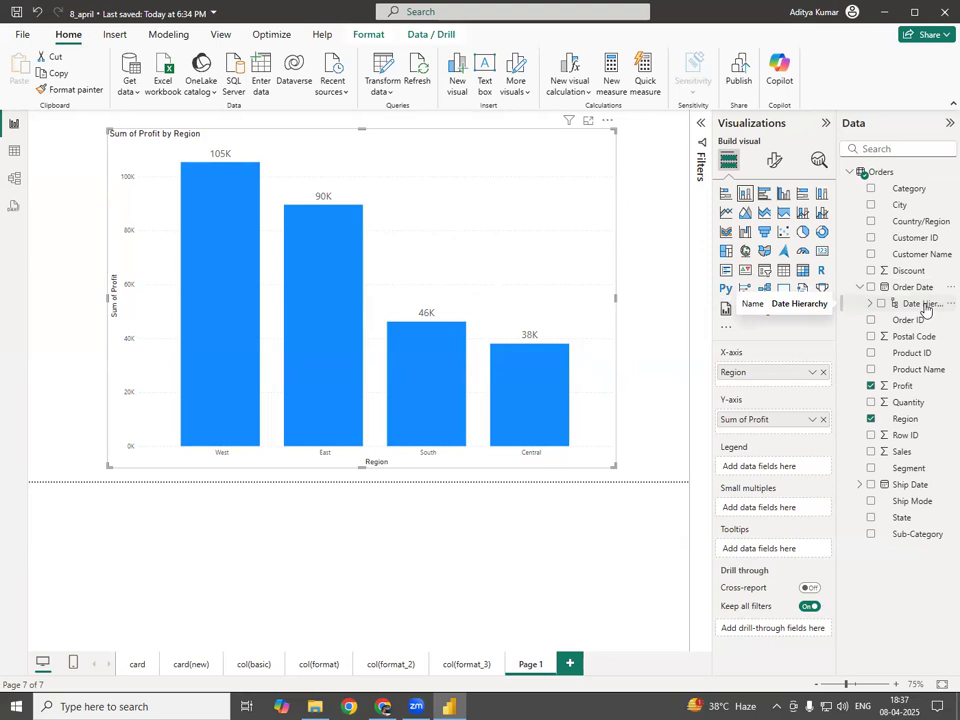
pyautogui.click(871, 304)
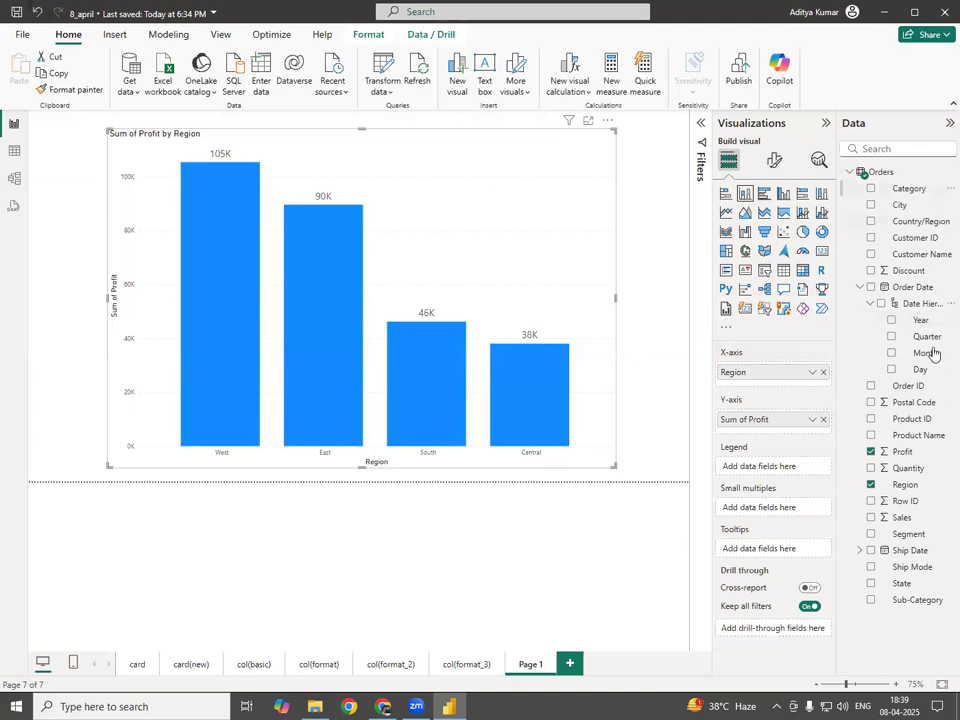
pyautogui.moveTo(922, 322); pyautogui.dragTo(796, 473)
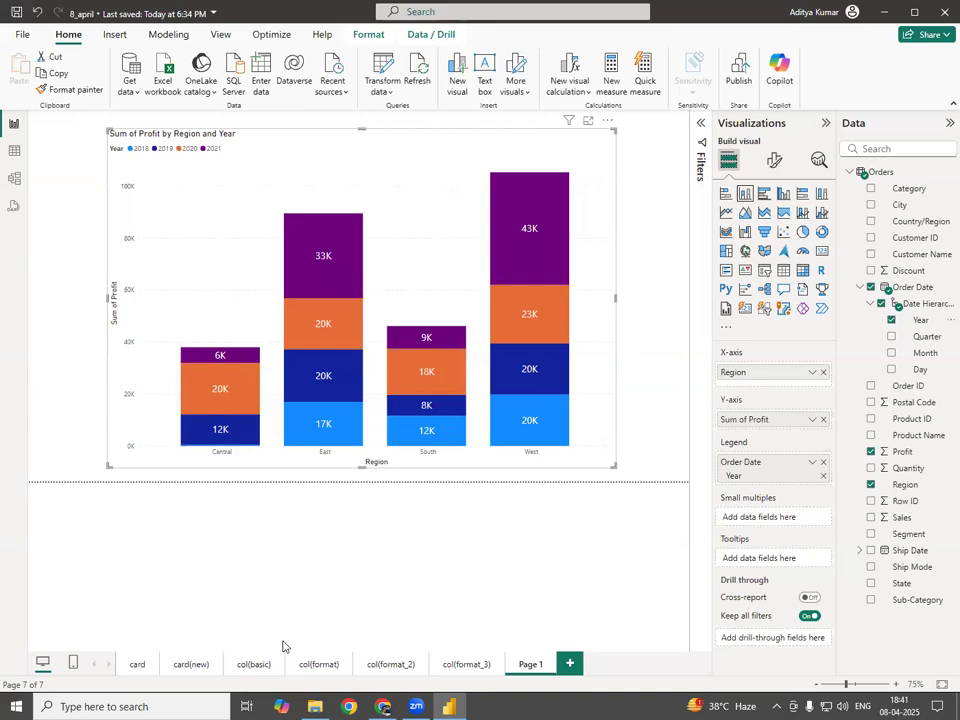
# Turn on total labels for the stacked columns with black values at font size 16, and collapse the field list.
pyautogui.click(772, 164)
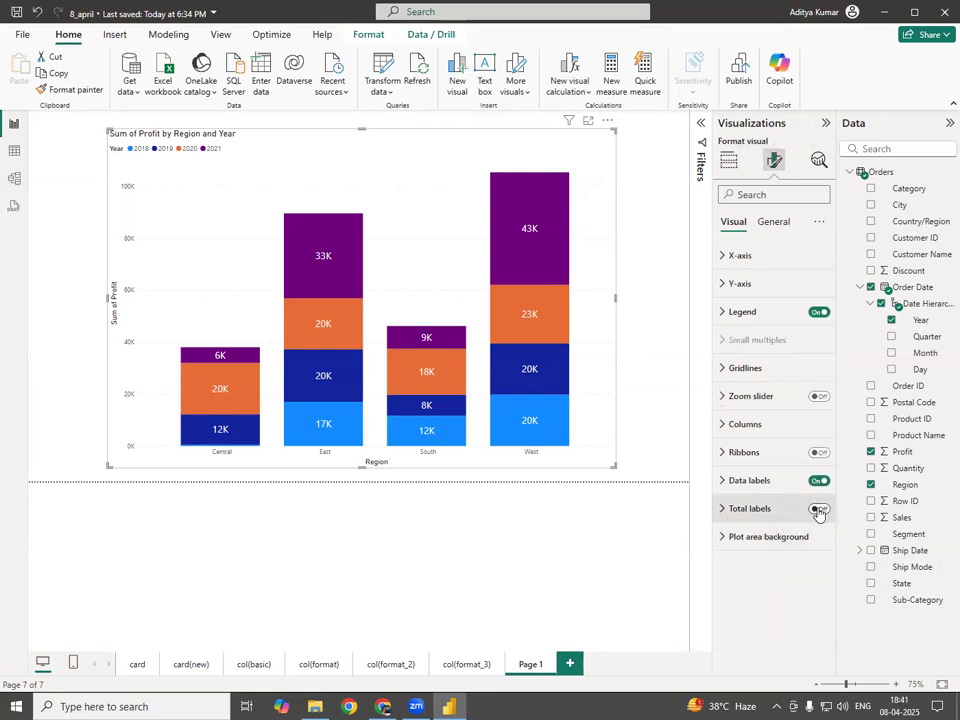
pyautogui.click(818, 509)
pyautogui.click(726, 509)
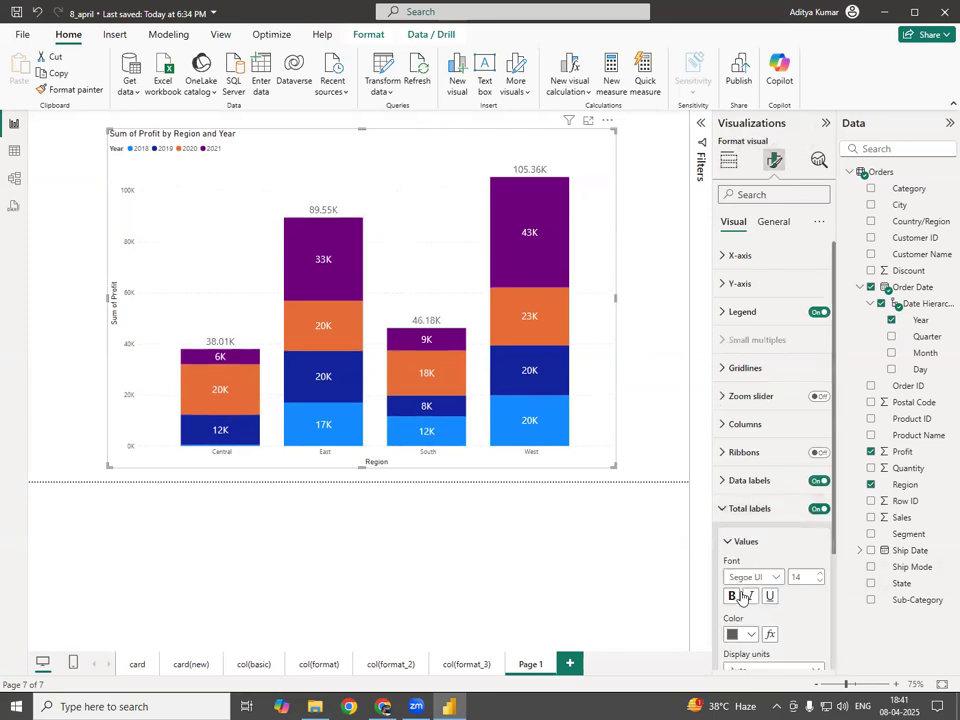
pyautogui.click(796, 440)
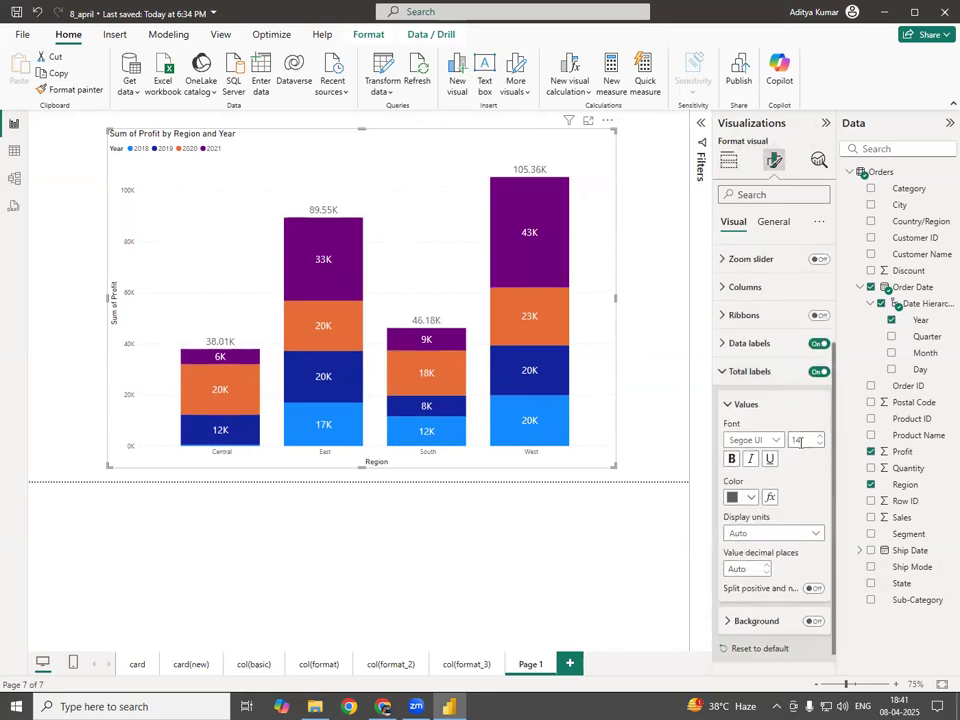
pyautogui.click(756, 503)
pyautogui.click(761, 438)
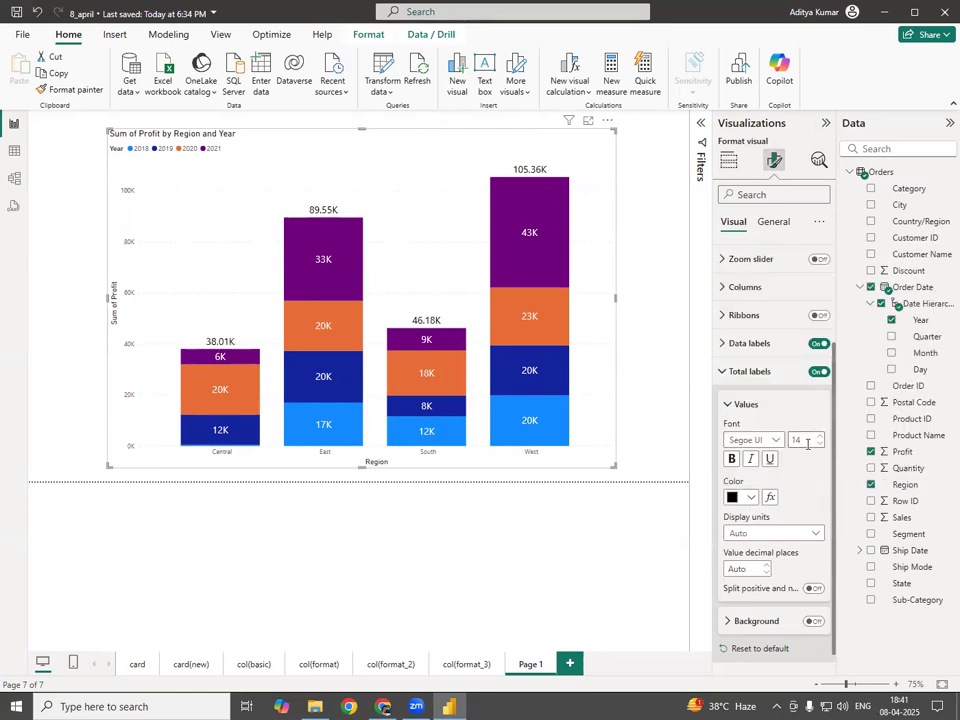
pyautogui.doubleClick(800, 440)
pyautogui.write('16')
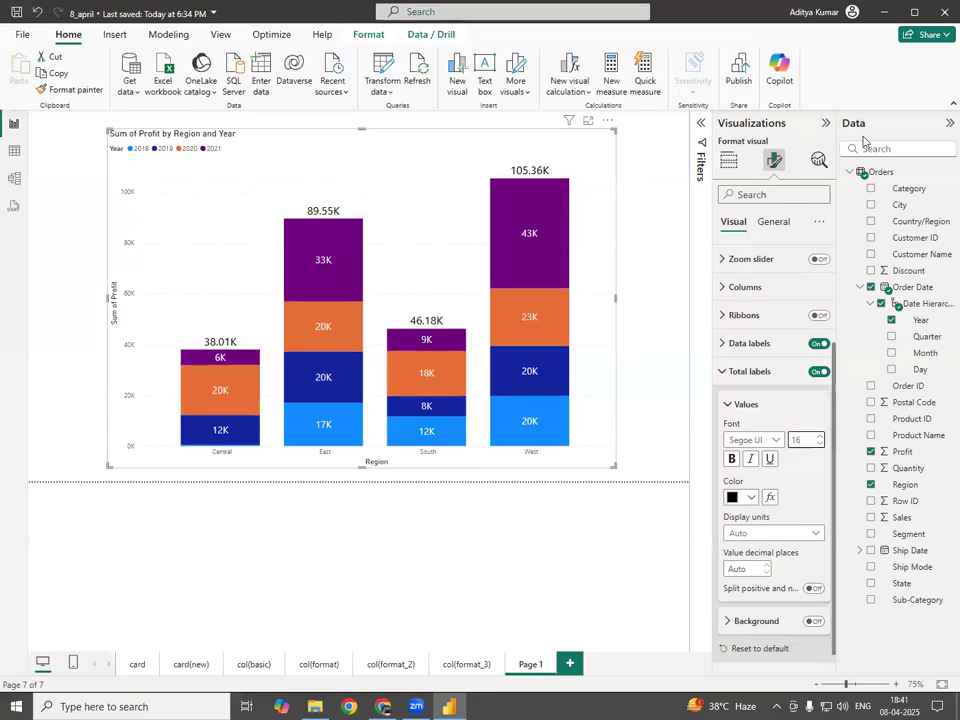
pyautogui.click(950, 122)
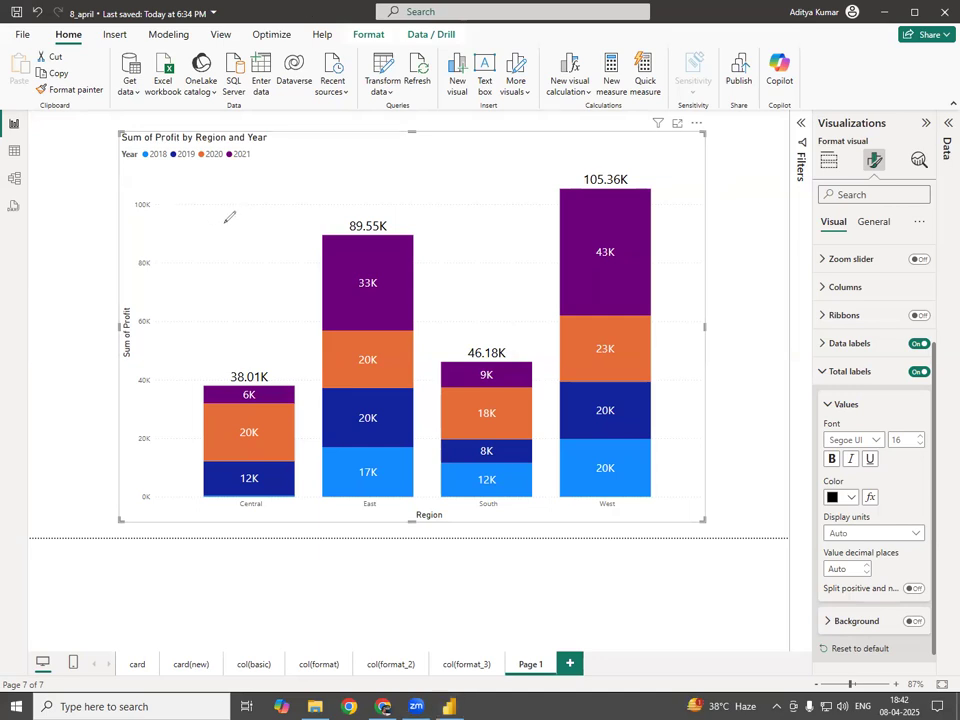
pyautogui.moveTo(188, 180)
pyautogui.mouseDown()
pyautogui.moveTo(199, 179)
pyautogui.moveTo(182, 196)
pyautogui.moveTo(215, 205)
pyautogui.moveTo(219, 186)
pyautogui.moveTo(263, 192)
pyautogui.mouseUp()
pyautogui.moveTo(178, 213)
pyautogui.mouseDown()
pyautogui.moveTo(286, 199)
pyautogui.moveTo(285, 173)
pyautogui.moveTo(346, 181)
pyautogui.moveTo(353, 172)
pyautogui.moveTo(386, 196)
pyautogui.moveTo(398, 170)
pyautogui.moveTo(412, 165)
pyautogui.moveTo(411, 180)
pyautogui.mouseUp()
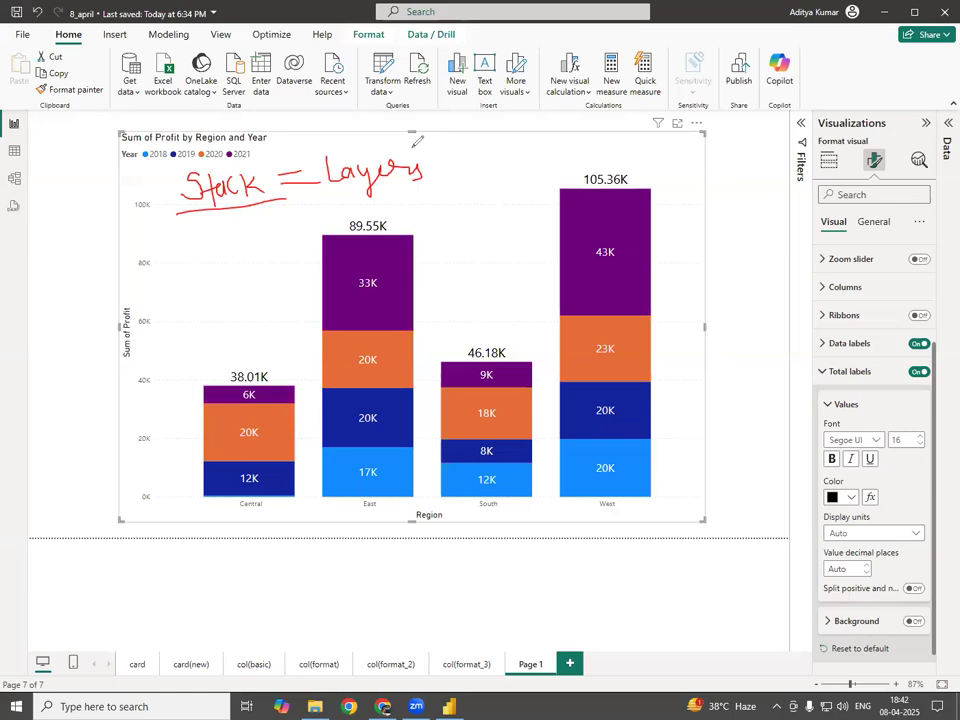
pyautogui.moveTo(290, 358)
pyautogui.mouseDown()
pyautogui.moveTo(176, 358)
pyautogui.moveTo(188, 545)
pyautogui.moveTo(340, 420)
pyautogui.moveTo(300, 358)
pyautogui.mouseUp()
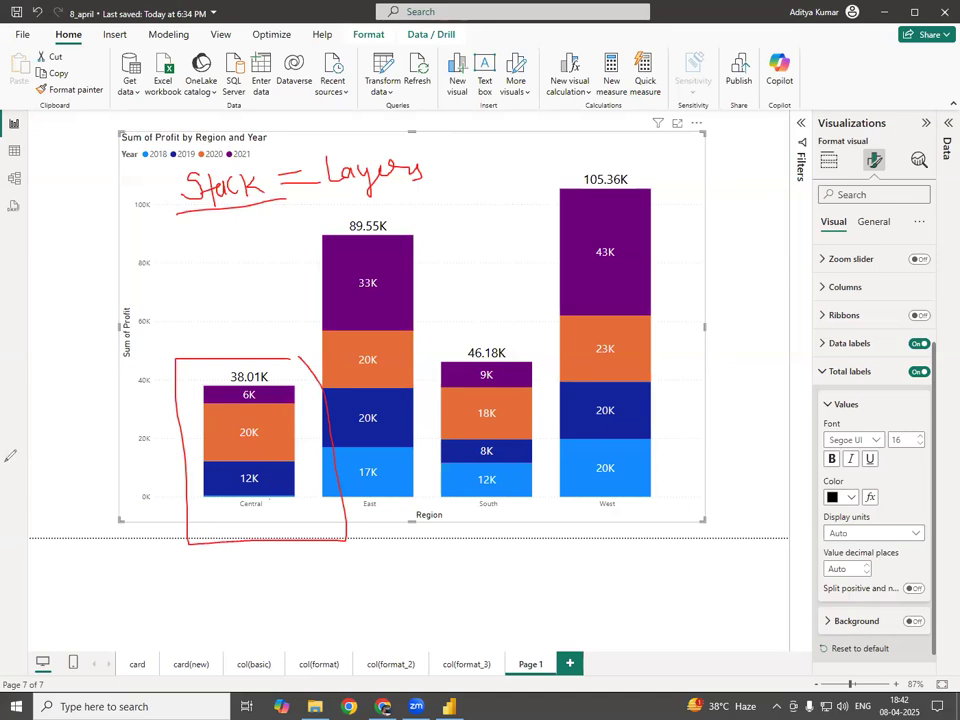
pyautogui.click(275, 506)
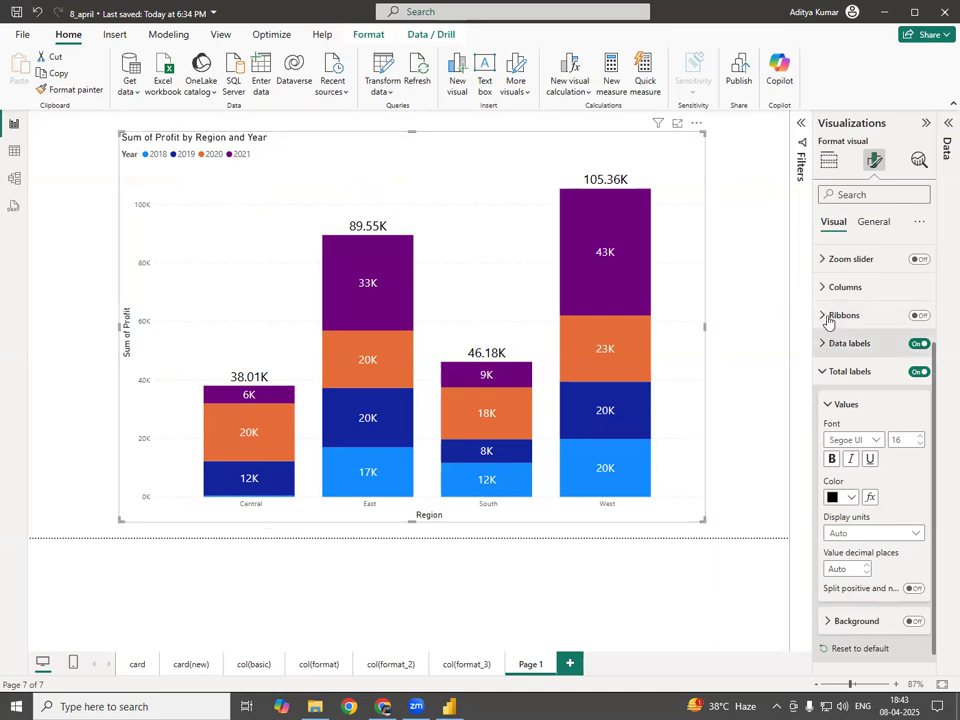
# Turn on the zoom slider for the stacked profit chart, try its upper handle, and return to the chart's field settings.
pyautogui.click(918, 259)
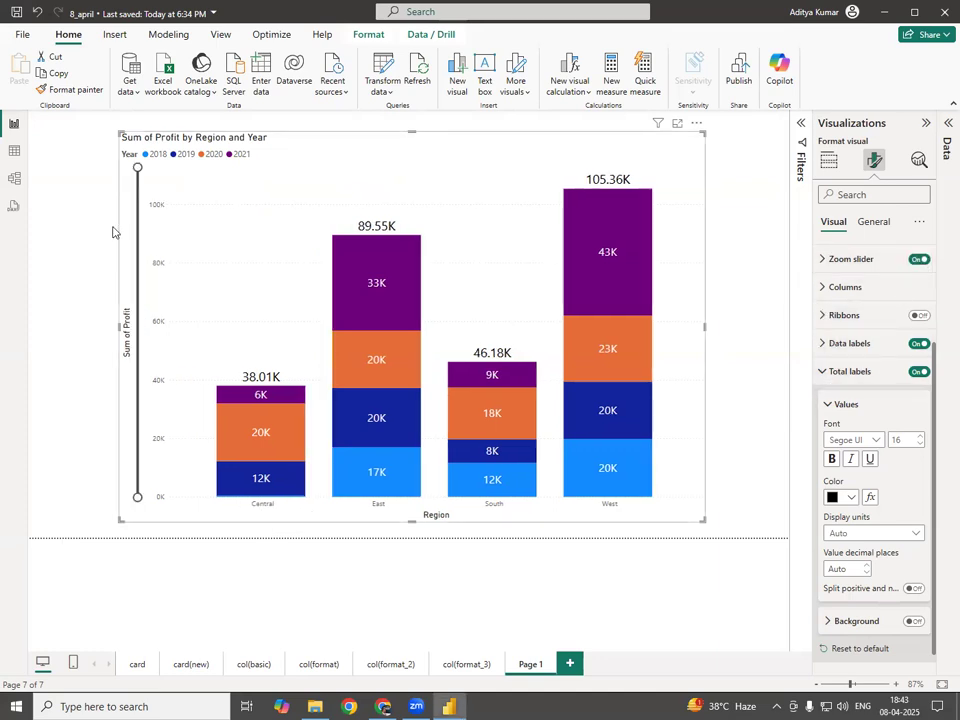
pyautogui.moveTo(138, 168)
pyautogui.mouseDown()
pyautogui.moveTo(150, 300)
pyautogui.moveTo(144, 489)
pyautogui.moveTo(153, 502)
pyautogui.moveTo(153, 489)
pyautogui.moveTo(136, 487)
pyautogui.moveTo(141, 170)
pyautogui.mouseUp()
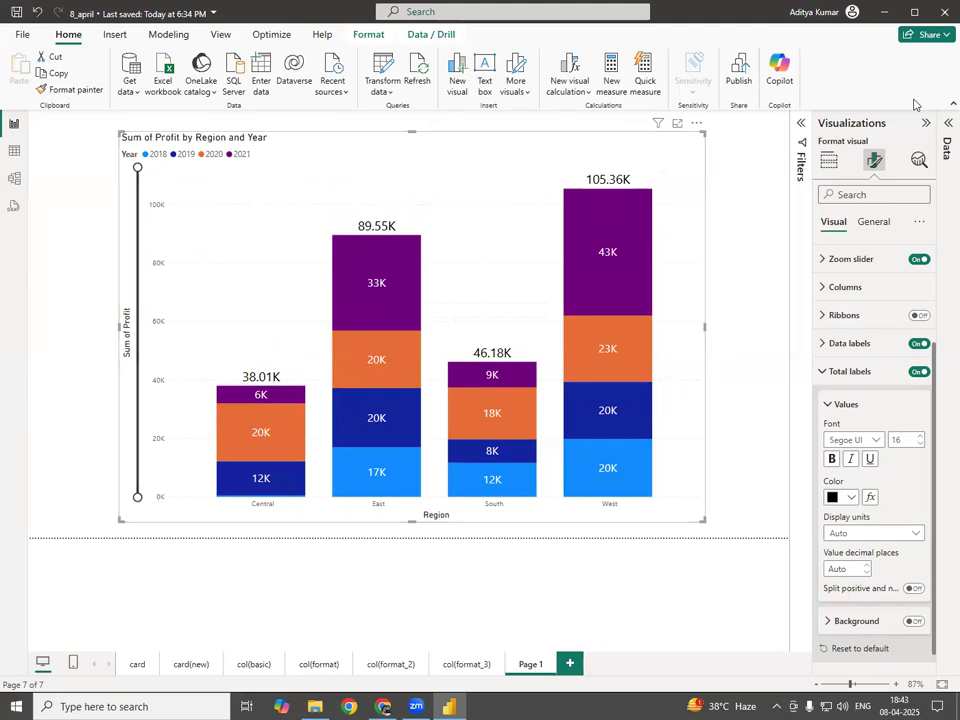
pyautogui.click(833, 164)
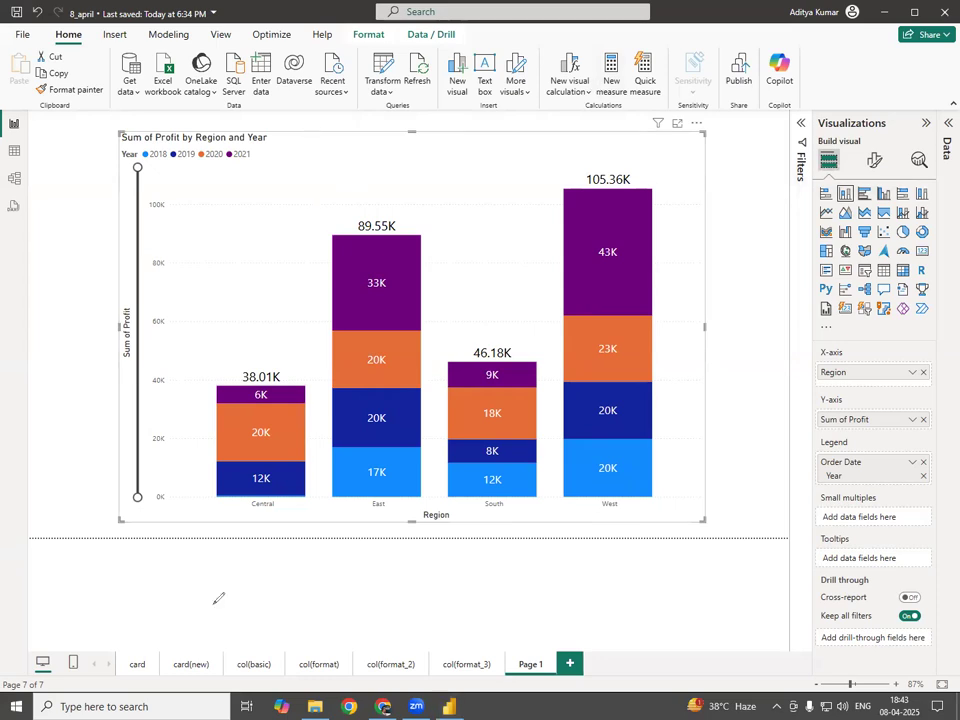
pyautogui.moveTo(186, 552)
pyautogui.mouseDown()
pyautogui.moveTo(191, 572)
pyautogui.moveTo(206, 560)
pyautogui.moveTo(217, 574)
pyautogui.moveTo(250, 568)
pyautogui.mouseUp()
pyautogui.moveTo(264, 545)
pyautogui.mouseDown()
pyautogui.moveTo(289, 557)
pyautogui.moveTo(326, 547)
pyautogui.moveTo(321, 562)
pyautogui.mouseUp()
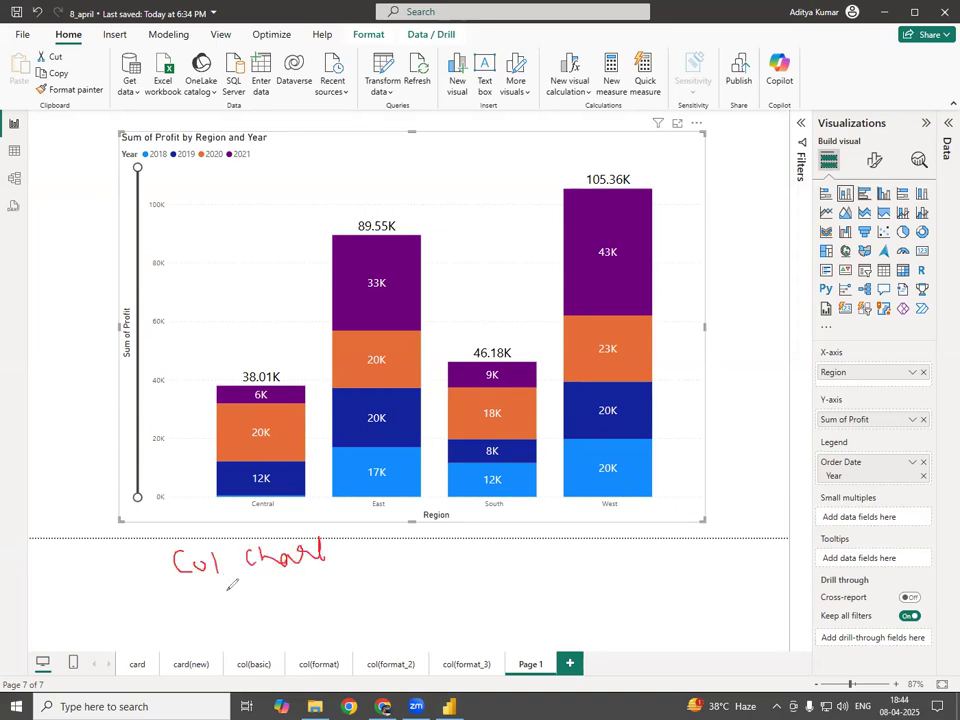
pyautogui.moveTo(180, 586); pyautogui.dragTo(342, 576)
pyautogui.moveTo(430, 517)
pyautogui.mouseDown()
pyautogui.moveTo(435, 574)
pyautogui.moveTo(462, 651)
pyautogui.mouseUp()
pyautogui.moveTo(505, 533)
pyautogui.mouseDown()
pyautogui.moveTo(497, 548)
pyautogui.moveTo(601, 548)
pyautogui.mouseUp()
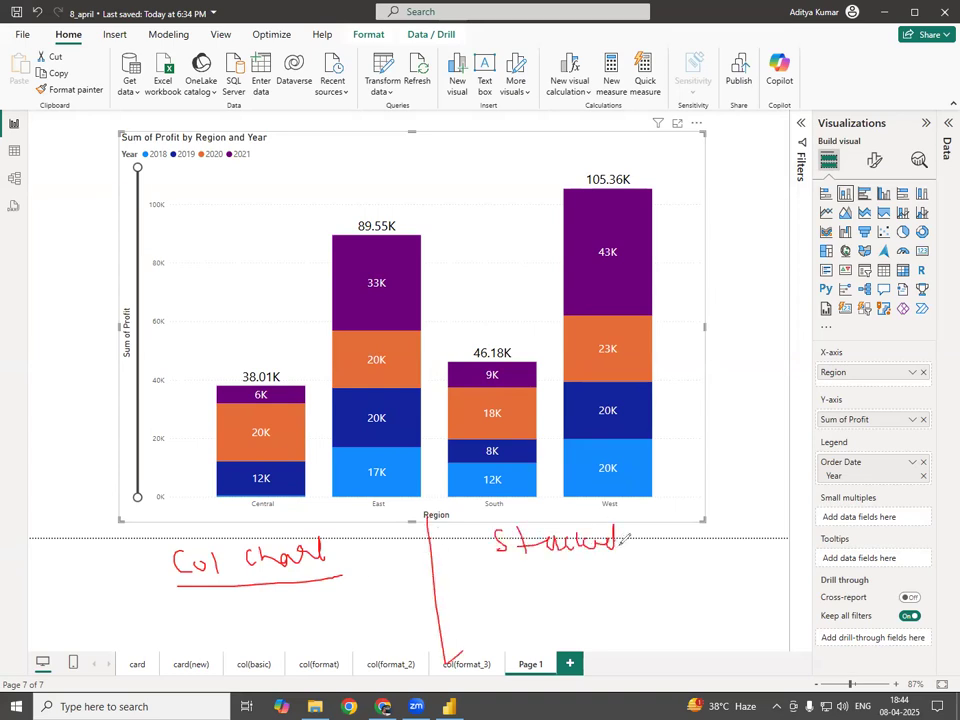
pyautogui.moveTo(668, 536)
pyautogui.mouseDown()
pyautogui.moveTo(660, 553)
pyautogui.moveTo(708, 550)
pyautogui.moveTo(724, 536)
pyautogui.moveTo(728, 544)
pyautogui.moveTo(737, 522)
pyautogui.mouseUp()
pyautogui.moveTo(507, 560); pyautogui.dragTo(738, 541)
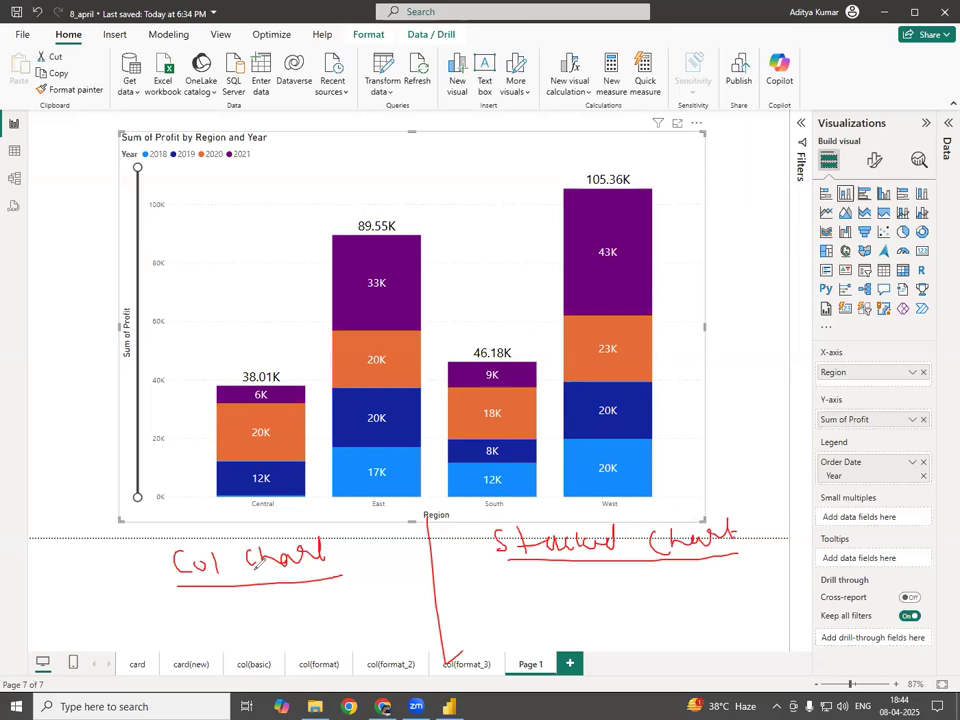
pyautogui.moveTo(212, 599)
pyautogui.mouseDown()
pyautogui.moveTo(213, 612)
pyautogui.moveTo(203, 612)
pyautogui.moveTo(222, 596)
pyautogui.moveTo(260, 611)
pyautogui.moveTo(345, 602)
pyautogui.moveTo(362, 588)
pyautogui.moveTo(391, 597)
pyautogui.mouseUp()
pyautogui.moveTo(391, 585); pyautogui.dragTo(380, 598)
pyautogui.moveTo(208, 630)
pyautogui.mouseDown()
pyautogui.moveTo(221, 640)
pyautogui.moveTo(213, 624)
pyautogui.moveTo(373, 623)
pyautogui.moveTo(395, 628)
pyautogui.moveTo(394, 647)
pyautogui.mouseUp()
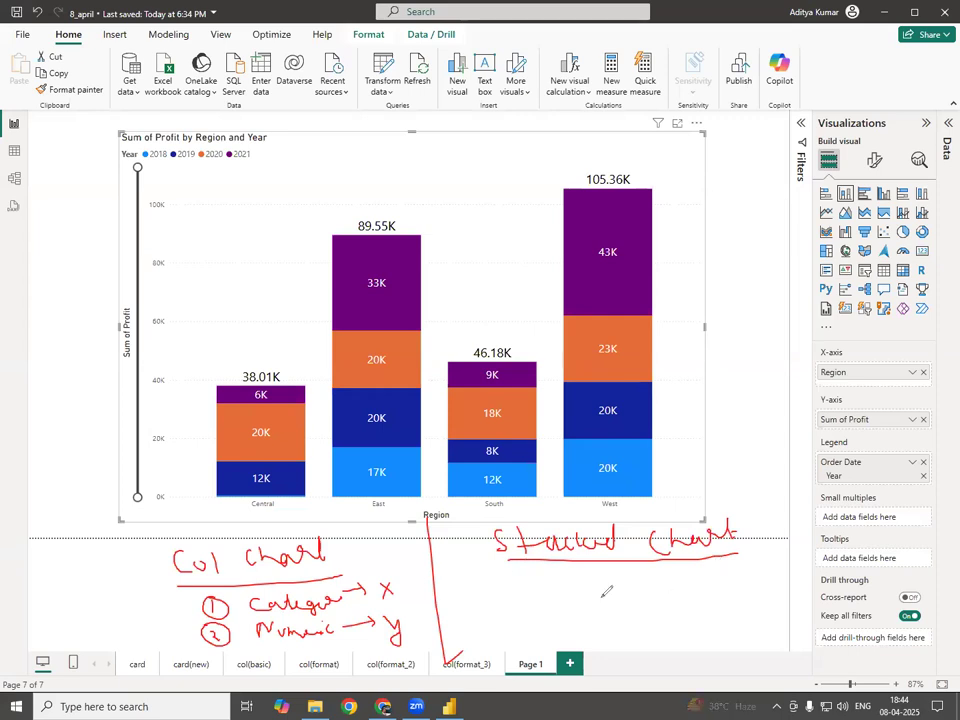
pyautogui.moveTo(529, 578)
pyautogui.mouseDown()
pyautogui.moveTo(543, 590)
pyautogui.moveTo(553, 576)
pyautogui.moveTo(618, 588)
pyautogui.mouseUp()
pyautogui.moveTo(626, 572)
pyautogui.mouseDown()
pyautogui.moveTo(632, 590)
pyautogui.moveTo(648, 572)
pyautogui.moveTo(660, 595)
pyautogui.moveTo(703, 582)
pyautogui.mouseUp()
pyautogui.moveTo(712, 569)
pyautogui.mouseDown()
pyautogui.moveTo(712, 592)
pyautogui.moveTo(762, 581)
pyautogui.mouseUp()
pyautogui.moveTo(762, 572)
pyautogui.mouseDown()
pyautogui.moveTo(753, 581)
pyautogui.moveTo(765, 585)
pyautogui.moveTo(818, 578)
pyautogui.moveTo(830, 566)
pyautogui.mouseUp()
pyautogui.moveTo(542, 611); pyautogui.dragTo(547, 628)
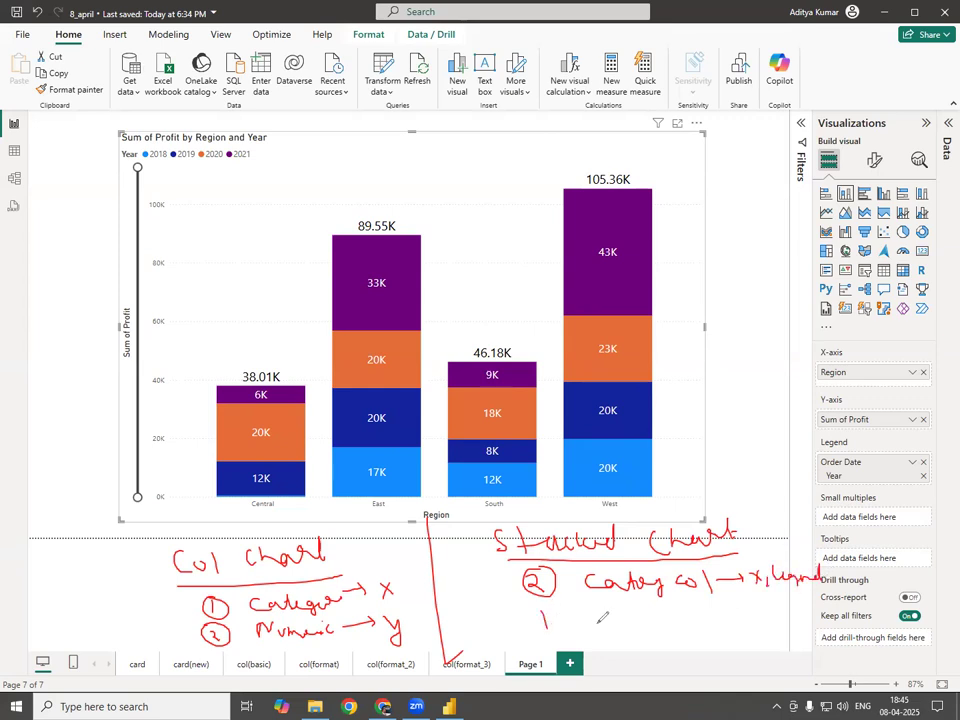
pyautogui.moveTo(603, 612); pyautogui.dragTo(601, 625)
pyautogui.moveTo(603, 612)
pyautogui.mouseDown()
pyautogui.moveTo(612, 623)
pyautogui.moveTo(617, 612)
pyautogui.mouseUp()
pyautogui.moveTo(625, 614); pyautogui.dragTo(773, 626)
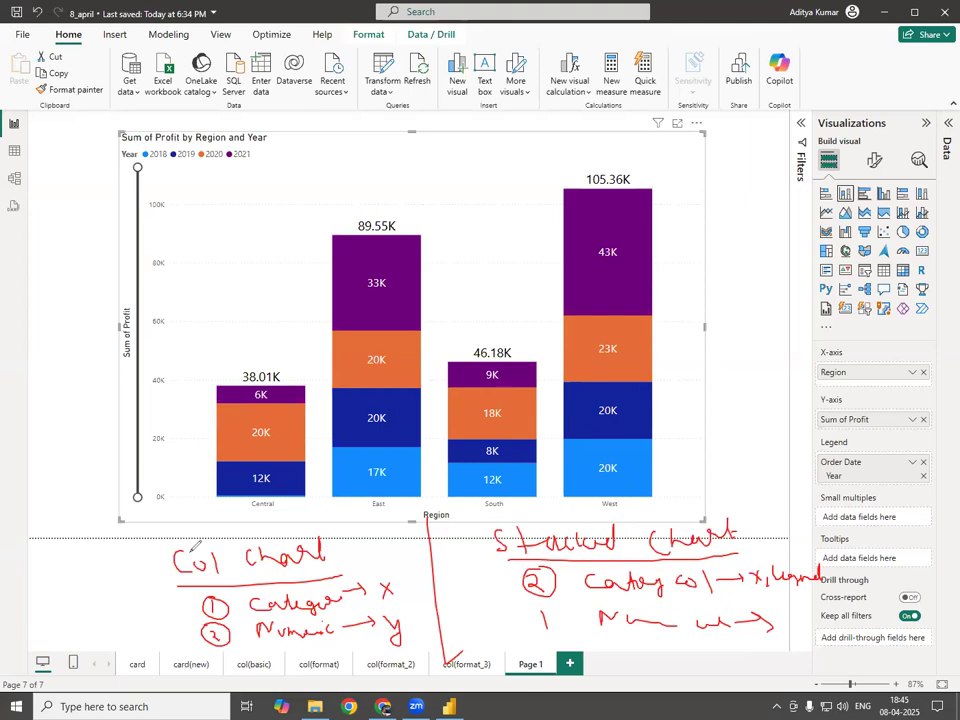
# Rename the current report page Page 1 as col(stack).
pyautogui.rightClick(527, 672)
pyautogui.click(557, 611)
pyautogui.press('Return')
pyautogui.press('BackSpace')
pyautogui.press('BackSpace')
pyautogui.press('BackSpace')
pyautogui.press('BackSpace')
pyautogui.press('BackSpace')
pyautogui.press('BackSpace')
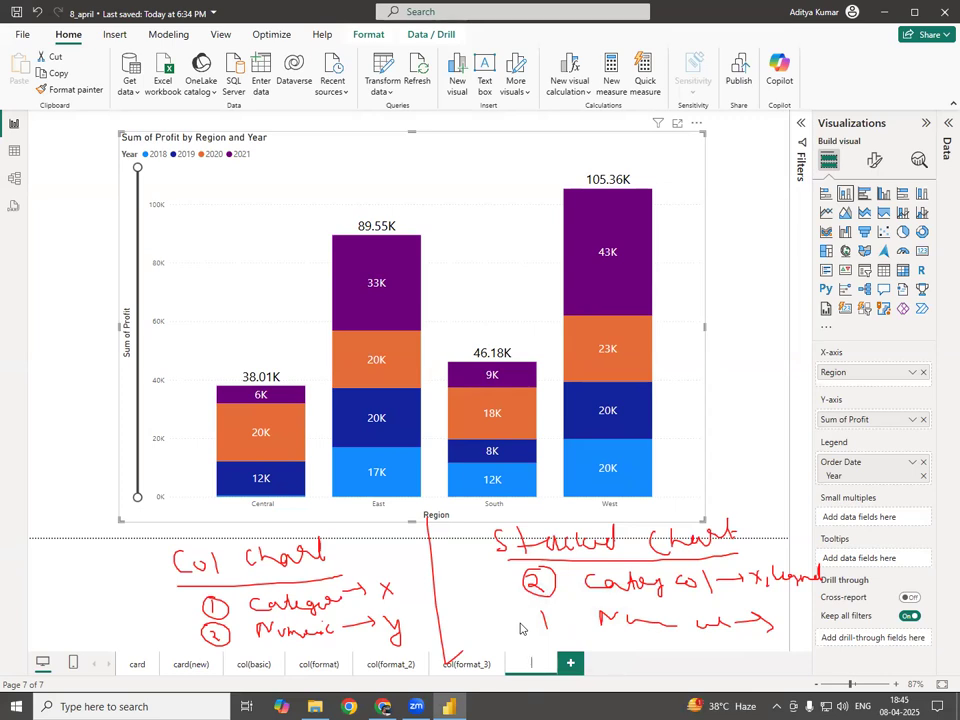
pyautogui.write('col(stack)')
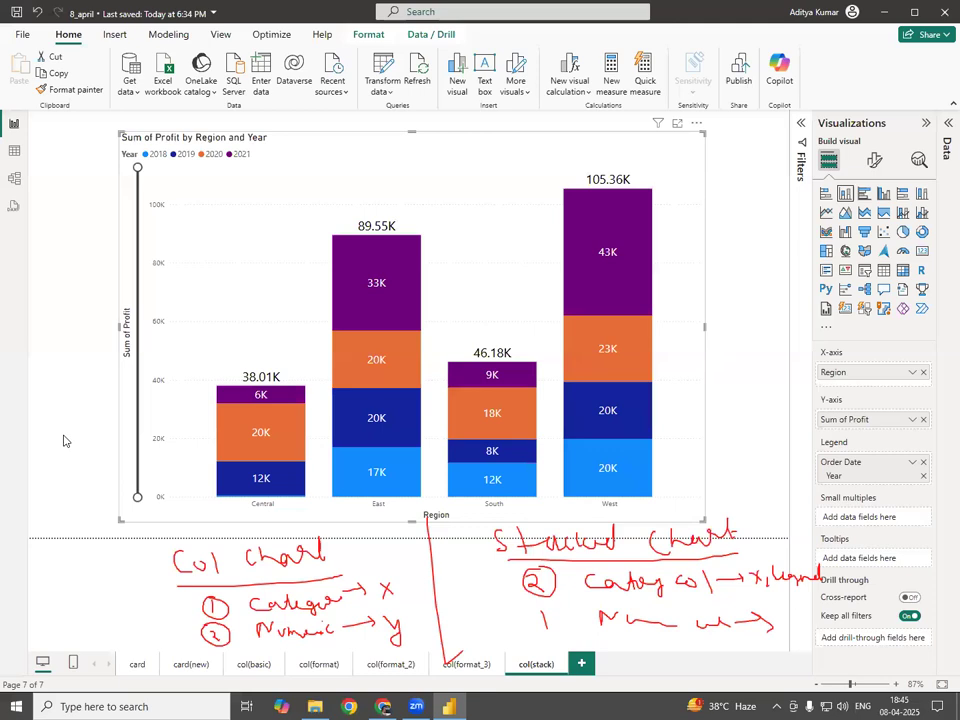
# Add a new report page and place a stacked column chart on it, enlarged to cover most of the page.
pyautogui.click(581, 663)
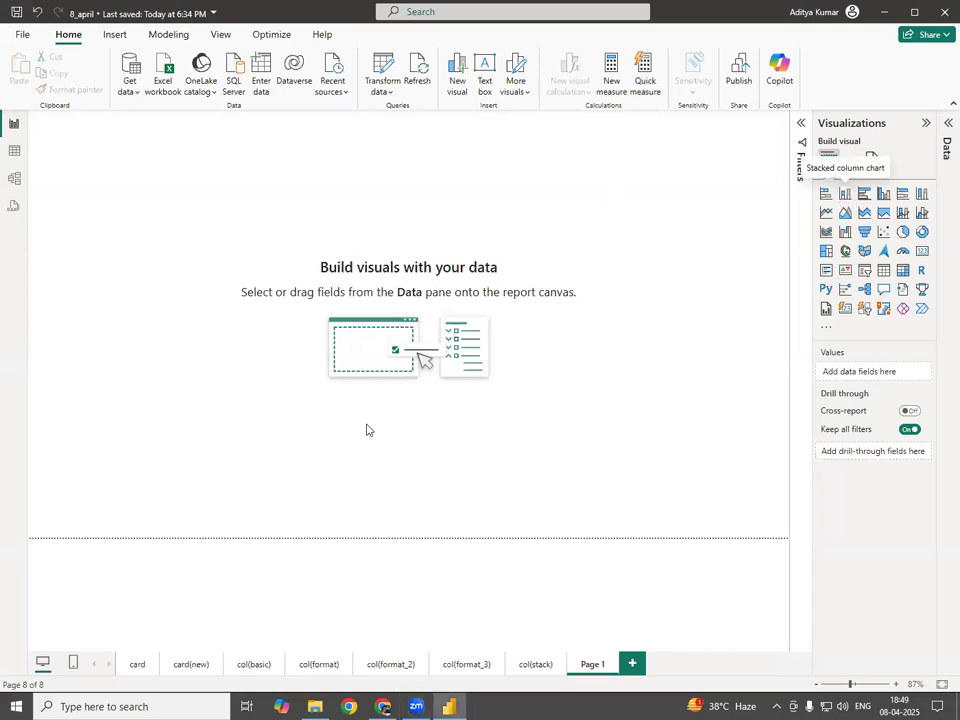
pyautogui.click(845, 196)
pyautogui.moveTo(197, 272); pyautogui.dragTo(466, 367)
pyautogui.moveTo(687, 420); pyautogui.dragTo(723, 451)
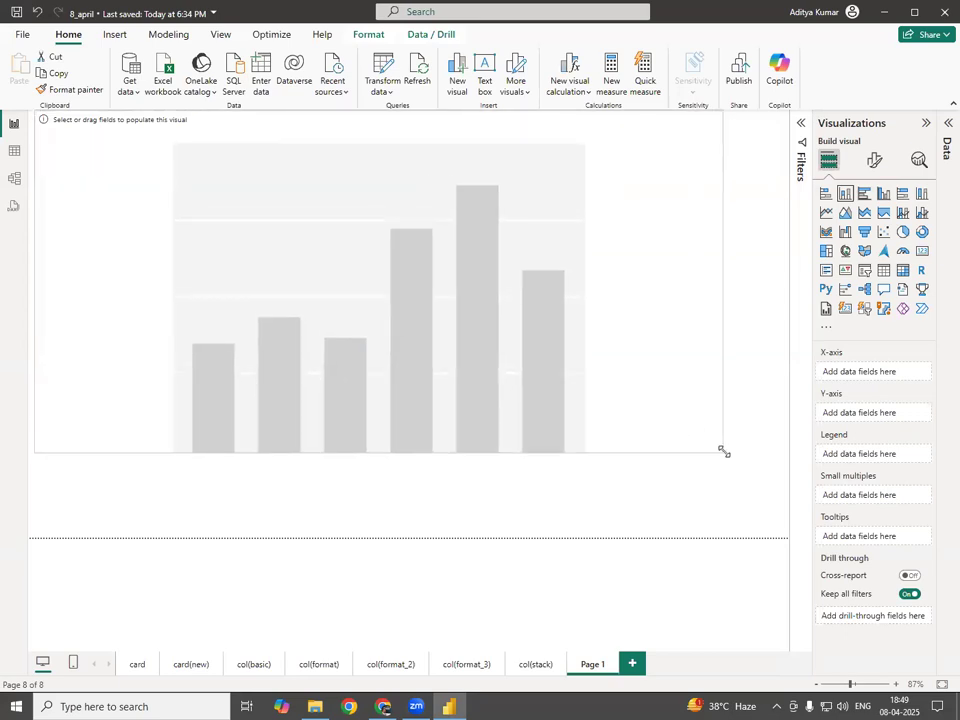
# Plot Sales by order date Year with Category as the legend, stretching the chart down to the page's lower edge.
pyautogui.click(948, 123)
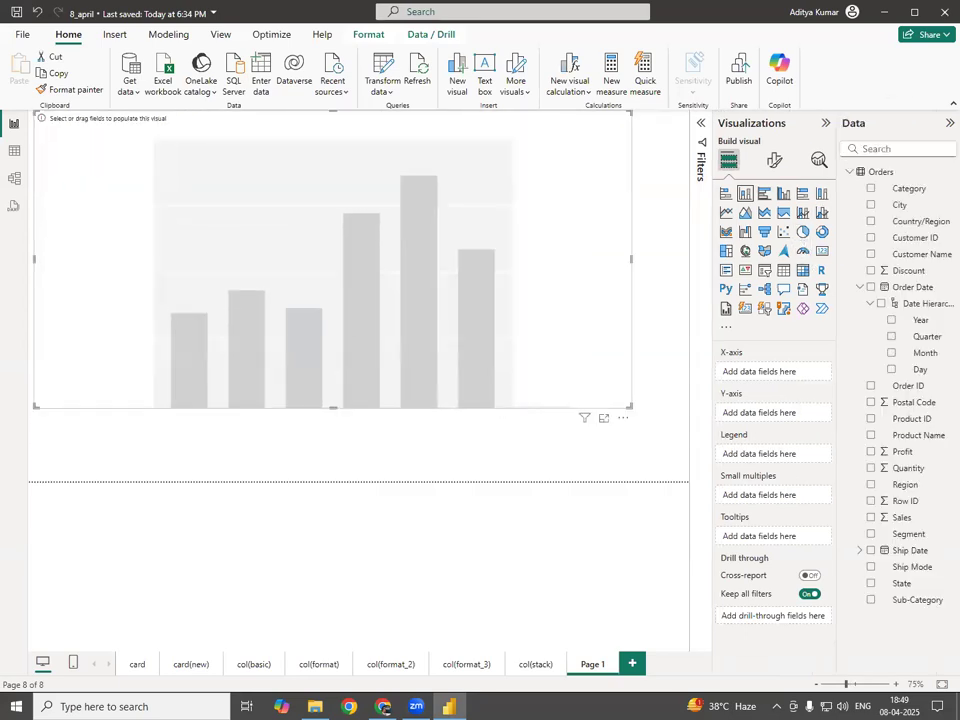
pyautogui.moveTo(923, 328); pyautogui.dragTo(788, 379)
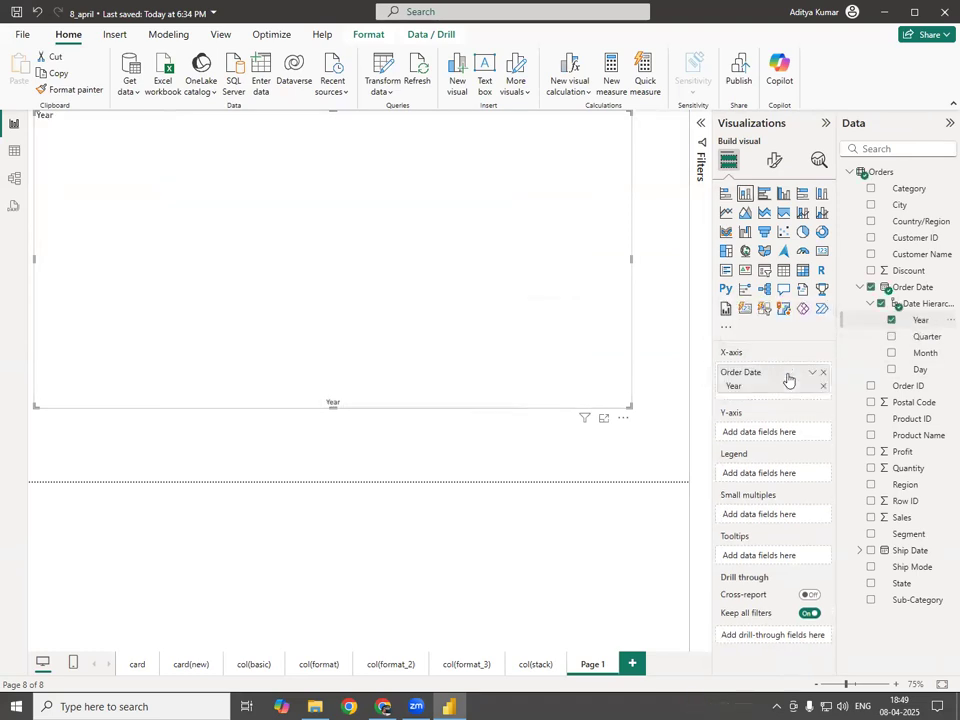
pyautogui.moveTo(903, 519); pyautogui.dragTo(724, 439)
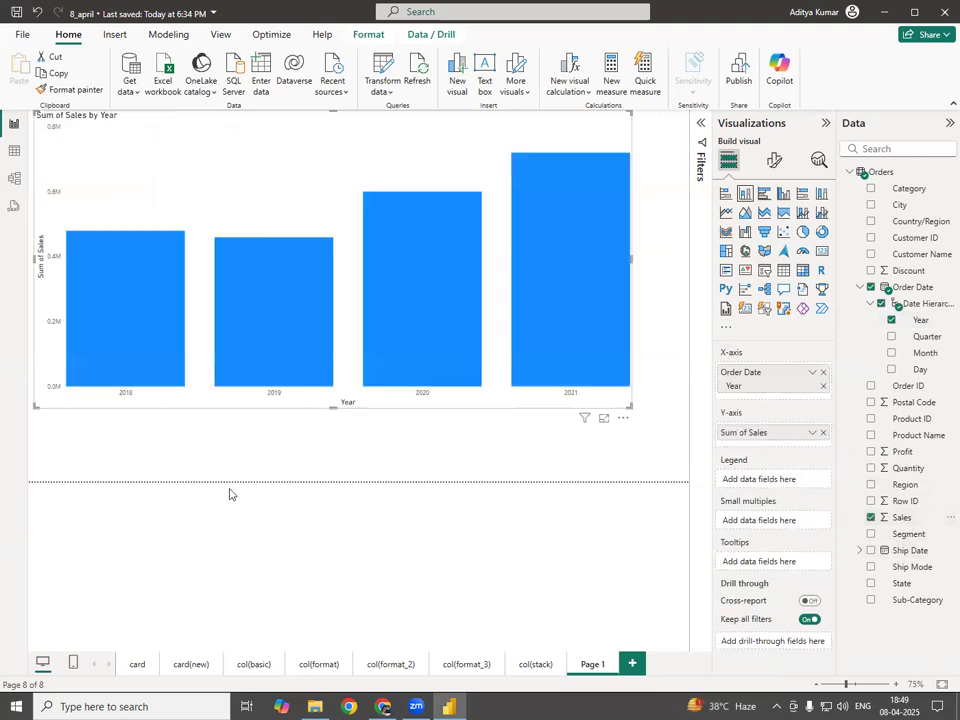
pyautogui.moveTo(333, 408); pyautogui.dragTo(351, 482)
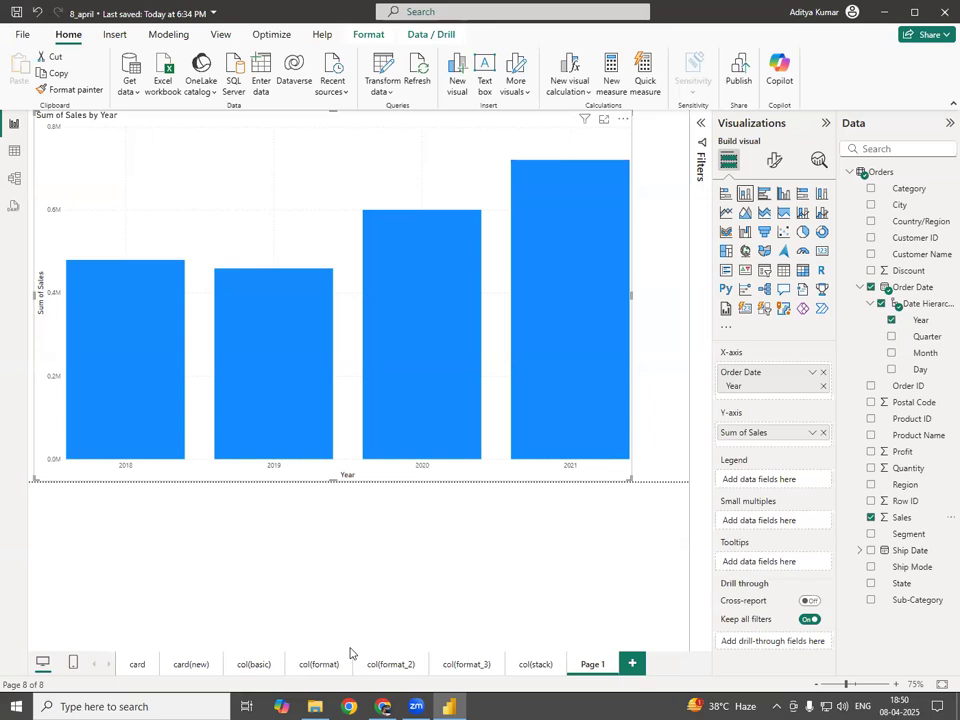
pyautogui.moveTo(873, 189); pyautogui.dragTo(783, 478)
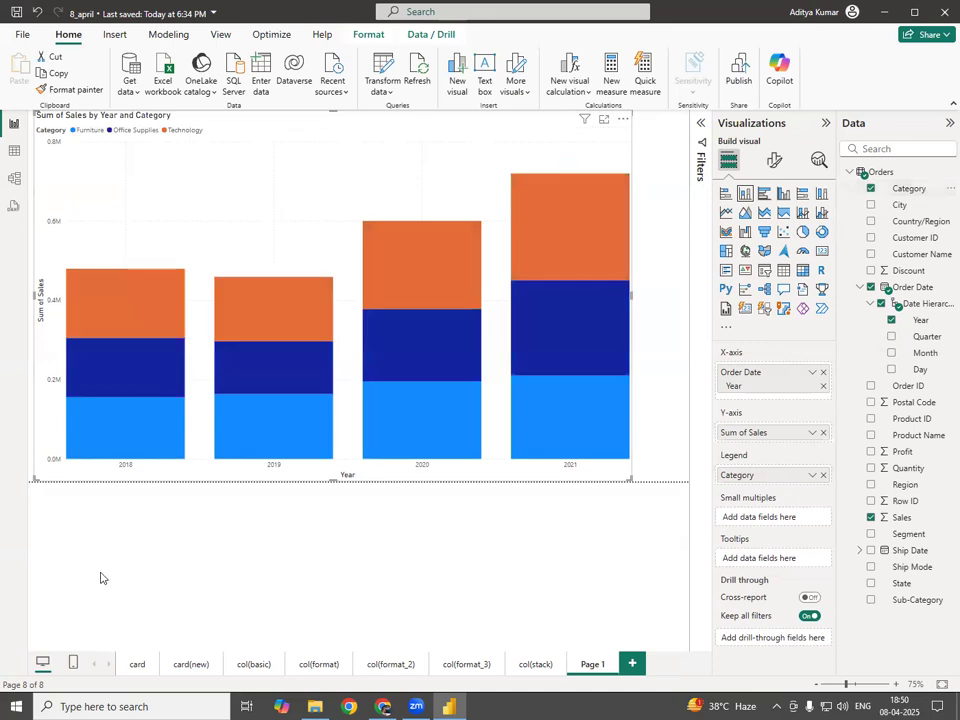
# Turn on data labels and total labels for the stacked sales columns.
pyautogui.click(774, 161)
pyautogui.click(819, 481)
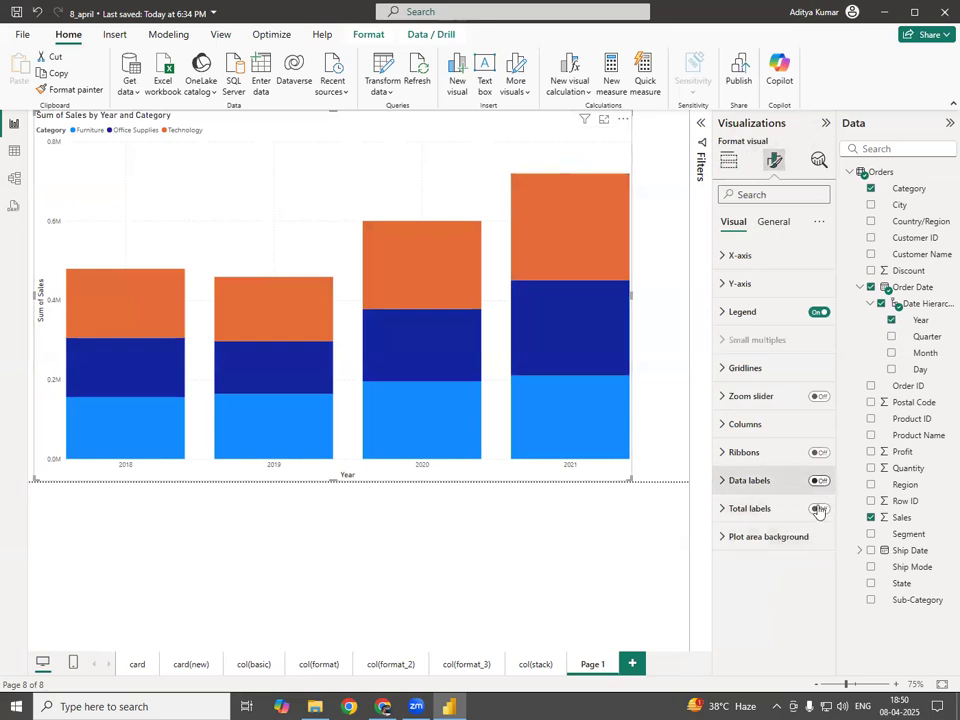
pyautogui.click(819, 510)
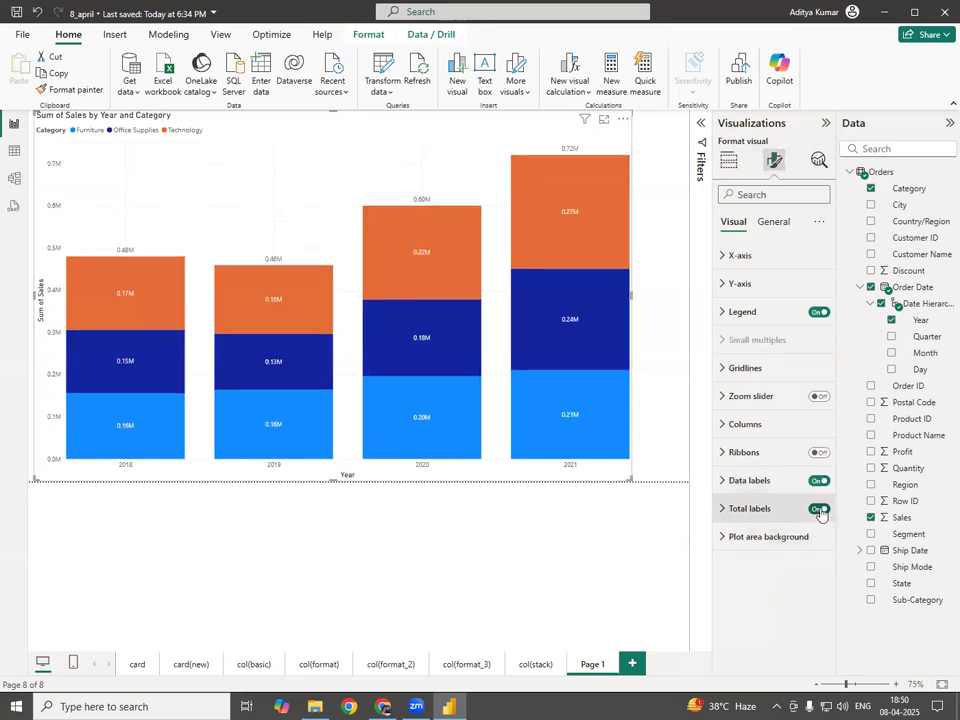
# Format the total label values as black, bold and font size 12, and collapse the field list.
pyautogui.click(726, 510)
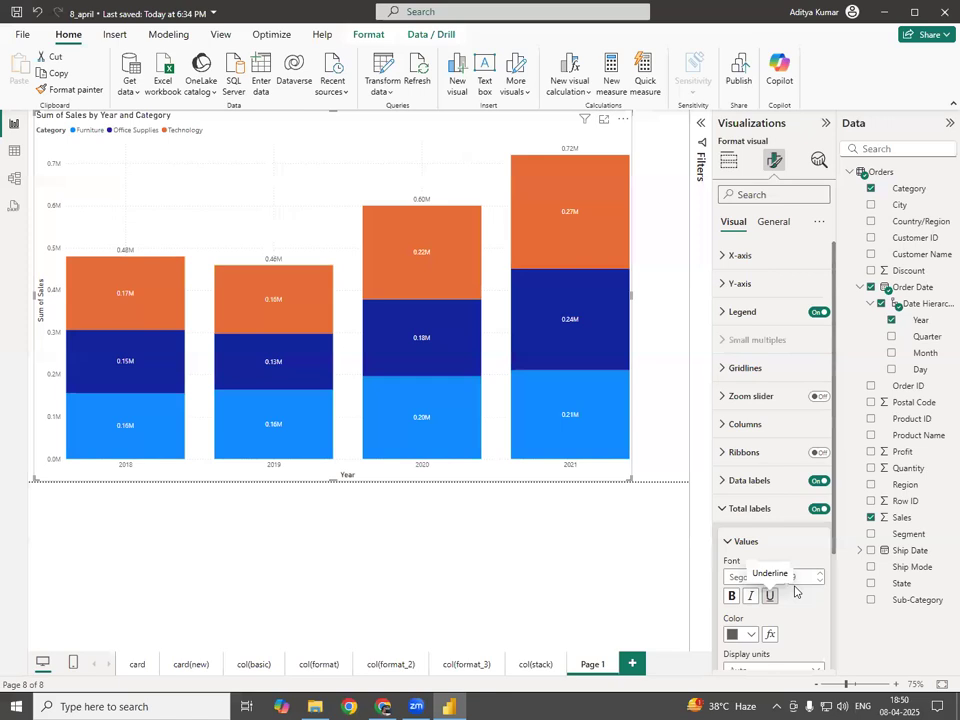
pyautogui.click(748, 638)
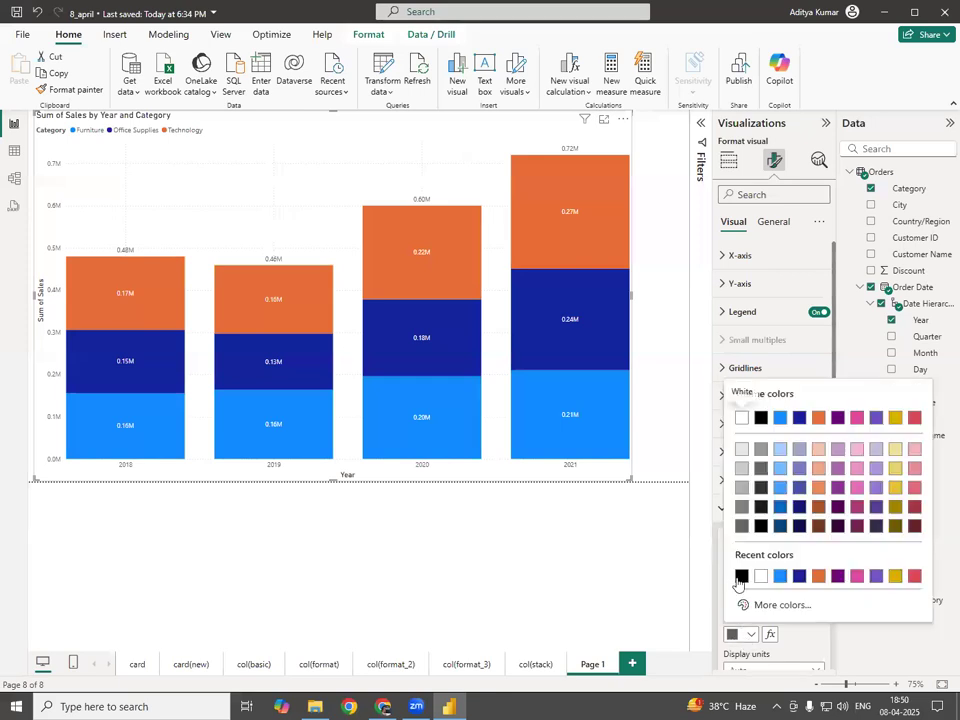
pyautogui.click(740, 576)
pyautogui.click(735, 599)
pyautogui.click(801, 577)
pyautogui.press('BackSpace')
pyautogui.write('12')
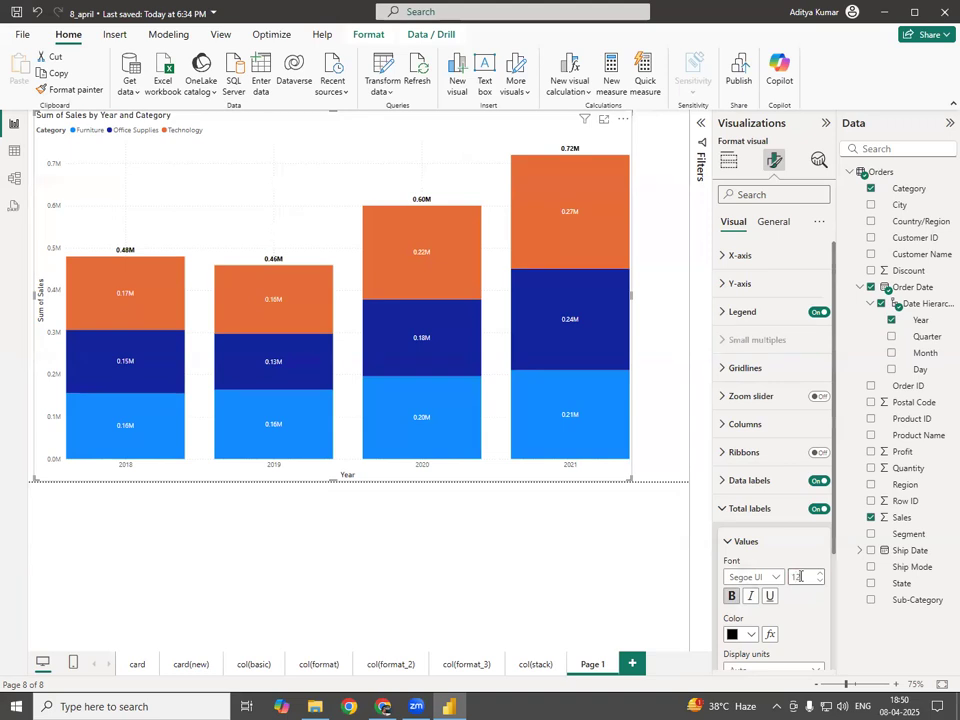
pyautogui.click(950, 122)
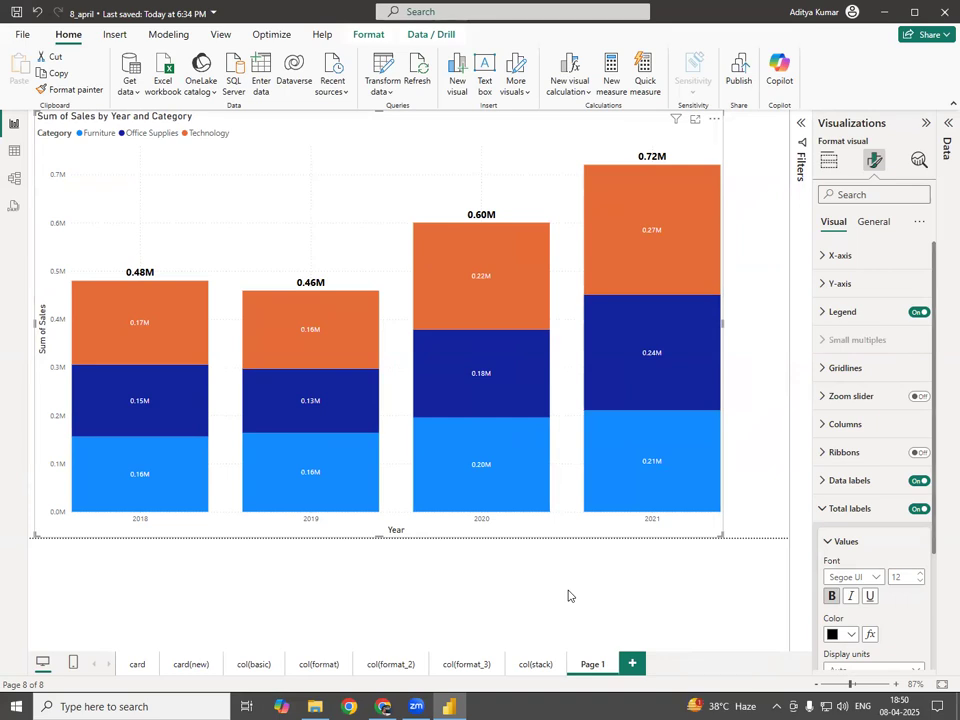
# Turn on the title in the data labels, switch it off to compare, and switch it back on.
pyautogui.click(826, 511)
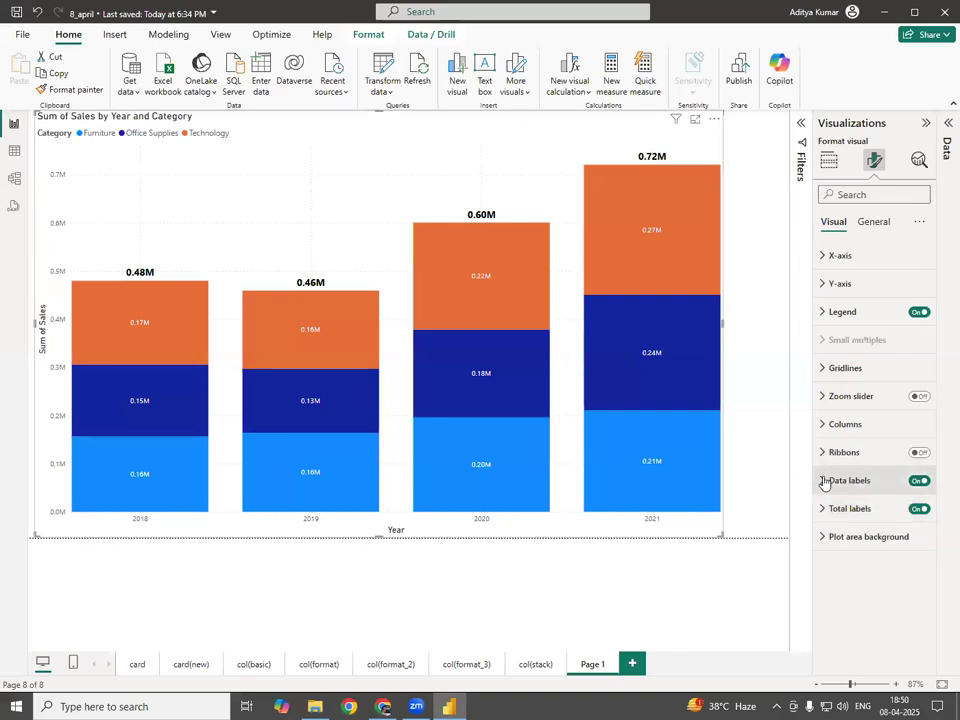
pyautogui.click(824, 483)
pyautogui.scroll(-3, 868, 546)
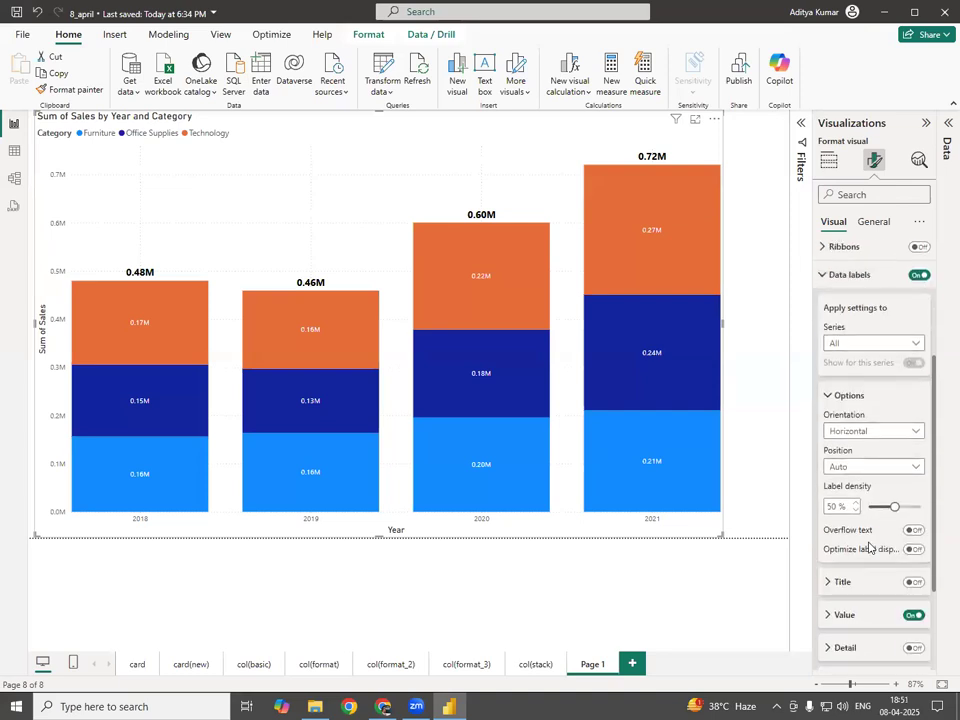
pyautogui.scroll(-3, 868, 546)
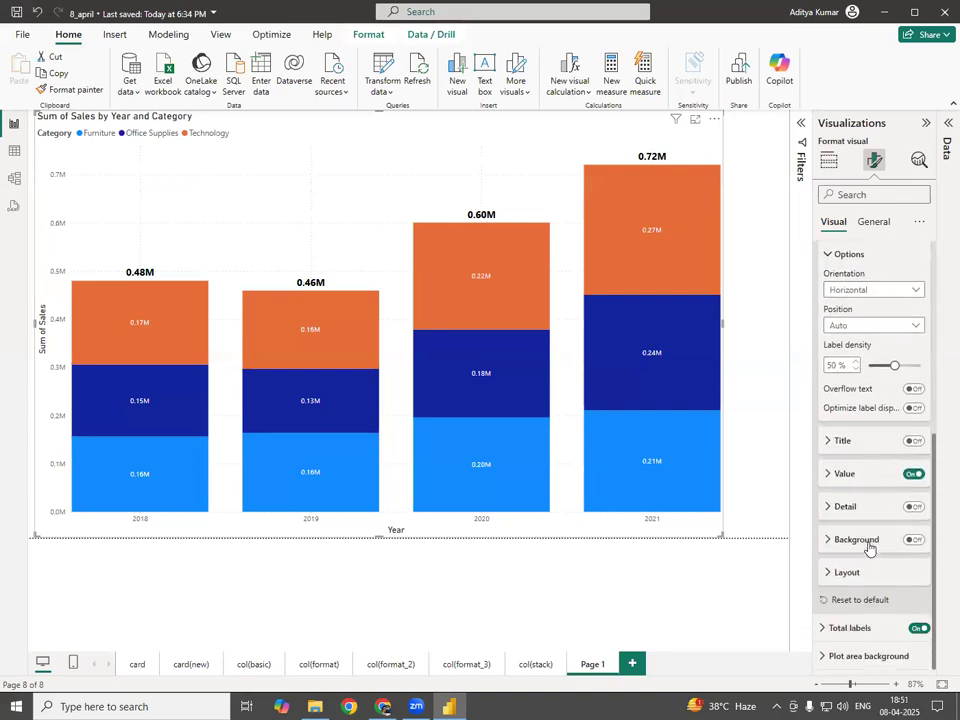
pyautogui.click(916, 441)
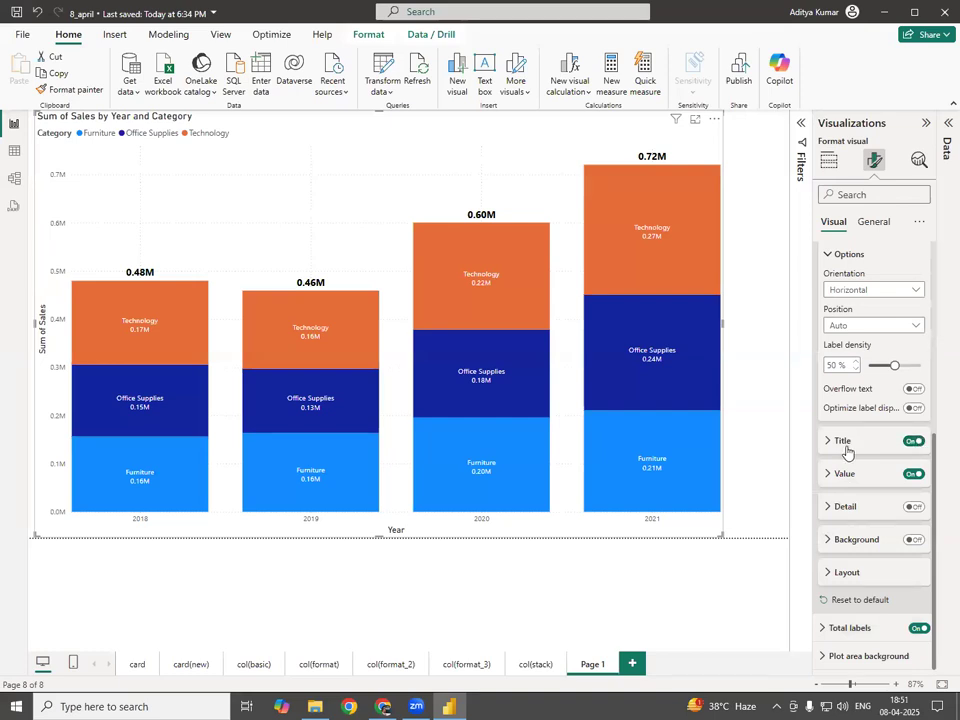
pyautogui.scroll(1, 830, 561)
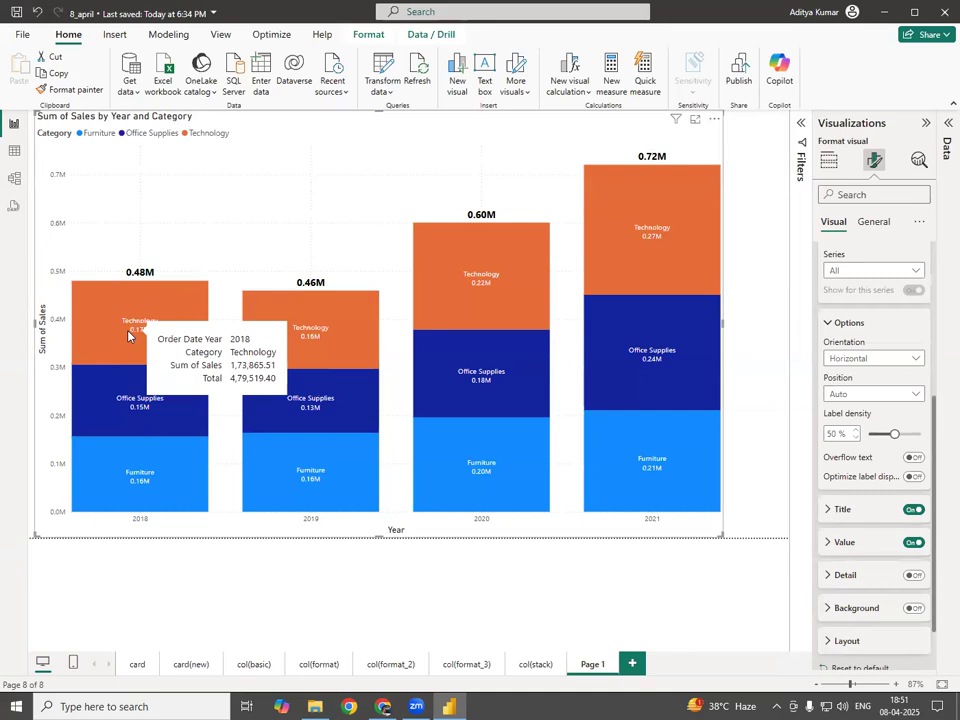
pyautogui.click(908, 512)
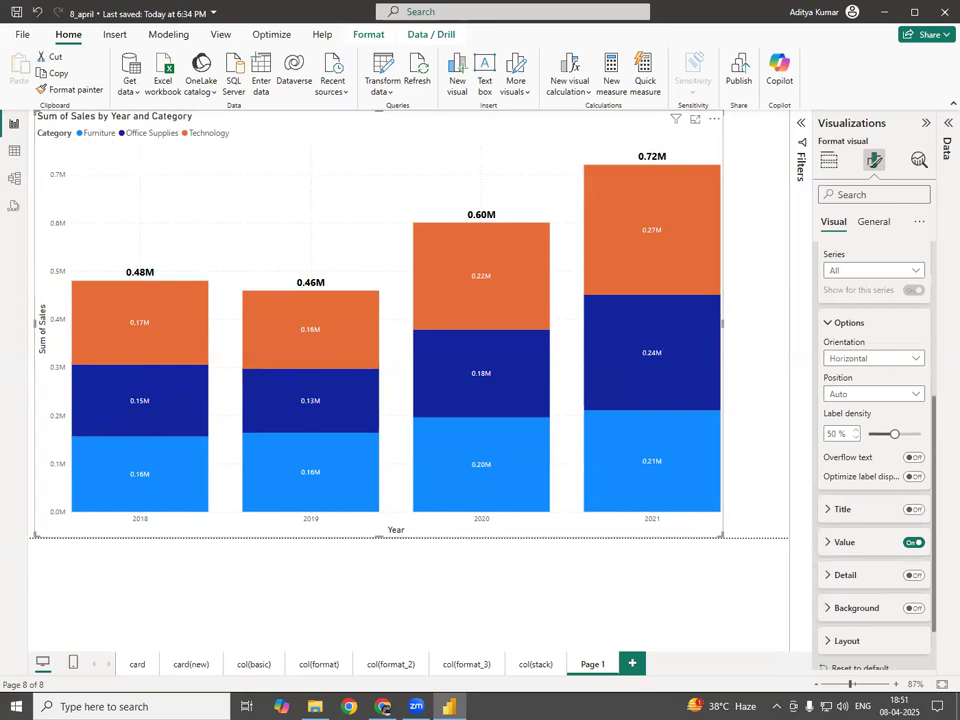
pyautogui.click(915, 511)
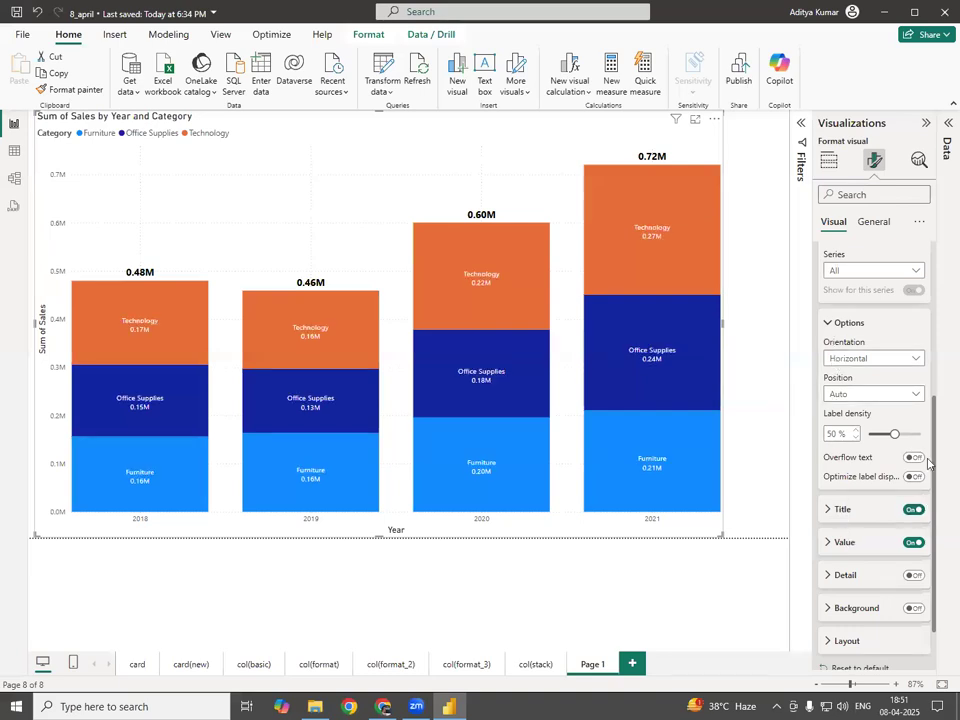
# Turn off the Category legend of the stacked sales chart.
pyautogui.scroll(5, 900, 560)
pyautogui.scroll(1, 917, 317)
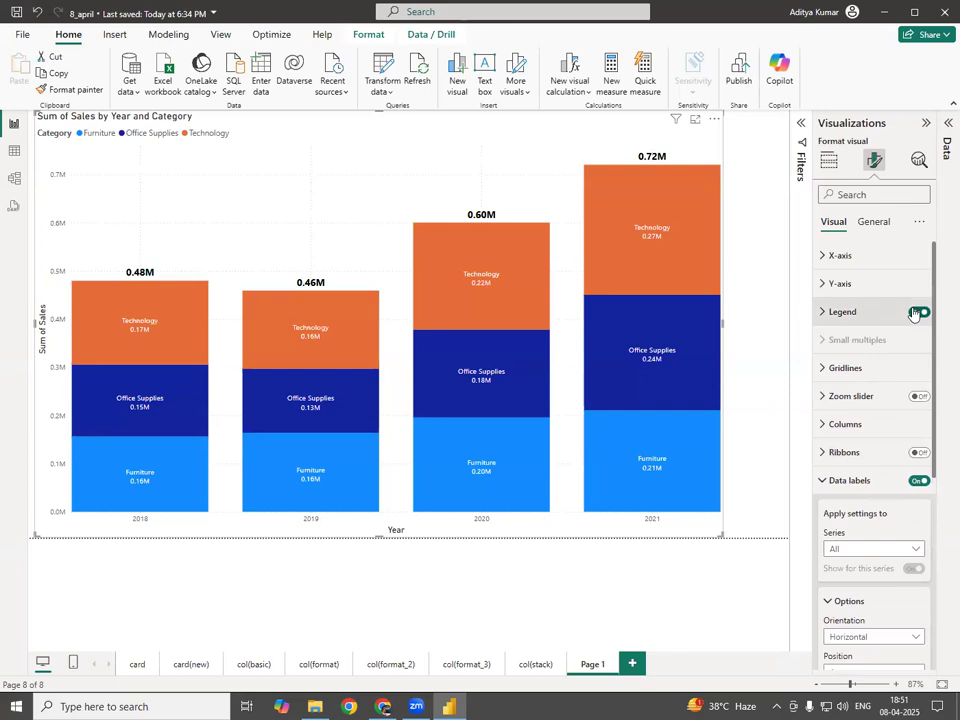
pyautogui.click(918, 312)
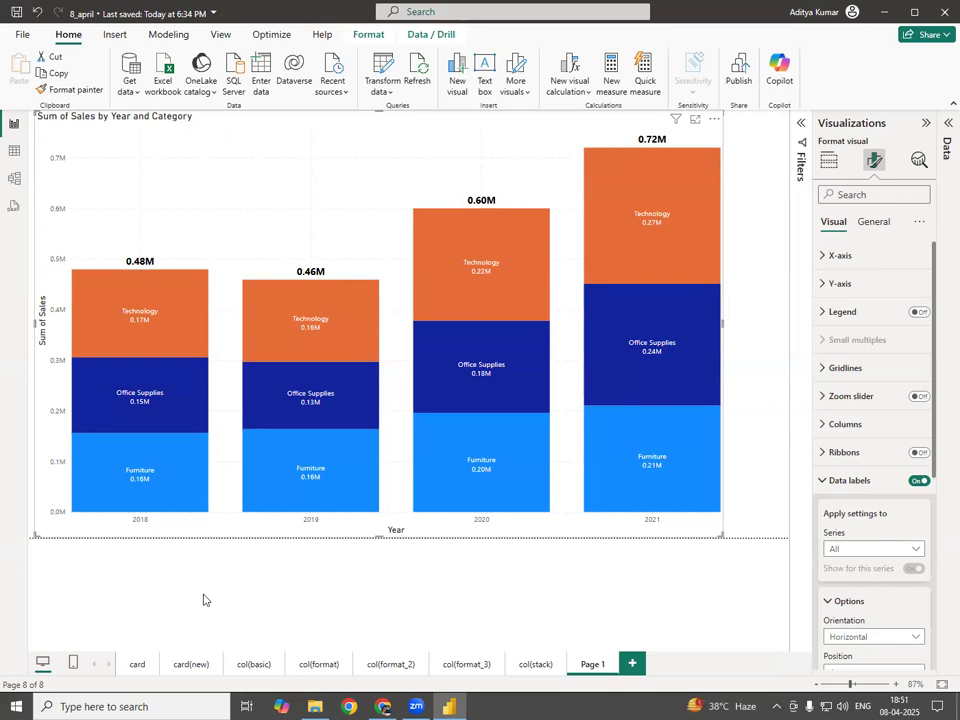
# Check the col(stack) page for comparison, then delete the sales by year and category chart from Page 1.
pyautogui.click(536, 666)
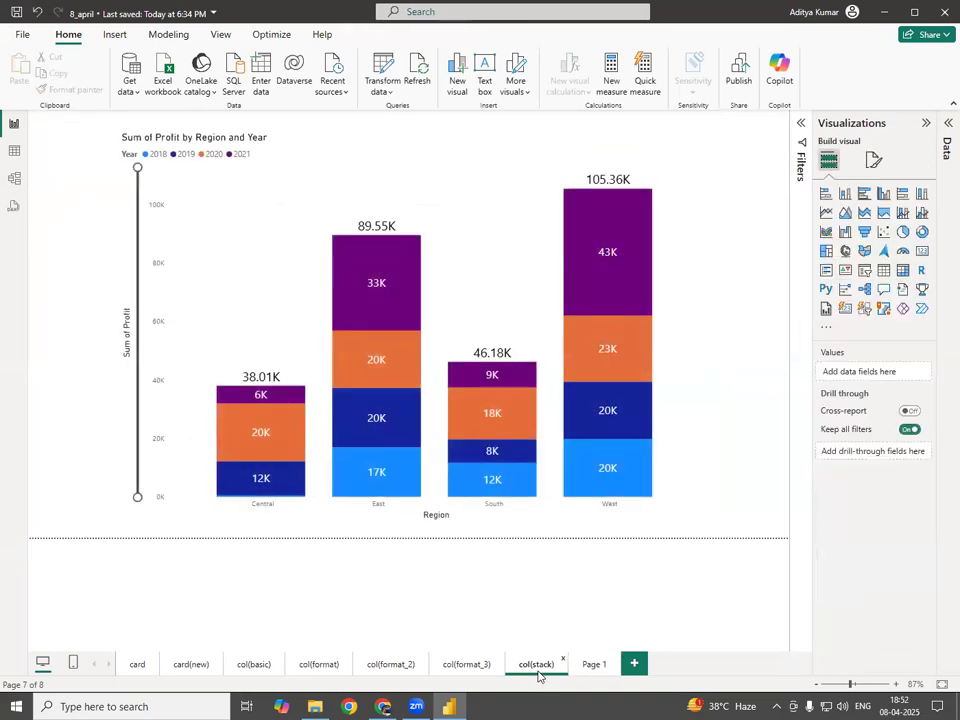
pyautogui.click(591, 668)
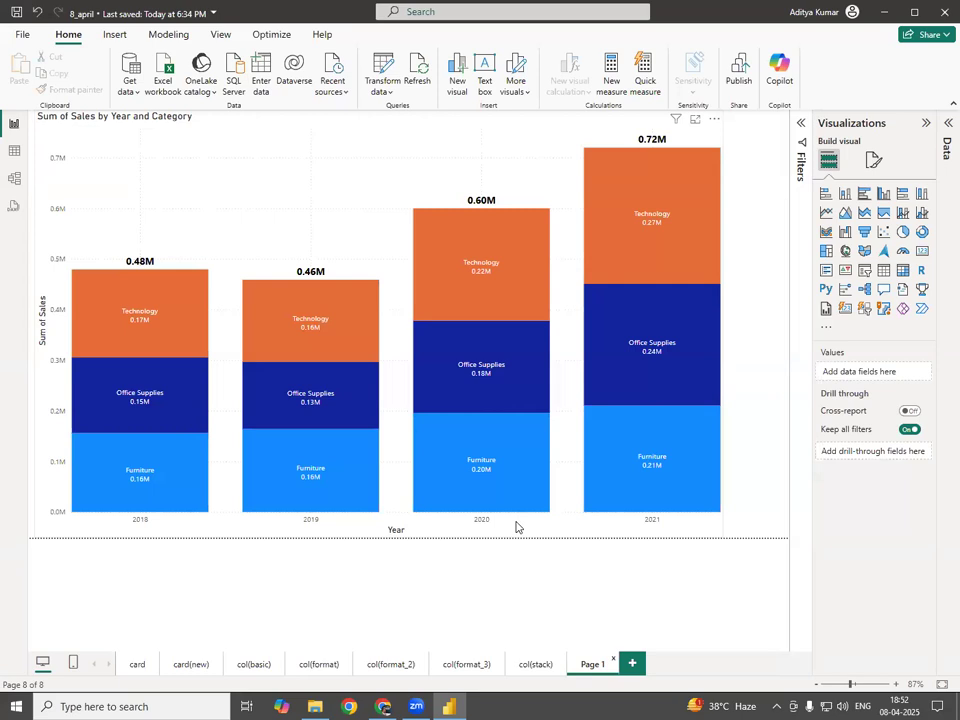
pyautogui.click(714, 119)
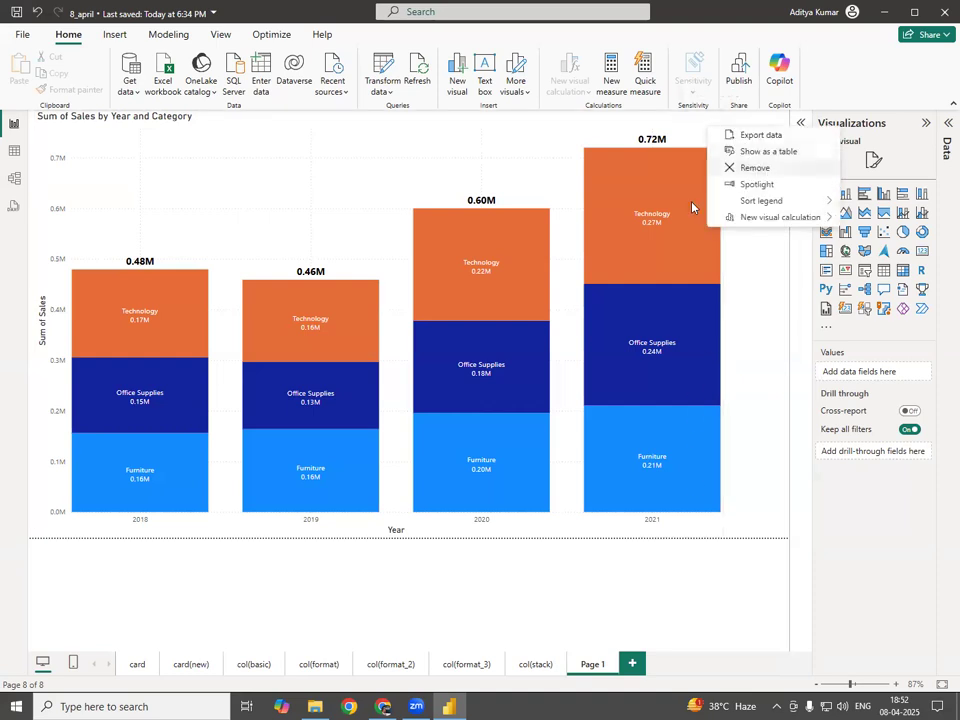
pyautogui.press('Delete')
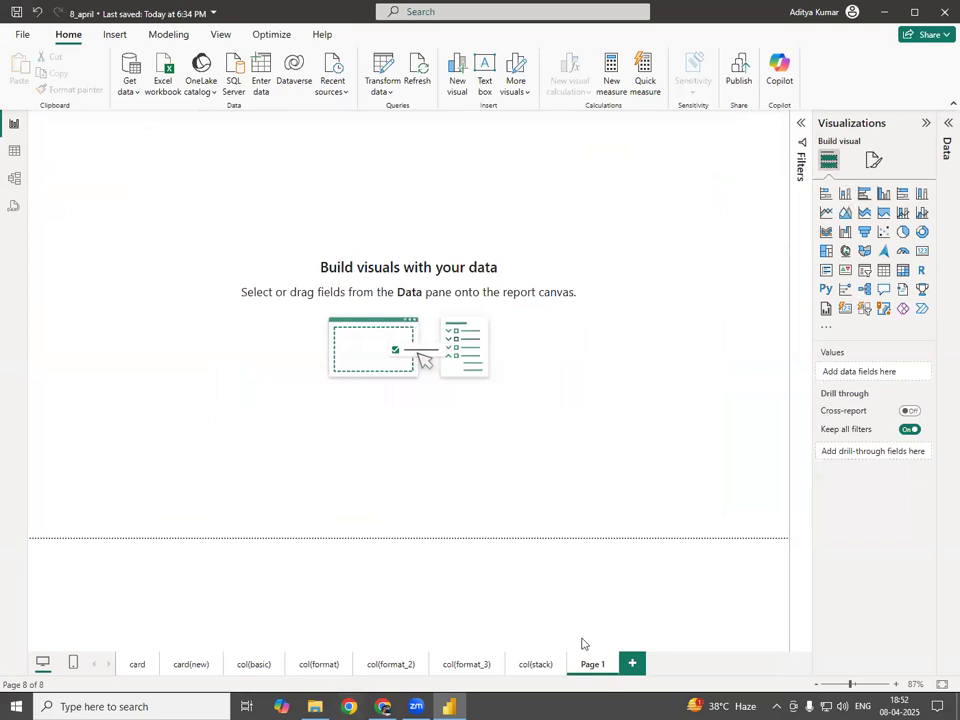
# Insert a stacked column chart enlarged across most of the page, with Year on the X-axis and Sales on the Y-axis.
pyautogui.click(845, 194)
pyautogui.moveTo(199, 273); pyautogui.dragTo(759, 514)
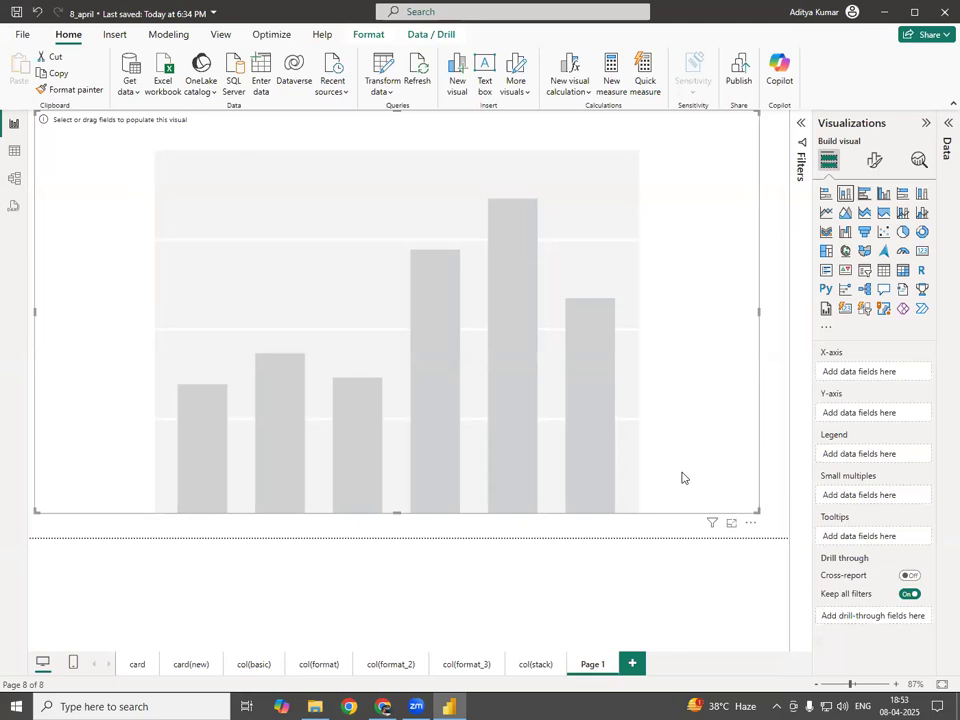
pyautogui.click(948, 124)
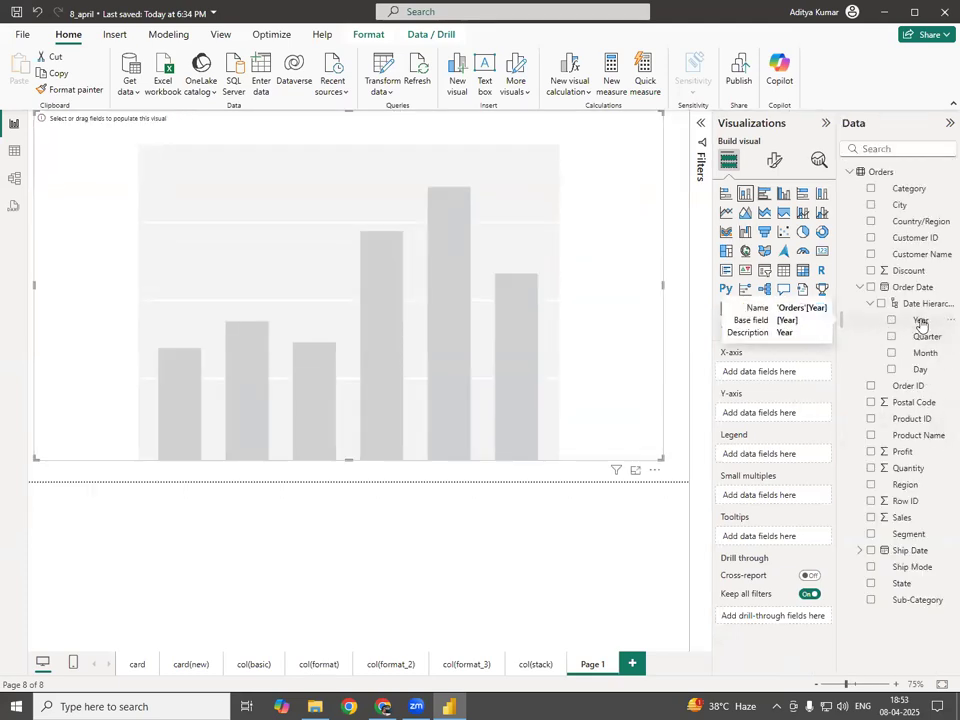
pyautogui.moveTo(922, 323); pyautogui.dragTo(804, 377)
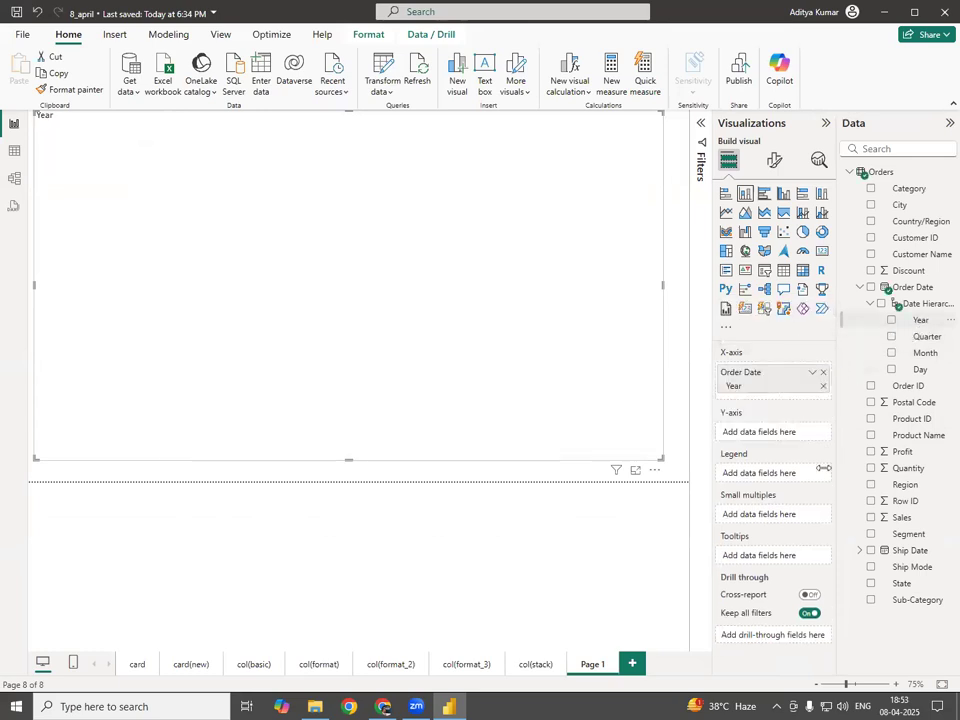
pyautogui.moveTo(902, 517); pyautogui.dragTo(789, 437)
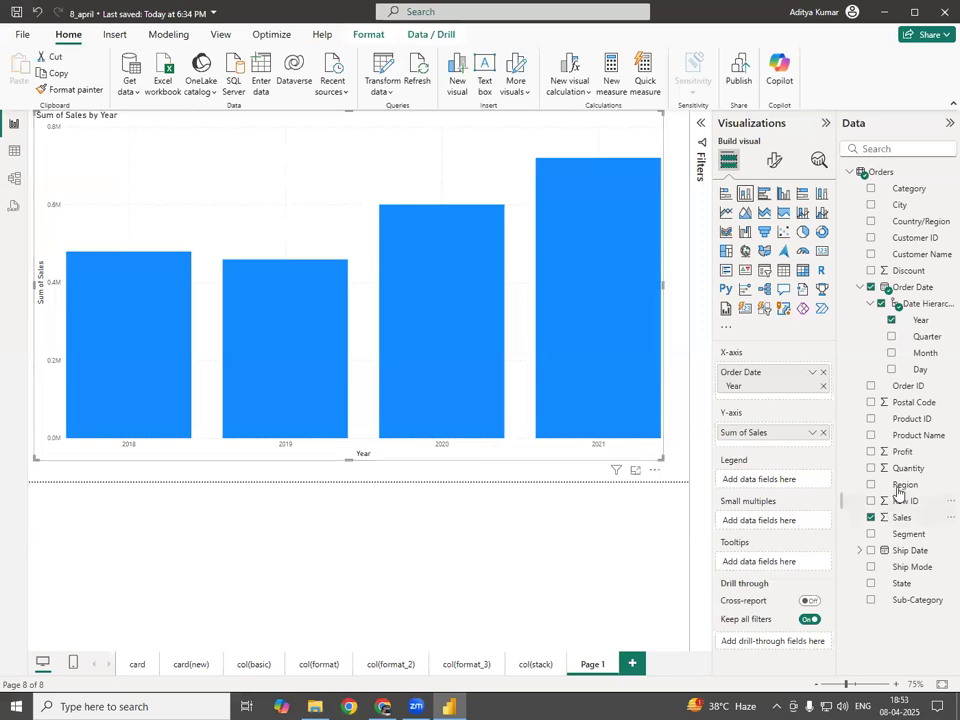
# Try Region as the chart's legend, move it to small multiples instead, and collapse the field list.
pyautogui.moveTo(906, 486); pyautogui.dragTo(790, 481)
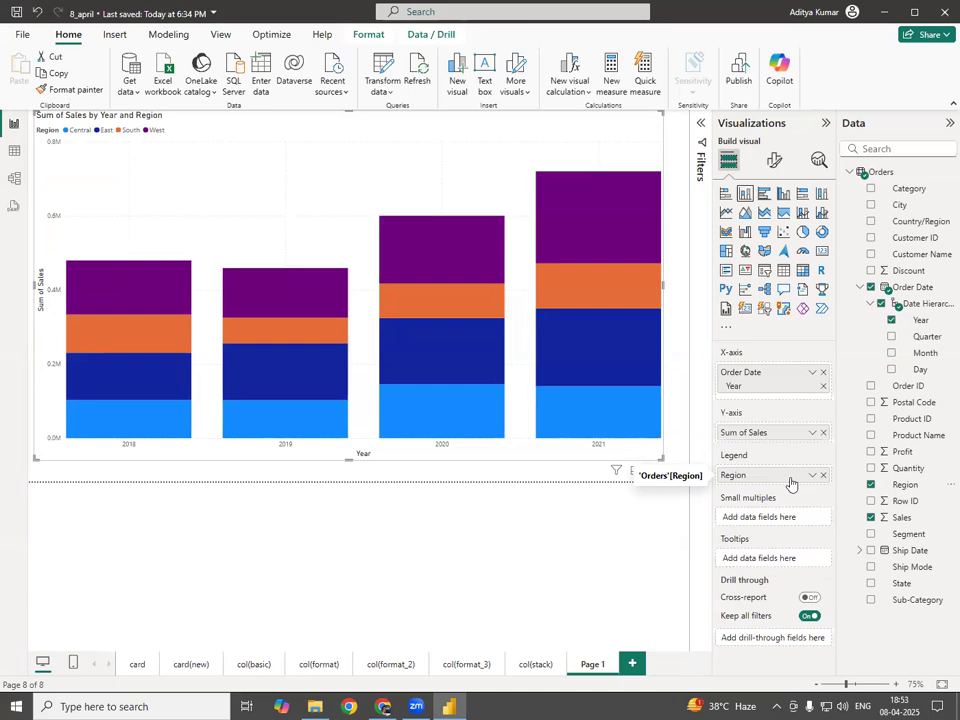
pyautogui.moveTo(789, 493); pyautogui.dragTo(795, 521)
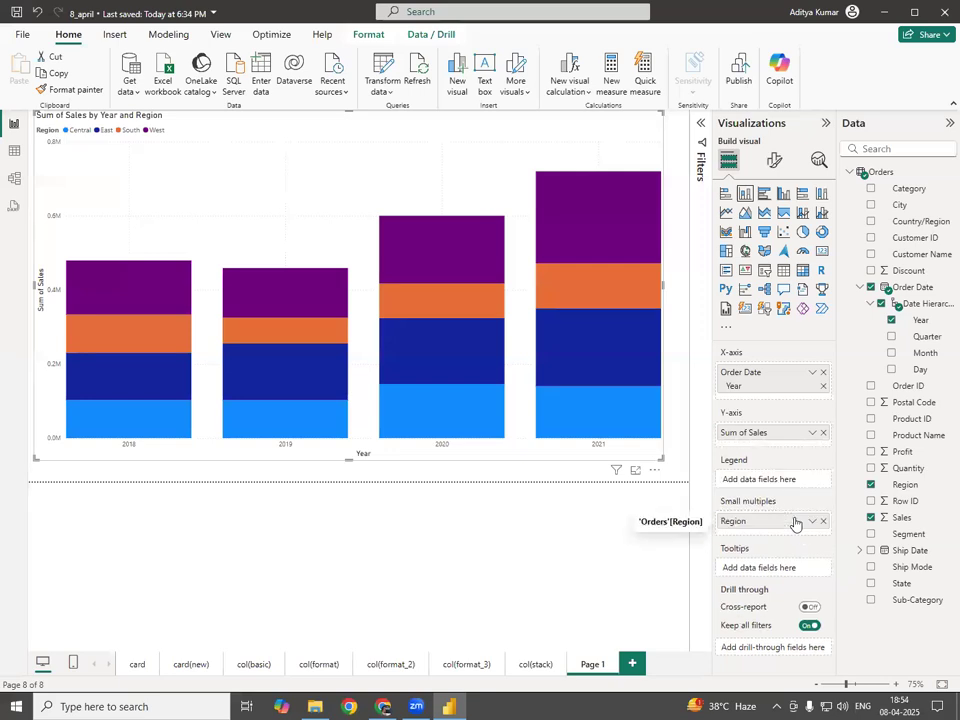
pyautogui.click(949, 122)
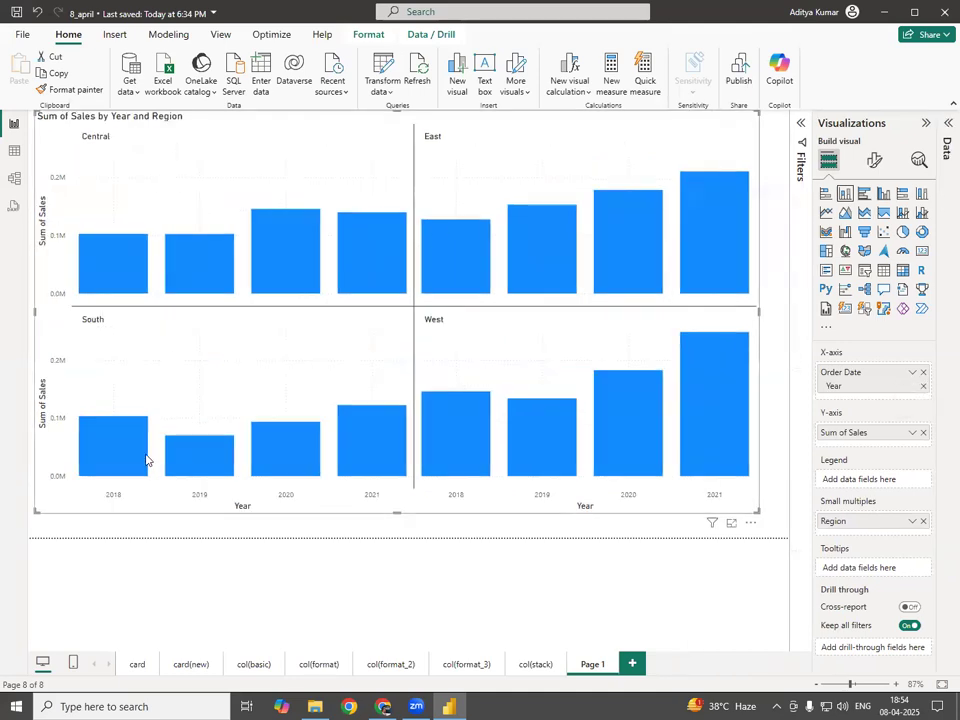
pyautogui.moveTo(489, 465)
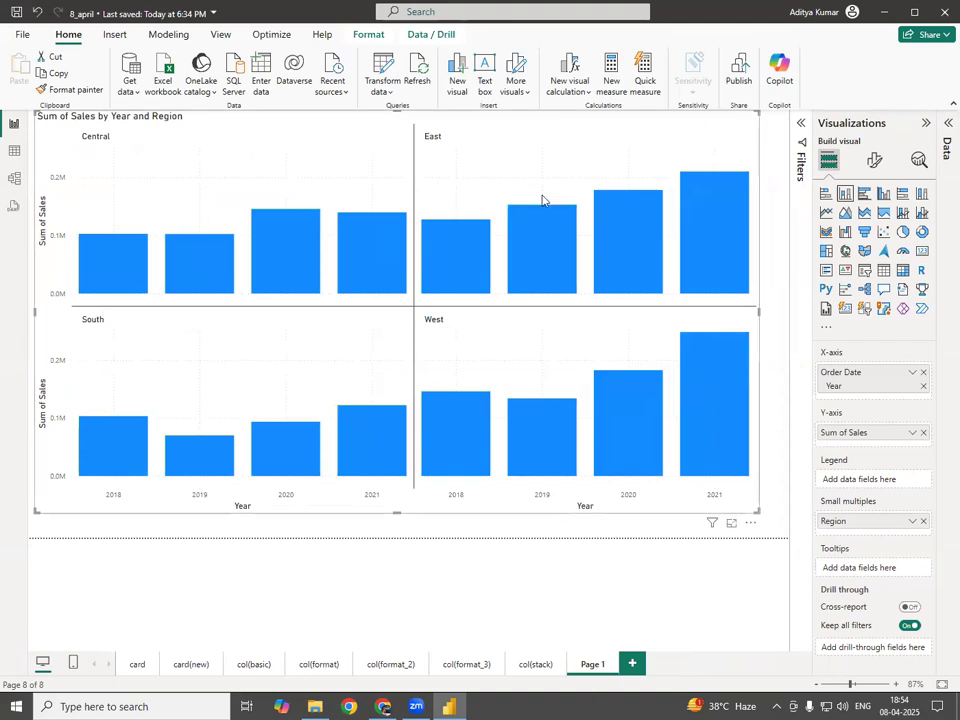
pyautogui.moveTo(126, 568)
pyautogui.mouseDown()
pyautogui.moveTo(130, 518)
pyautogui.moveTo(141, 536)
pyautogui.mouseUp()
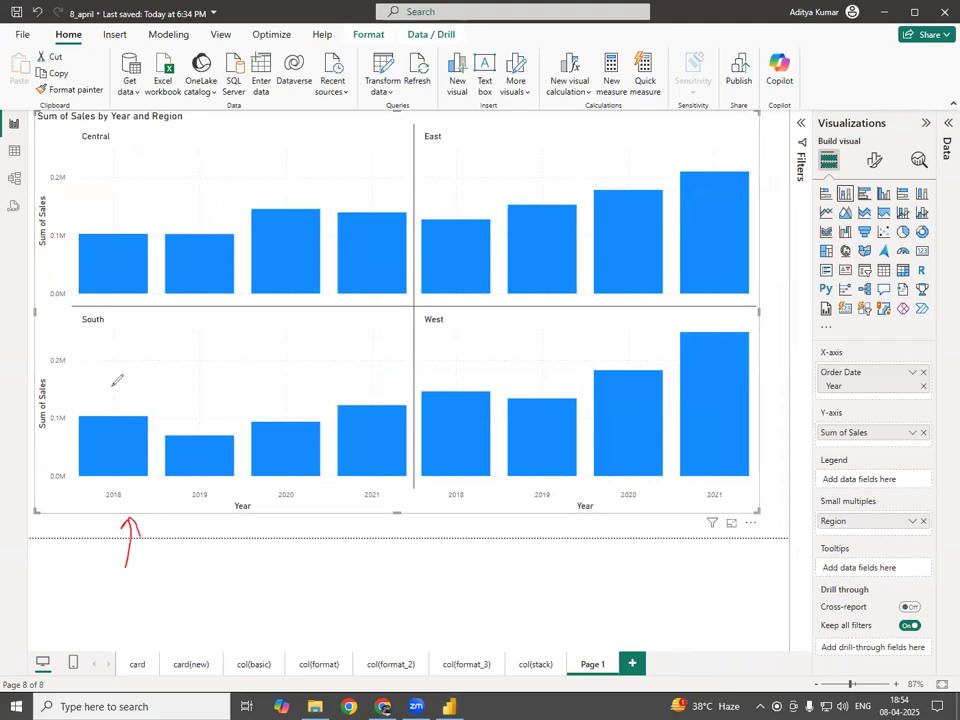
pyautogui.moveTo(82, 326); pyautogui.dragTo(107, 325)
pyautogui.moveTo(82, 154); pyautogui.dragTo(118, 155)
pyautogui.moveTo(453, 540); pyautogui.dragTo(455, 508)
pyautogui.moveTo(449, 520); pyautogui.dragTo(459, 517)
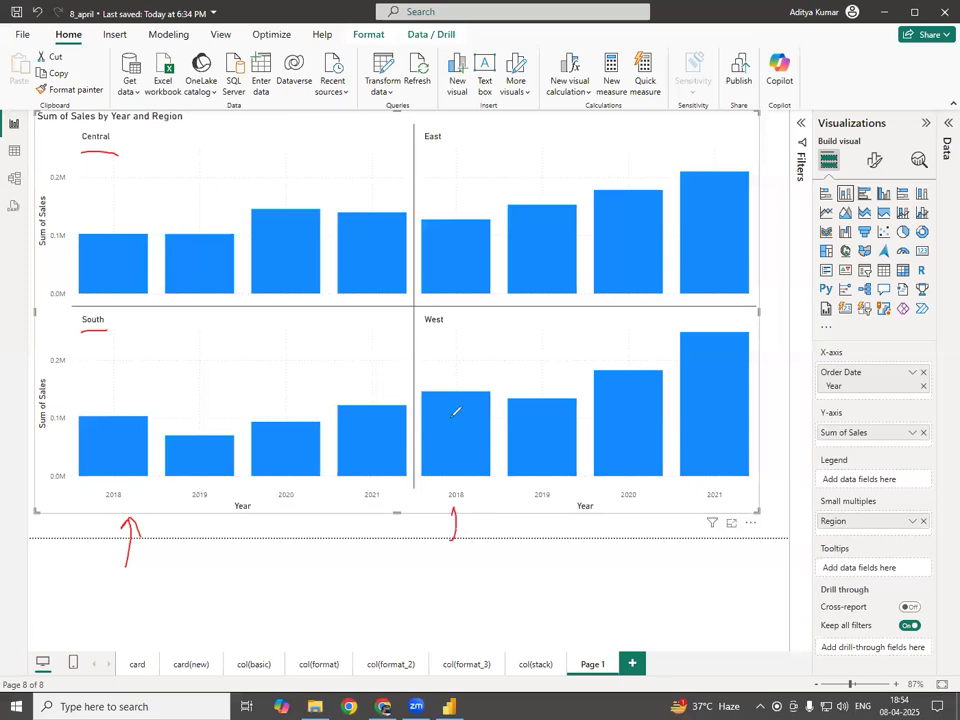
pyautogui.moveTo(429, 328); pyautogui.dragTo(444, 327)
pyautogui.moveTo(427, 148); pyautogui.dragTo(442, 147)
pyautogui.click(22, 592)
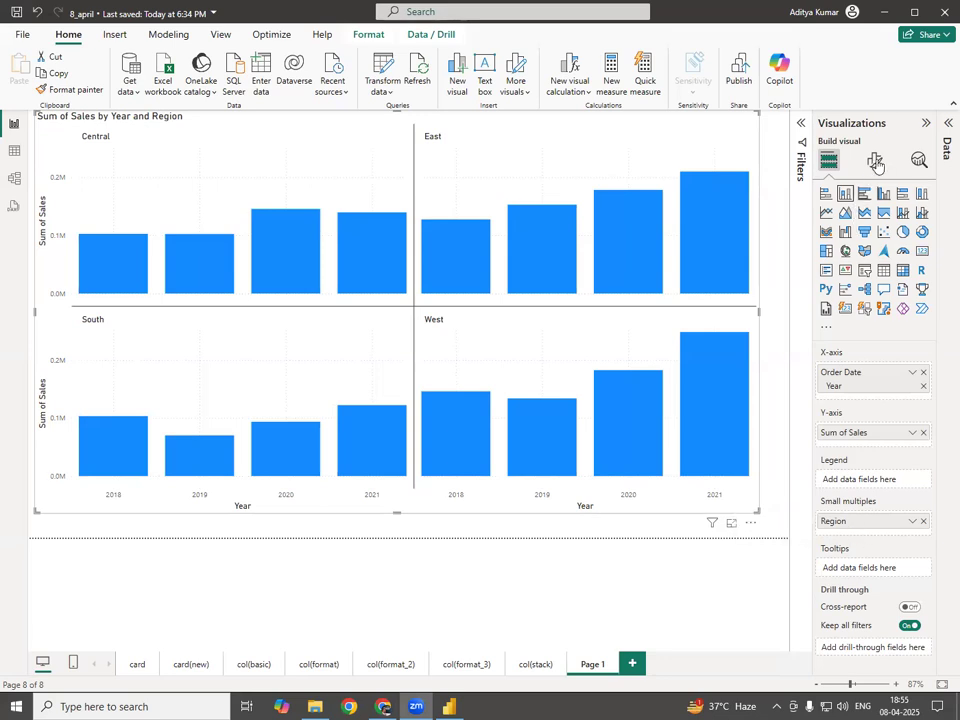
# Open the small multiples layout settings in the chart's formatting options.
pyautogui.click(875, 162)
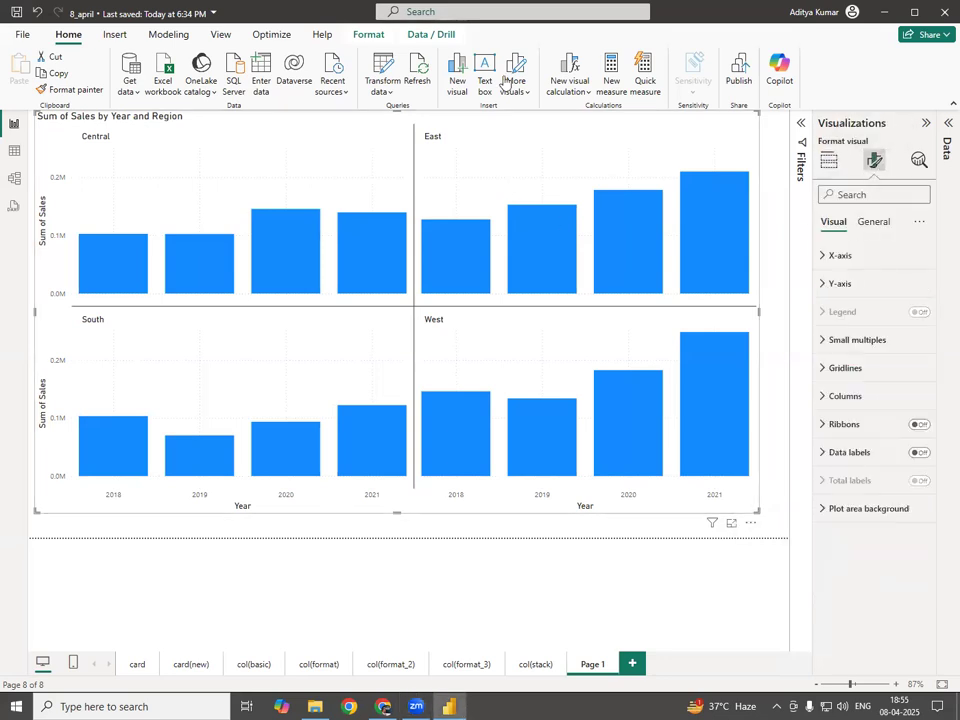
pyautogui.moveTo(903, 329)
pyautogui.mouseDown()
pyautogui.moveTo(812, 336)
pyautogui.moveTo(912, 339)
pyautogui.moveTo(907, 320)
pyautogui.mouseUp()
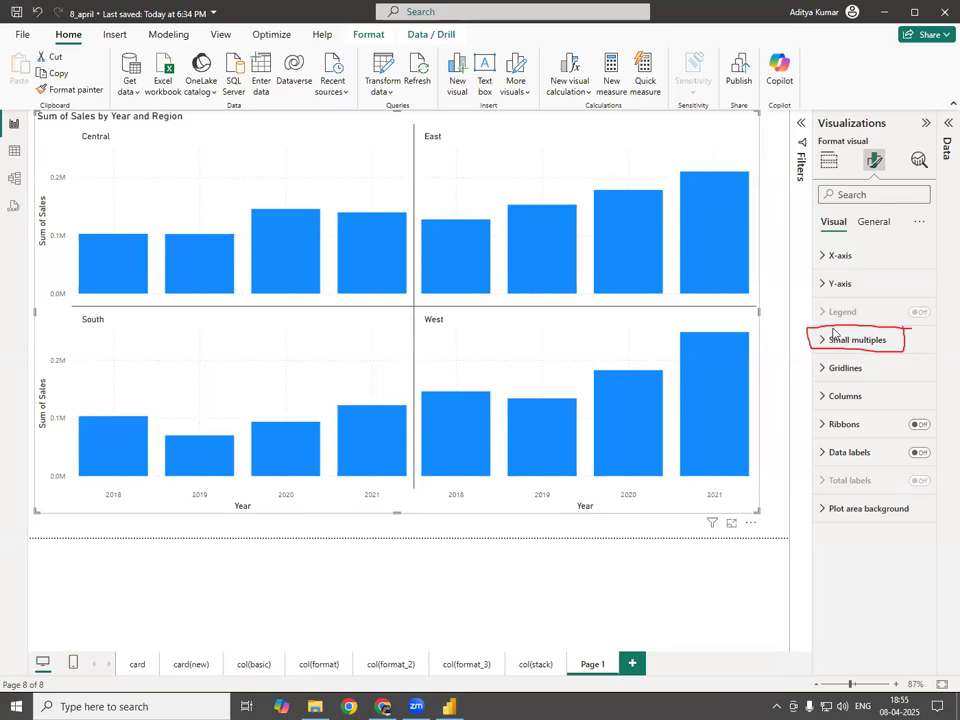
pyautogui.press('Escape')
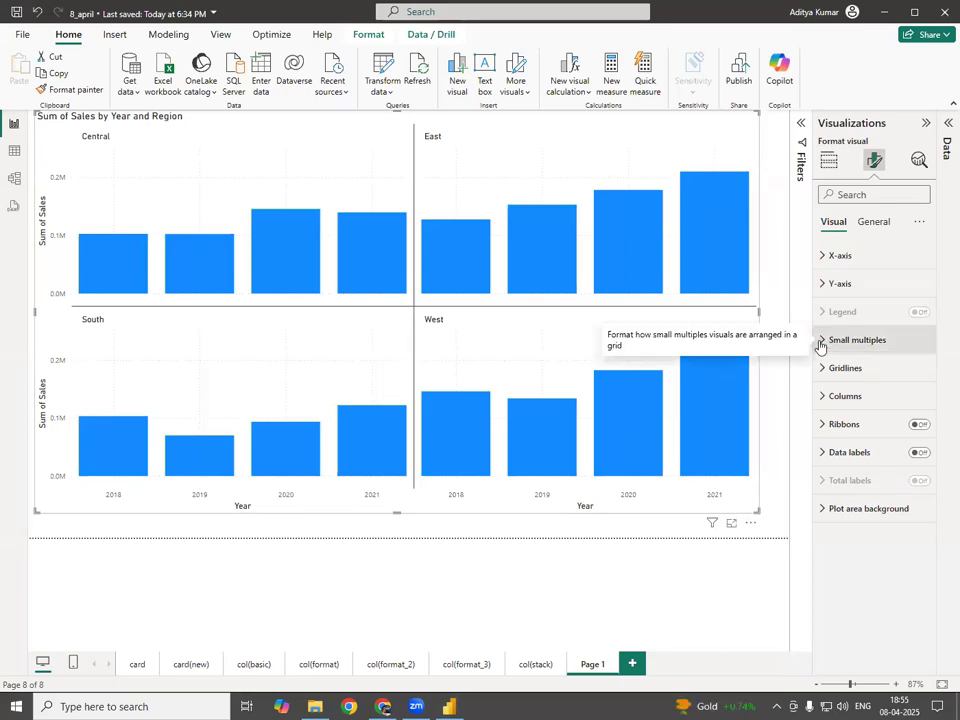
pyautogui.click(821, 341)
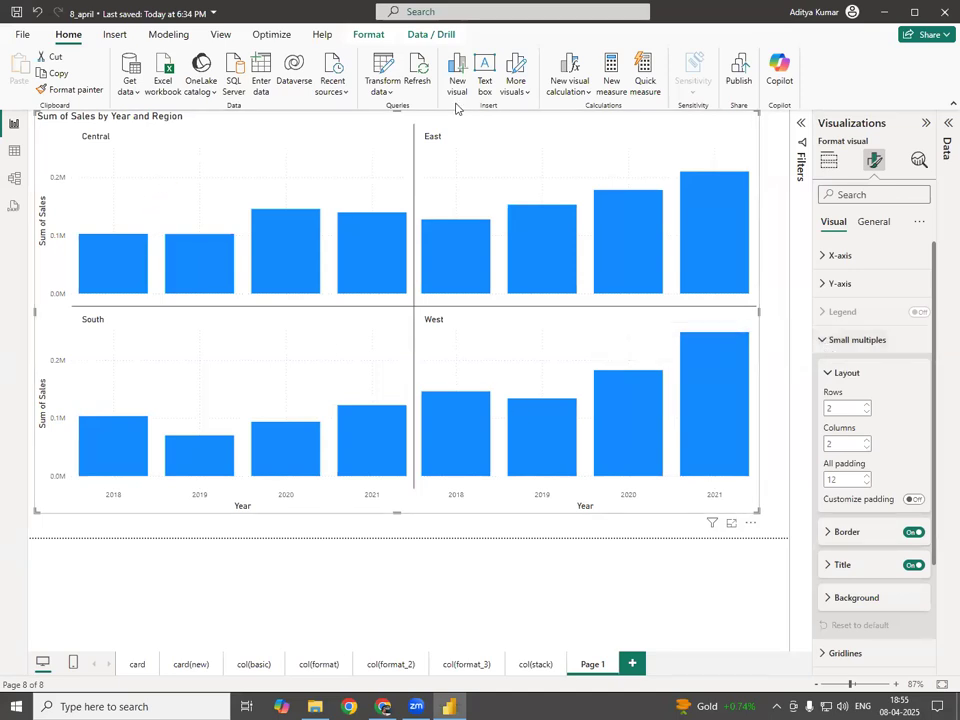
pyautogui.moveTo(168, 183); pyautogui.dragTo(490, 192)
pyautogui.moveTo(483, 186); pyautogui.dragTo(489, 209)
pyautogui.moveTo(172, 364)
pyautogui.mouseDown()
pyautogui.moveTo(519, 373)
pyautogui.moveTo(506, 398)
pyautogui.mouseUp()
pyautogui.moveTo(251, 129); pyautogui.dragTo(282, 405)
pyautogui.moveTo(251, 373); pyautogui.dragTo(303, 381)
pyautogui.moveTo(528, 166)
pyautogui.mouseDown()
pyautogui.moveTo(543, 414)
pyautogui.moveTo(561, 377)
pyautogui.mouseUp()
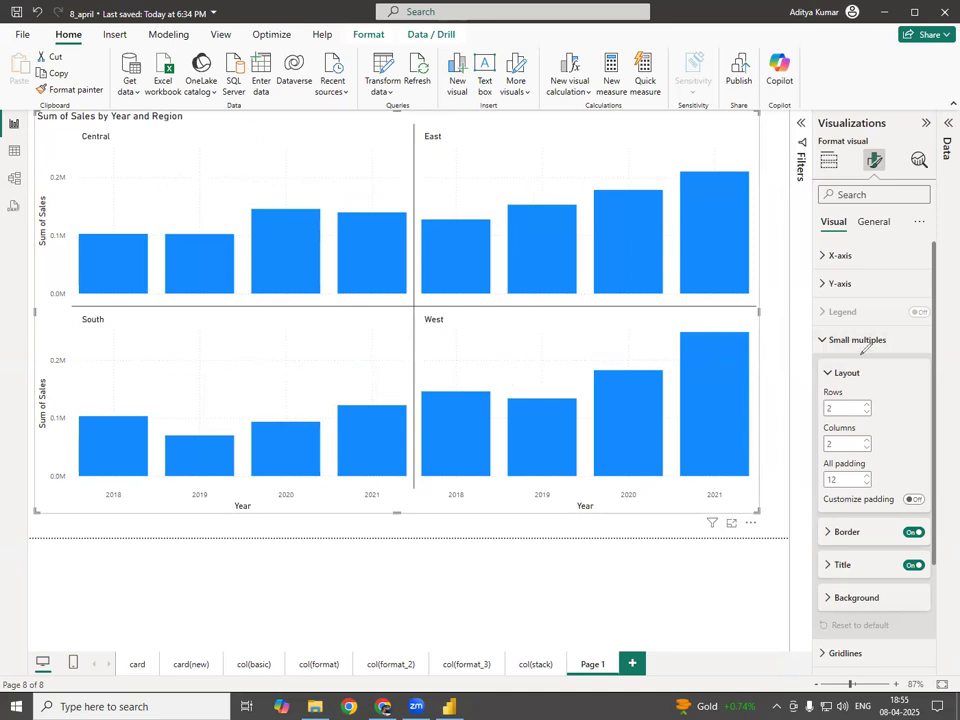
pyautogui.moveTo(824, 414)
pyautogui.mouseDown()
pyautogui.moveTo(836, 412)
pyautogui.moveTo(840, 448)
pyautogui.mouseUp()
pyautogui.click(65, 458)
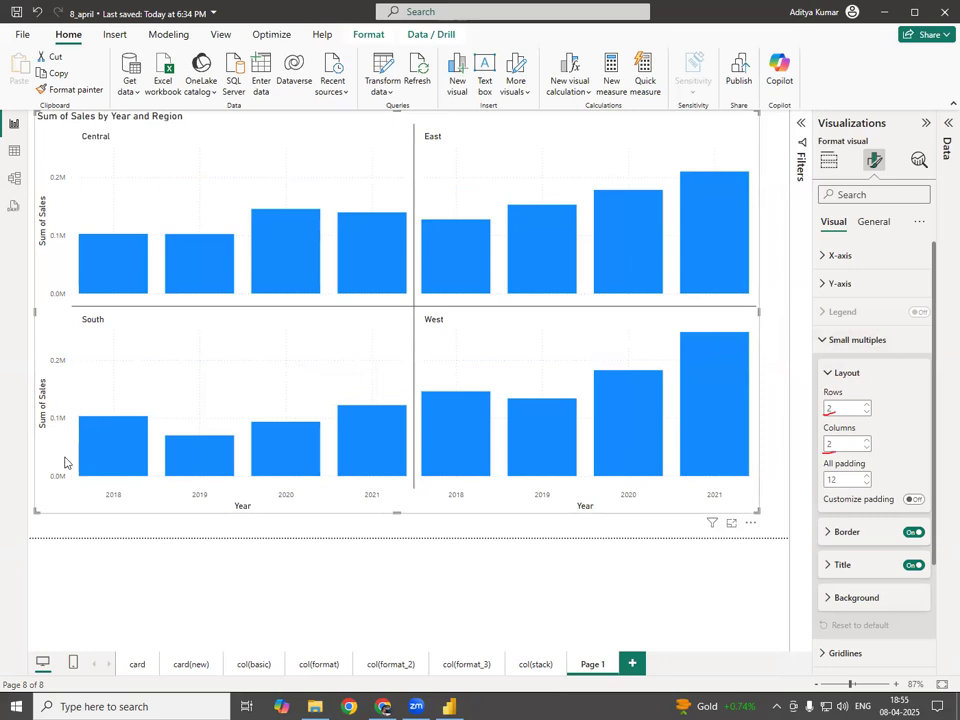
# Set the small multiples layout to 4 rows and 1 column, and narrow the chart slightly from its left edge.
pyautogui.click(867, 405)
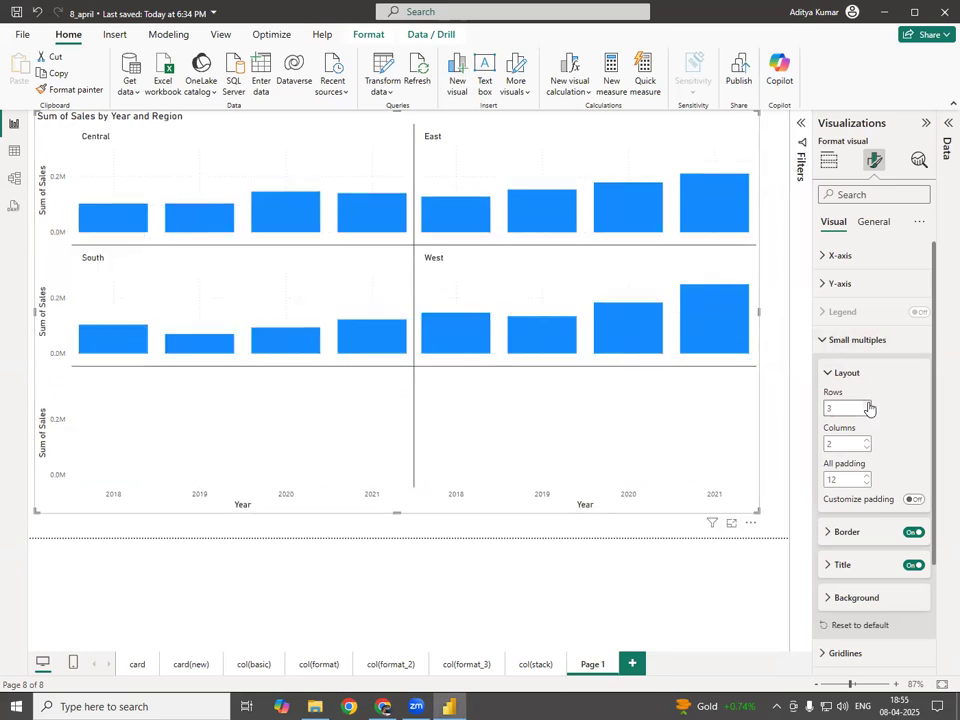
pyautogui.click(868, 405)
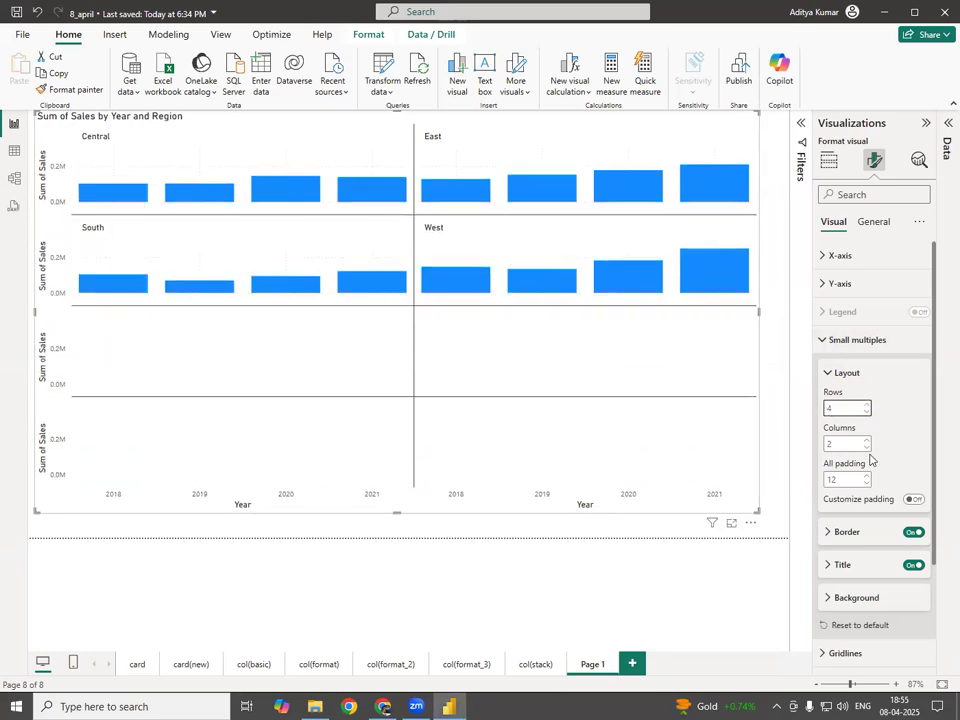
pyautogui.click(868, 449)
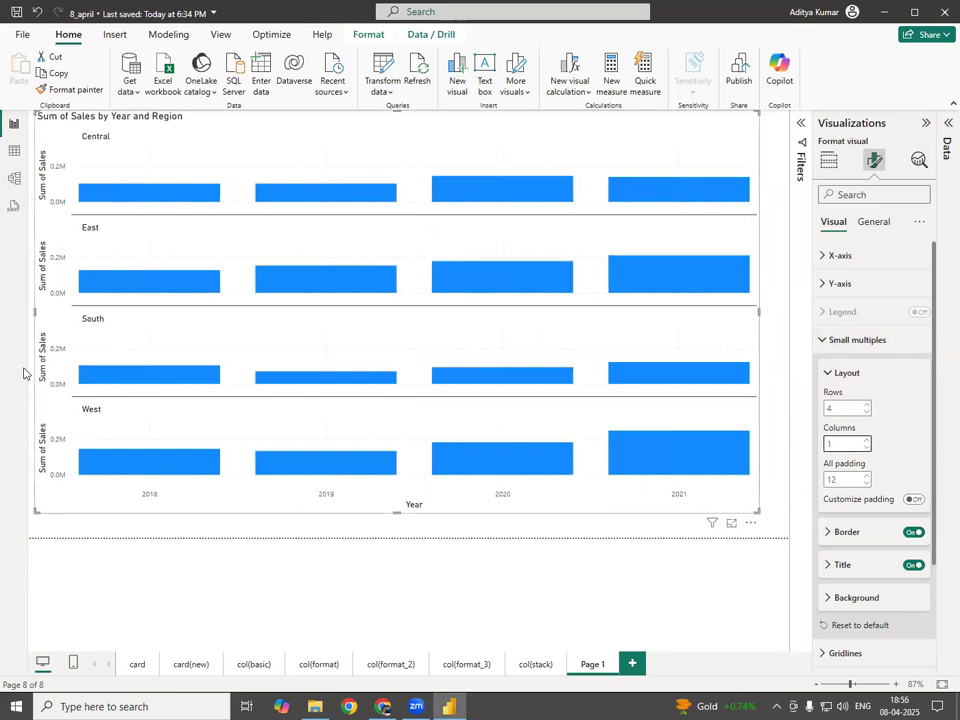
pyautogui.moveTo(35, 312); pyautogui.dragTo(225, 330)
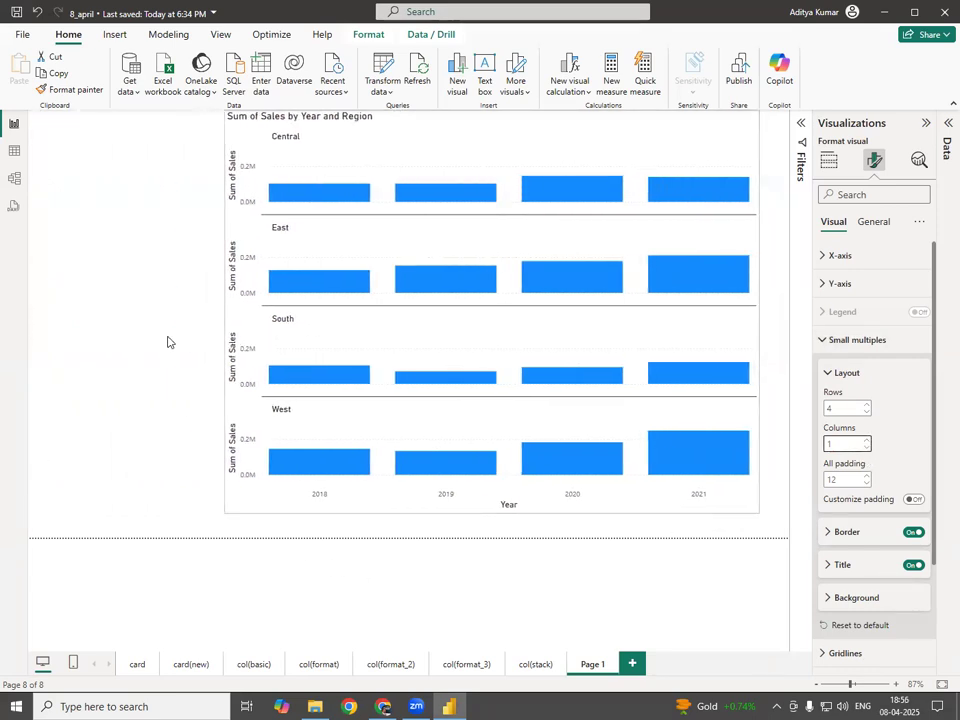
pyautogui.hotkey('ctrl', 'z')
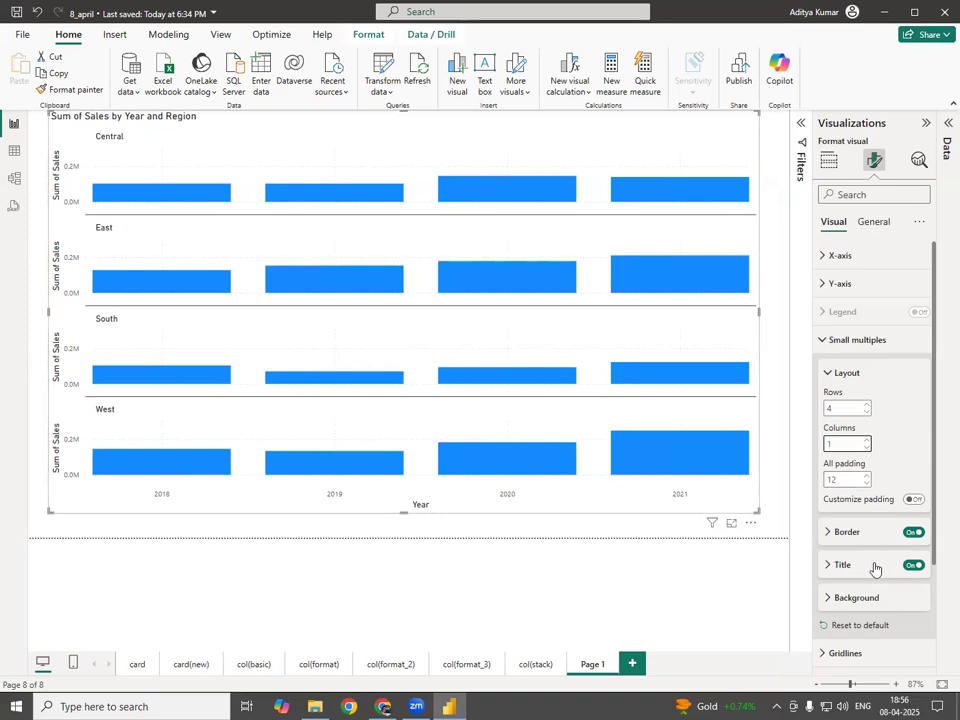
# Set the small multiples border gridlines to All, compare with Vertical only, return to All, and collapse the settings.
pyautogui.click(827, 533)
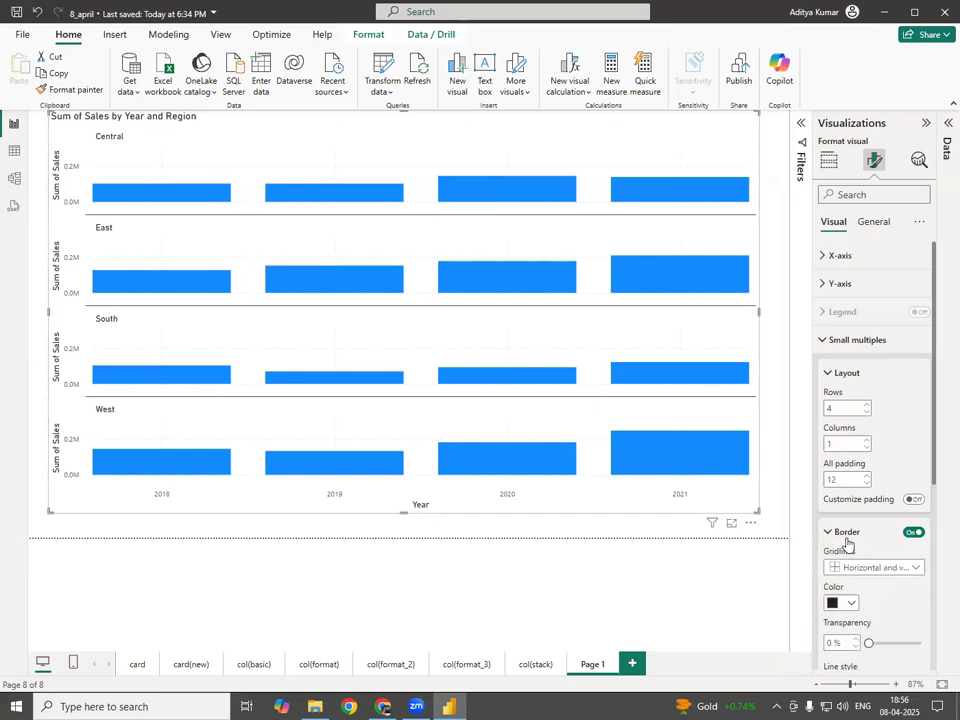
pyautogui.scroll(-1, 845, 525)
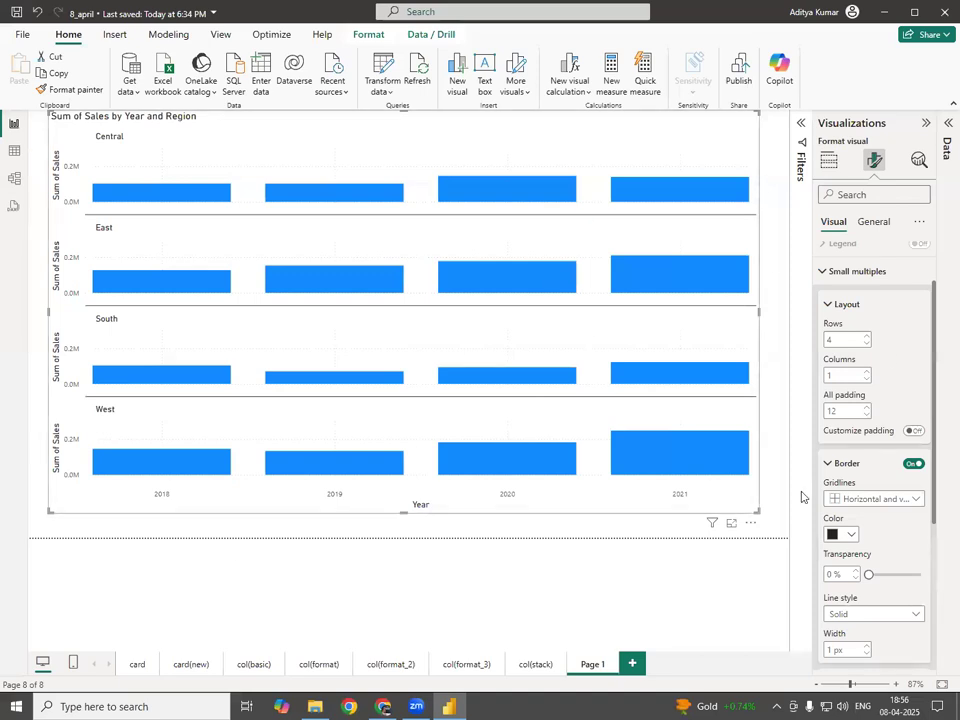
pyautogui.click(916, 500)
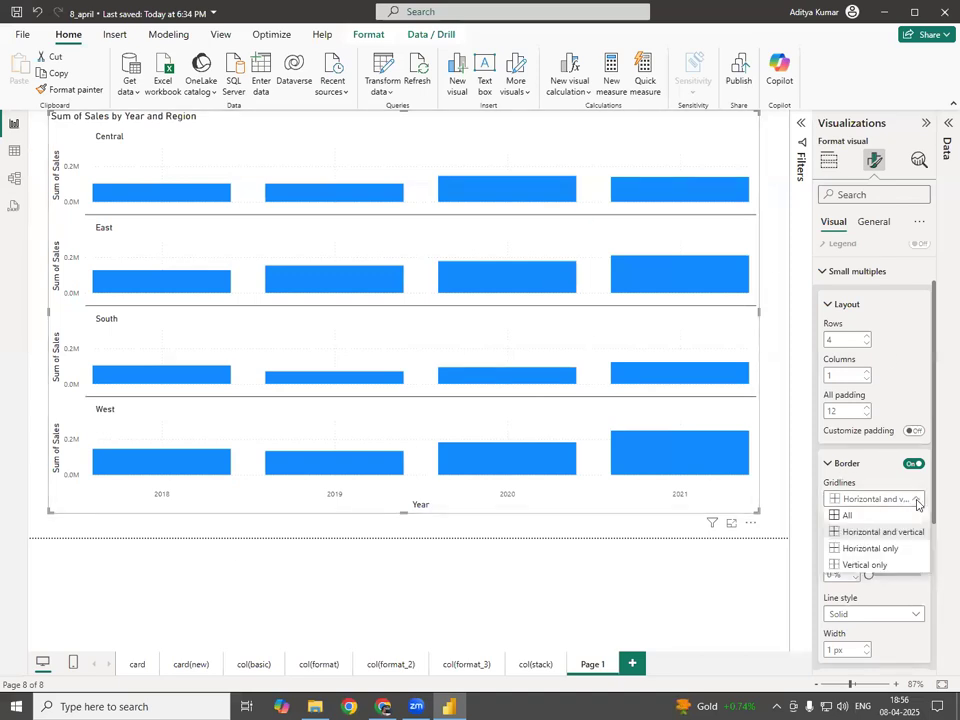
pyautogui.click(848, 515)
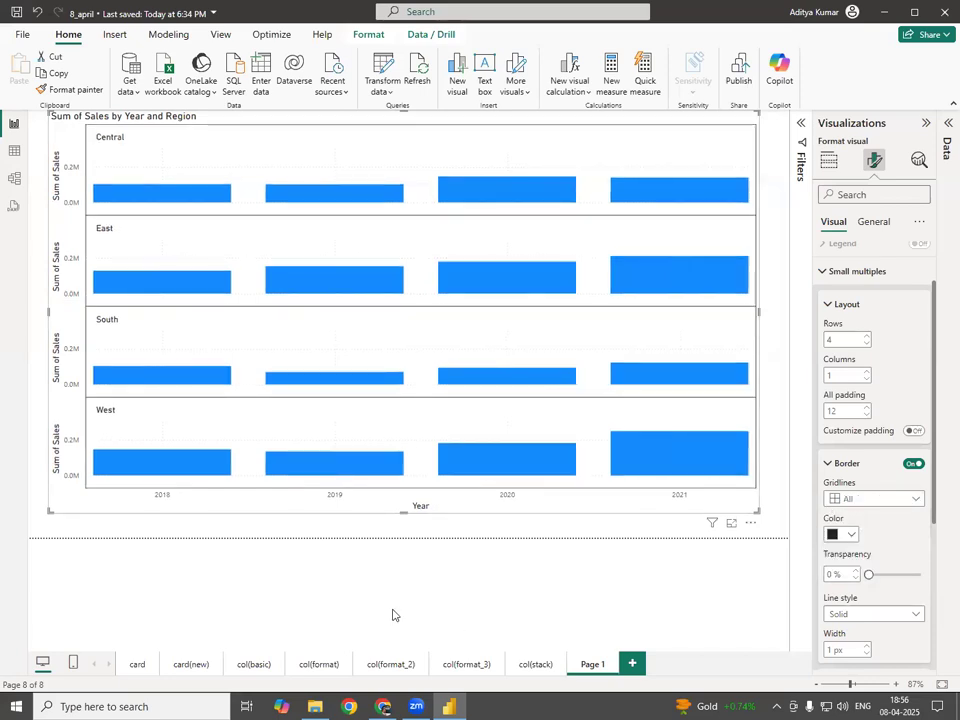
pyautogui.click(918, 502)
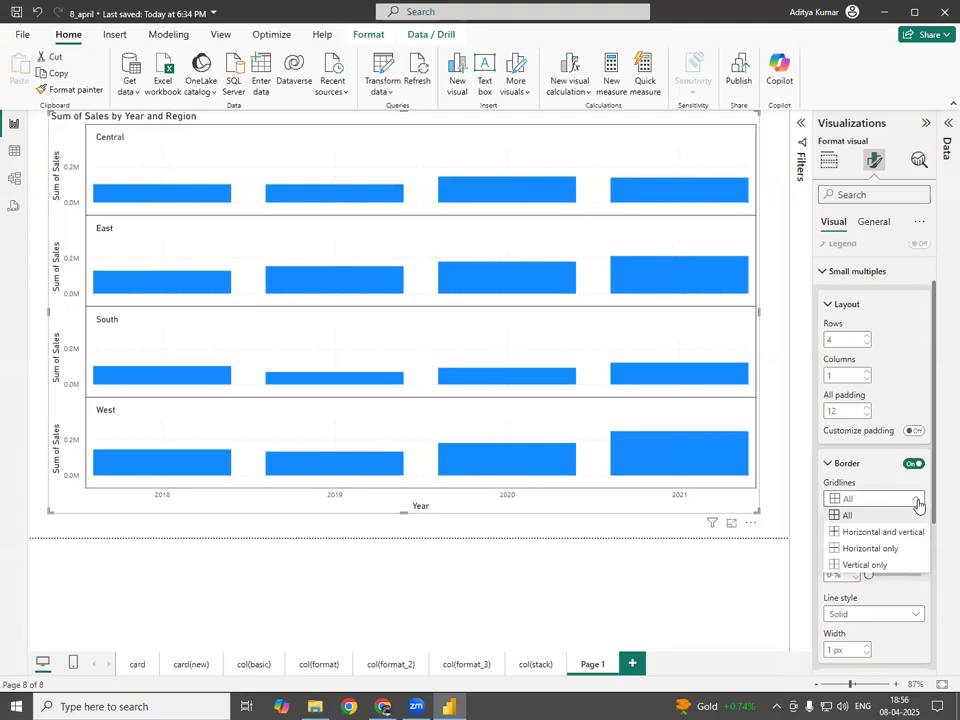
pyautogui.click(878, 565)
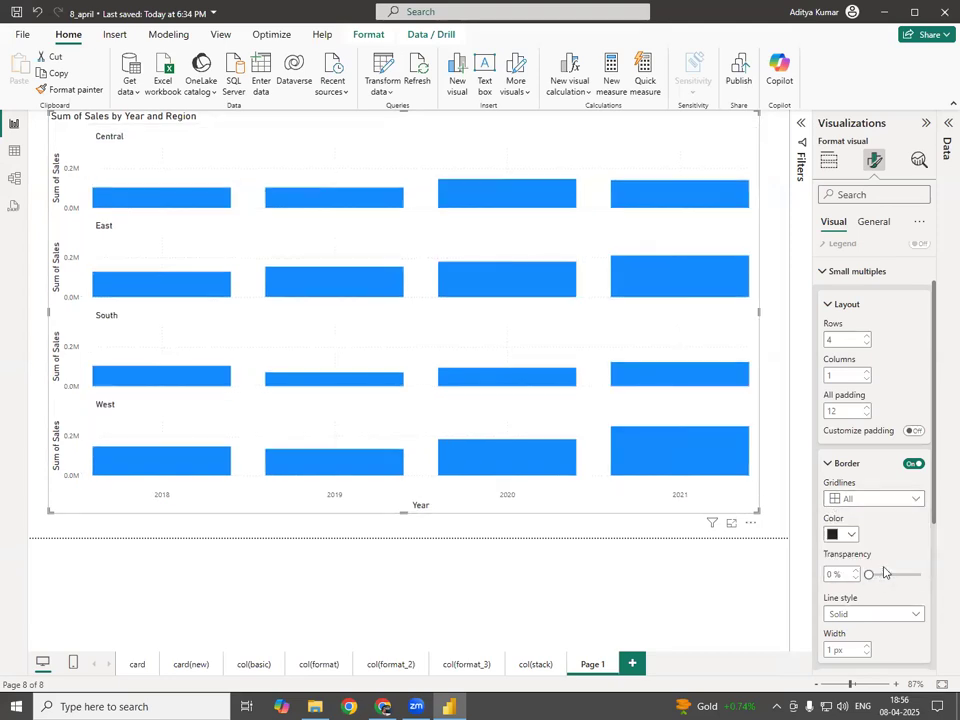
pyautogui.click(892, 500)
pyautogui.click(848, 514)
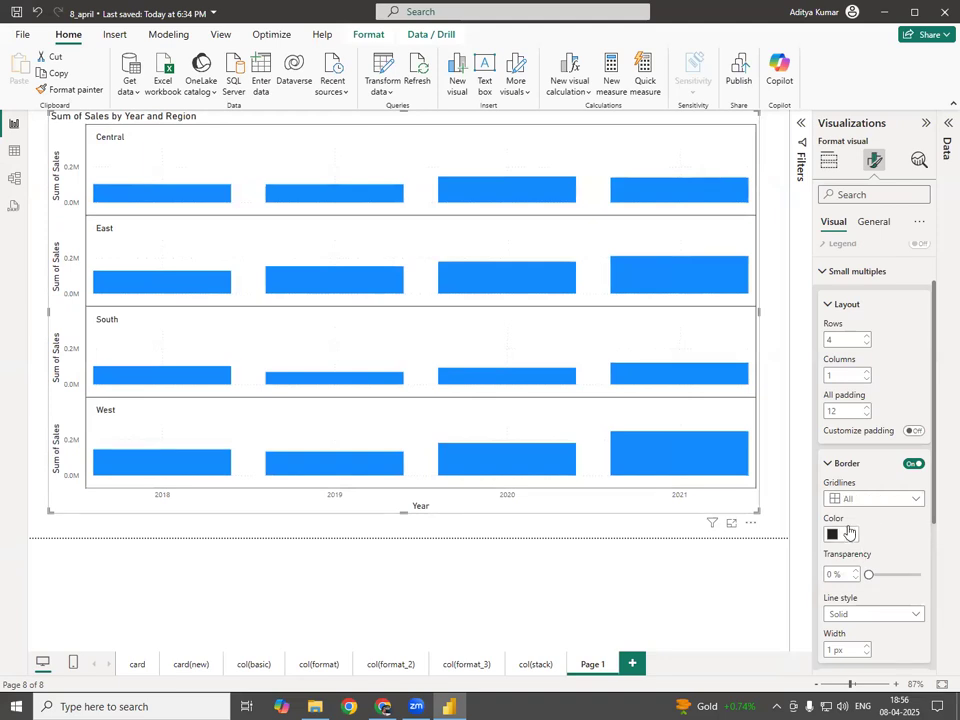
pyautogui.click(829, 464)
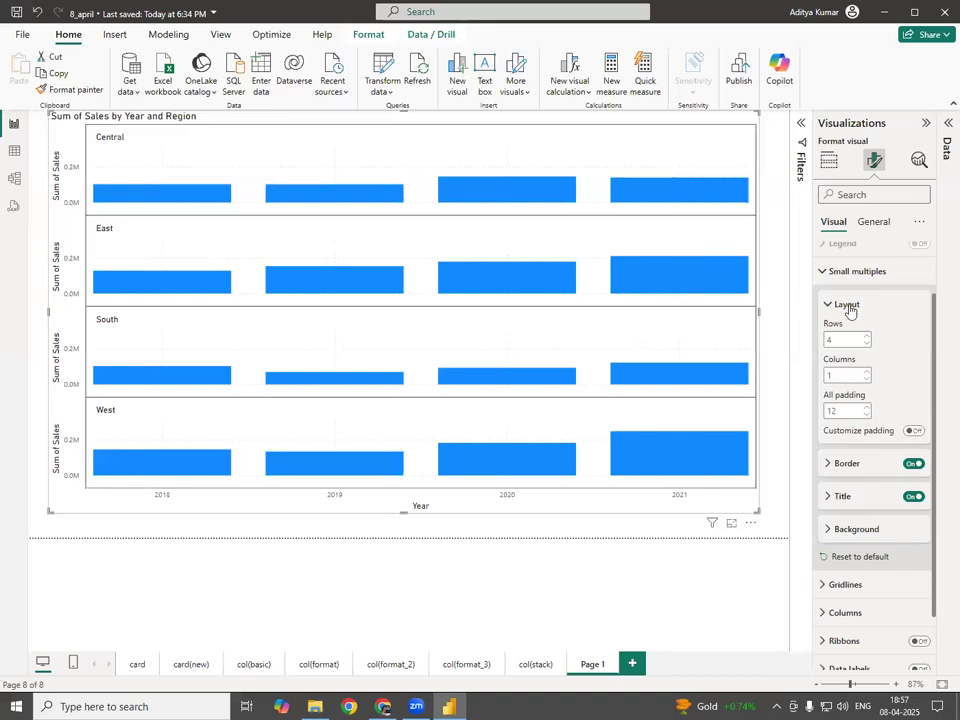
pyautogui.click(825, 274)
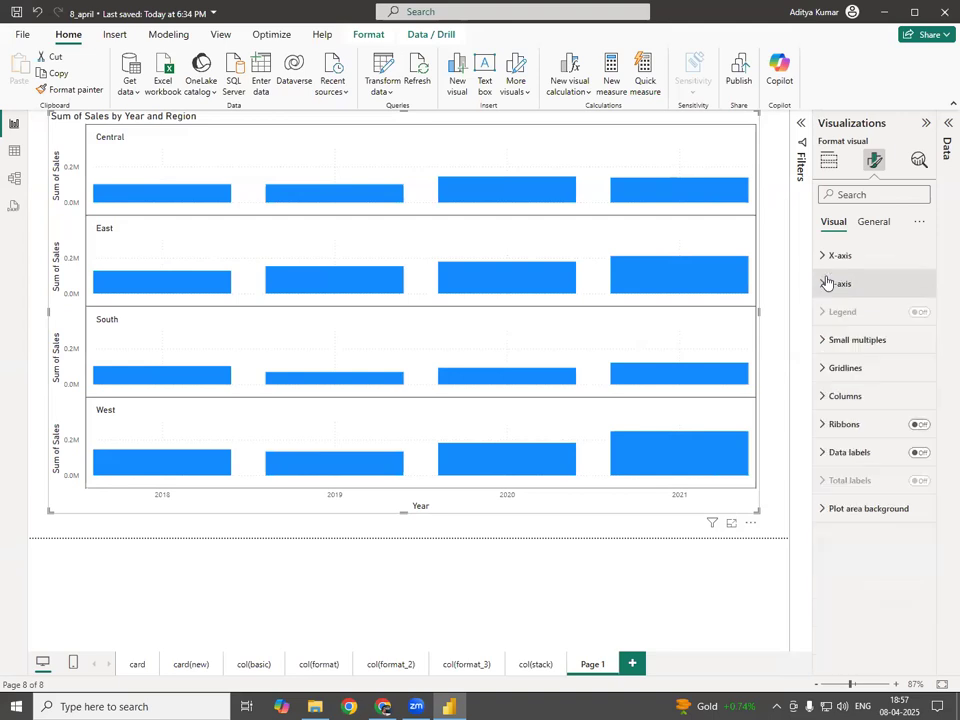
# Rename the current report page as col(small multiples) and add a new blank page.
pyautogui.doubleClick(594, 664)
pyautogui.press('BackSpace')
pyautogui.press('BackSpace')
pyautogui.press('BackSpace')
pyautogui.press('BackSpace')
pyautogui.press('BackSpace')
pyautogui.press('BackSpace')
pyautogui.write('col(')
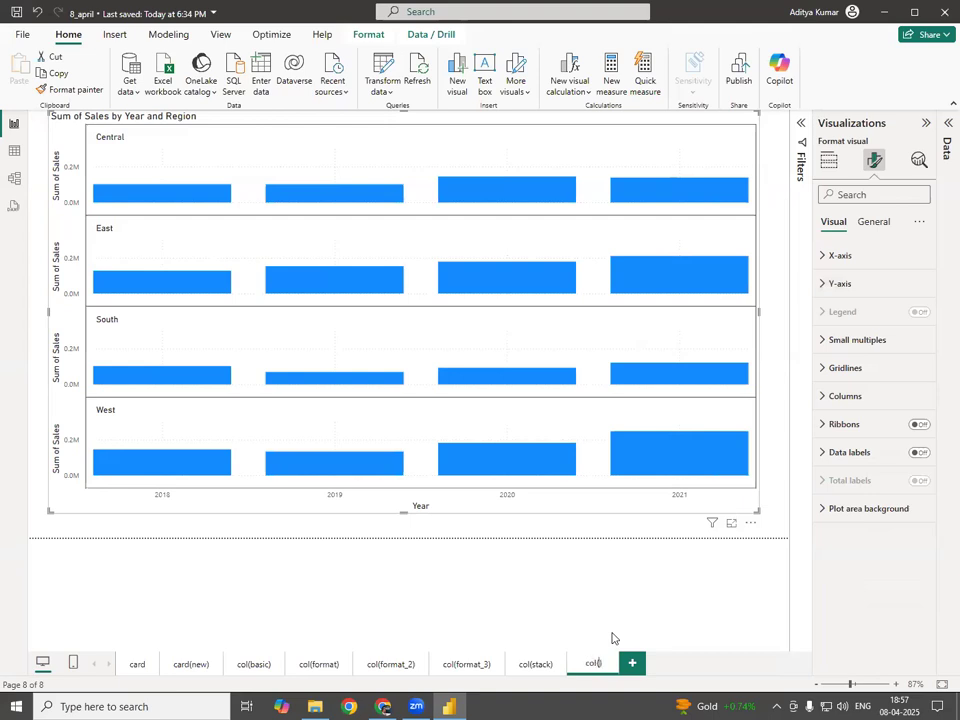
pyautogui.write('small multiples)')
pyautogui.press('Return')
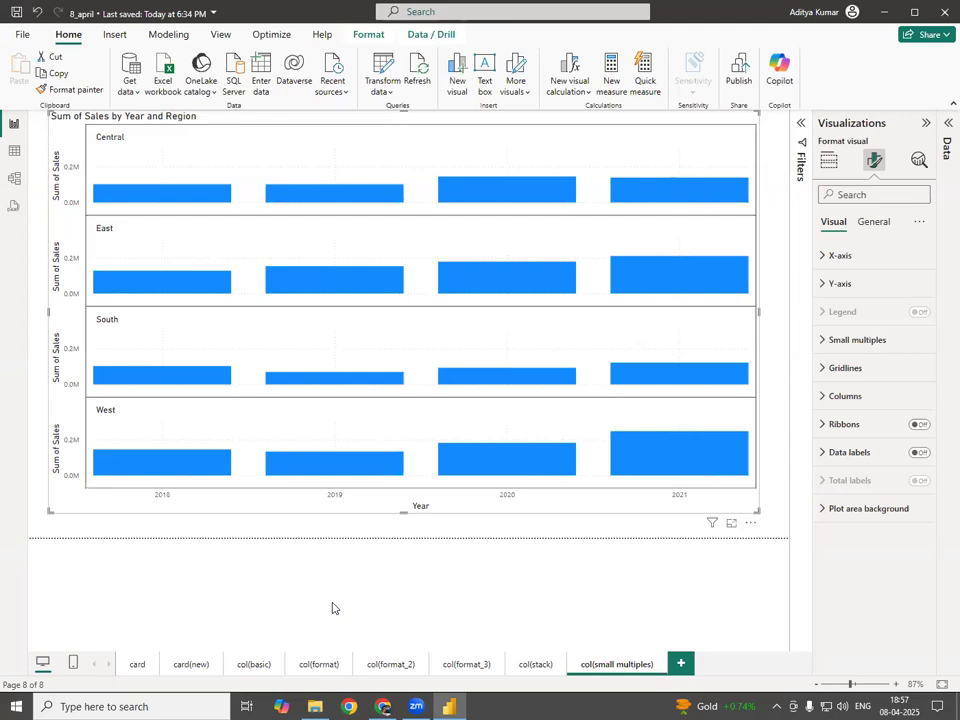
pyautogui.click(685, 668)
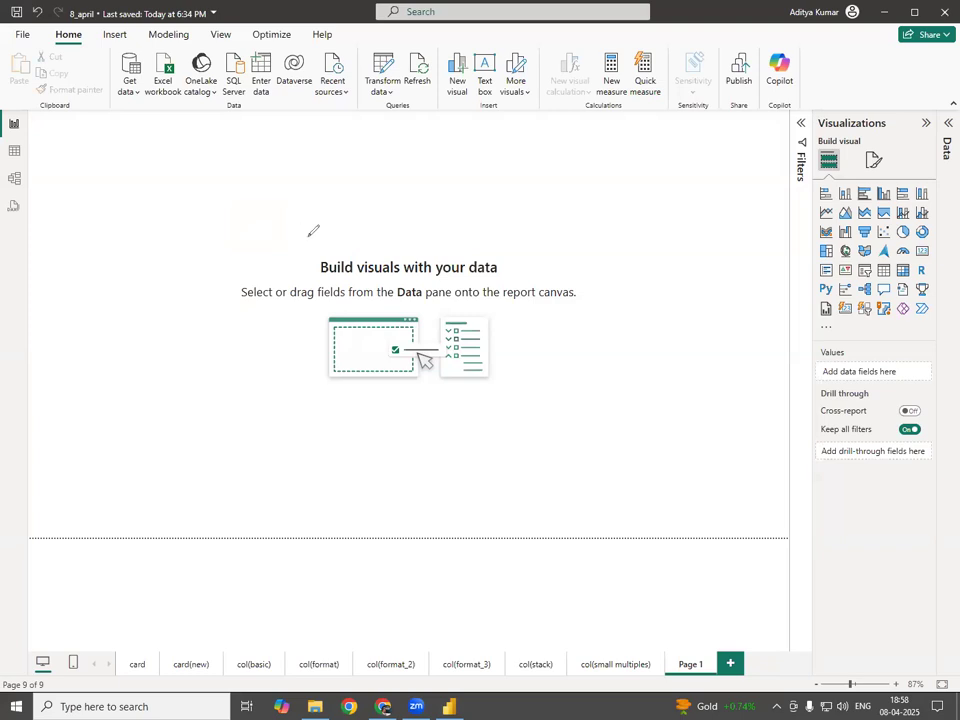
pyautogui.moveTo(274, 171)
pyautogui.mouseDown()
pyautogui.moveTo(278, 201)
pyautogui.moveTo(300, 188)
pyautogui.moveTo(320, 198)
pyautogui.moveTo(341, 172)
pyautogui.moveTo(372, 200)
pyautogui.moveTo(392, 172)
pyautogui.moveTo(388, 237)
pyautogui.mouseUp()
pyautogui.moveTo(414, 177)
pyautogui.mouseDown()
pyautogui.moveTo(531, 143)
pyautogui.moveTo(528, 172)
pyautogui.mouseUp()
pyautogui.moveTo(426, 203)
pyautogui.mouseDown()
pyautogui.moveTo(572, 210)
pyautogui.moveTo(566, 231)
pyautogui.mouseUp()
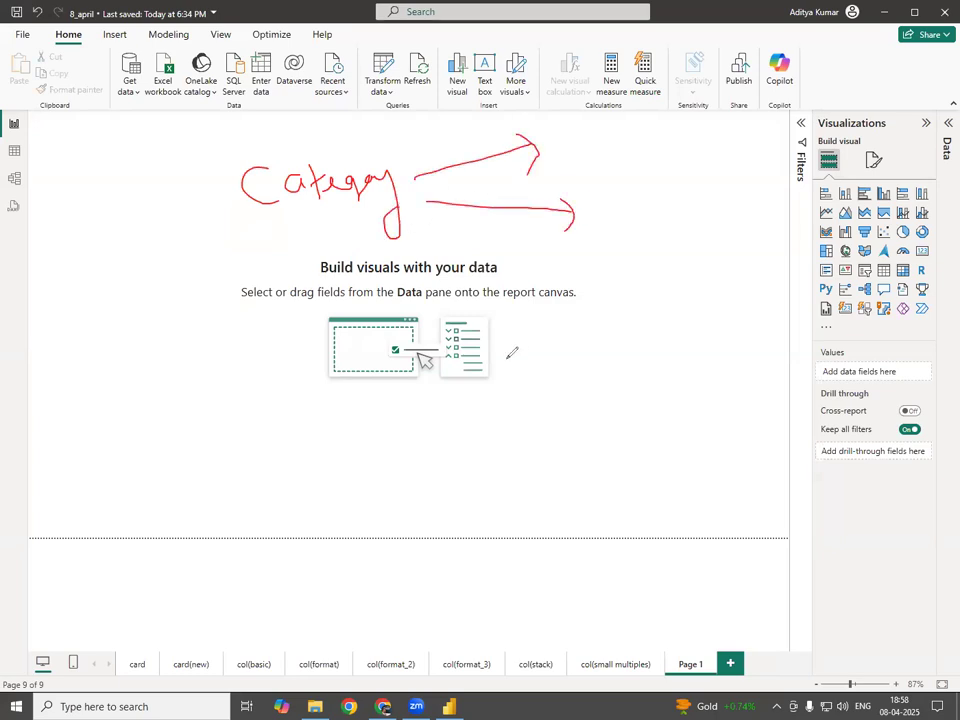
pyautogui.click(571, 147)
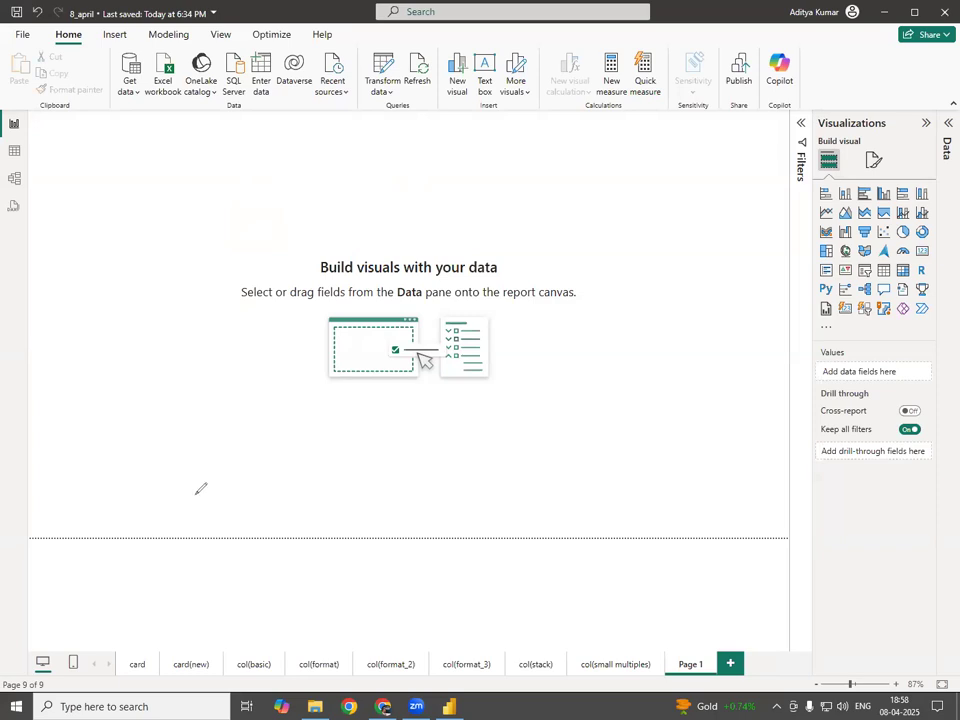
pyautogui.moveTo(203, 473); pyautogui.dragTo(209, 497)
pyautogui.moveTo(344, 486); pyautogui.dragTo(371, 485)
pyautogui.moveTo(537, 487); pyautogui.dragTo(537, 510)
pyautogui.moveTo(658, 482); pyautogui.dragTo(643, 507)
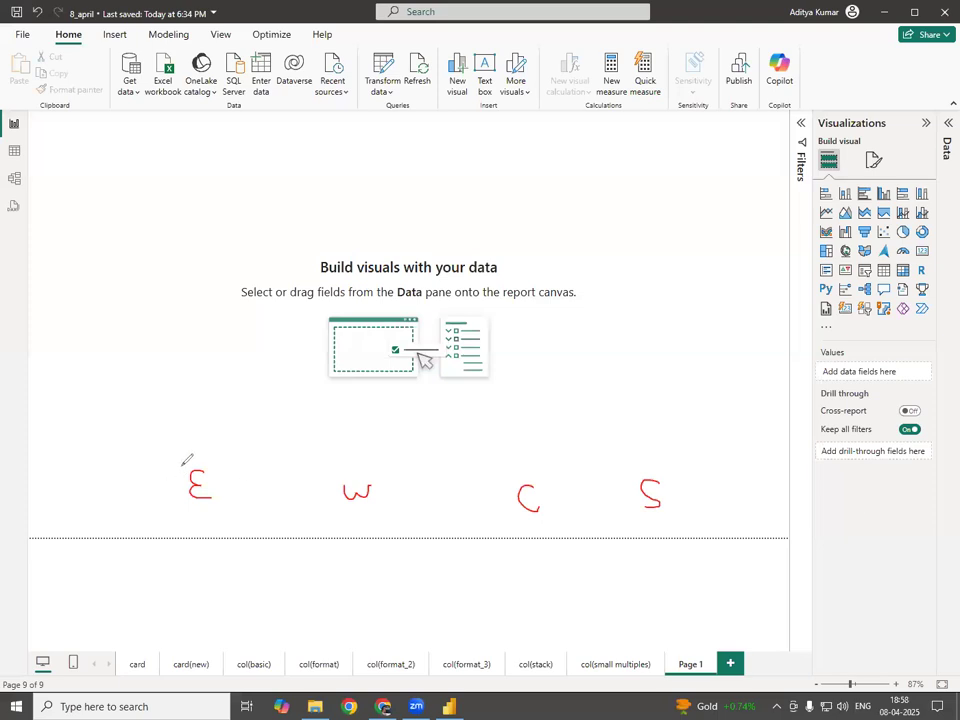
pyautogui.moveTo(180, 463)
pyautogui.mouseDown()
pyautogui.moveTo(167, 395)
pyautogui.moveTo(208, 272)
pyautogui.moveTo(212, 368)
pyautogui.moveTo(195, 452)
pyautogui.moveTo(177, 457)
pyautogui.moveTo(205, 403)
pyautogui.moveTo(237, 418)
pyautogui.moveTo(226, 461)
pyautogui.moveTo(210, 462)
pyautogui.mouseUp()
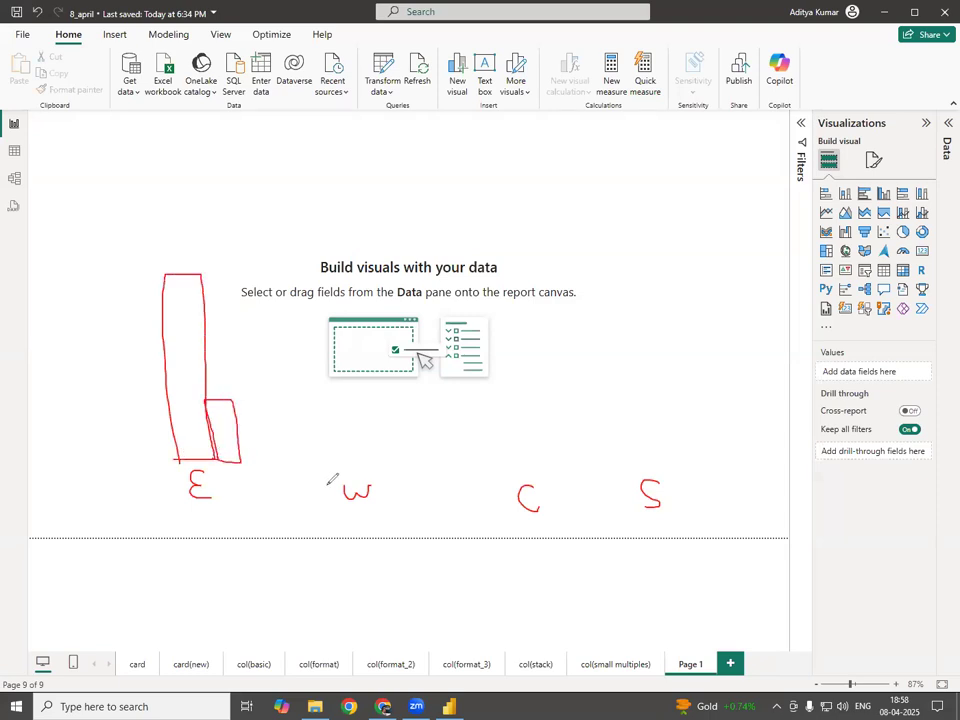
pyautogui.moveTo(336, 480)
pyautogui.mouseDown()
pyautogui.moveTo(320, 290)
pyautogui.moveTo(365, 460)
pyautogui.moveTo(337, 475)
pyautogui.mouseUp()
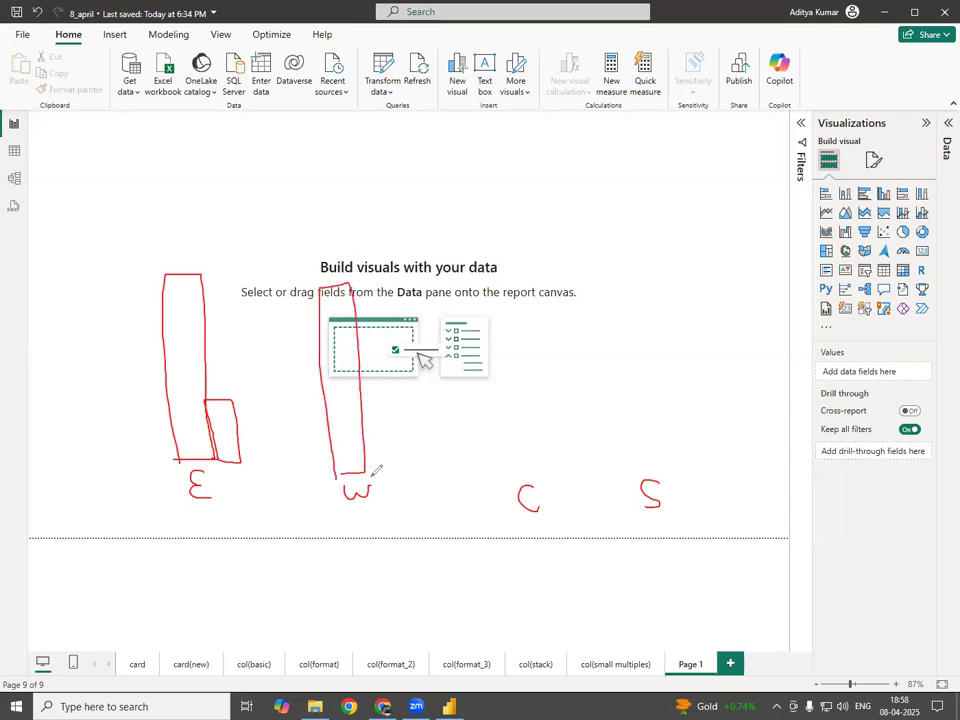
pyautogui.moveTo(366, 400)
pyautogui.mouseDown()
pyautogui.moveTo(381, 398)
pyautogui.moveTo(372, 489)
pyautogui.mouseUp()
pyautogui.moveTo(488, 486)
pyautogui.mouseDown()
pyautogui.moveTo(484, 310)
pyautogui.moveTo(492, 472)
pyautogui.mouseUp()
pyautogui.moveTo(517, 432)
pyautogui.mouseDown()
pyautogui.moveTo(551, 428)
pyautogui.moveTo(522, 486)
pyautogui.mouseUp()
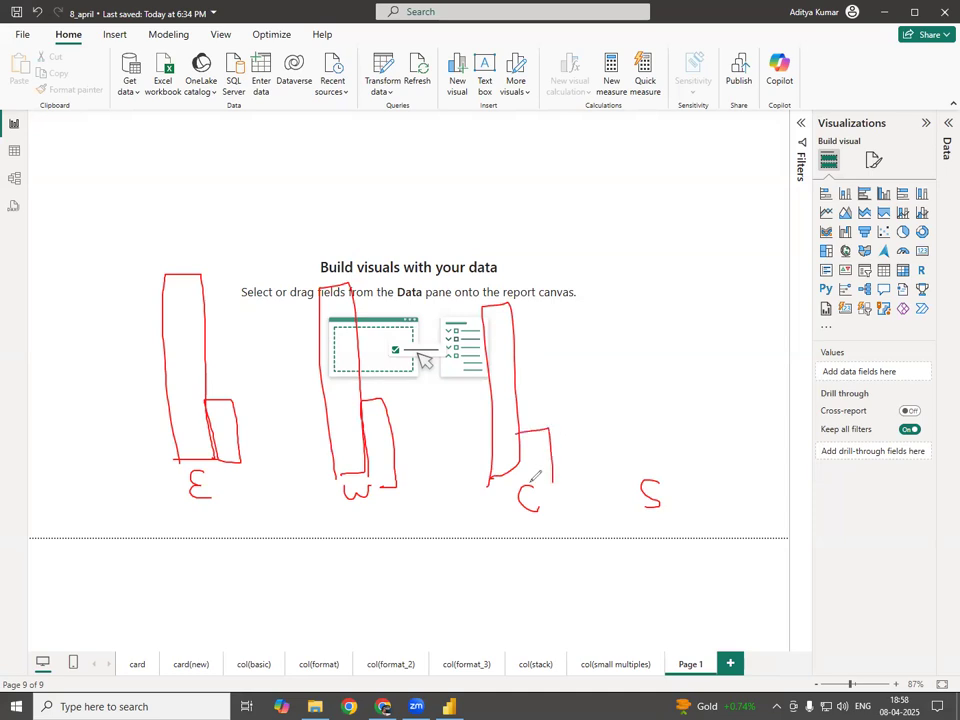
pyautogui.moveTo(620, 486)
pyautogui.mouseDown()
pyautogui.moveTo(615, 303)
pyautogui.moveTo(663, 481)
pyautogui.moveTo(672, 440)
pyautogui.moveTo(667, 477)
pyautogui.mouseUp()
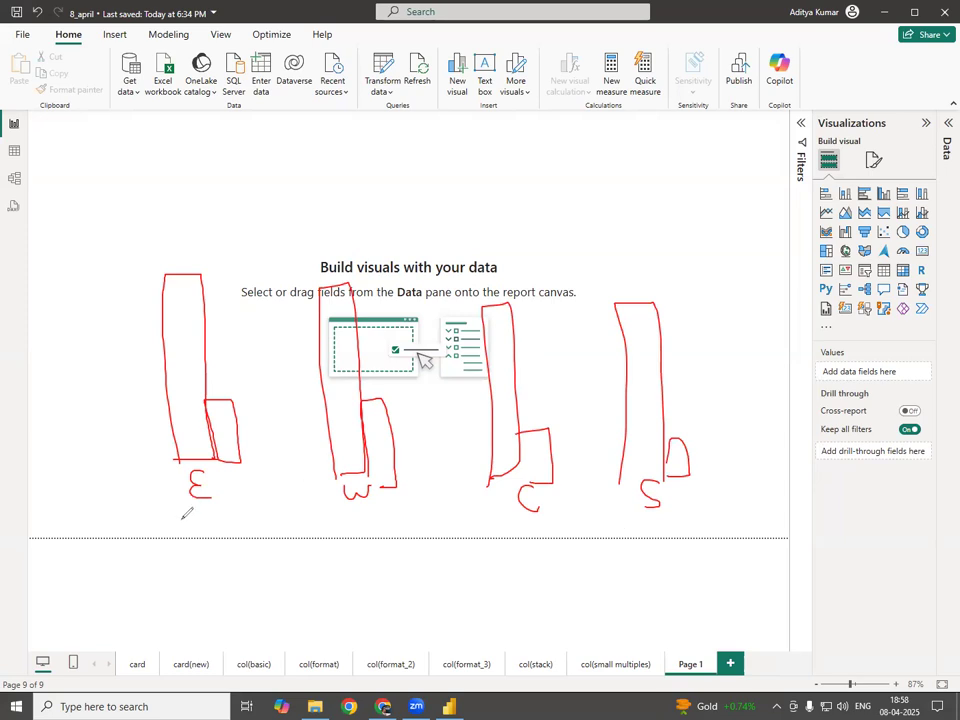
pyautogui.click(188, 421)
pyautogui.moveTo(185, 237); pyautogui.dragTo(172, 251)
pyautogui.moveTo(217, 397); pyautogui.dragTo(219, 384)
pyautogui.moveTo(185, 509); pyautogui.dragTo(218, 507)
pyautogui.moveTo(340, 512); pyautogui.dragTo(377, 516)
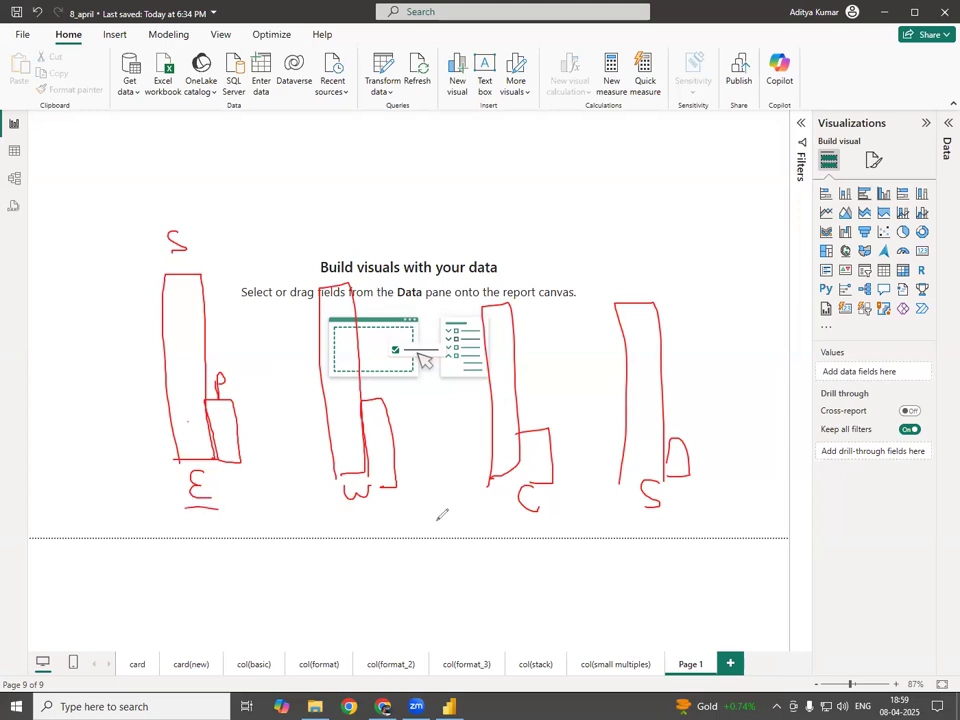
pyautogui.moveTo(522, 526); pyautogui.dragTo(541, 526)
pyautogui.moveTo(643, 523); pyautogui.dragTo(675, 522)
pyautogui.moveTo(701, 469); pyautogui.dragTo(496, 462)
pyautogui.moveTo(327, 463)
pyautogui.mouseDown()
pyautogui.moveTo(171, 476)
pyautogui.moveTo(574, 538)
pyautogui.moveTo(720, 486)
pyautogui.mouseUp()
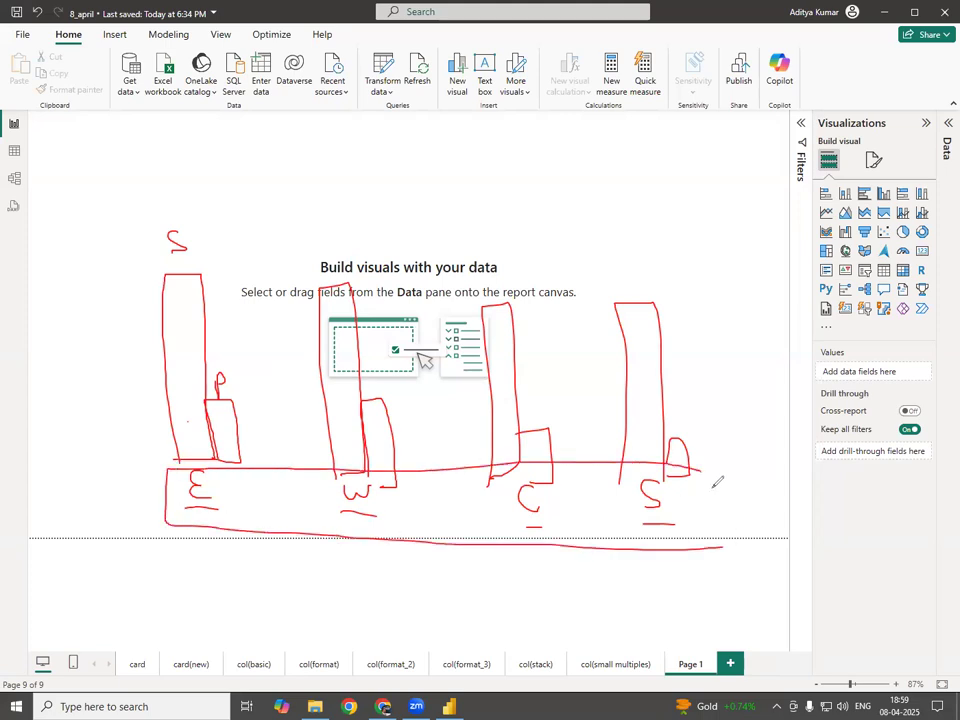
pyautogui.moveTo(440, 541)
pyautogui.mouseDown()
pyautogui.moveTo(443, 580)
pyautogui.moveTo(455, 572)
pyautogui.moveTo(530, 606)
pyautogui.moveTo(580, 598)
pyautogui.mouseUp()
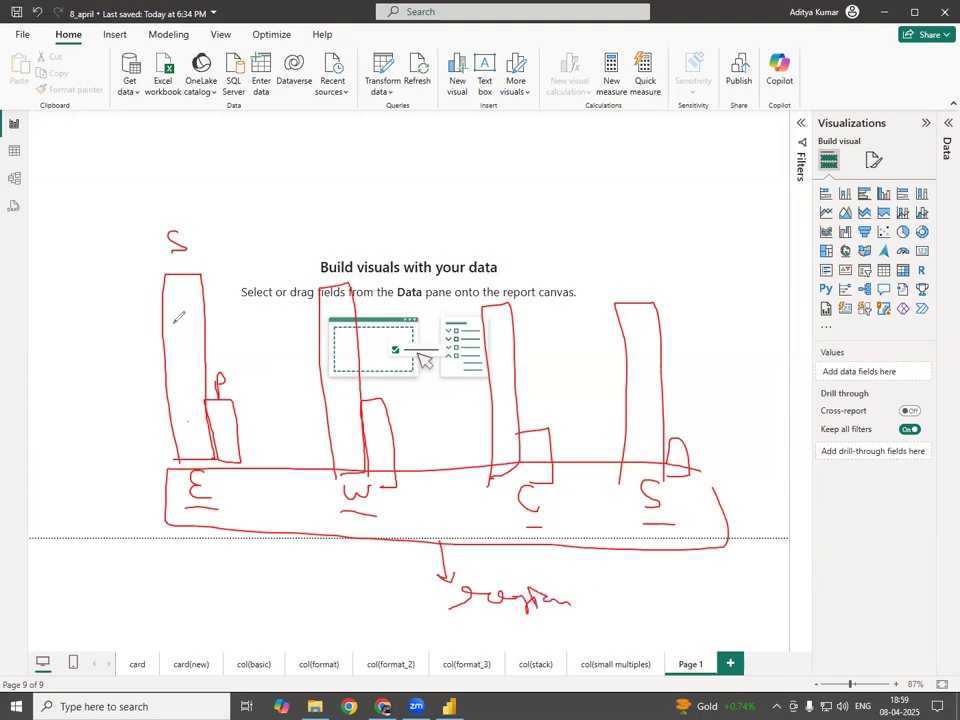
pyautogui.moveTo(346, 248); pyautogui.dragTo(339, 273)
pyautogui.moveTo(510, 268); pyautogui.dragTo(503, 285)
pyautogui.moveTo(501, 617)
pyautogui.mouseDown()
pyautogui.moveTo(490, 635)
pyautogui.moveTo(556, 630)
pyautogui.moveTo(511, 671)
pyautogui.moveTo(513, 663)
pyautogui.mouseUp()
pyautogui.moveTo(530, 656)
pyautogui.mouseDown()
pyautogui.moveTo(543, 663)
pyautogui.moveTo(551, 648)
pyautogui.moveTo(550, 683)
pyautogui.moveTo(581, 655)
pyautogui.mouseUp()
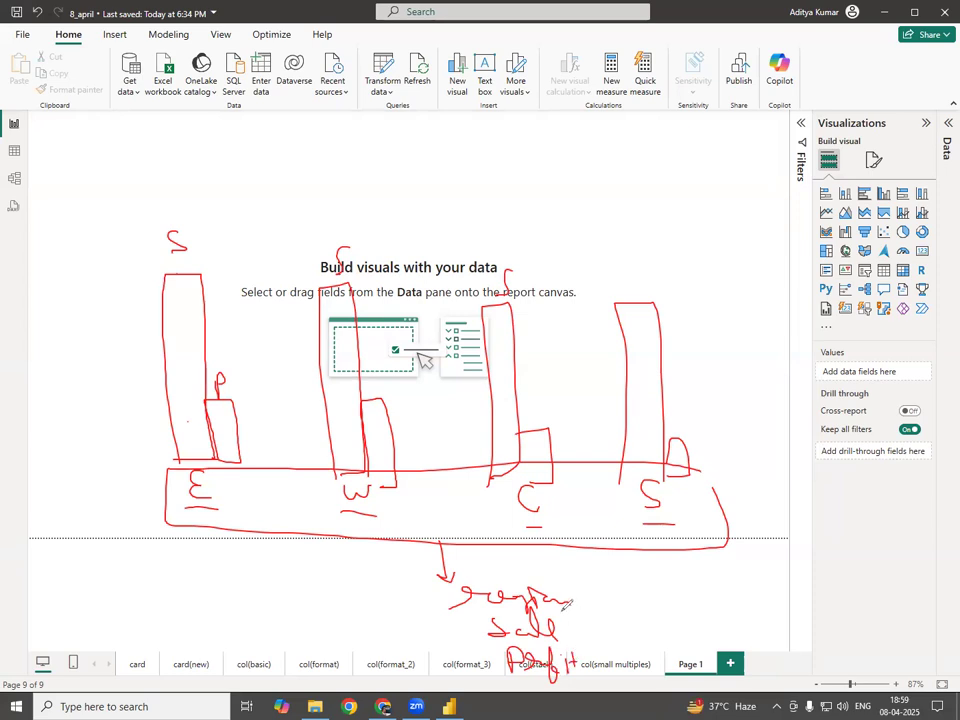
pyautogui.moveTo(570, 608)
pyautogui.mouseDown()
pyautogui.moveTo(484, 608)
pyautogui.moveTo(514, 681)
pyautogui.moveTo(545, 692)
pyautogui.moveTo(608, 670)
pyautogui.moveTo(592, 640)
pyautogui.mouseUp()
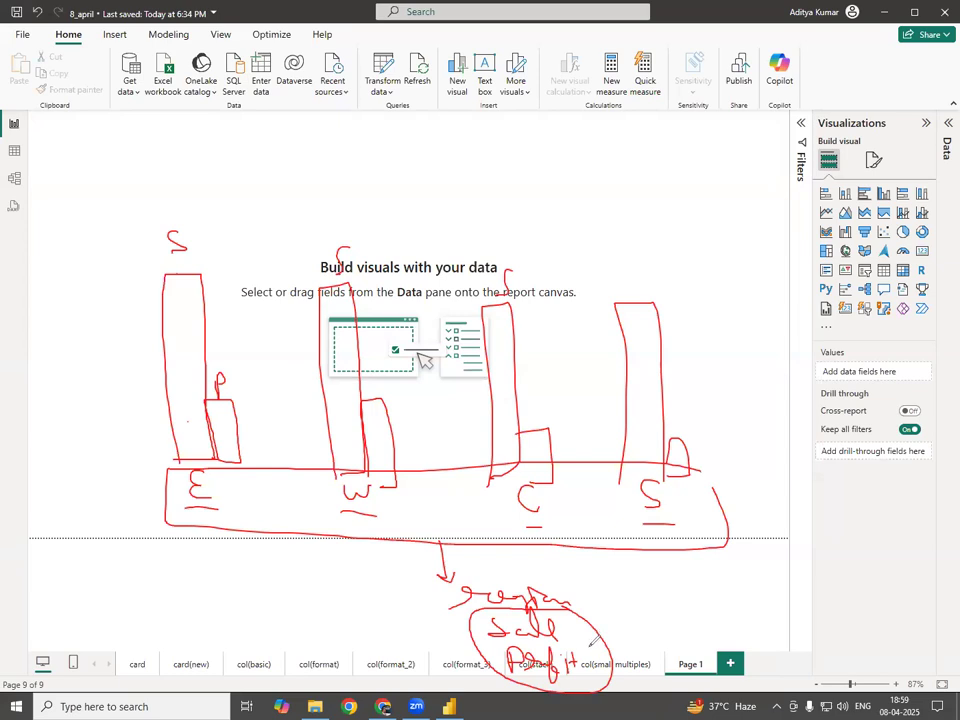
pyautogui.moveTo(573, 605); pyautogui.dragTo(601, 578)
pyautogui.moveTo(634, 657); pyautogui.dragTo(637, 673)
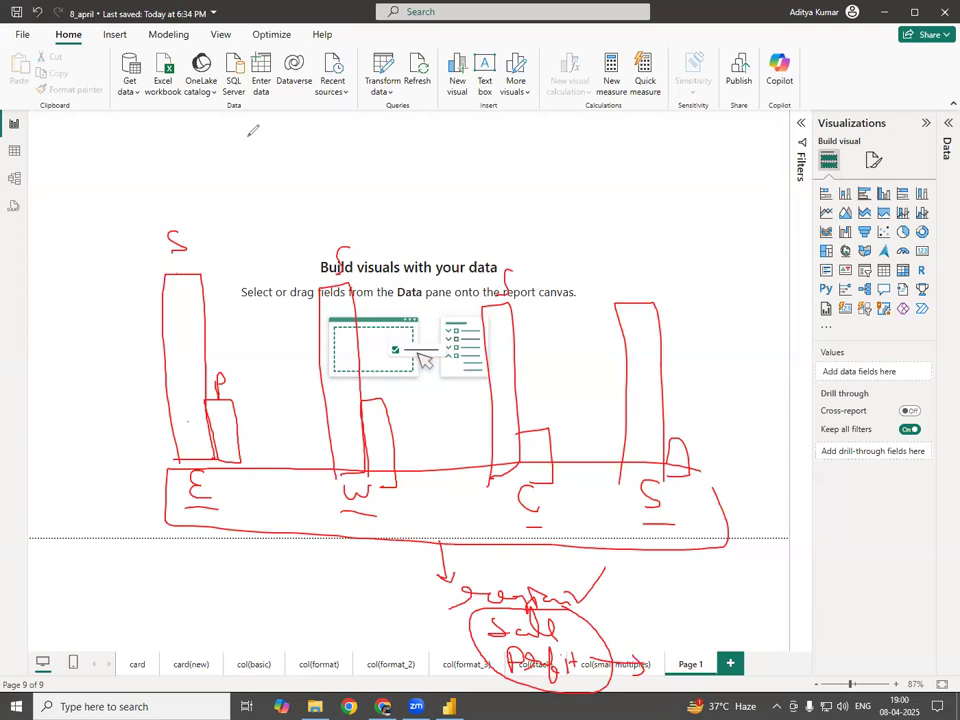
pyautogui.moveTo(257, 137)
pyautogui.mouseDown()
pyautogui.moveTo(247, 152)
pyautogui.moveTo(349, 154)
pyautogui.moveTo(369, 141)
pyautogui.moveTo(418, 158)
pyautogui.mouseUp()
pyautogui.moveTo(440, 146)
pyautogui.mouseDown()
pyautogui.moveTo(466, 164)
pyautogui.moveTo(541, 156)
pyautogui.moveTo(557, 143)
pyautogui.mouseUp()
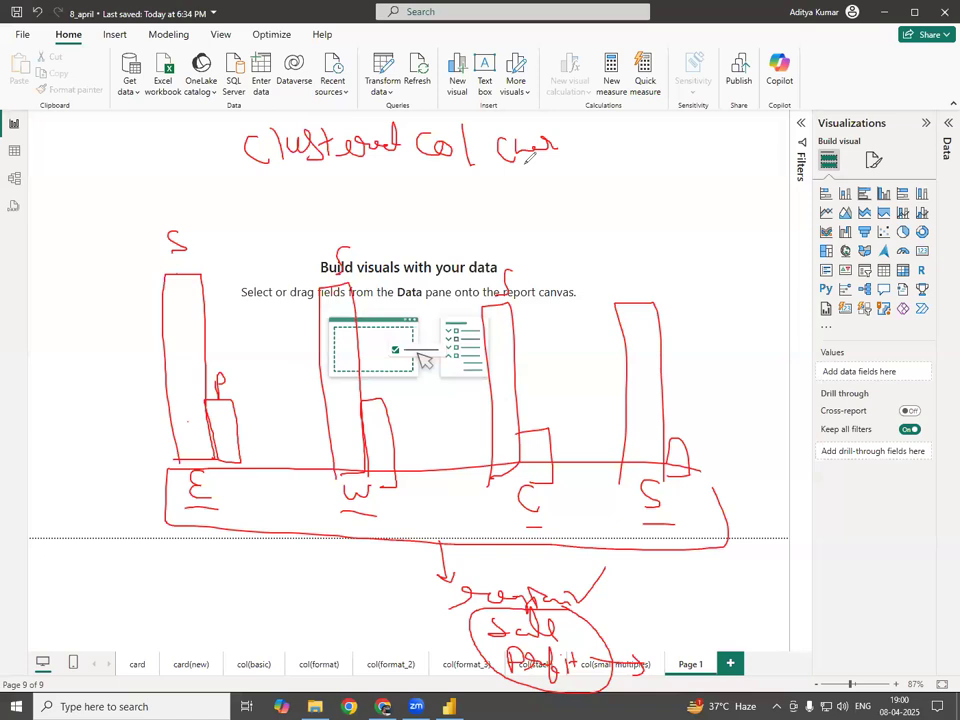
# Insert a clustered column chart on the new page and enlarge it to fill most of the canvas.
pyautogui.click(697, 661)
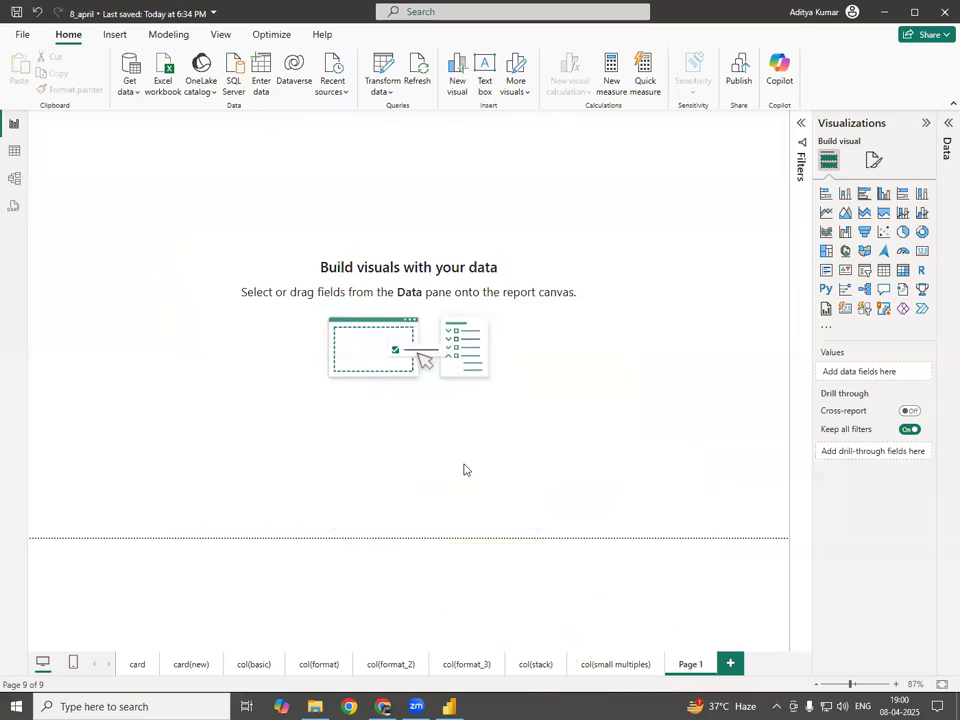
pyautogui.click(884, 195)
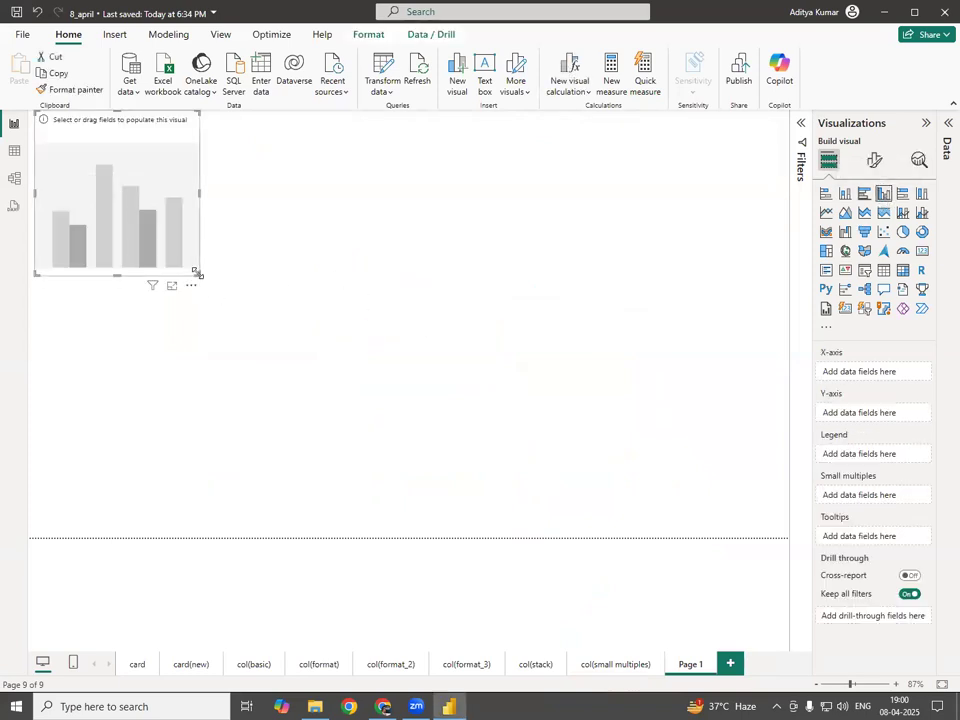
pyautogui.moveTo(199, 273); pyautogui.dragTo(643, 452)
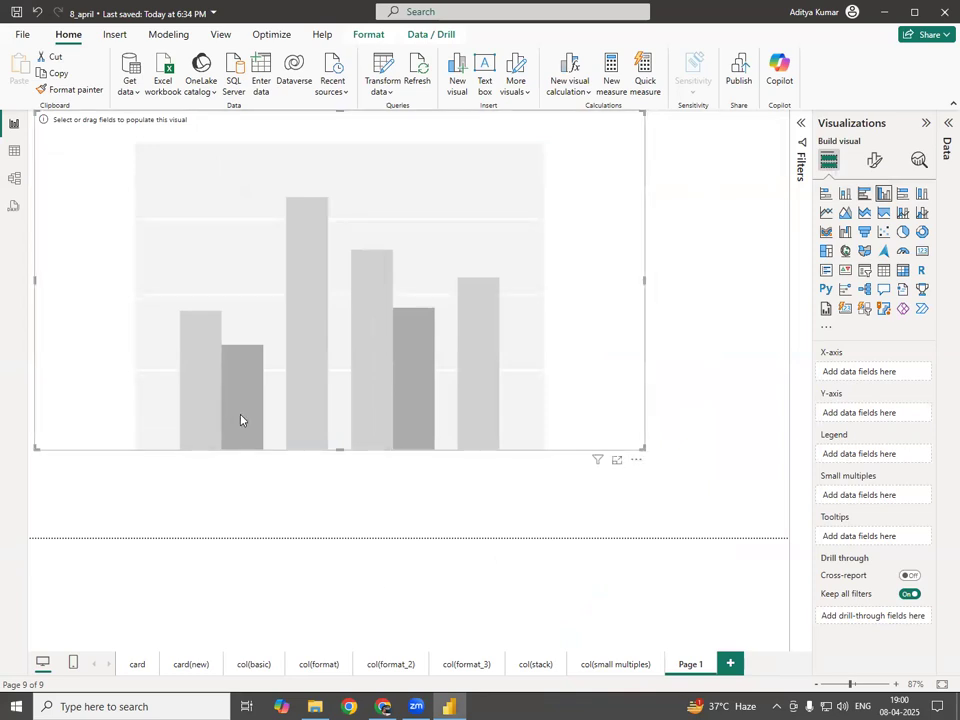
# Assign Region to the chart's X-axis, and Sales and Profit to its Y-axis.
pyautogui.click(948, 124)
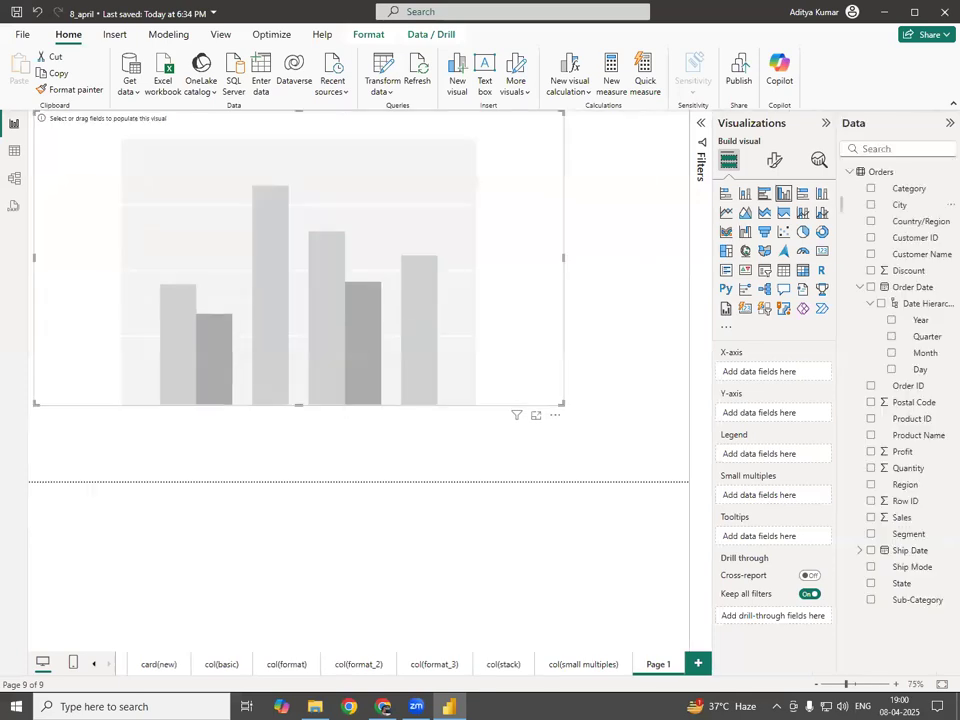
pyautogui.moveTo(908, 486); pyautogui.dragTo(760, 372)
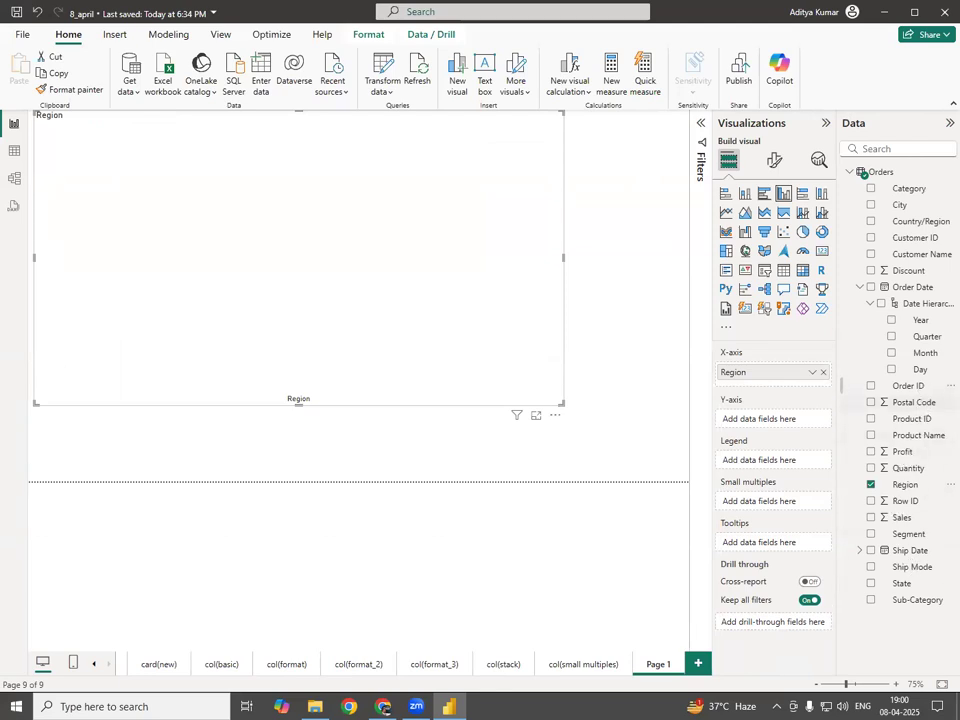
pyautogui.moveTo(926, 526)
pyautogui.mouseDown()
pyautogui.moveTo(816, 525)
pyautogui.moveTo(790, 421)
pyautogui.mouseUp()
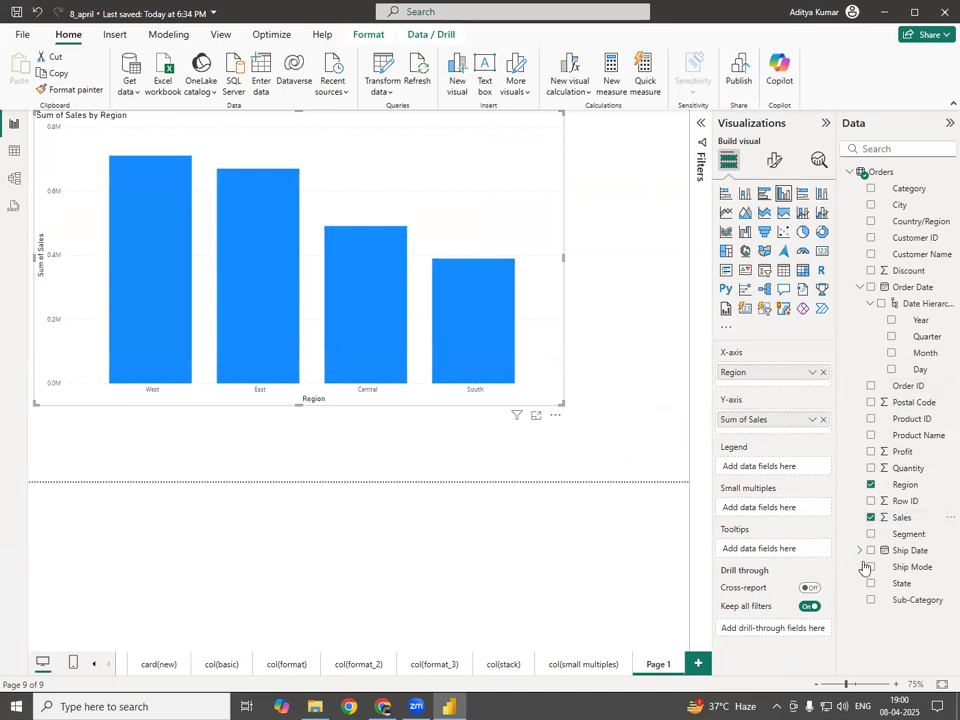
pyautogui.moveTo(907, 455); pyautogui.dragTo(786, 433)
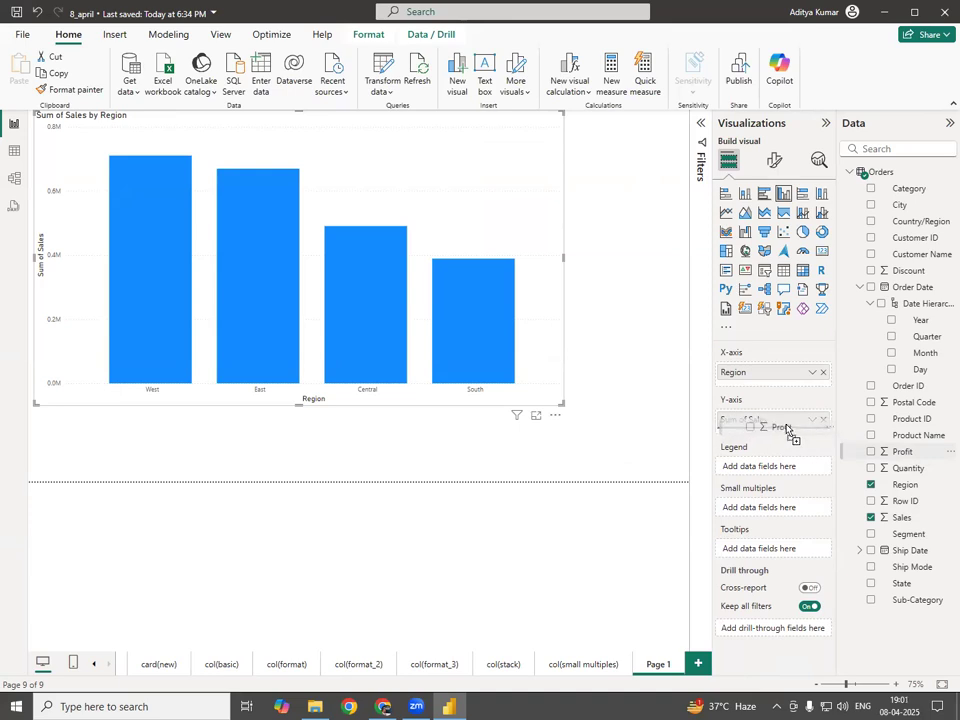
pyautogui.moveTo(786, 429); pyautogui.dragTo(786, 431)
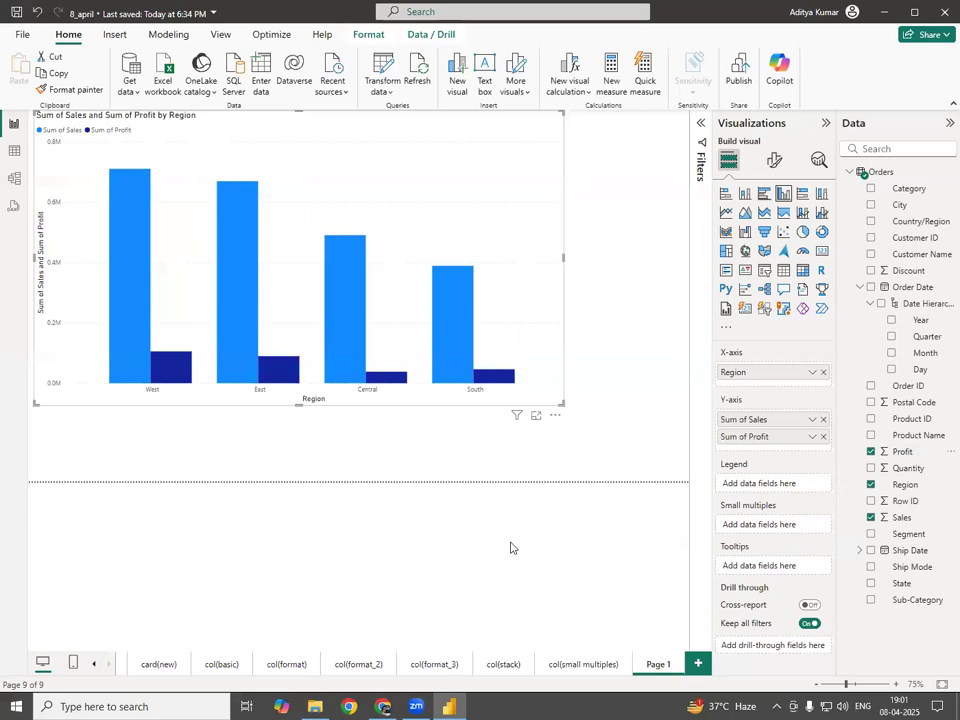
# Turn on the chart's data labels and set the Sum of Profit columns' color to green #299E11.
pyautogui.click(775, 161)
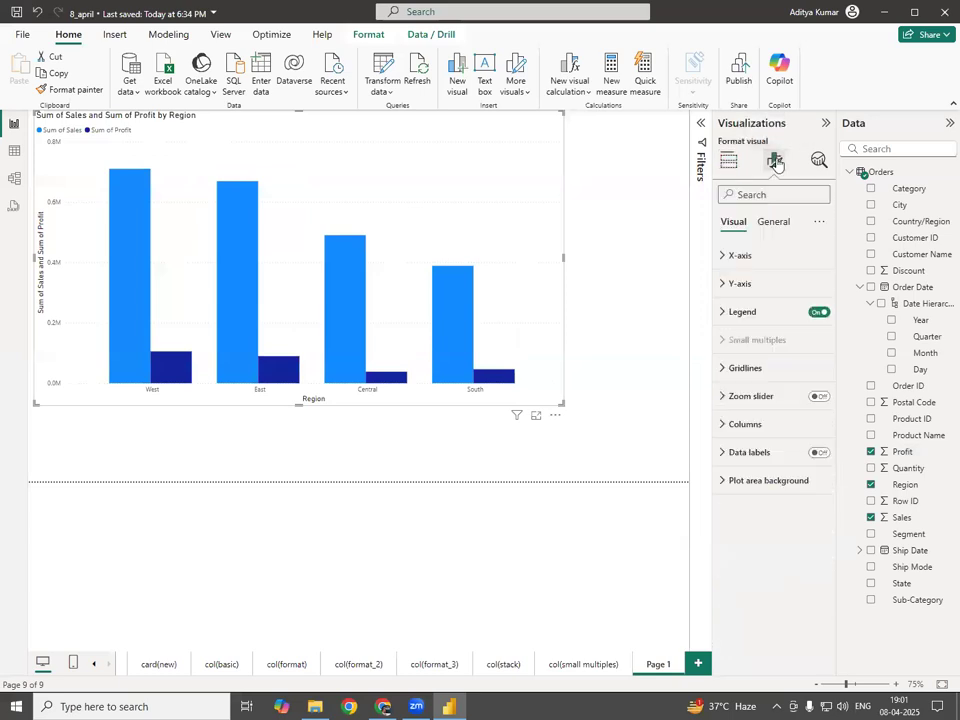
pyautogui.click(820, 453)
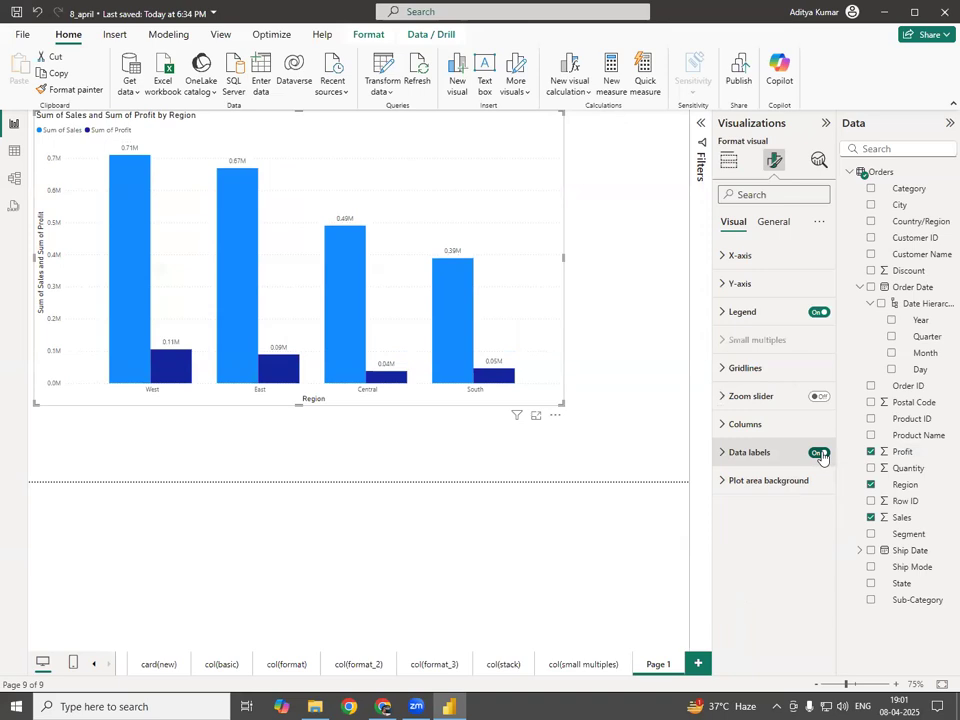
pyautogui.click(723, 425)
pyautogui.scroll(-2, 781, 576)
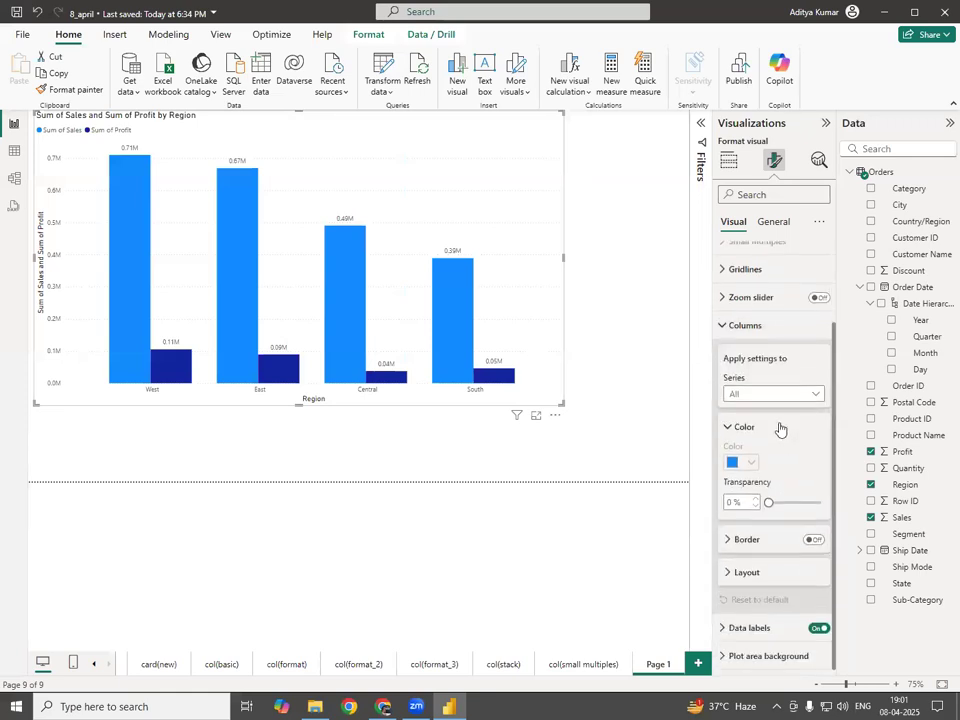
pyautogui.click(800, 394)
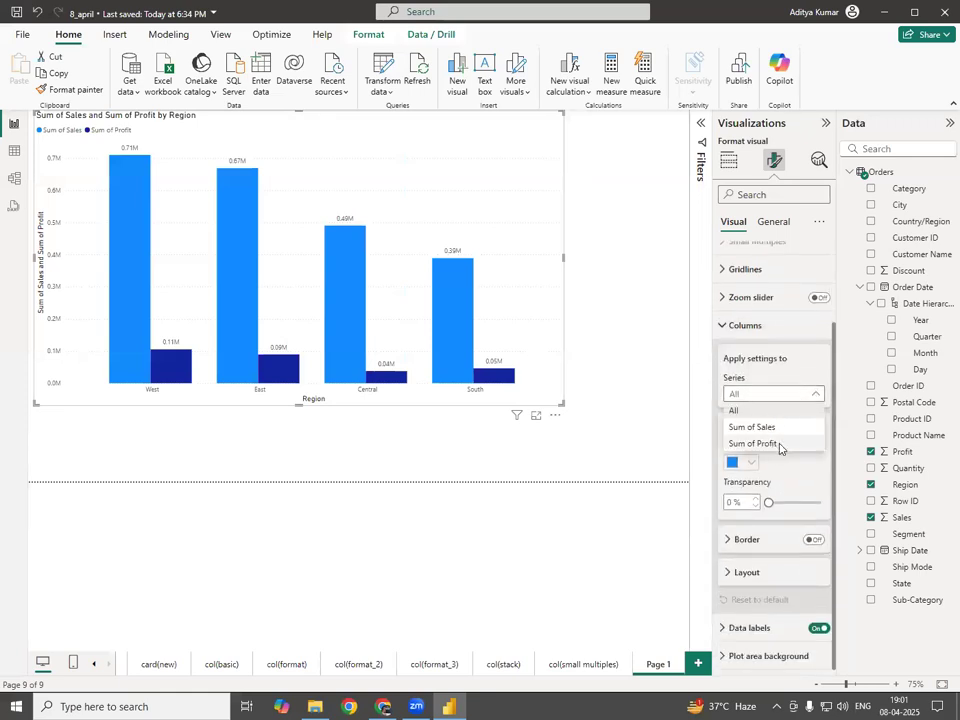
pyautogui.click(768, 446)
pyautogui.click(749, 463)
pyautogui.click(779, 433)
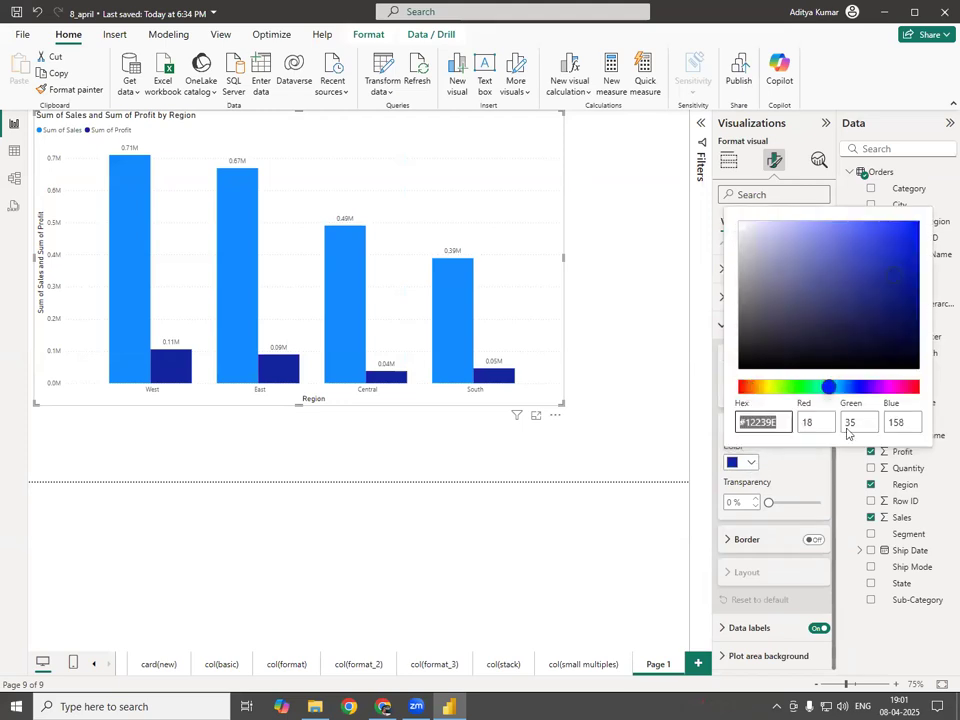
pyautogui.click(792, 386)
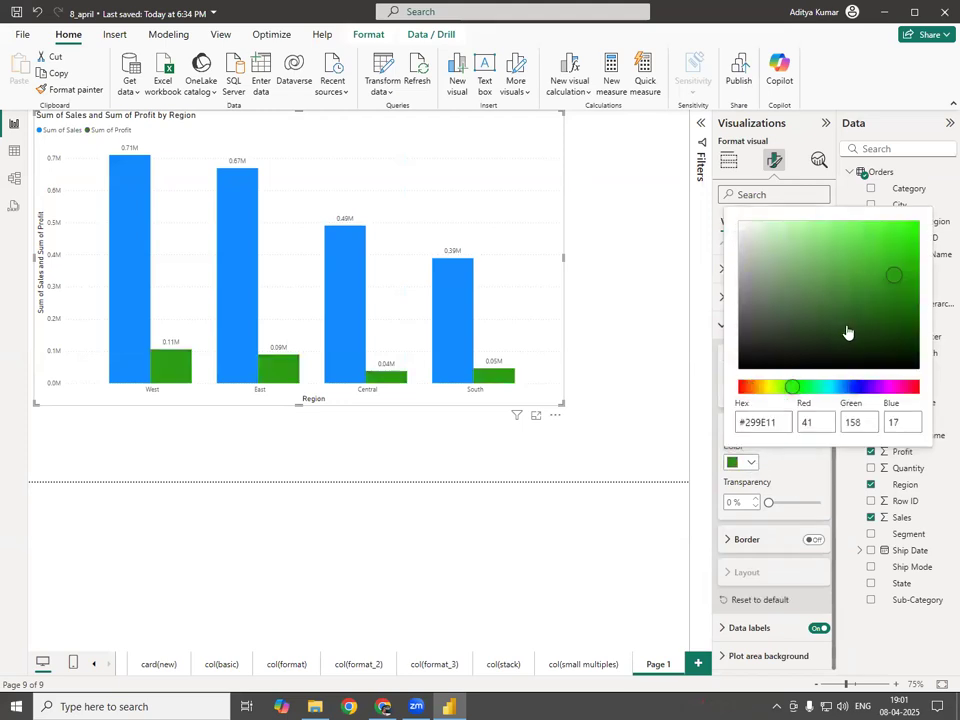
pyautogui.click(665, 446)
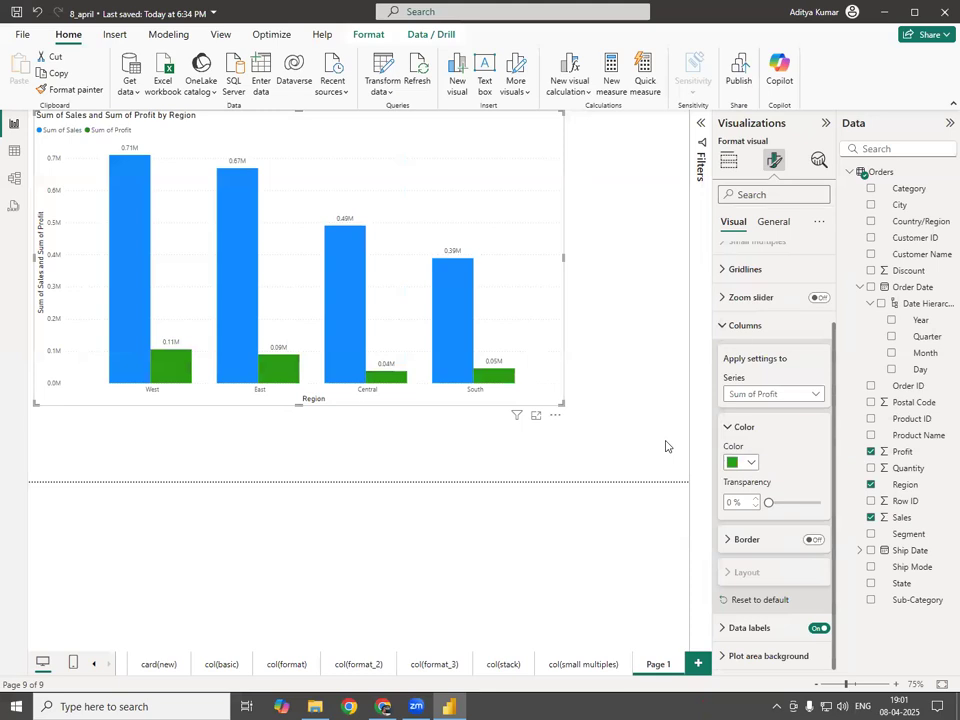
pyautogui.click(731, 382)
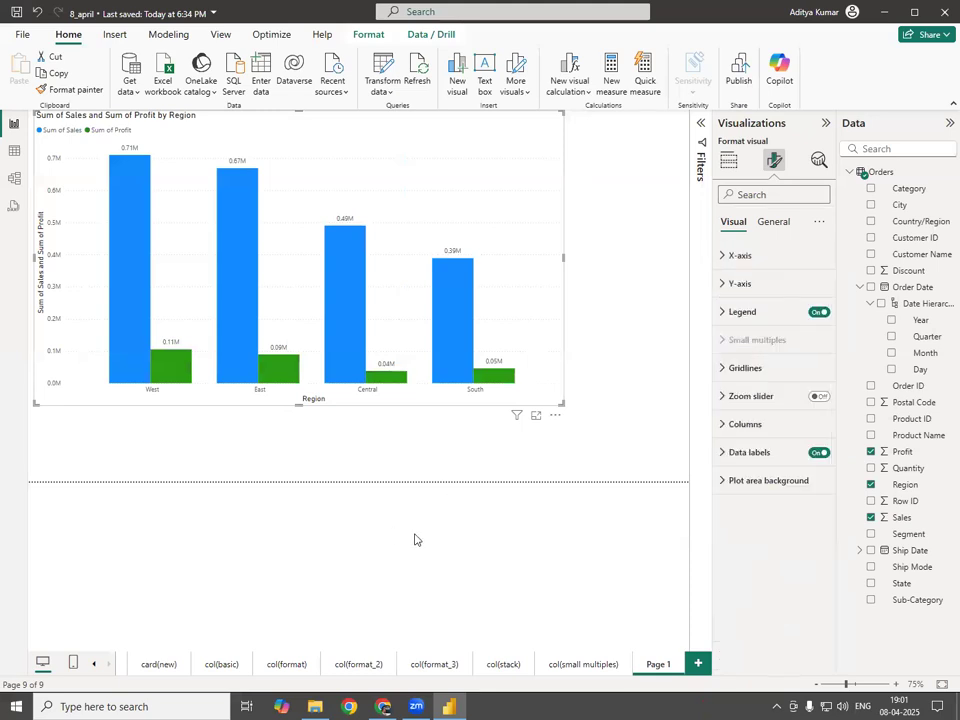
# Enlarge the clustered column chart further and show the details of the West region's profit column.
pyautogui.moveTo(557, 402); pyautogui.dragTo(628, 446)
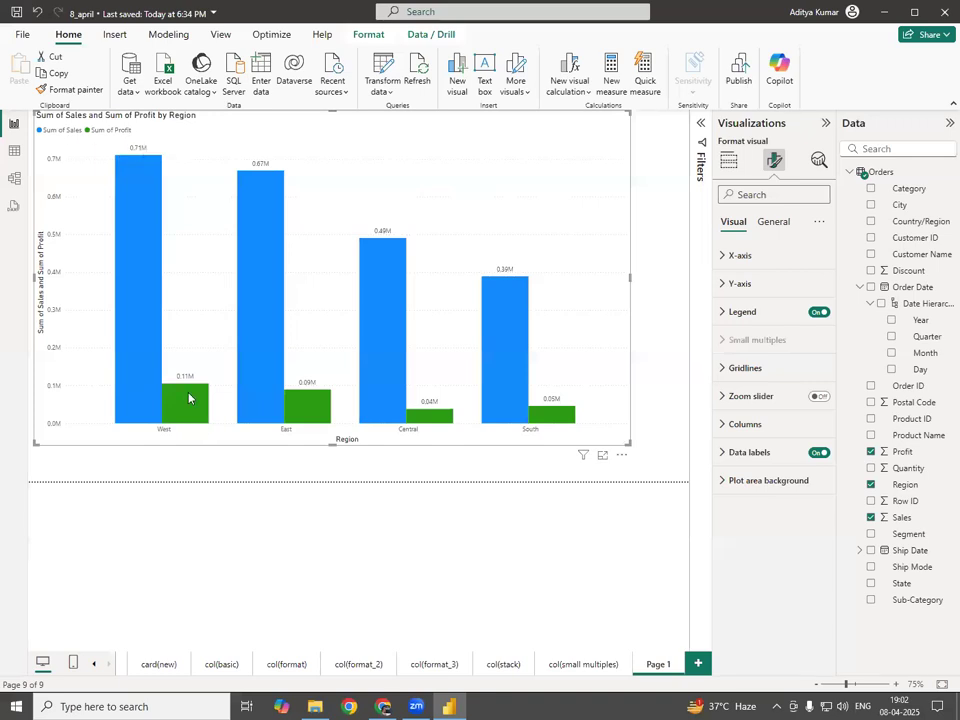
pyautogui.moveTo(200, 412)
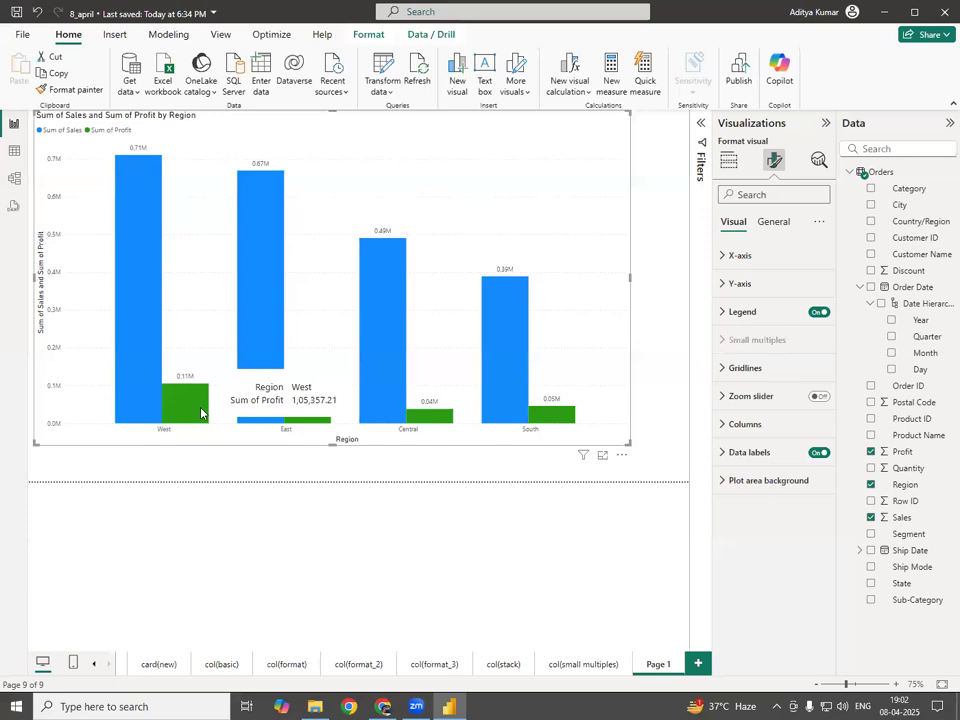
# Turn on the title in the clustered column chart's data labels for all series.
pyautogui.click(720, 461)
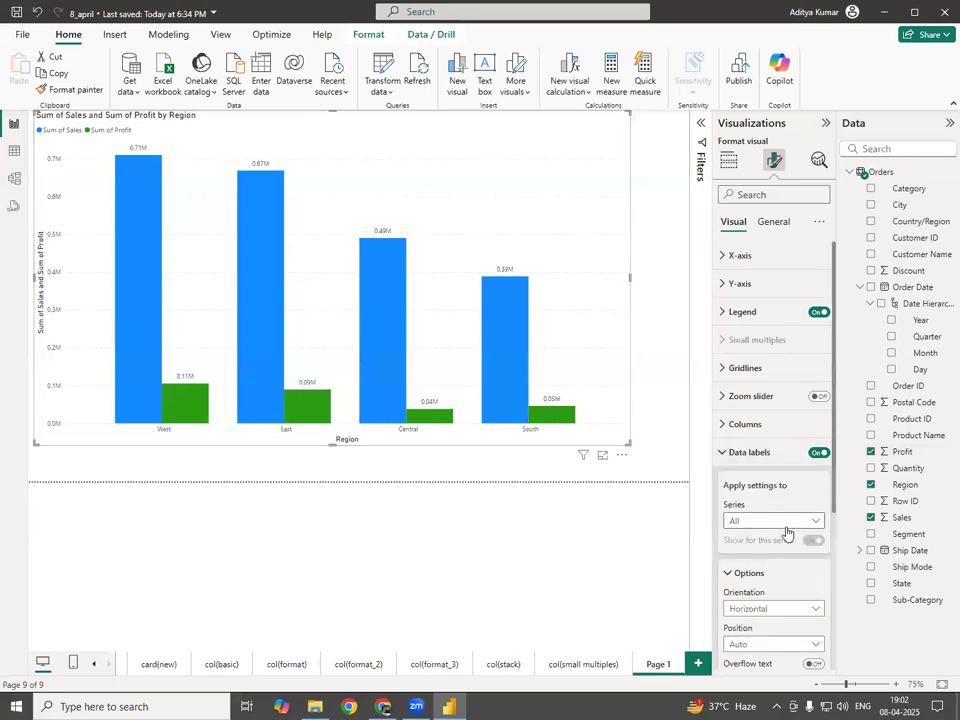
pyautogui.scroll(-3, 776, 541)
pyautogui.click(813, 510)
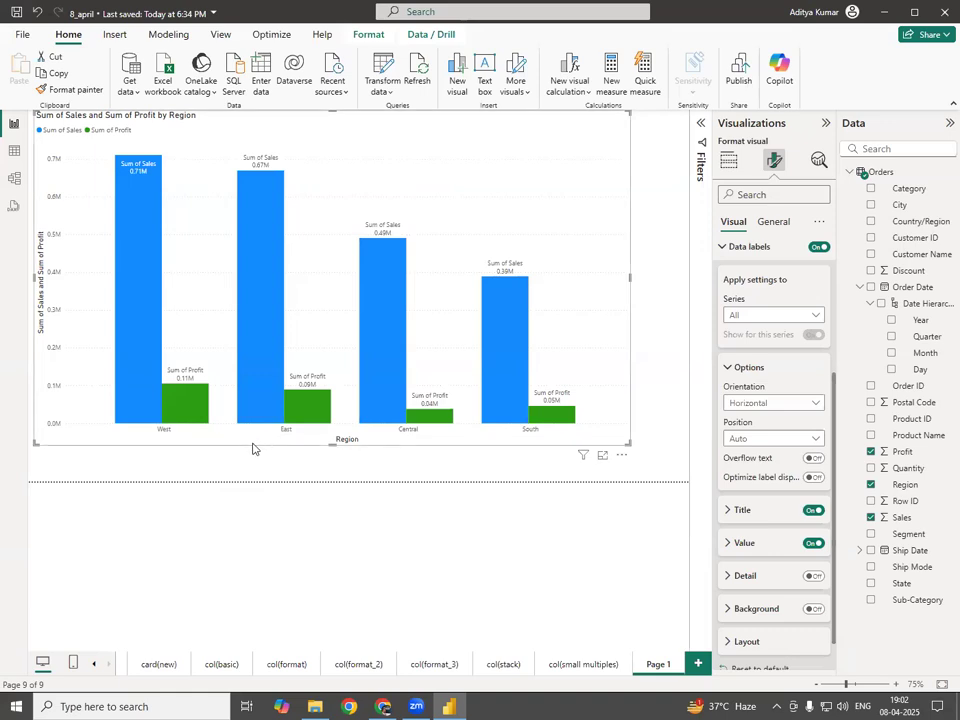
# Rename the chart's Sum of Sales Y-axis field to Sales.
pyautogui.click(729, 162)
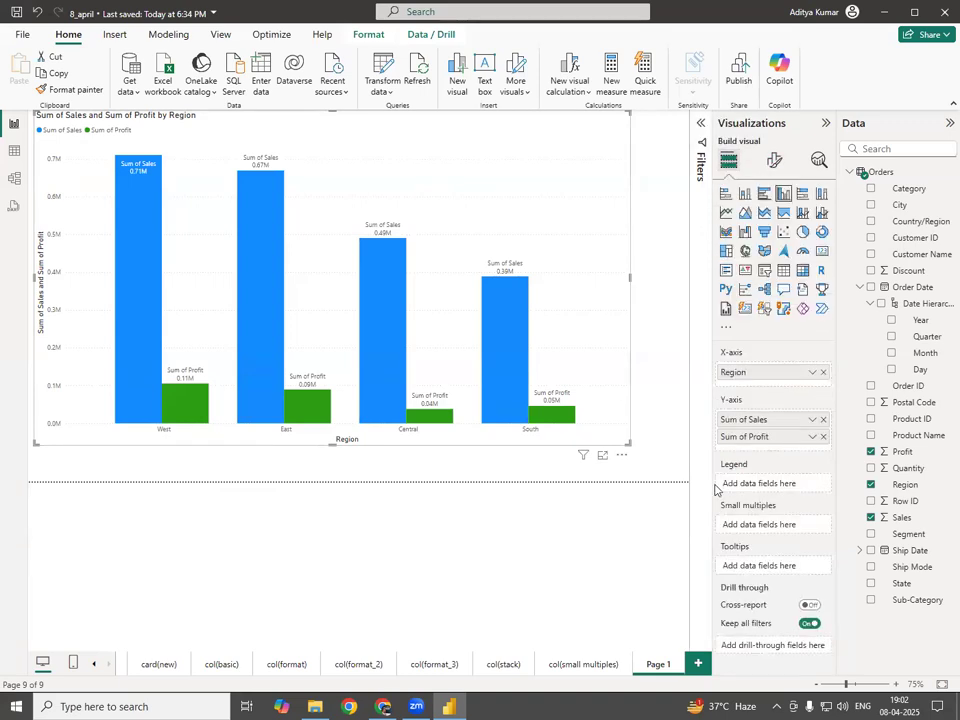
pyautogui.doubleClick(740, 422)
pyautogui.hotkey('ctrl', 'Left')
pyautogui.press('BackSpace')
pyautogui.press('BackSpace')
pyautogui.press('BackSpace')
pyautogui.press('BackSpace')
pyautogui.press('BackSpace')
pyautogui.press('BackSpace')
pyautogui.press('BackSpace')
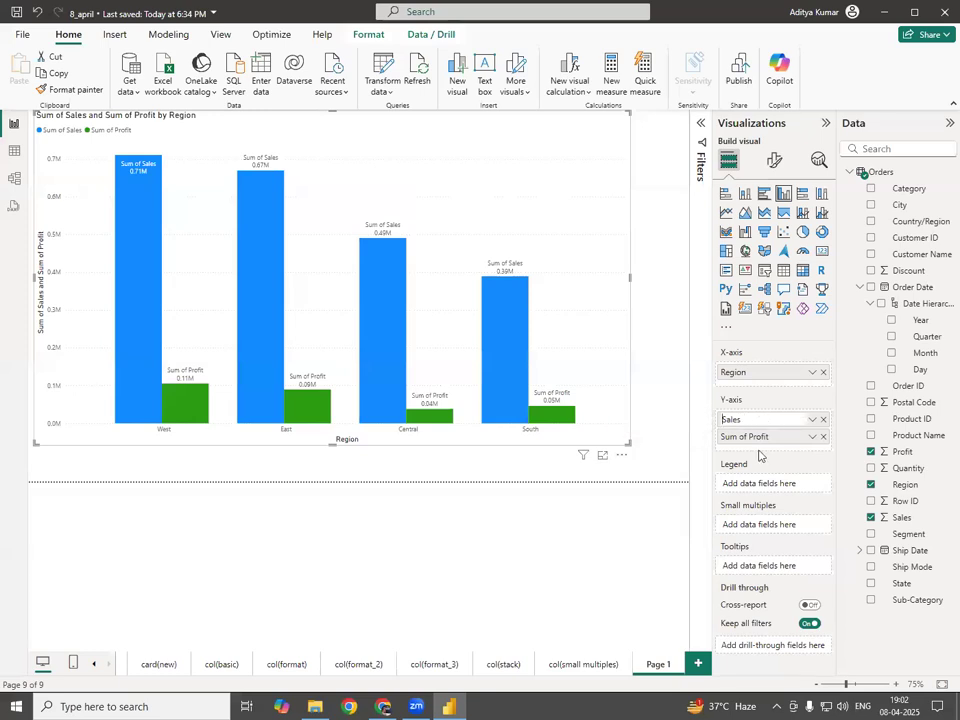
pyautogui.press('Return')
# Rename the chart's Sum of Profit Y-axis field to Profit.
pyautogui.click(750, 437)
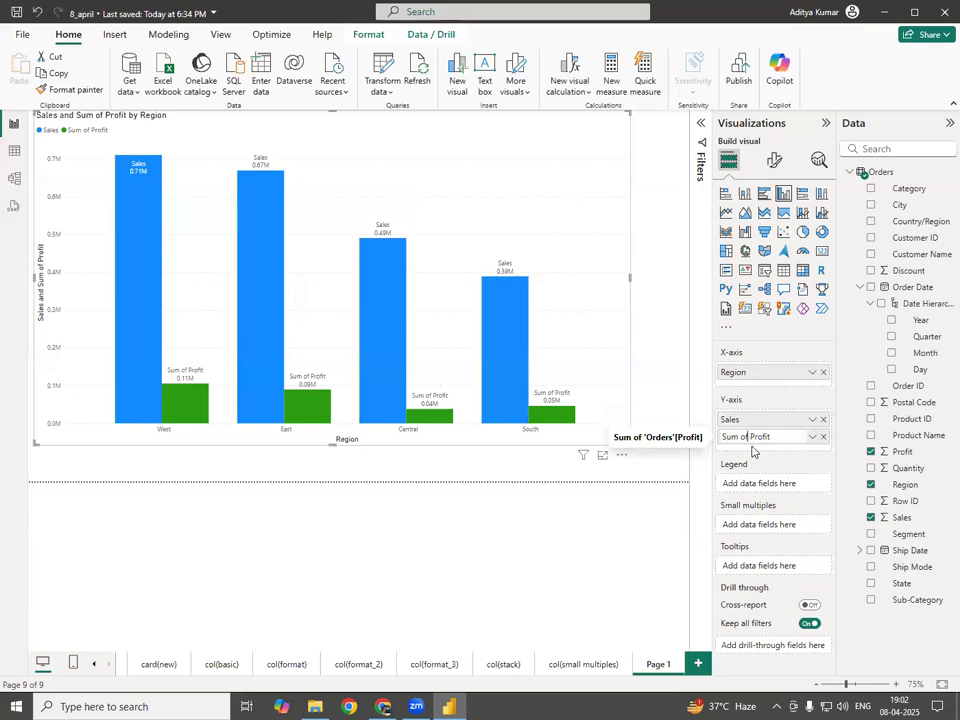
pyautogui.press('BackSpace')
pyautogui.press('BackSpace')
pyautogui.press('BackSpace')
pyautogui.press('BackSpace')
pyautogui.press('BackSpace')
pyautogui.press('BackSpace')
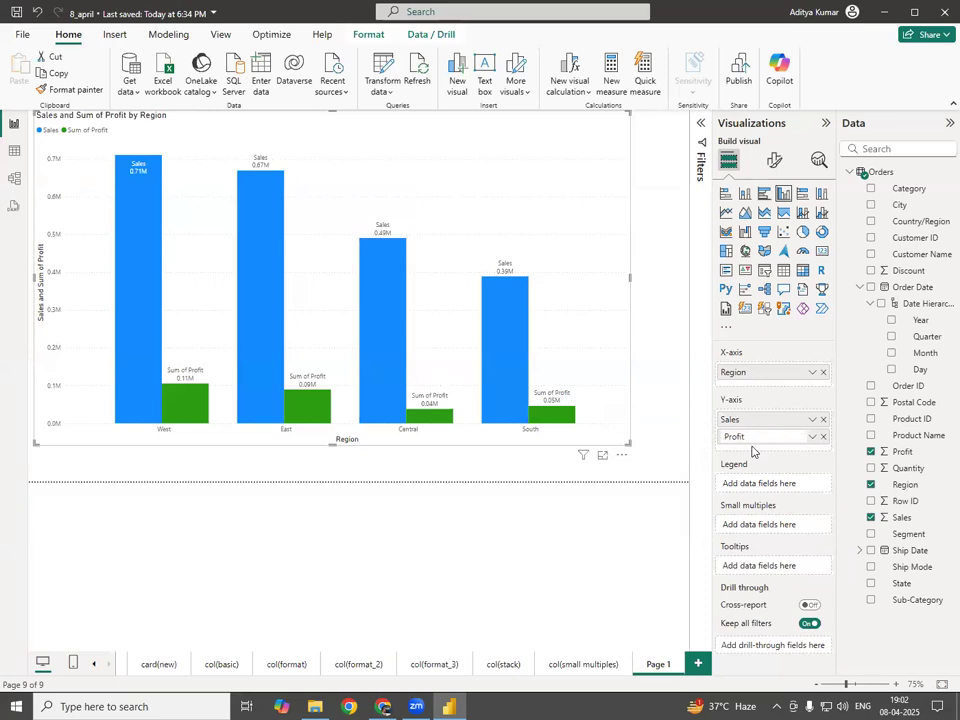
pyautogui.press('Return')
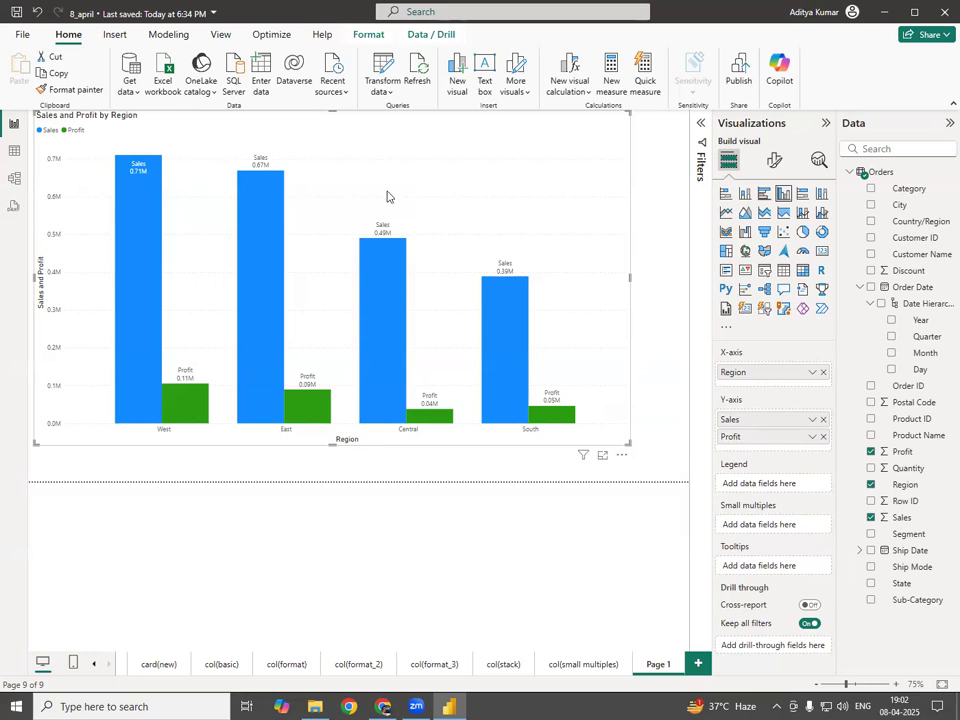
# Move the clustered column chart toward the lower right of the report page and widen it slightly.
pyautogui.moveTo(349, 111); pyautogui.dragTo(374, 87)
pyautogui.moveTo(337, 239); pyautogui.dragTo(379, 274)
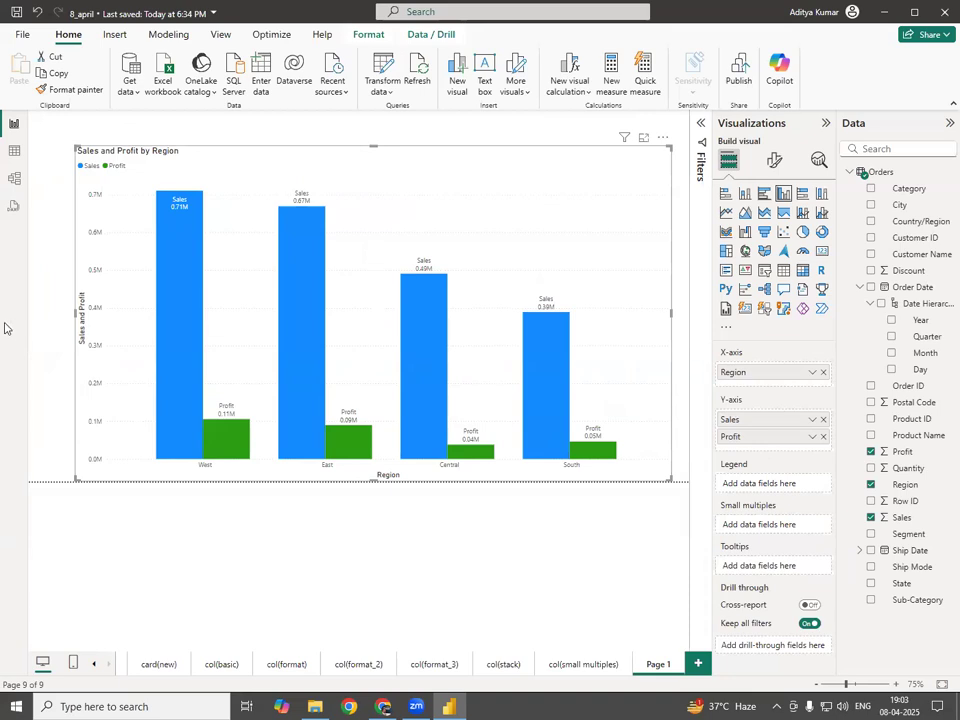
pyautogui.moveTo(79, 321)
pyautogui.mouseDown()
pyautogui.moveTo(216, 321)
pyautogui.moveTo(68, 314)
pyautogui.mouseUp()
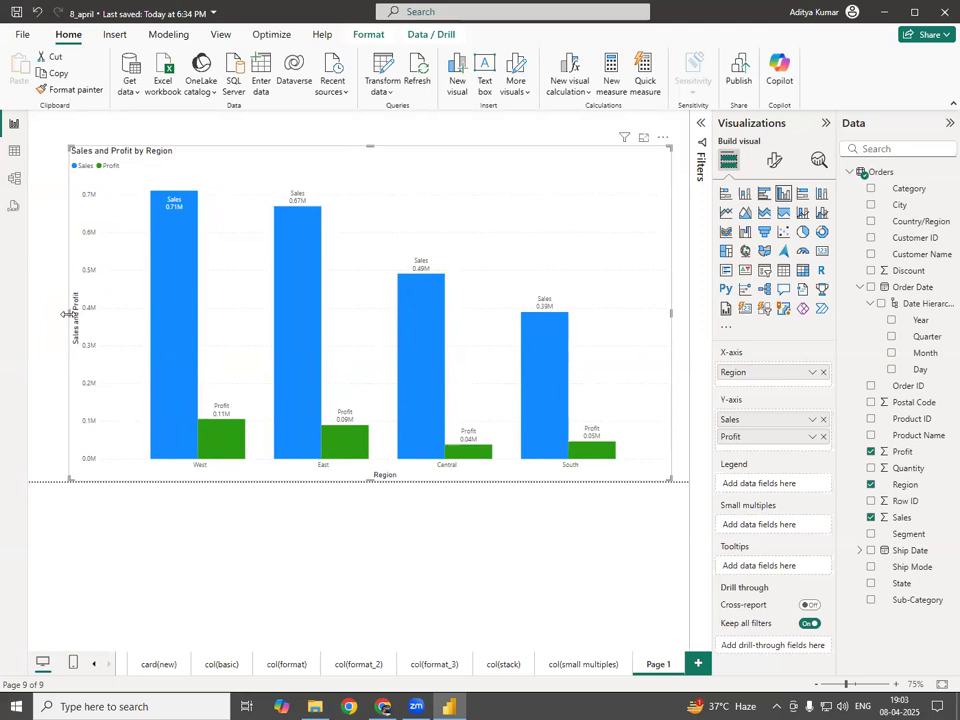
# Rename the current report page to col(clustered).
pyautogui.rightClick(659, 668)
pyautogui.click(693, 665)
pyautogui.write('col(clustered')
pyautogui.press('Return')
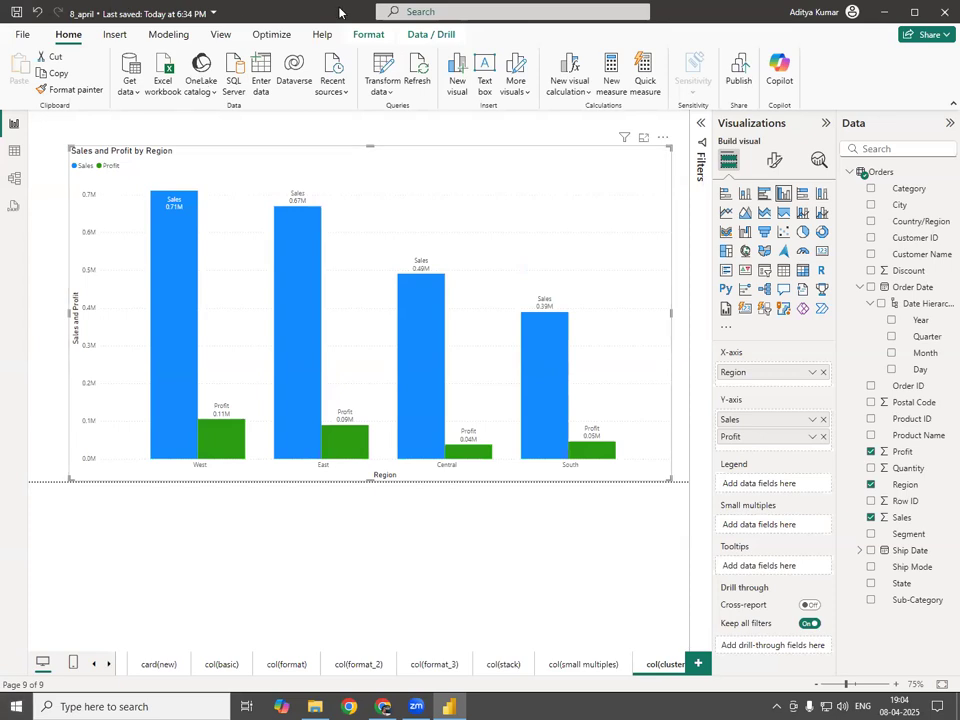
pyautogui.moveTo(228, 388)
pyautogui.mouseDown()
pyautogui.moveTo(190, 390)
pyautogui.moveTo(240, 470)
pyautogui.moveTo(245, 408)
pyautogui.mouseUp()
pyautogui.moveTo(325, 394)
pyautogui.mouseDown()
pyautogui.moveTo(300, 468)
pyautogui.moveTo(378, 420)
pyautogui.mouseUp()
pyautogui.moveTo(462, 413); pyautogui.dragTo(522, 460)
pyautogui.moveTo(582, 400)
pyautogui.mouseDown()
pyautogui.moveTo(540, 450)
pyautogui.moveTo(625, 475)
pyautogui.moveTo(605, 420)
pyautogui.mouseUp()
pyautogui.moveTo(636, 464)
pyautogui.mouseDown()
pyautogui.moveTo(634, 453)
pyautogui.moveTo(643, 468)
pyautogui.mouseUp()
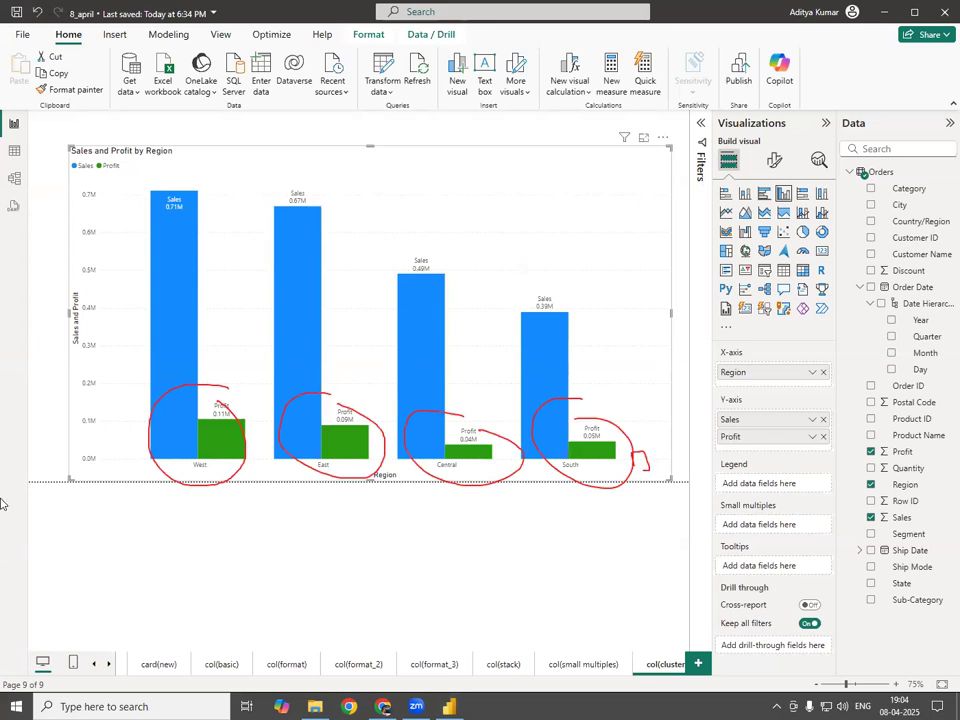
pyautogui.click(80, 451)
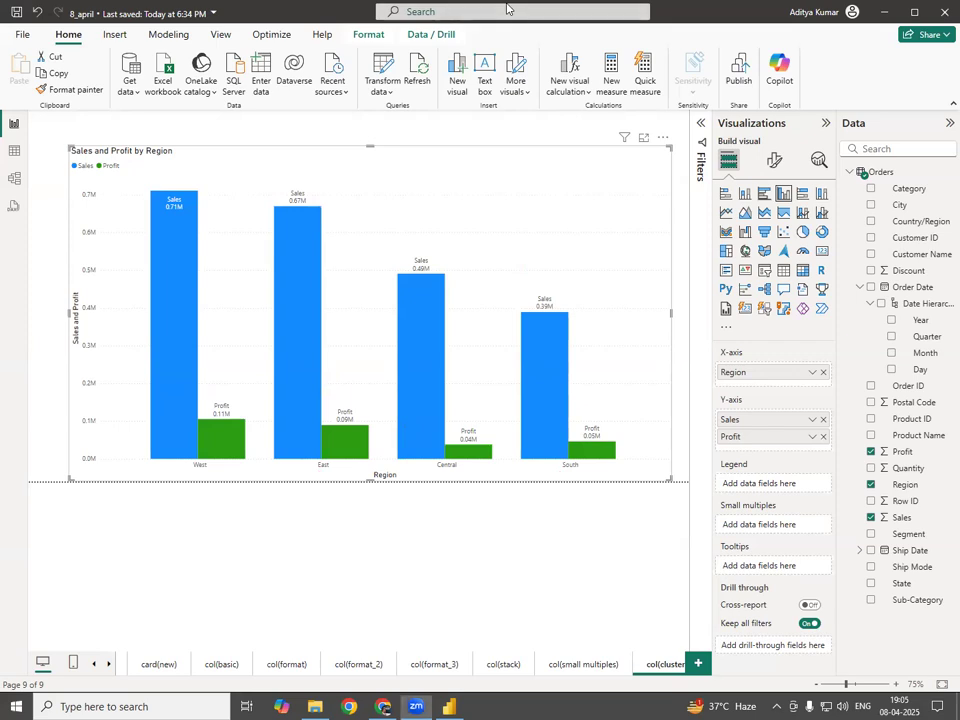
pyautogui.moveTo(274, 584)
pyautogui.mouseDown()
pyautogui.moveTo(289, 614)
pyautogui.moveTo(307, 594)
pyautogui.moveTo(313, 601)
pyautogui.mouseUp()
pyautogui.moveTo(404, 584)
pyautogui.mouseDown()
pyautogui.moveTo(405, 613)
pyautogui.moveTo(413, 581)
pyautogui.mouseUp()
pyautogui.moveTo(416, 602); pyautogui.dragTo(437, 606)
pyautogui.moveTo(562, 588)
pyautogui.mouseDown()
pyautogui.moveTo(562, 610)
pyautogui.moveTo(572, 587)
pyautogui.mouseUp()
pyautogui.moveTo(561, 599); pyautogui.dragTo(568, 597)
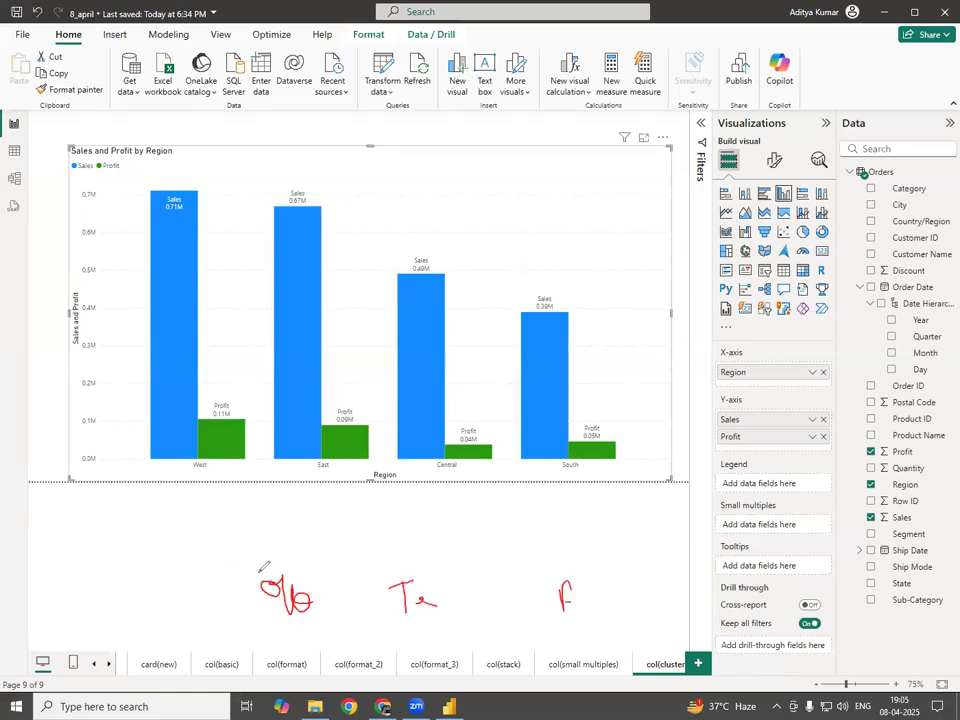
pyautogui.moveTo(262, 568)
pyautogui.mouseDown()
pyautogui.moveTo(234, 456)
pyautogui.moveTo(268, 563)
pyautogui.moveTo(258, 571)
pyautogui.moveTo(290, 544)
pyautogui.moveTo(294, 571)
pyautogui.moveTo(303, 541)
pyautogui.moveTo(311, 564)
pyautogui.mouseUp()
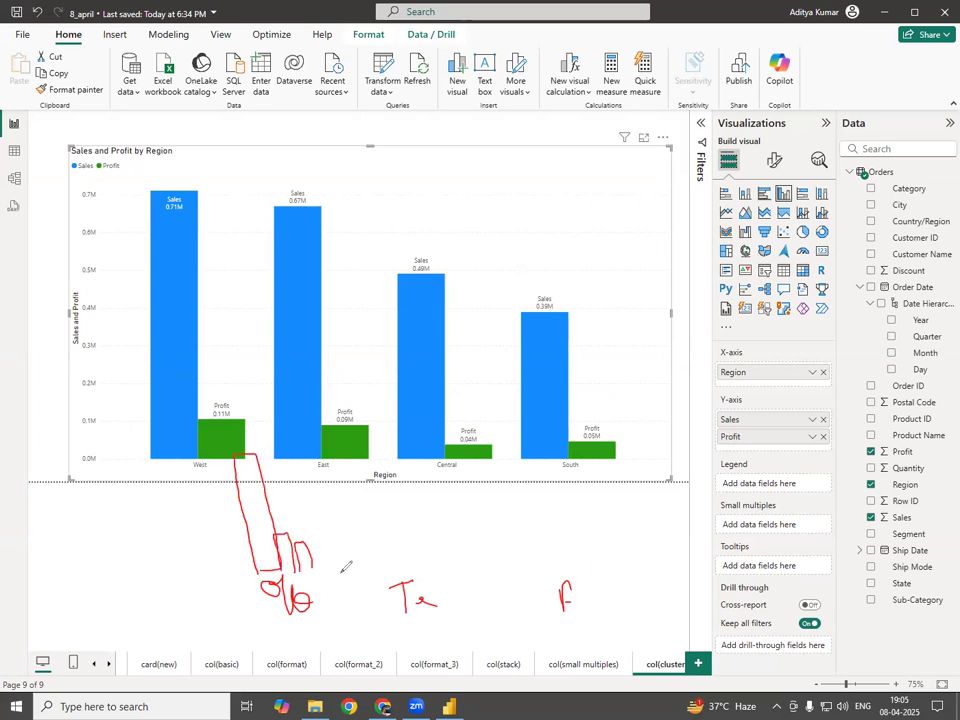
pyautogui.moveTo(375, 574)
pyautogui.mouseDown()
pyautogui.moveTo(371, 512)
pyautogui.moveTo(390, 575)
pyautogui.moveTo(404, 542)
pyautogui.moveTo(410, 572)
pyautogui.moveTo(415, 543)
pyautogui.moveTo(420, 575)
pyautogui.mouseUp()
pyautogui.moveTo(560, 600)
pyautogui.mouseDown()
pyautogui.moveTo(524, 510)
pyautogui.moveTo(547, 580)
pyautogui.mouseUp()
pyautogui.moveTo(573, 578)
pyautogui.mouseDown()
pyautogui.moveTo(577, 545)
pyautogui.moveTo(582, 578)
pyautogui.moveTo(596, 583)
pyautogui.mouseUp()
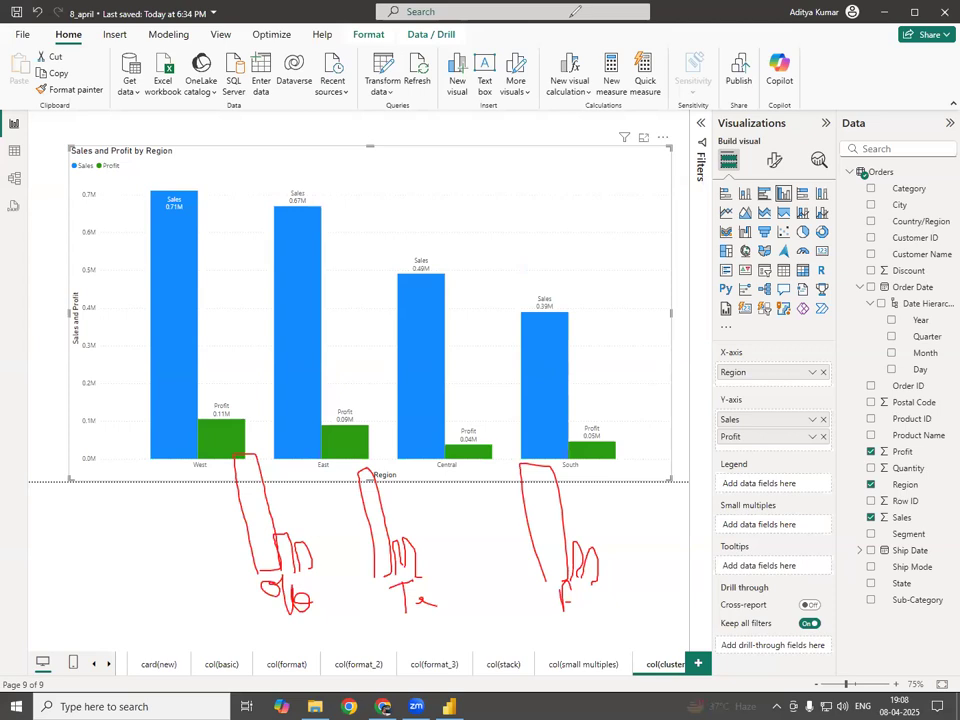
pyautogui.press('e')
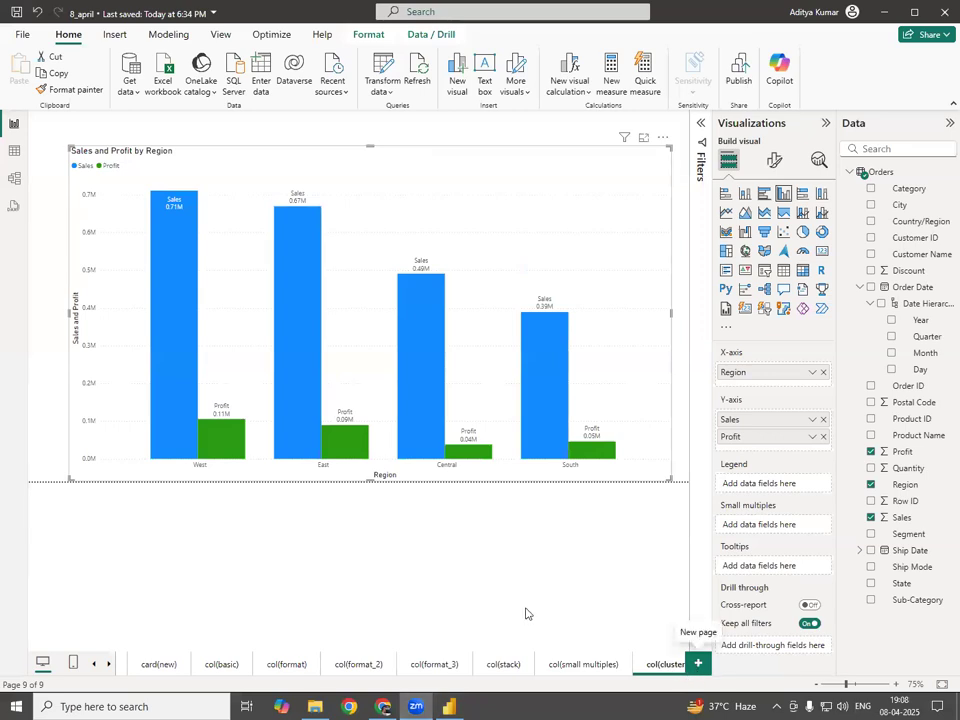
# Shrink the Sales and Profit by Region chart to about half its width, shorten it, and place it in the page's upper-left area.
pyautogui.moveTo(671, 314); pyautogui.dragTo(285, 371)
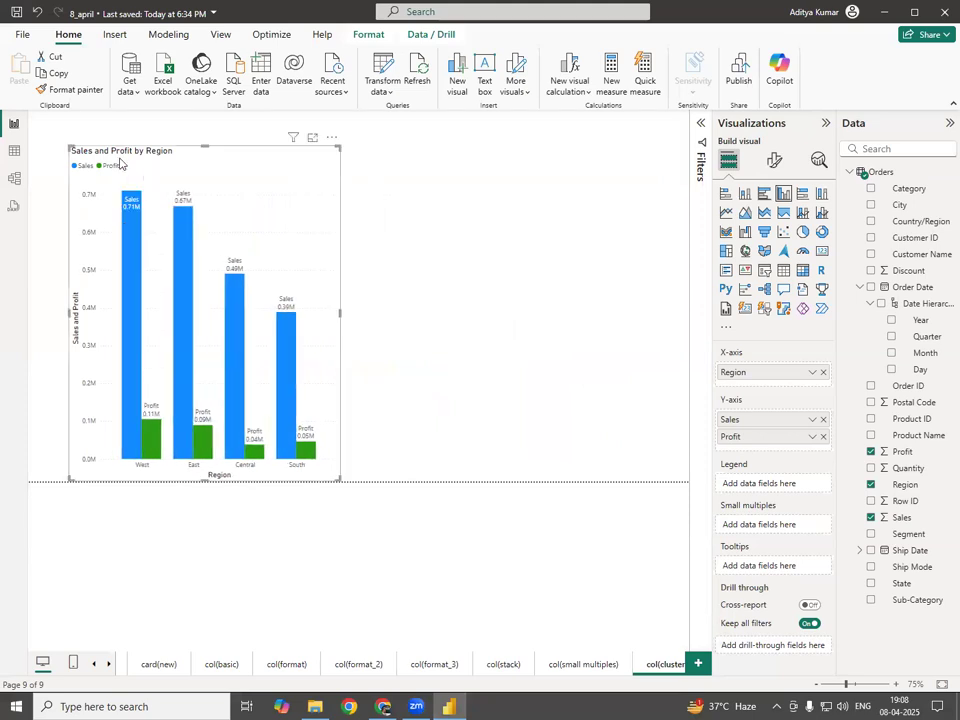
pyautogui.moveTo(101, 195); pyautogui.dragTo(75, 182)
pyautogui.moveTo(180, 466); pyautogui.dragTo(180, 388)
pyautogui.click(410, 424)
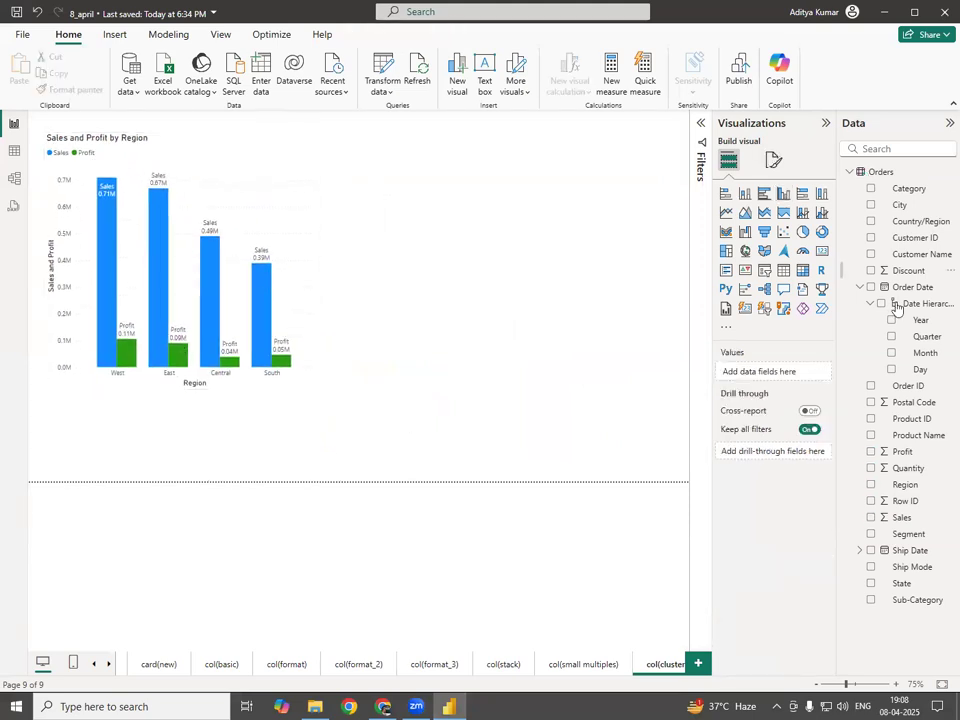
# Insert a second clustered column chart beside the region chart and increase its height.
pyautogui.click(783, 194)
pyautogui.moveTo(160, 409); pyautogui.dragTo(481, 168)
pyautogui.moveTo(499, 266); pyautogui.dragTo(506, 388)
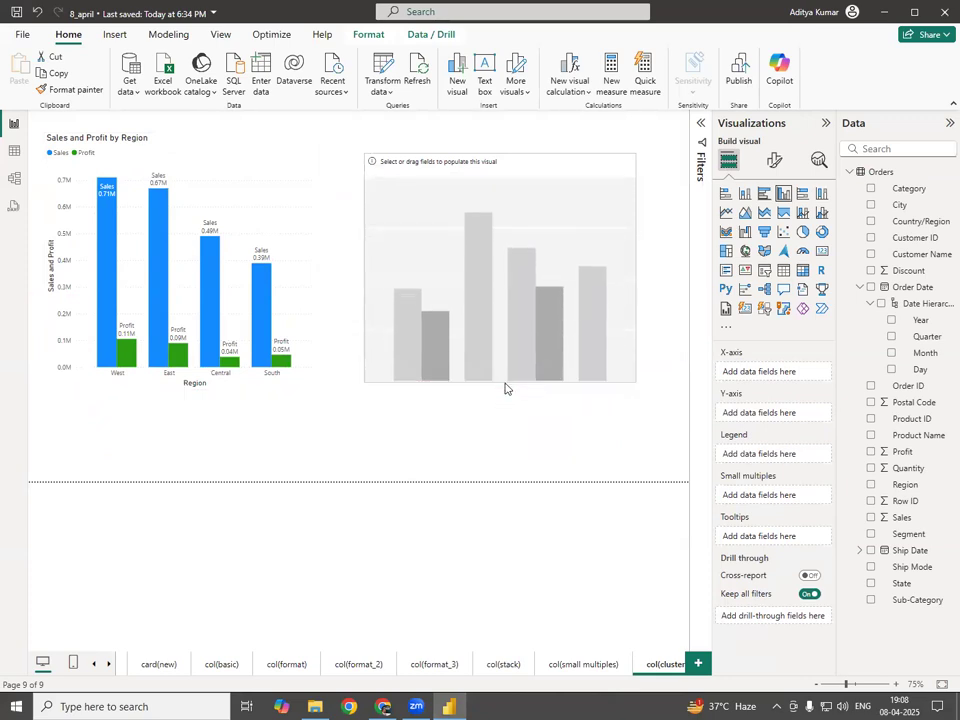
# Assign Category to the second chart's X-axis, and Sales and Profit to its Y-axis.
pyautogui.moveTo(921, 189); pyautogui.dragTo(787, 364)
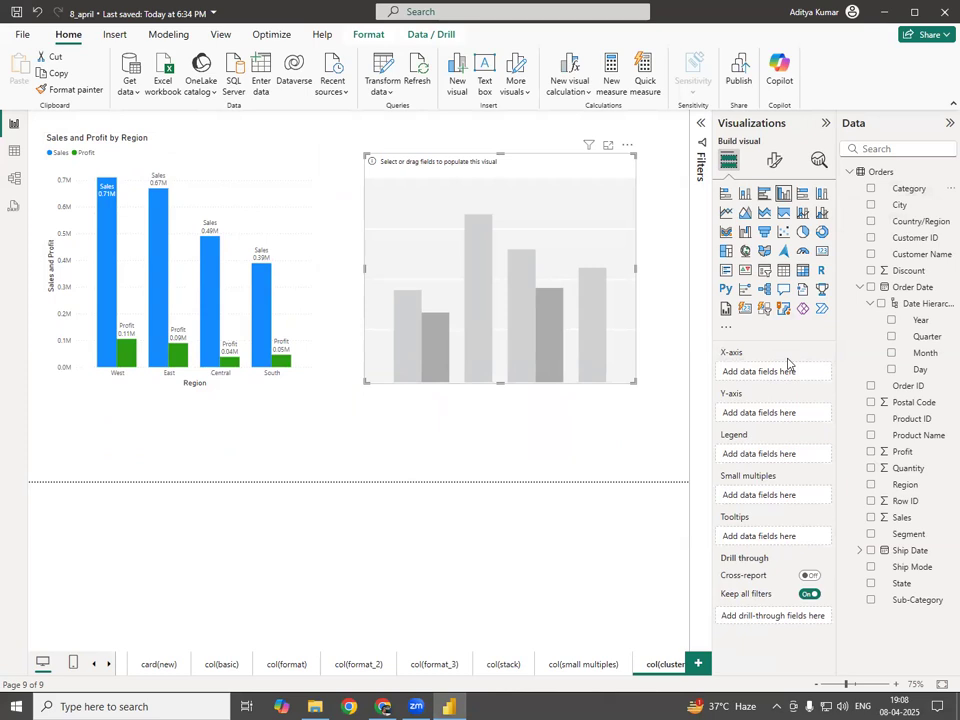
pyautogui.moveTo(909, 189); pyautogui.dragTo(789, 372)
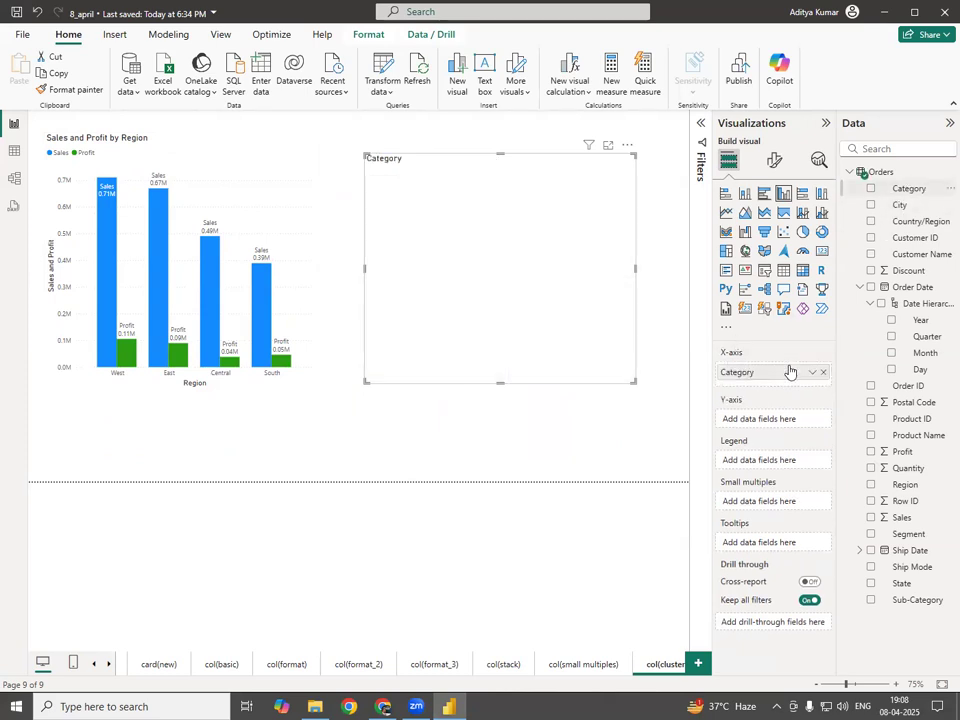
pyautogui.moveTo(850, 520); pyautogui.dragTo(789, 424)
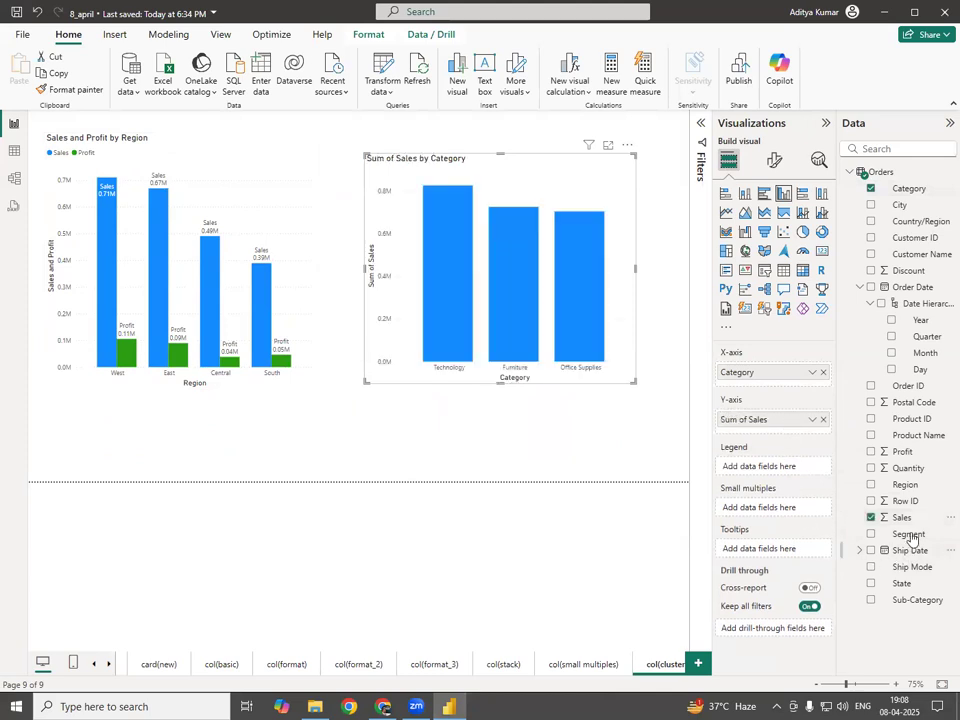
pyautogui.moveTo(906, 457); pyautogui.dragTo(761, 428)
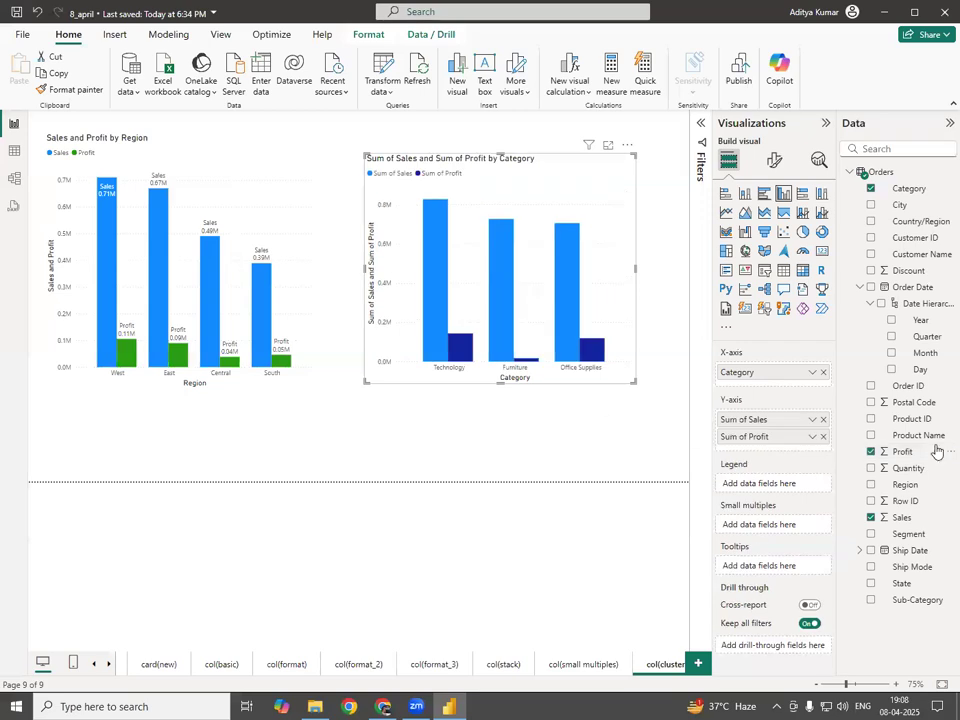
# Add Order ID as the first Y-axis field of the category chart and enlarge the chart slightly.
pyautogui.moveTo(916, 389); pyautogui.dragTo(776, 449)
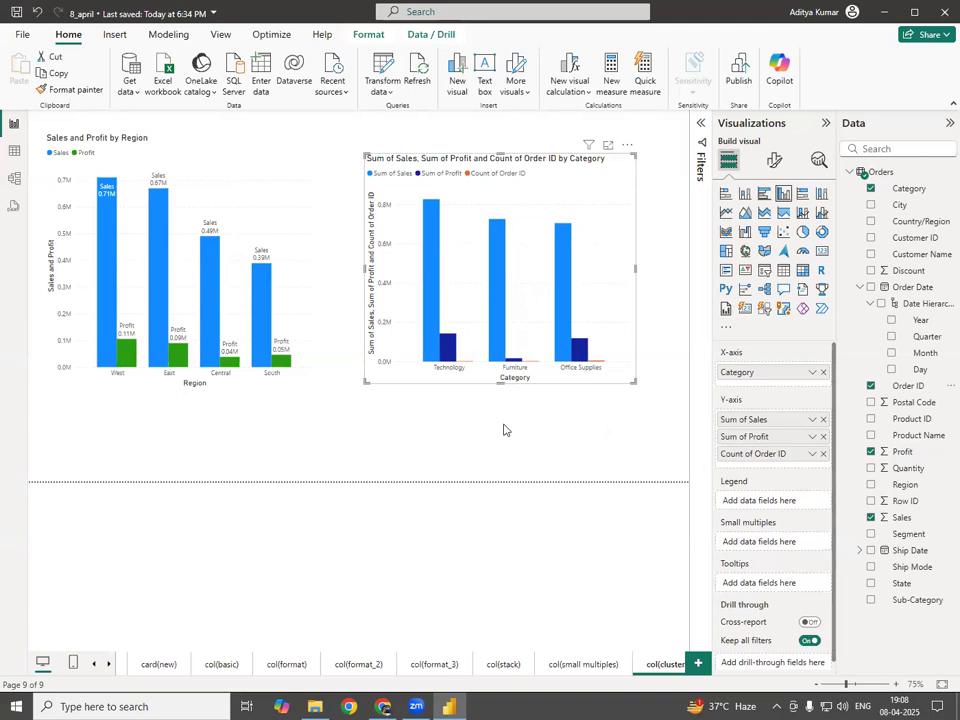
pyautogui.moveTo(755, 462); pyautogui.dragTo(754, 419)
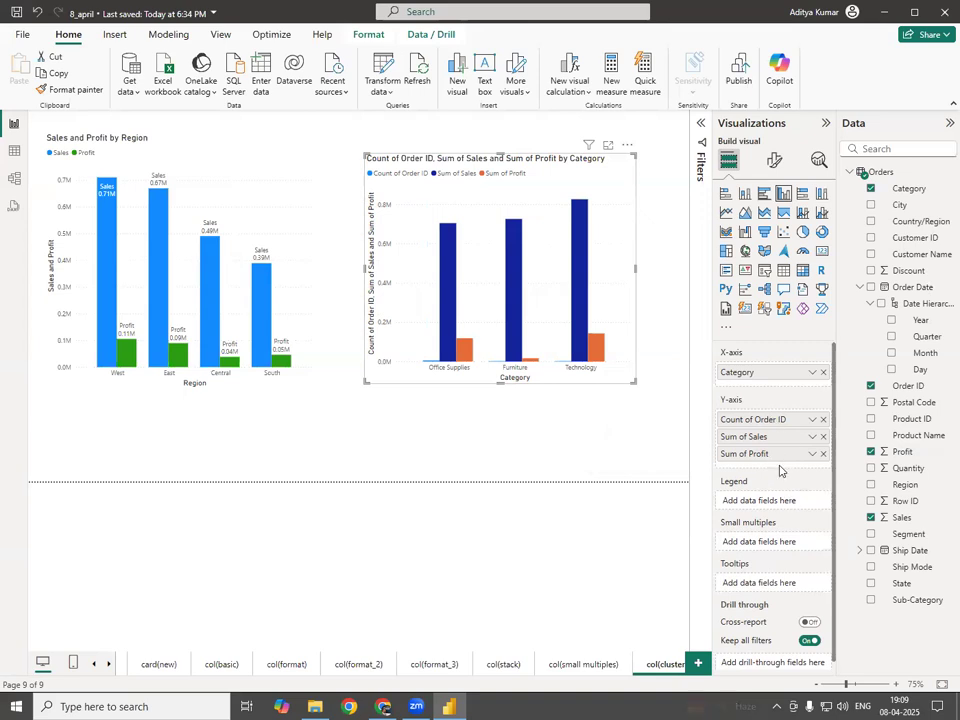
pyautogui.moveTo(635, 382); pyautogui.dragTo(654, 415)
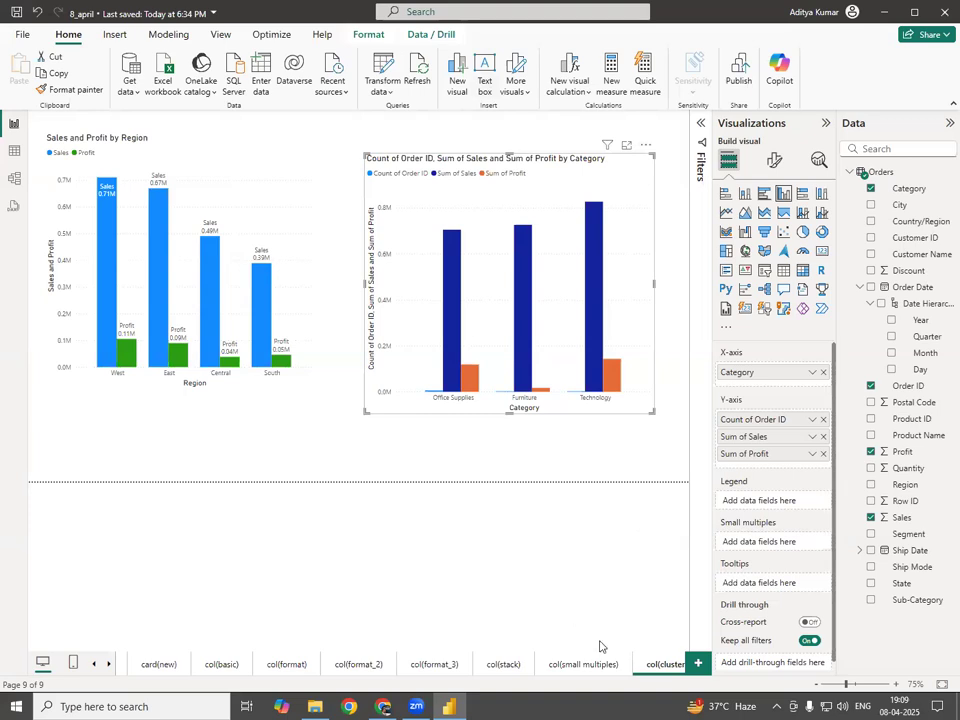
# Add a new report page and insert a stacked column chart, enlarged in the middle of the canvas.
pyautogui.click(696, 667)
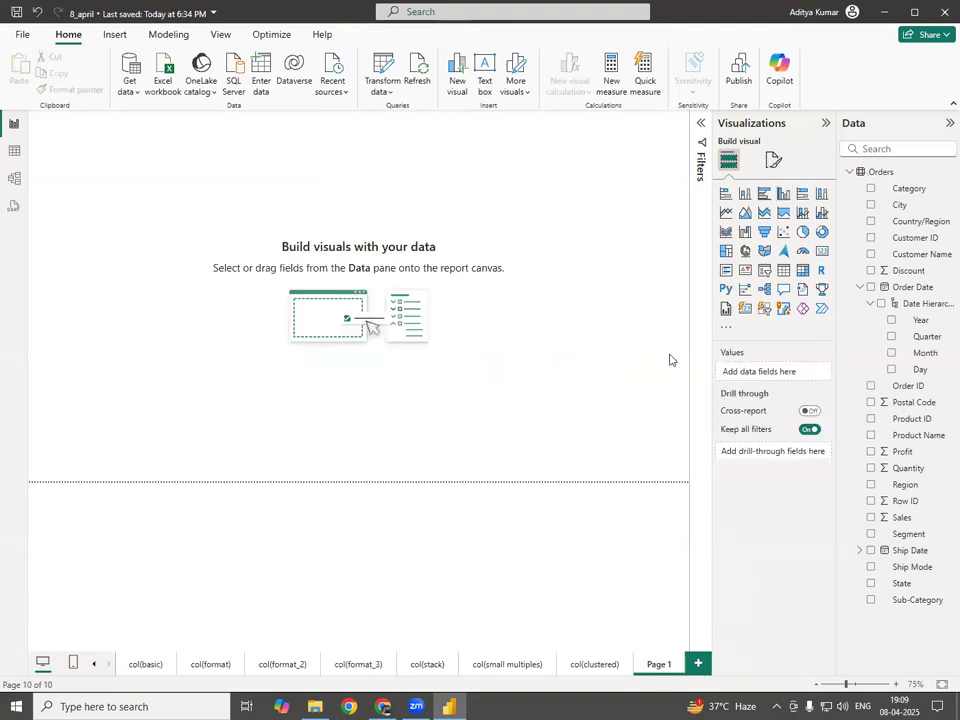
pyautogui.click(745, 193)
pyautogui.moveTo(123, 166); pyautogui.dragTo(261, 304)
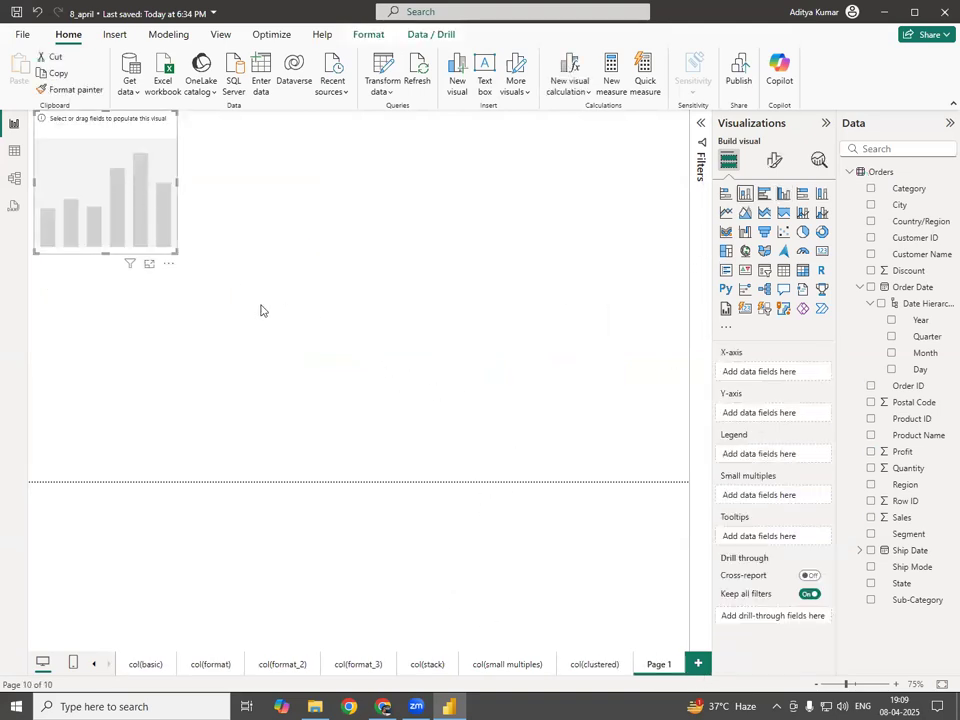
pyautogui.moveTo(316, 389); pyautogui.dragTo(537, 450)
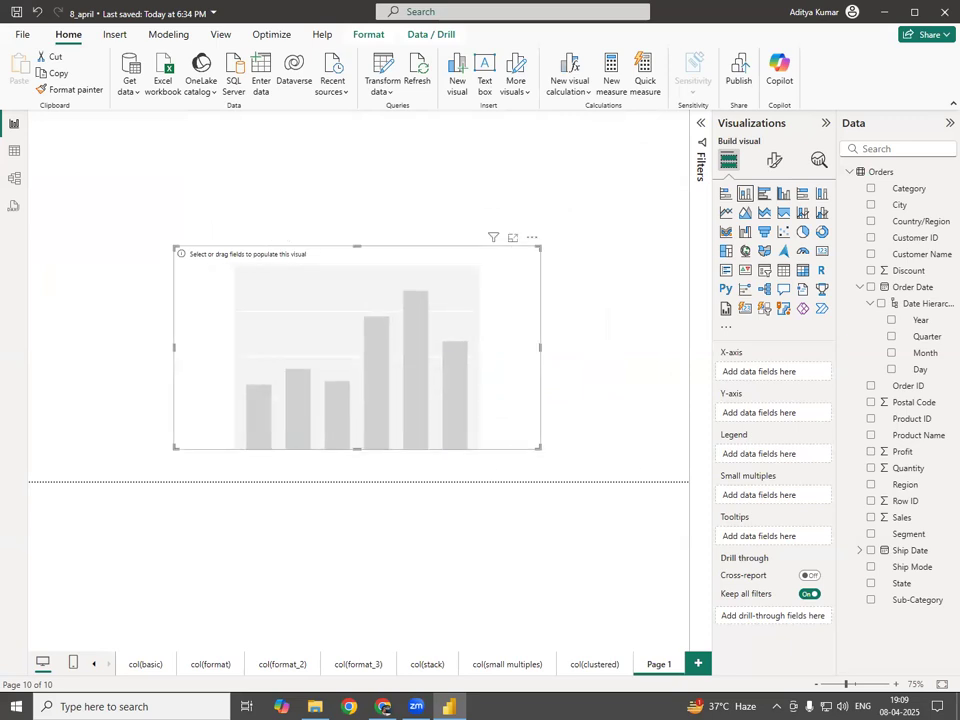
# Assign Category to the stacked column chart's X-axis, Sales to its Y-axis, and Region to its legend.
pyautogui.click(871, 189)
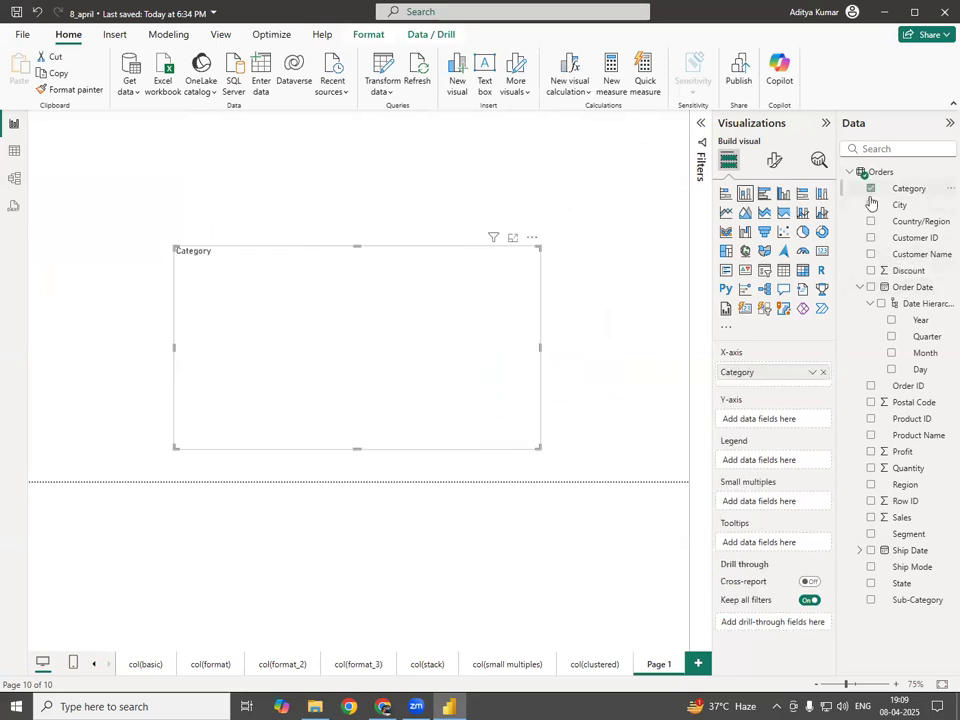
pyautogui.moveTo(905, 525); pyautogui.dragTo(789, 420)
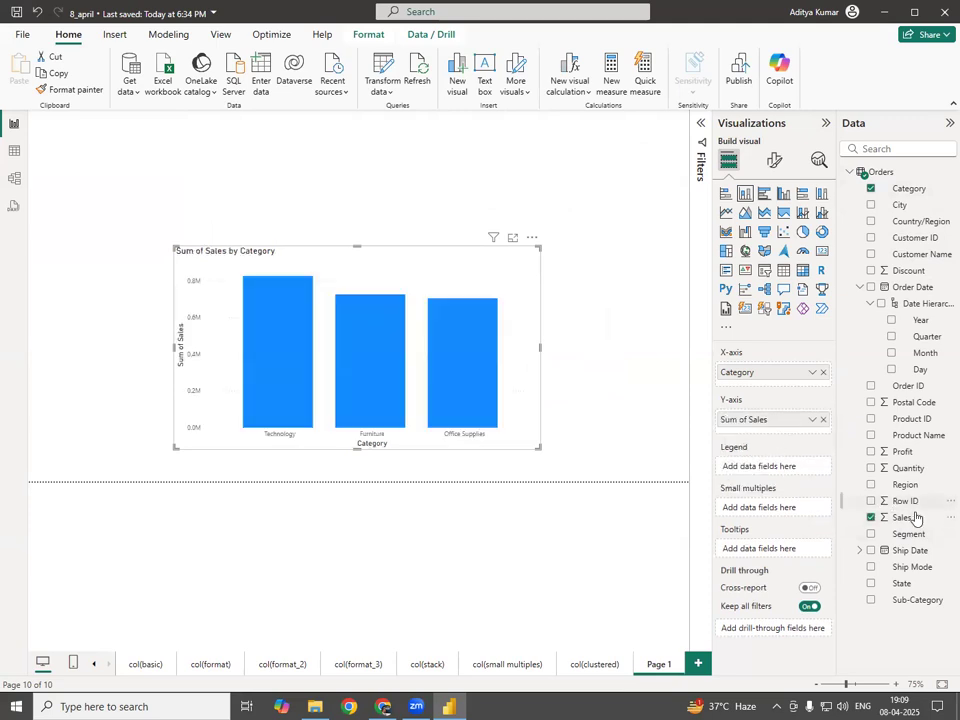
pyautogui.moveTo(907, 489); pyautogui.dragTo(789, 465)
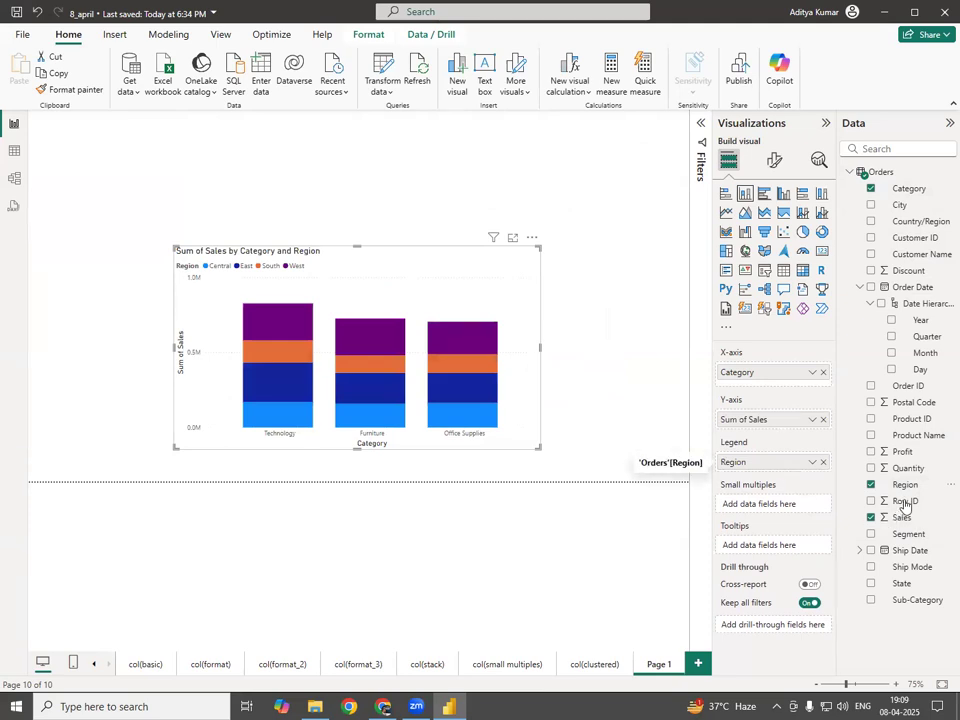
# Swap the stacked column chart's legend to Order Date's Year and back to Region, and delete the chart.
pyautogui.moveTo(918, 320); pyautogui.dragTo(795, 468)
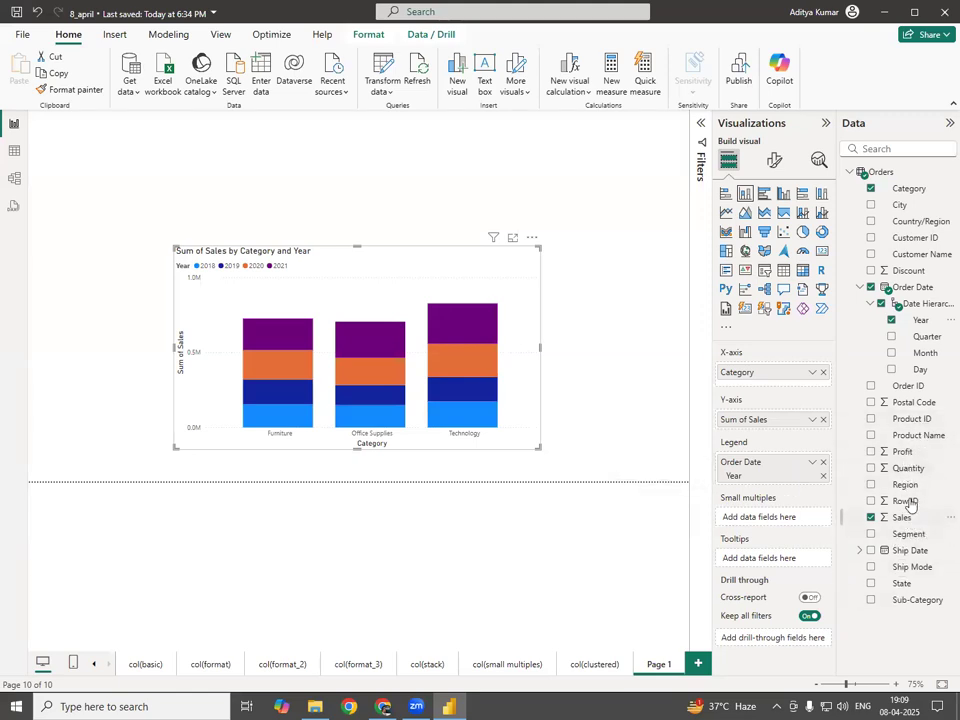
pyautogui.moveTo(910, 492); pyautogui.dragTo(790, 477)
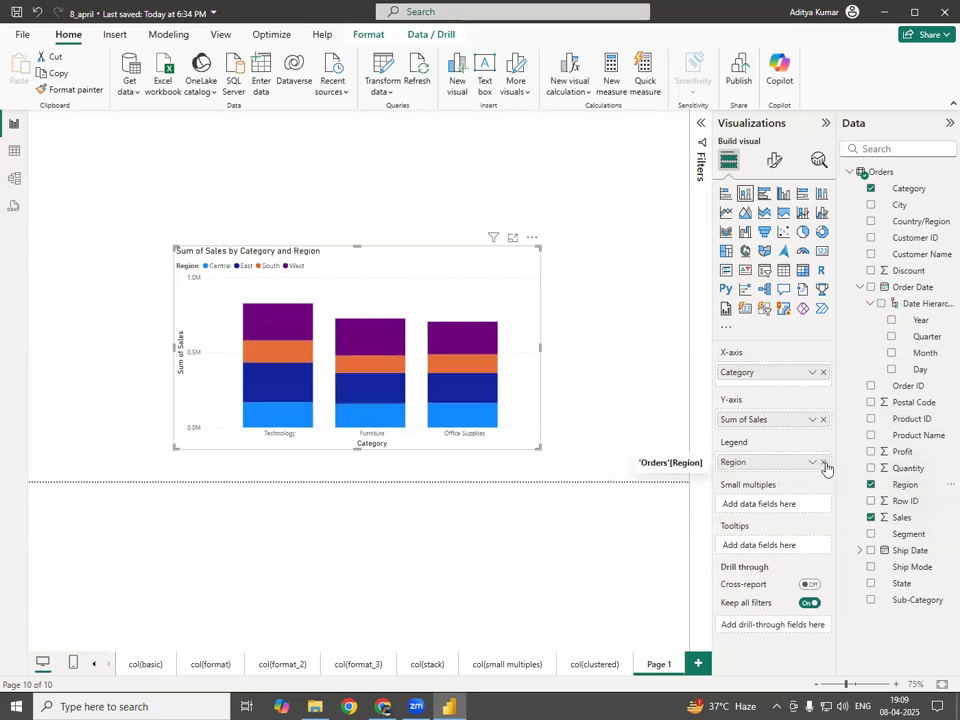
pyautogui.click(532, 237)
pyautogui.click(573, 287)
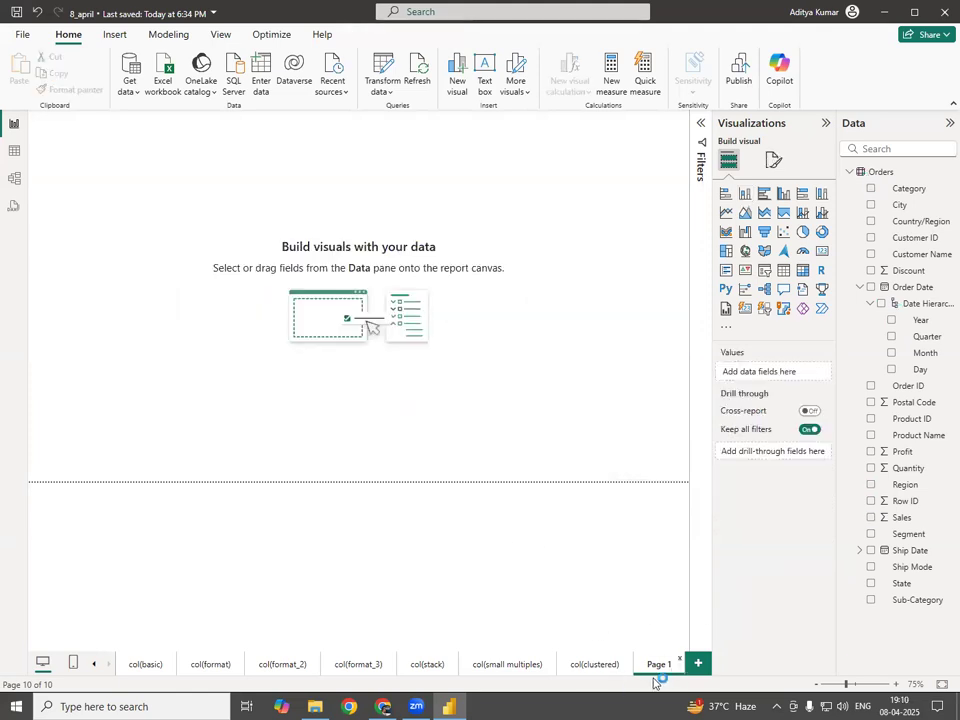
# Delete the empty Page 1 and add a new blank report page in its place.
pyautogui.click(683, 660)
pyautogui.click(598, 387)
pyautogui.click(697, 664)
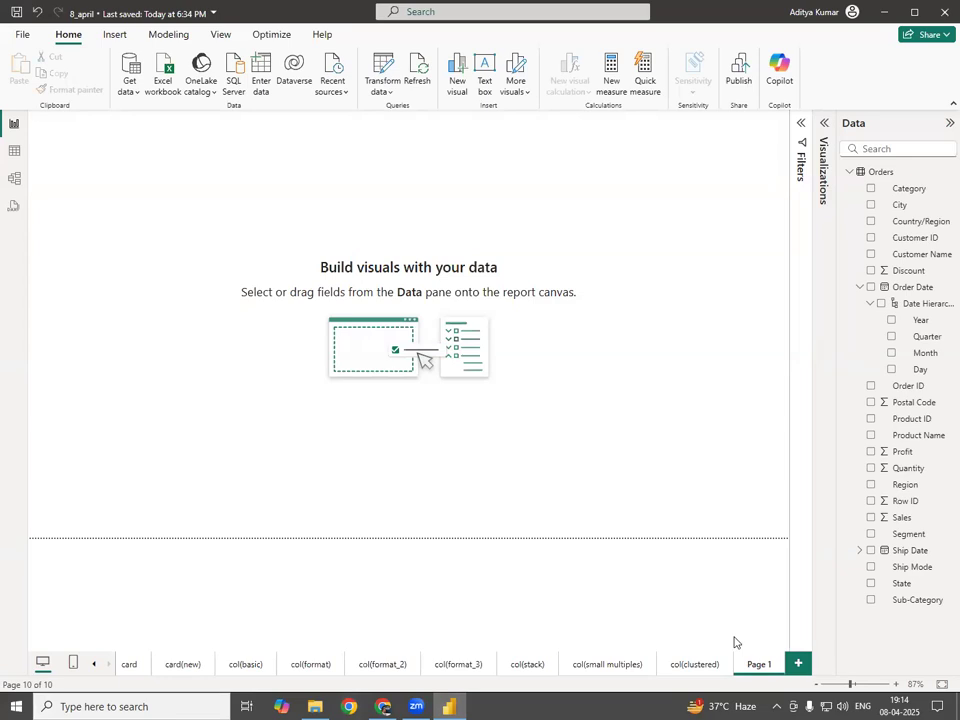
# Insert an enlarged stacked column chart on the new page with State on the X-axis and Sales on the Y-axis.
pyautogui.click(825, 124)
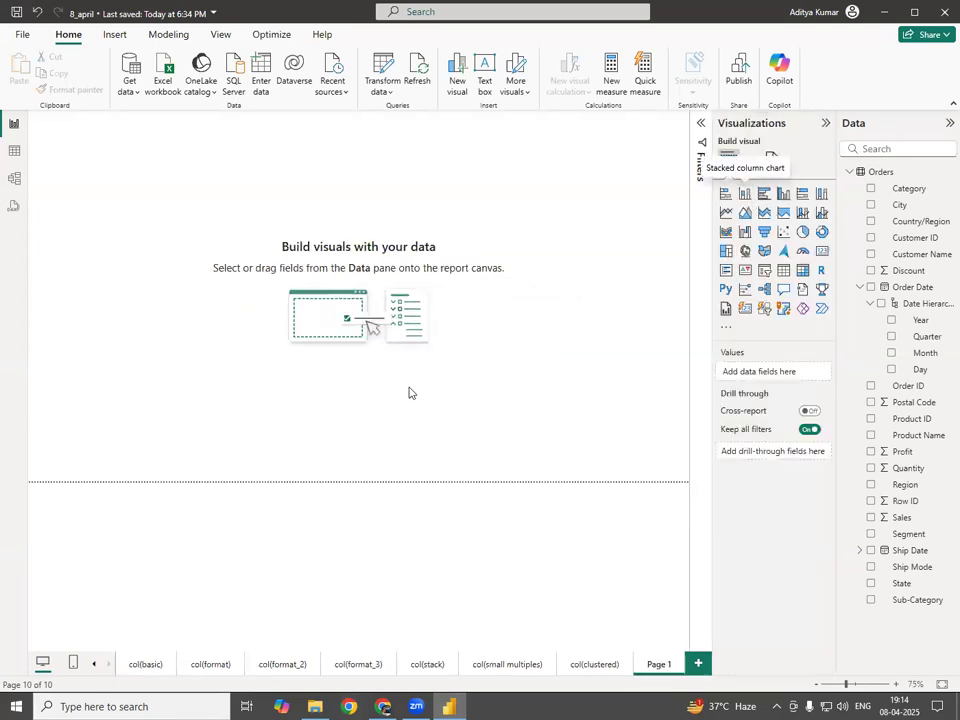
pyautogui.moveTo(176, 181); pyautogui.dragTo(482, 206)
pyautogui.moveTo(256, 254); pyautogui.dragTo(291, 396)
pyautogui.moveTo(898, 587); pyautogui.dragTo(768, 377)
pyautogui.moveTo(900, 516); pyautogui.dragTo(775, 427)
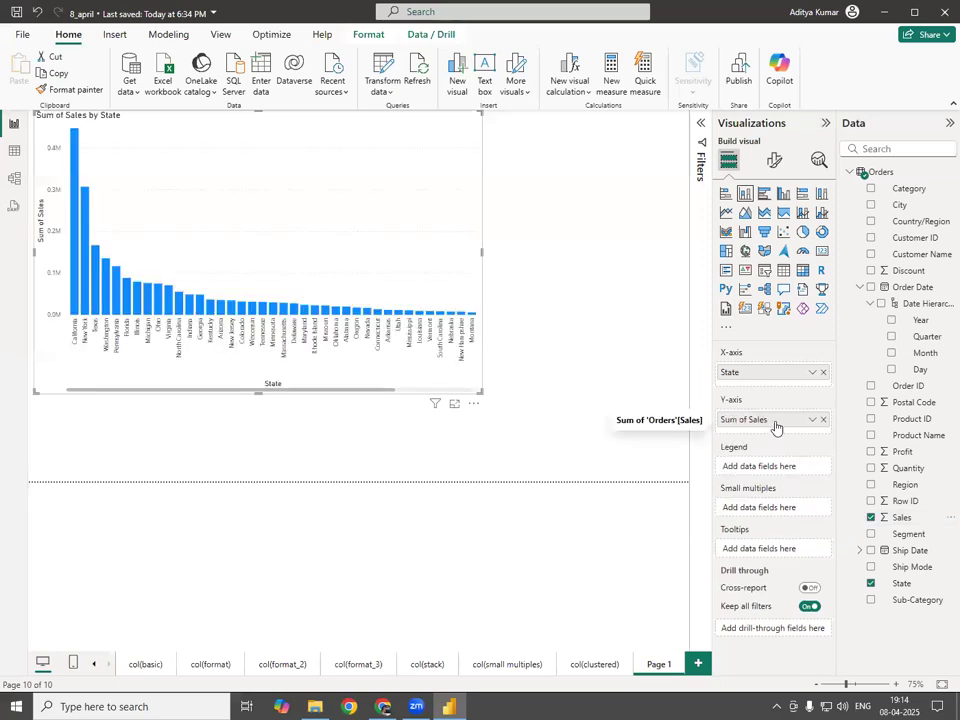
# Resize the sales-by-state column chart to less than half the page width and shift it slightly away from the page corner.
pyautogui.click(949, 122)
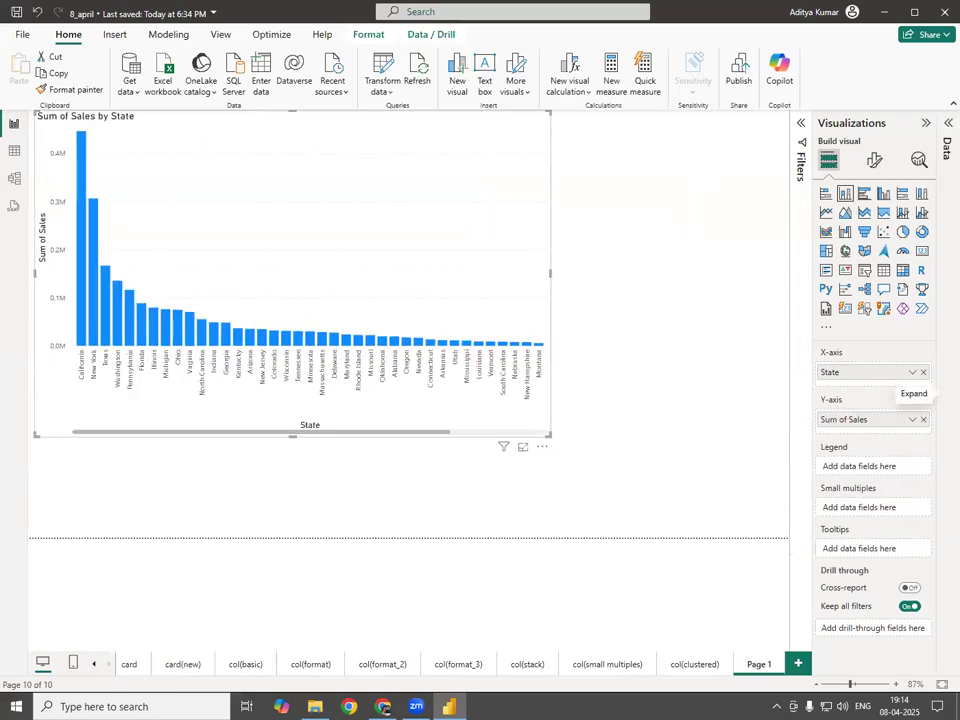
pyautogui.click(921, 122)
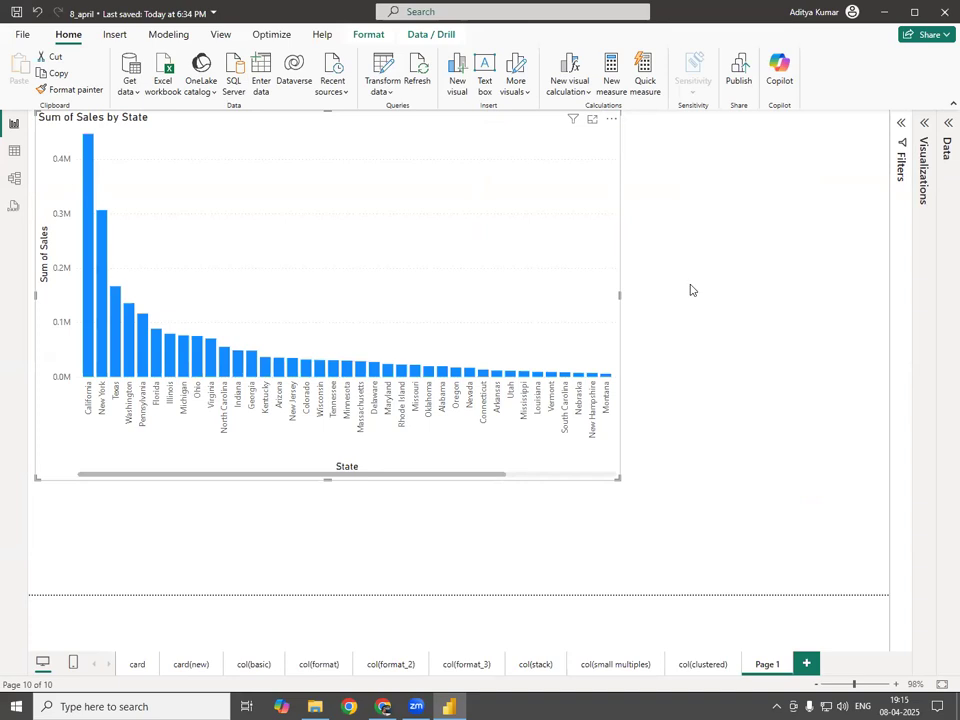
pyautogui.moveTo(457, 478); pyautogui.dragTo(294, 497)
pyautogui.moveTo(618, 295); pyautogui.dragTo(862, 283)
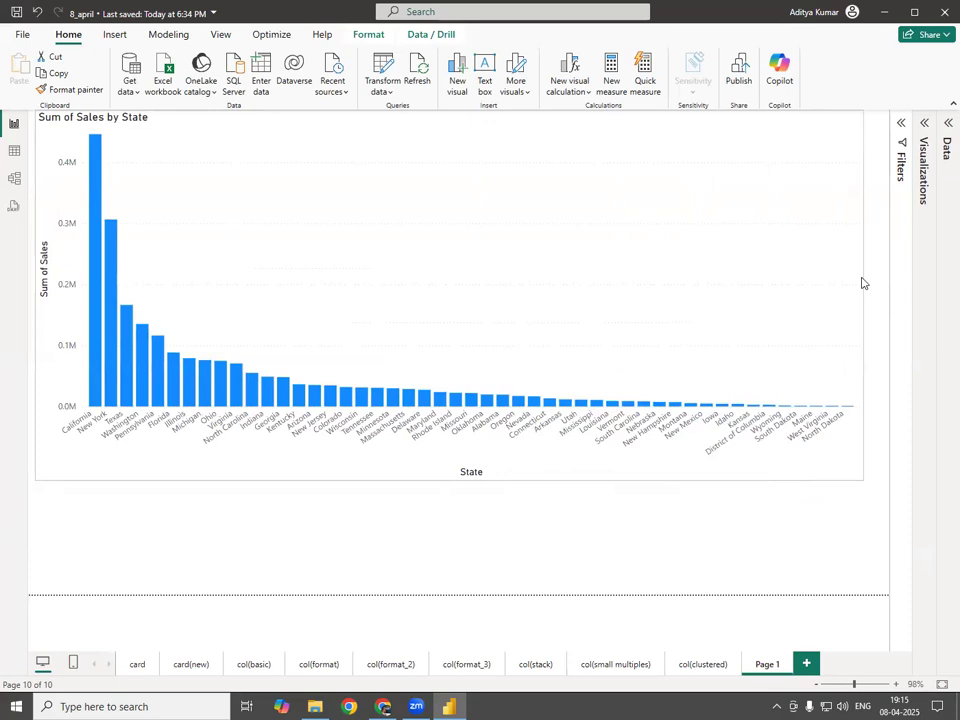
pyautogui.moveTo(862, 283); pyautogui.dragTo(582, 290)
pyautogui.moveTo(376, 293); pyautogui.dragTo(386, 317)
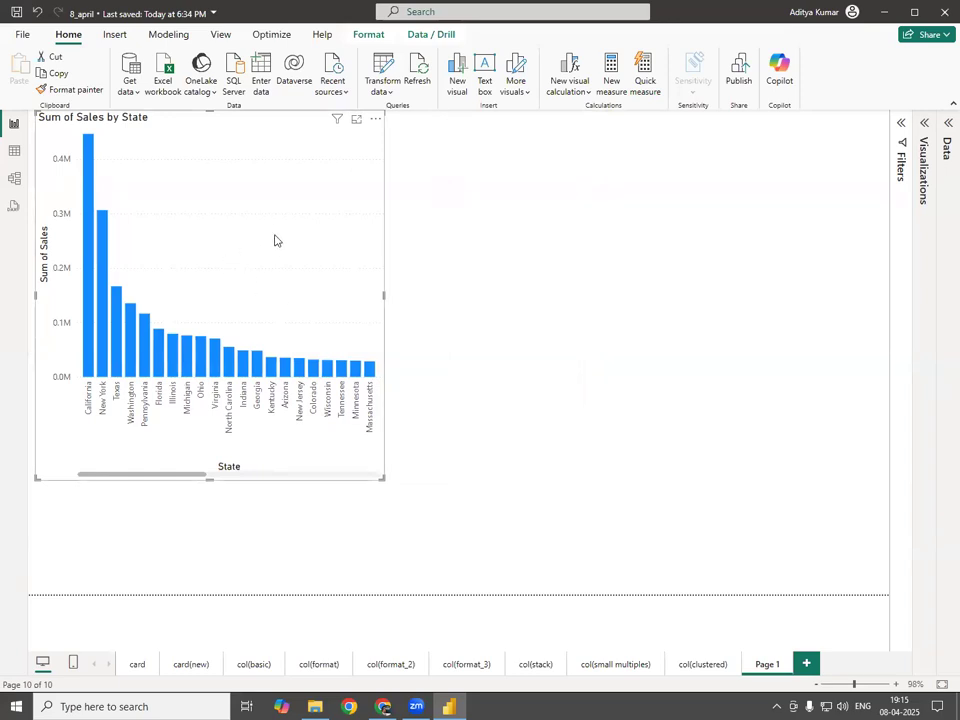
pyautogui.moveTo(276, 240); pyautogui.dragTo(283, 244)
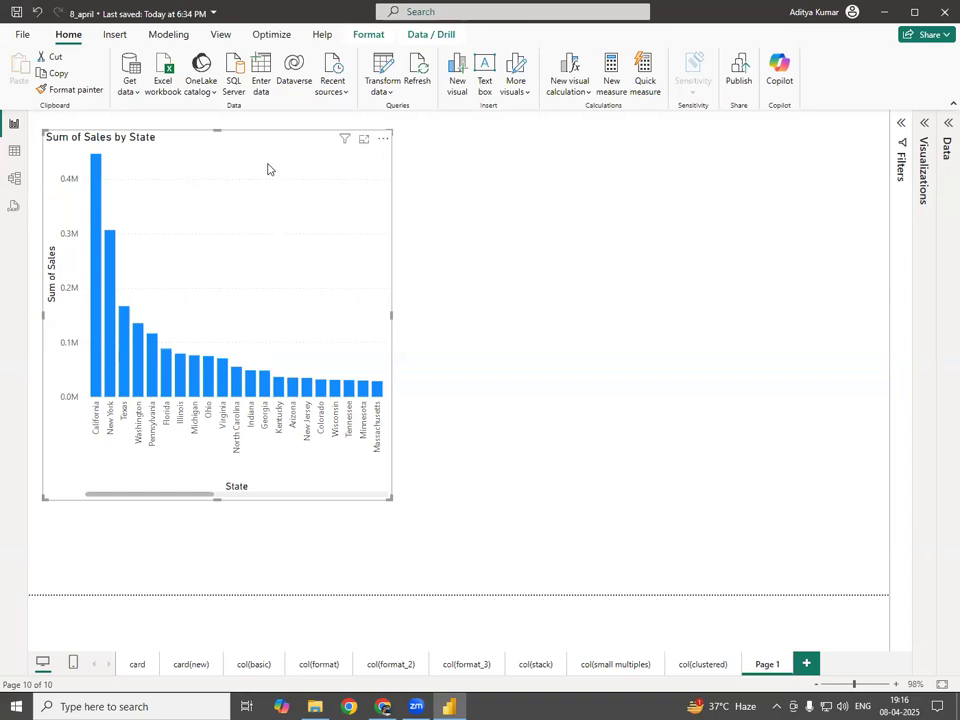
# Convert the sales-by-state column chart to a stacked bar chart.
pyautogui.click(924, 124)
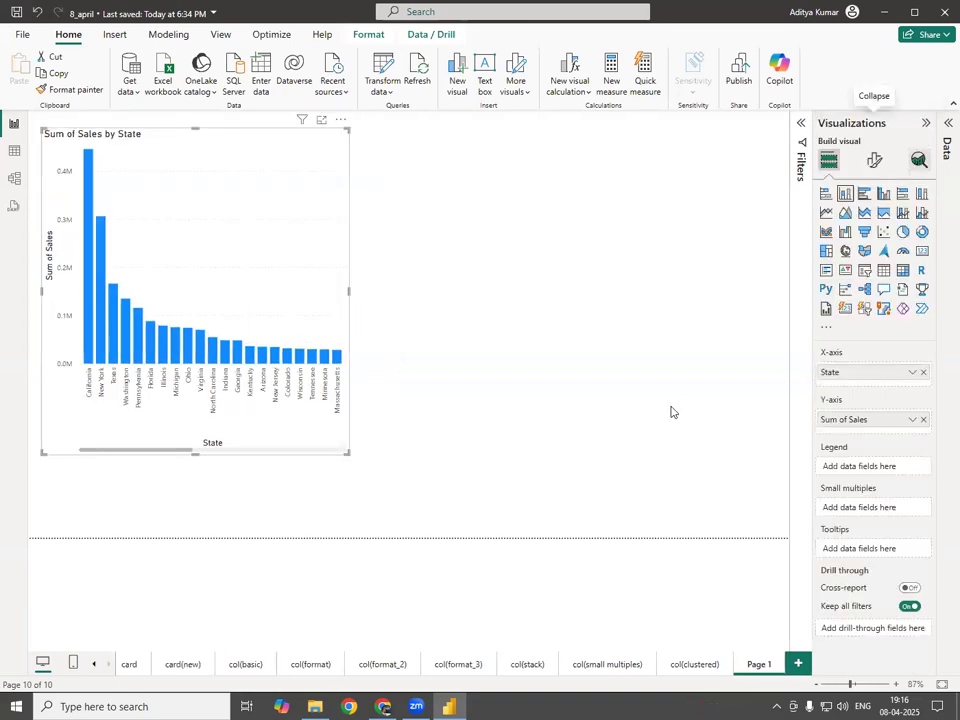
pyautogui.click(825, 195)
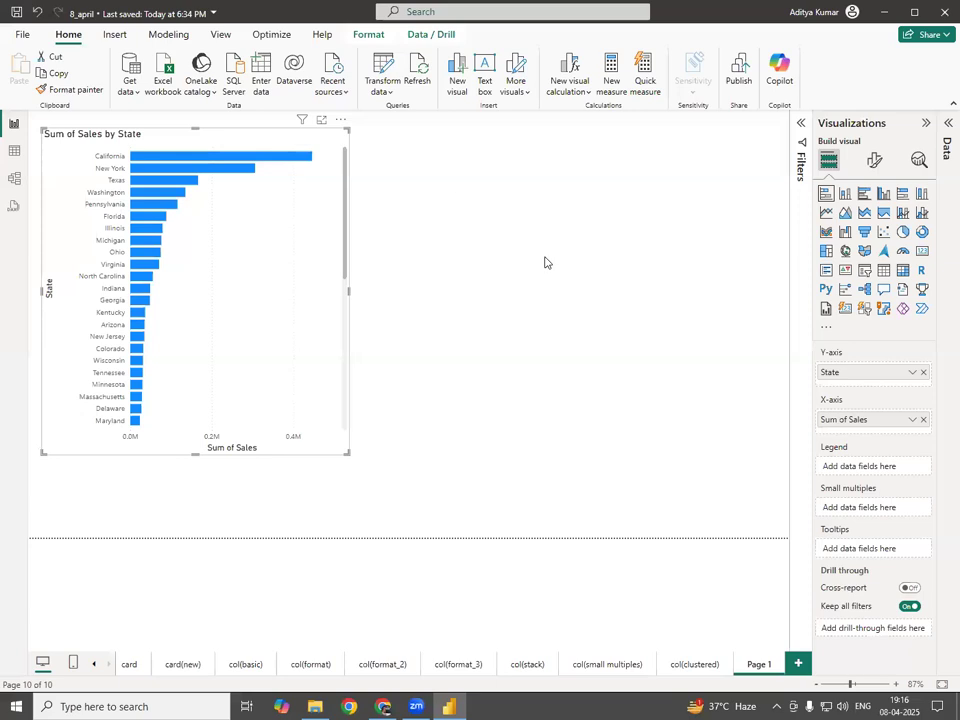
pyautogui.moveTo(445, 205)
pyautogui.mouseDown()
pyautogui.moveTo(469, 353)
pyautogui.moveTo(490, 204)
pyautogui.moveTo(533, 348)
pyautogui.moveTo(475, 356)
pyautogui.moveTo(497, 404)
pyautogui.moveTo(537, 406)
pyautogui.mouseUp()
pyautogui.moveTo(590, 260)
pyautogui.mouseDown()
pyautogui.moveTo(601, 305)
pyautogui.moveTo(752, 244)
pyautogui.moveTo(696, 296)
pyautogui.moveTo(600, 303)
pyautogui.mouseUp()
pyautogui.moveTo(673, 312)
pyautogui.mouseDown()
pyautogui.moveTo(674, 330)
pyautogui.moveTo(700, 334)
pyautogui.moveTo(713, 318)
pyautogui.moveTo(736, 342)
pyautogui.mouseUp()
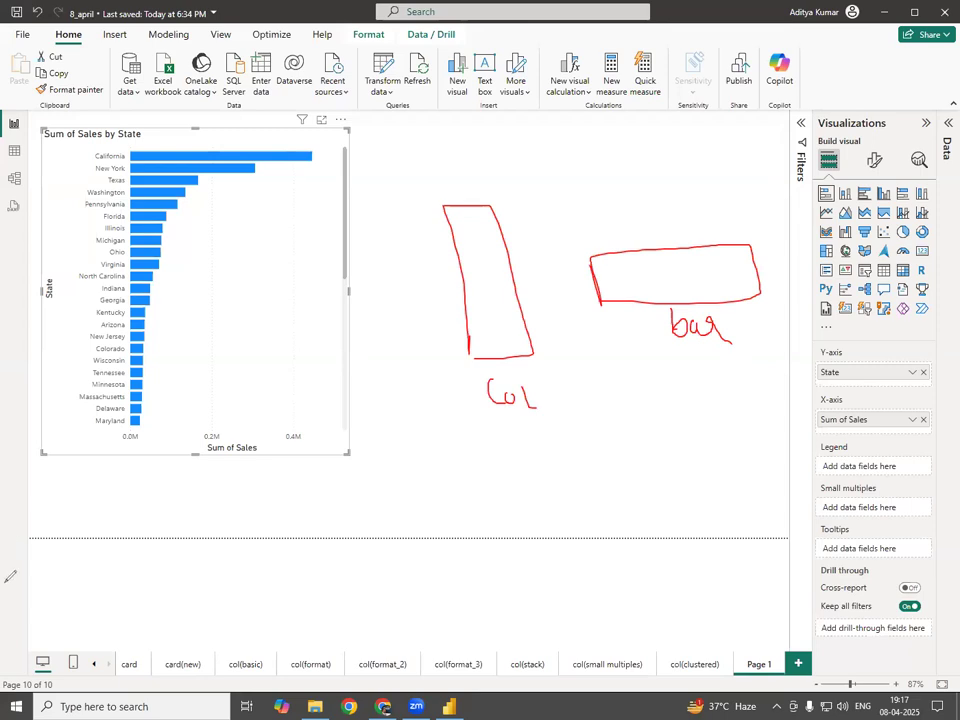
pyautogui.click(6, 581)
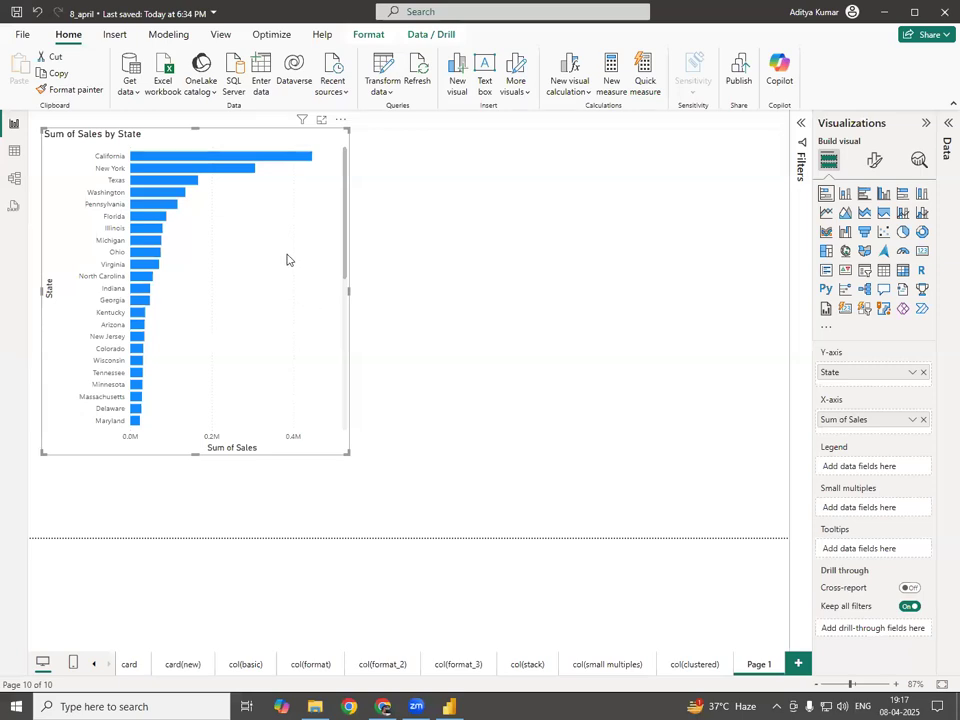
# Look through the states in the bar chart and enlarge it to about three quarters of the page width and nearly full height.
pyautogui.scroll(-2, 291, 265)
pyautogui.scroll(-5, 294, 272)
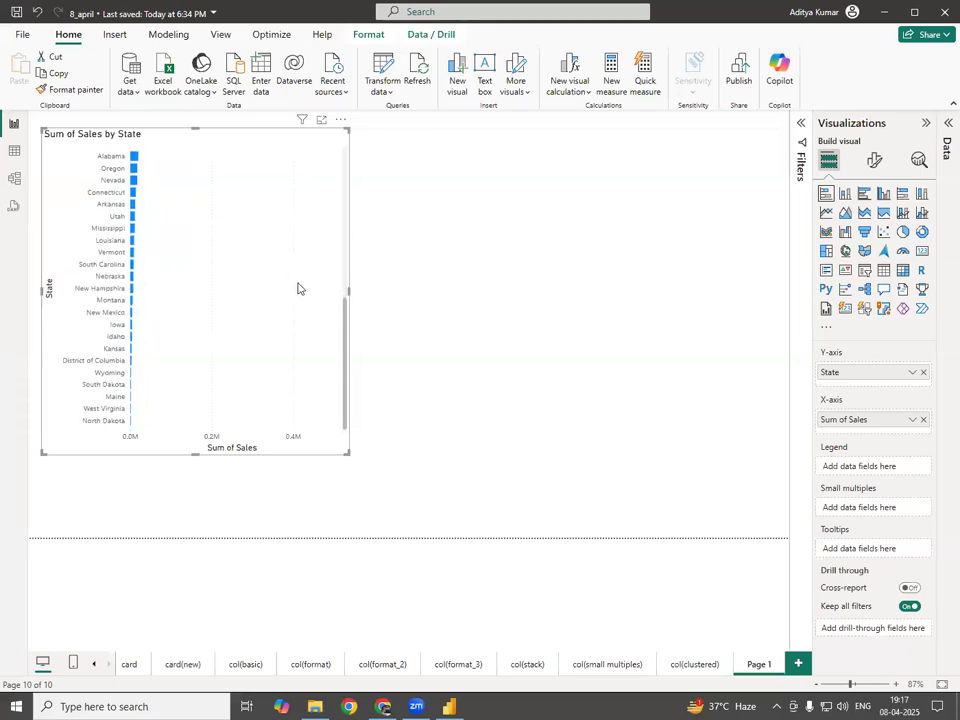
pyautogui.scroll(8, 297, 290)
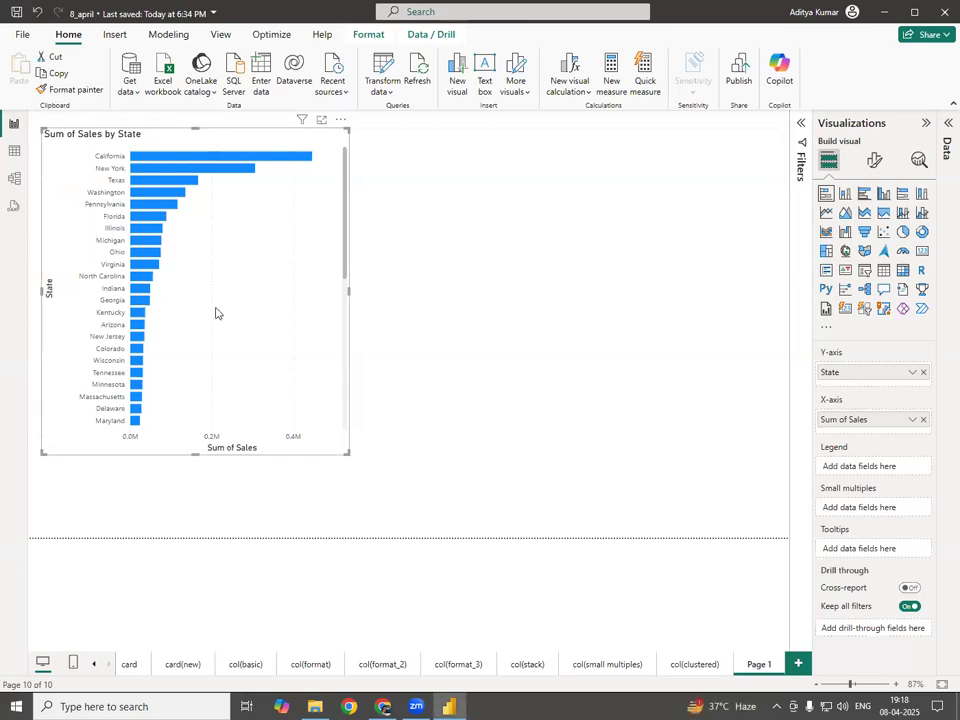
pyautogui.moveTo(348, 452); pyautogui.dragTo(602, 531)
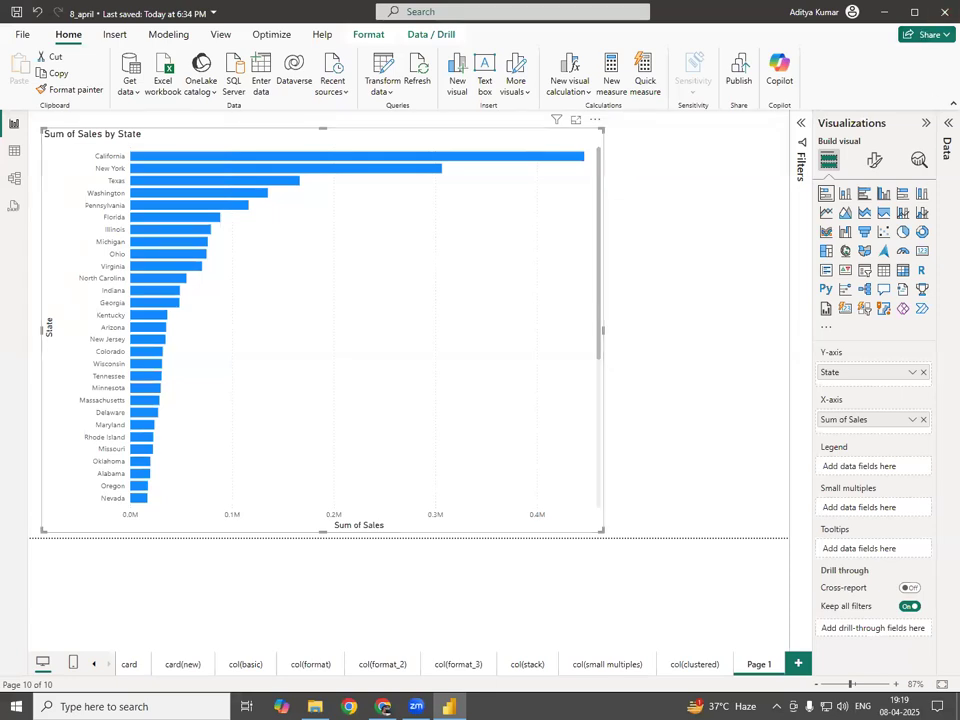
# Add State to the bar chart's legend to colour each bar separately, and turn the legend display off.
pyautogui.click(947, 148)
pyautogui.moveTo(900, 583); pyautogui.dragTo(775, 466)
pyautogui.click(775, 162)
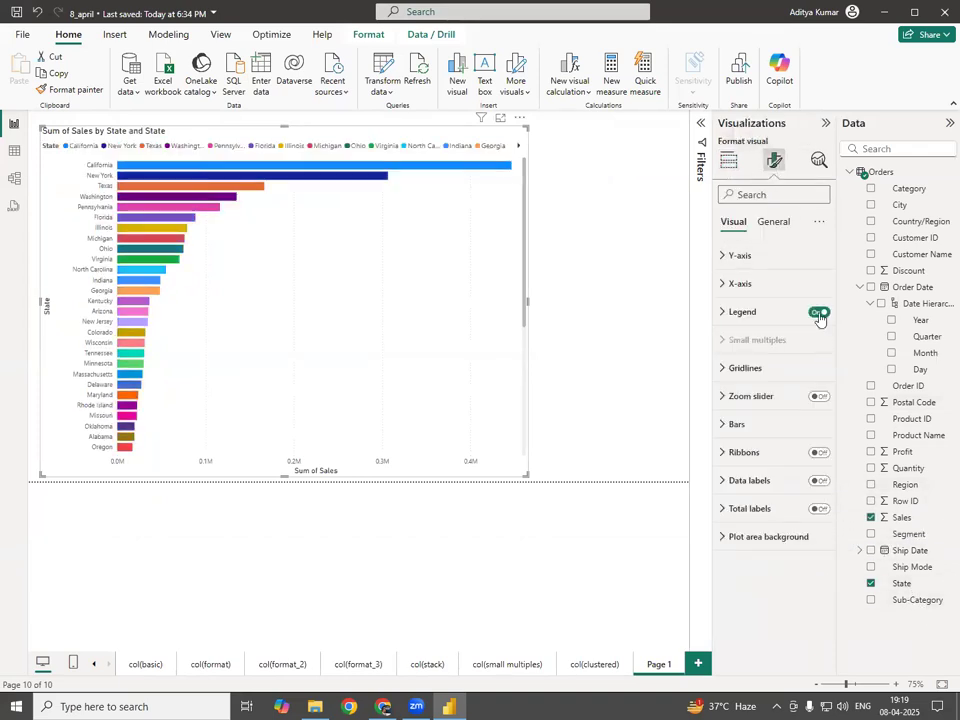
pyautogui.click(818, 311)
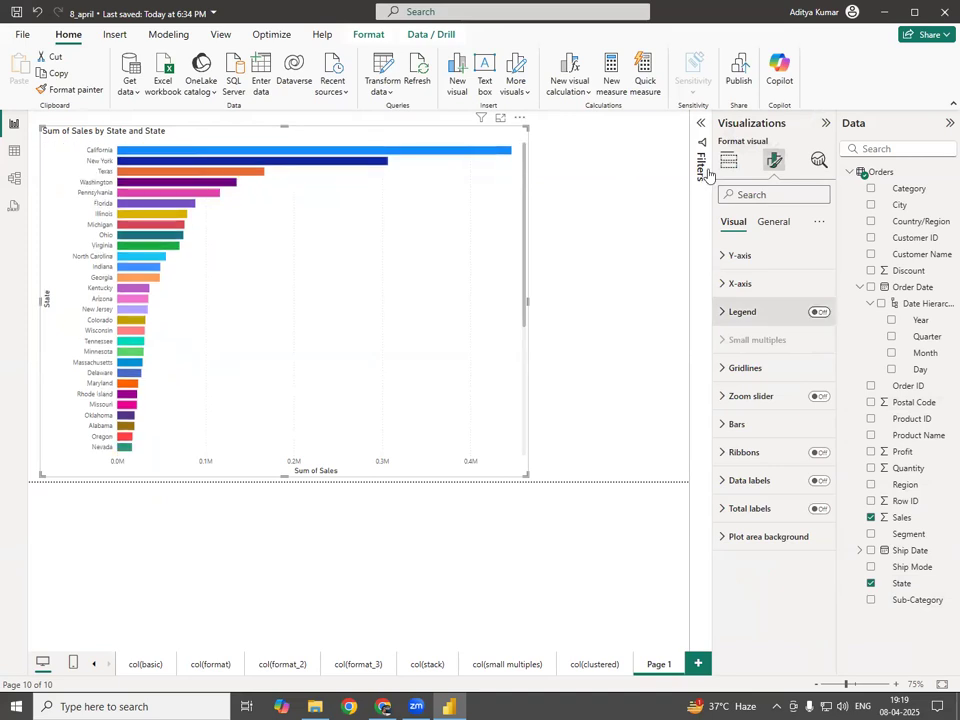
# Reduce the bar chart's height and move it towards the middle of the page.
pyautogui.click(825, 124)
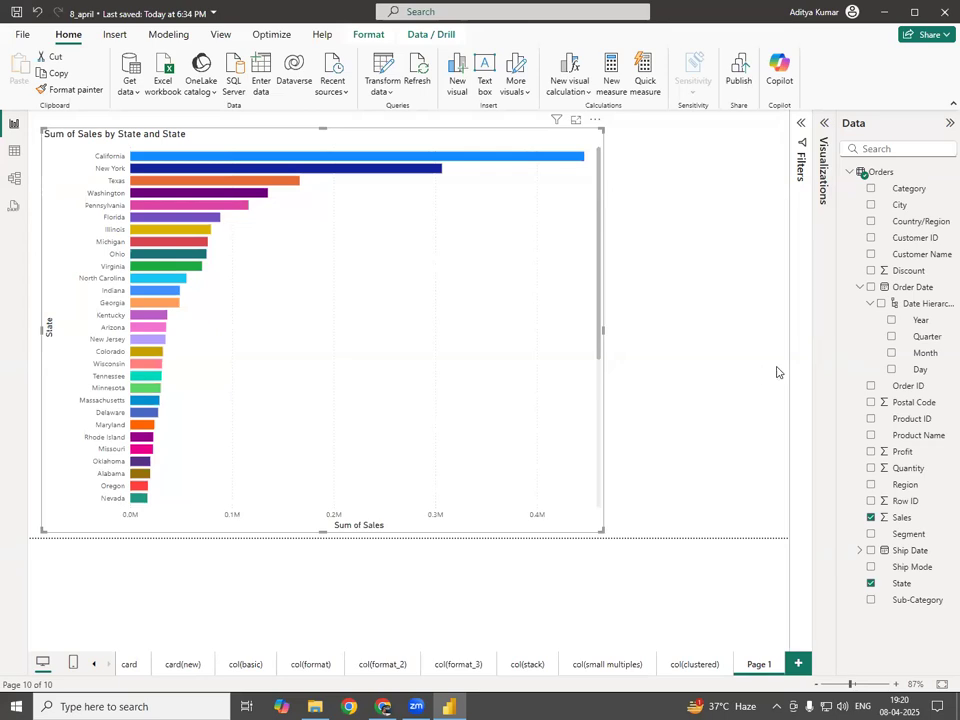
pyautogui.moveTo(323, 129); pyautogui.dragTo(330, 186)
pyautogui.moveTo(341, 399); pyautogui.dragTo(391, 372)
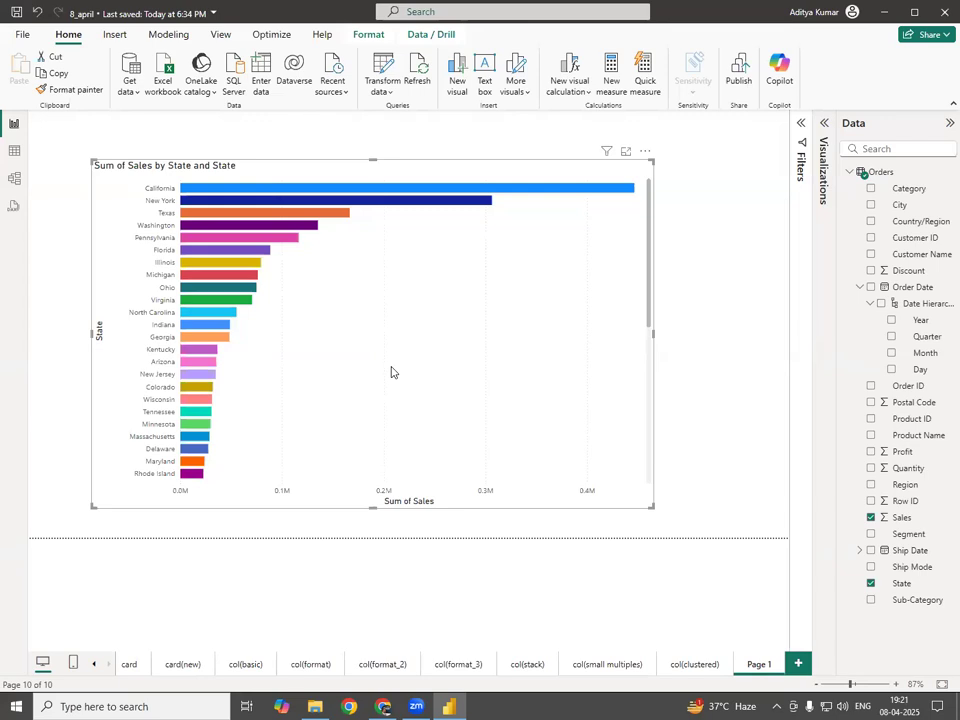
# Sort the bar chart's axis in ascending order of sales and widen the chart slightly.
pyautogui.click(645, 152)
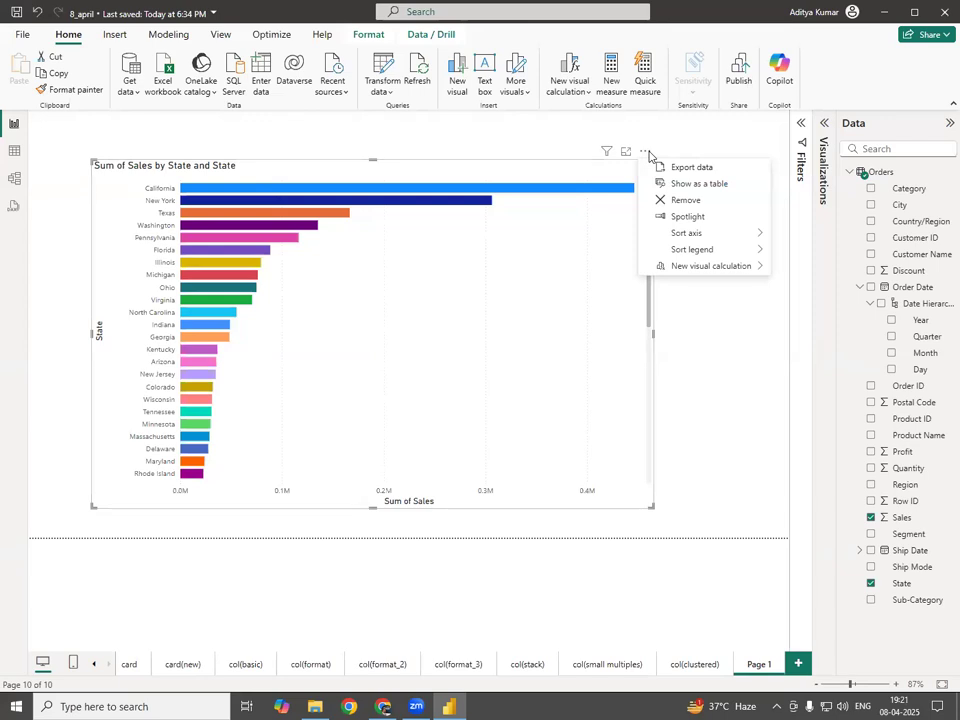
pyautogui.moveTo(704, 237)
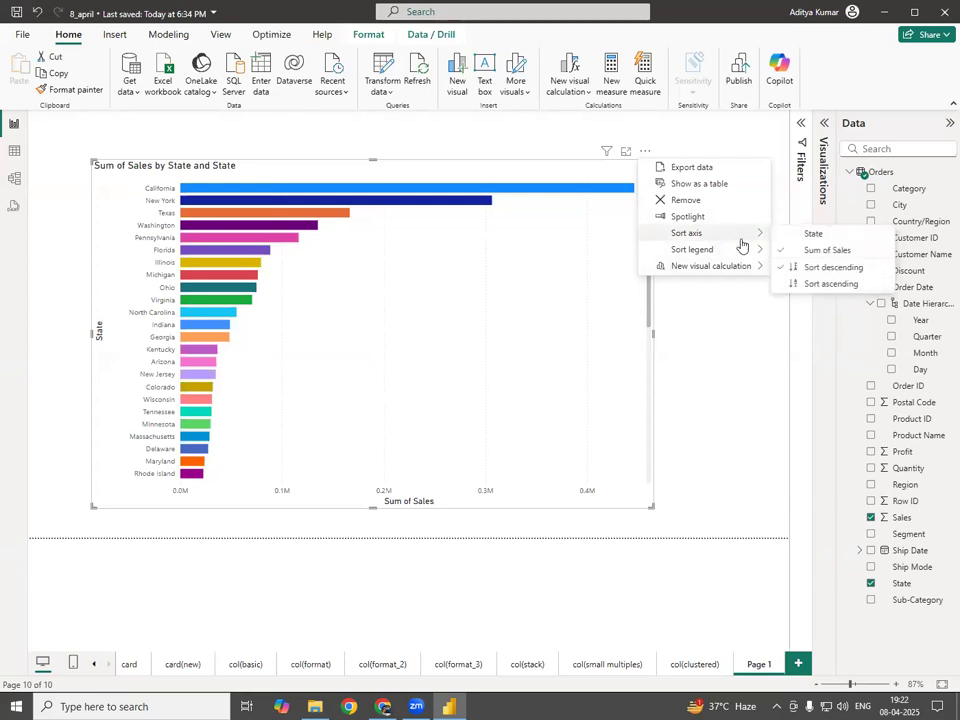
pyautogui.click(833, 285)
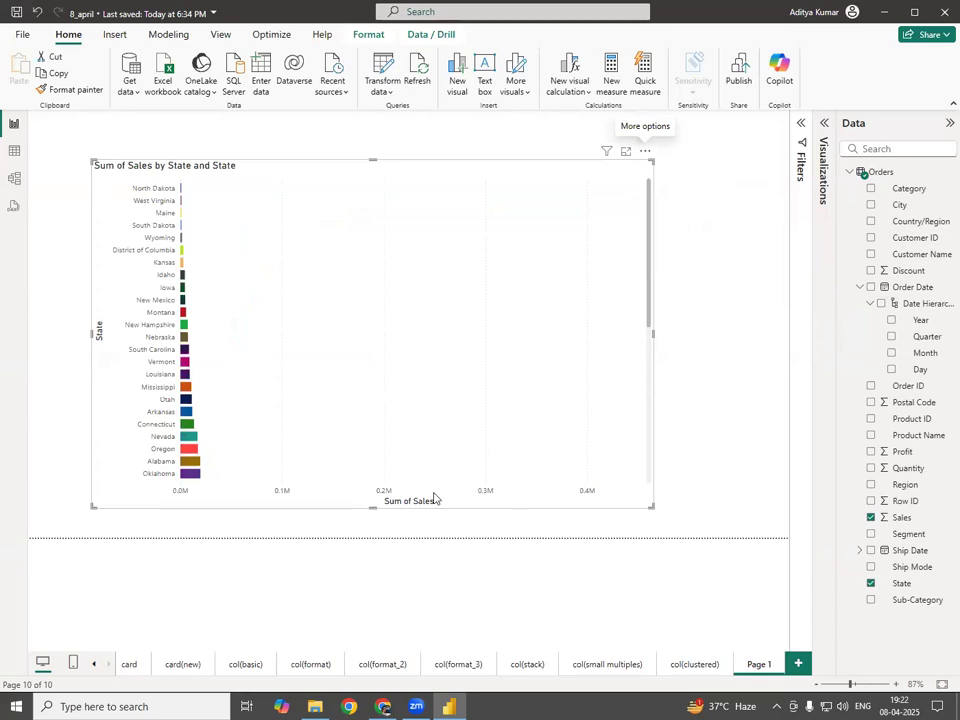
pyautogui.moveTo(652, 333); pyautogui.dragTo(711, 333)
pyautogui.scroll(-5, 362, 433)
pyautogui.scroll(5, 371, 439)
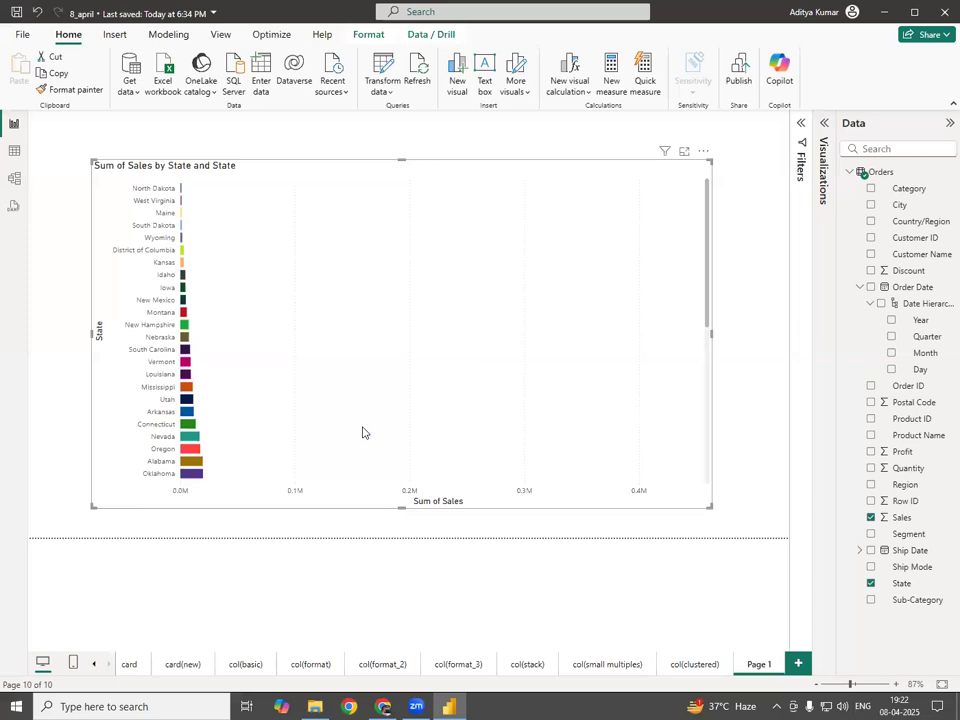
# Sort the bar chart's axis by State and widen the chart to the page's right edge.
pyautogui.click(704, 151)
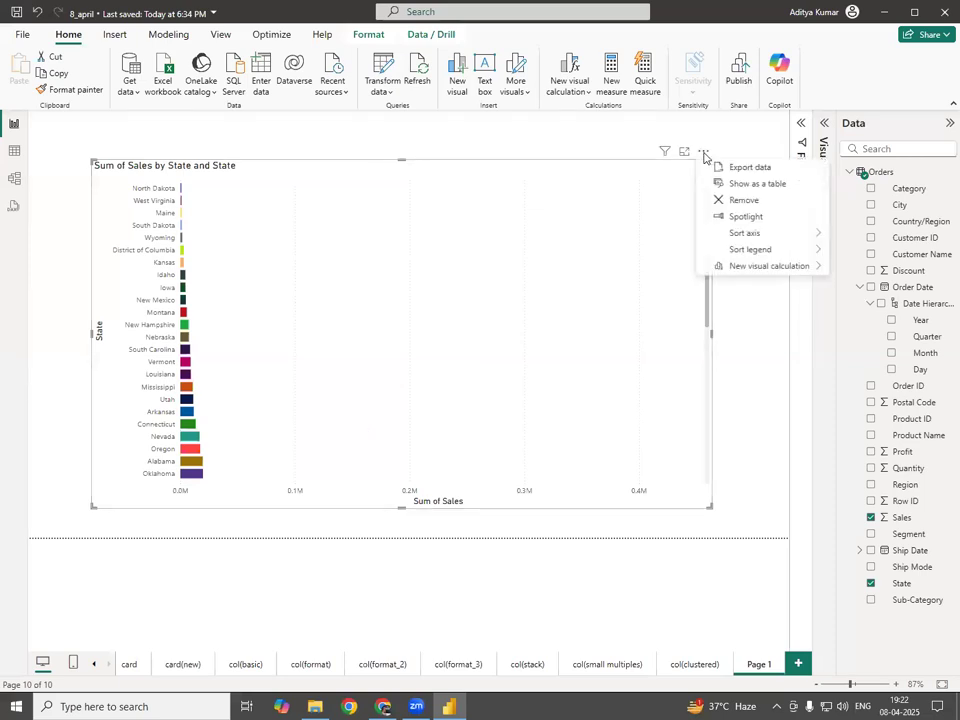
pyautogui.moveTo(743, 236)
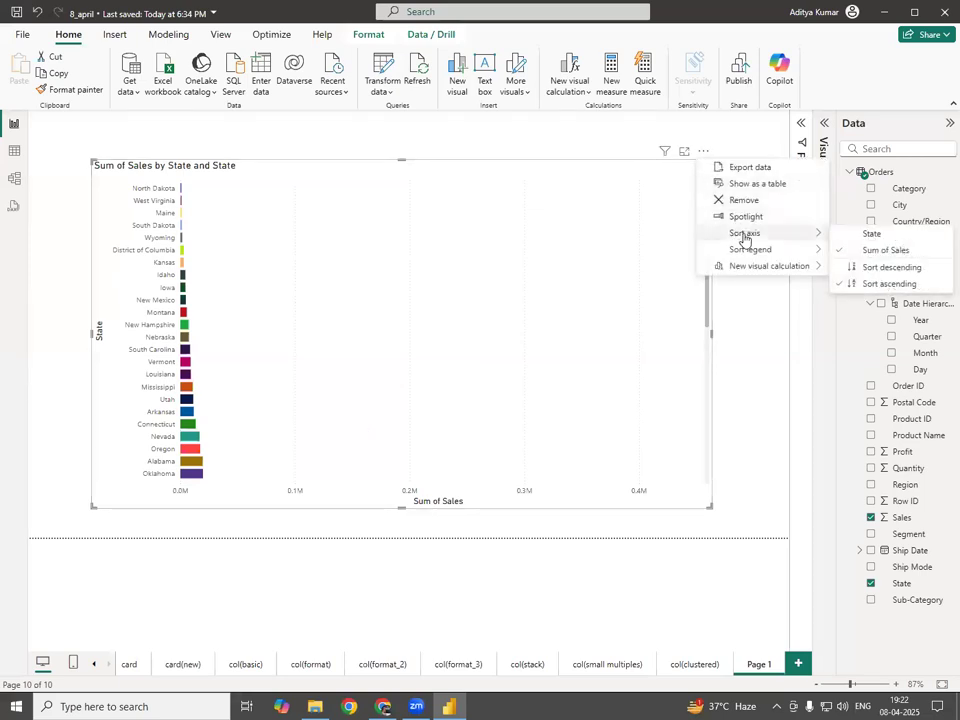
pyautogui.click(871, 236)
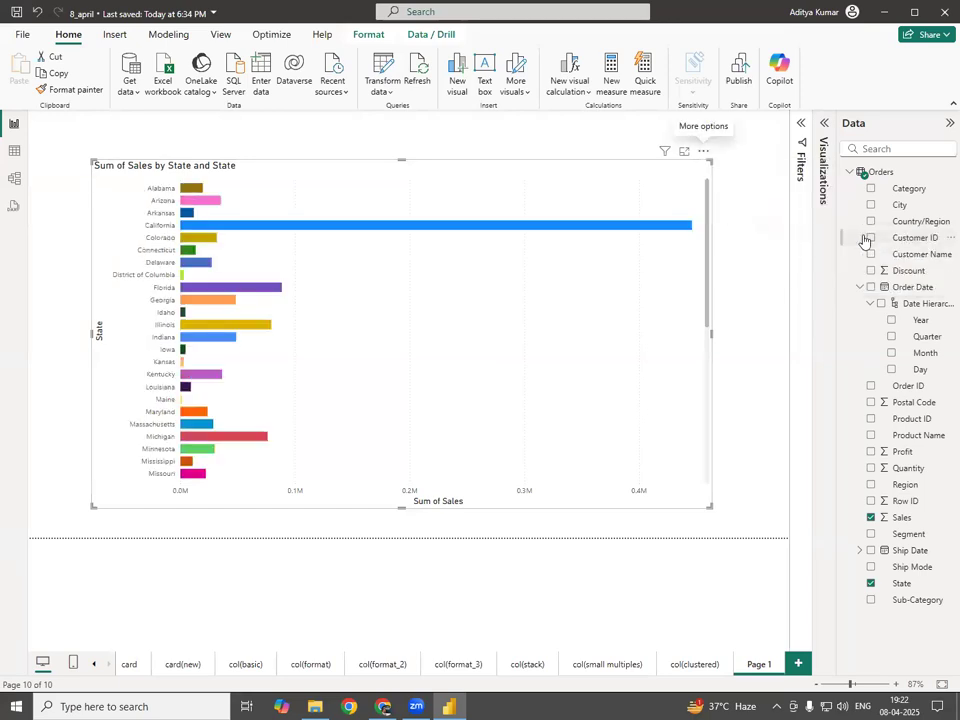
pyautogui.moveTo(710, 330); pyautogui.dragTo(786, 336)
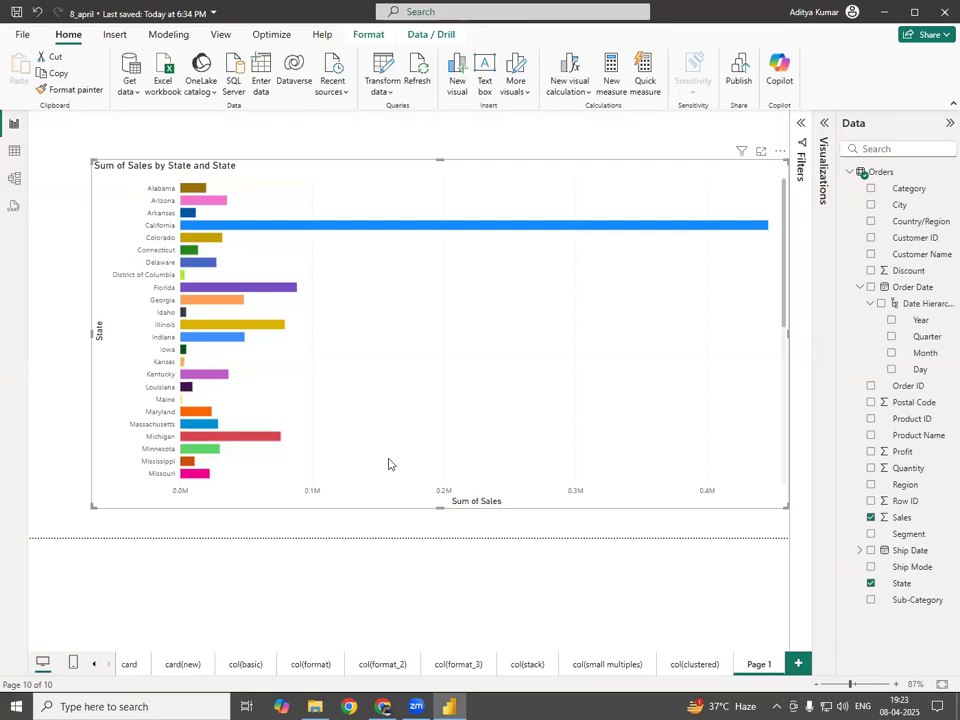
# Rename the report page Page 1 as "bar".
pyautogui.rightClick(757, 668)
pyautogui.click(795, 612)
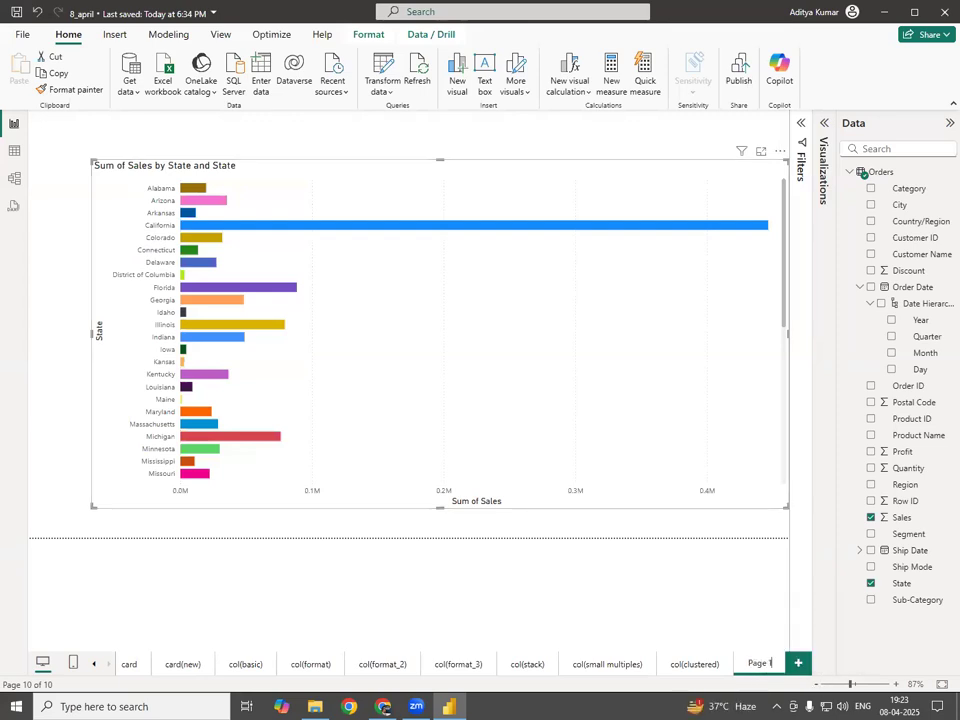
pyautogui.press('BackSpace')
pyautogui.press('BackSpace')
pyautogui.press('BackSpace')
pyautogui.press('BackSpace')
pyautogui.press('BackSpace')
pyautogui.press('BackSpace')
pyautogui.write('bar')
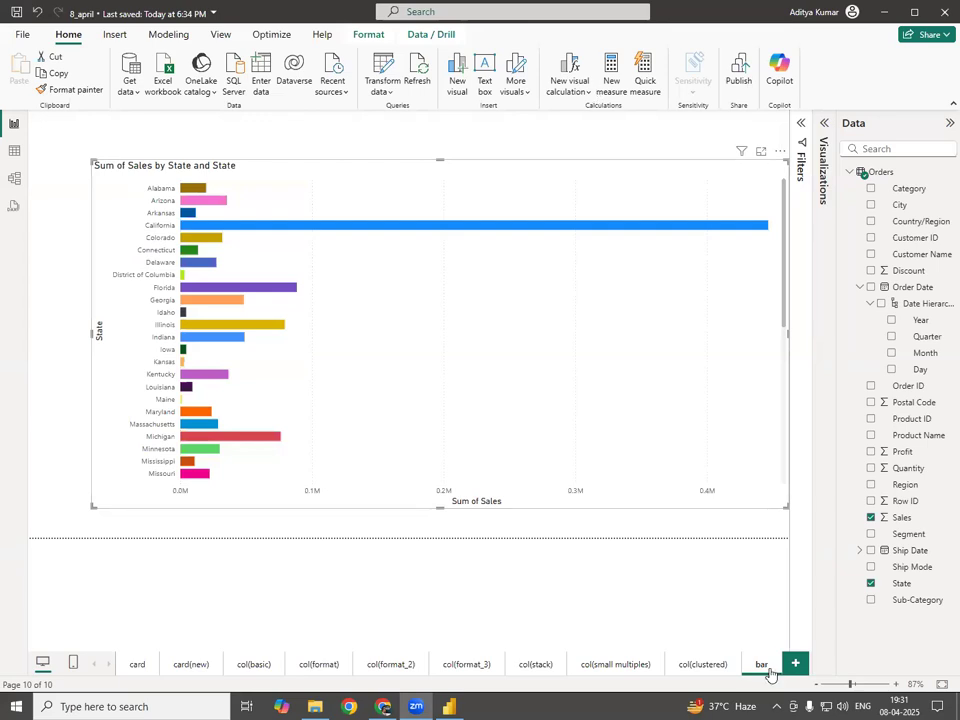
# Move the state bar chart up towards the page corner and narrow it to less than half the page width.
pyautogui.moveTo(509, 362); pyautogui.dragTo(478, 338)
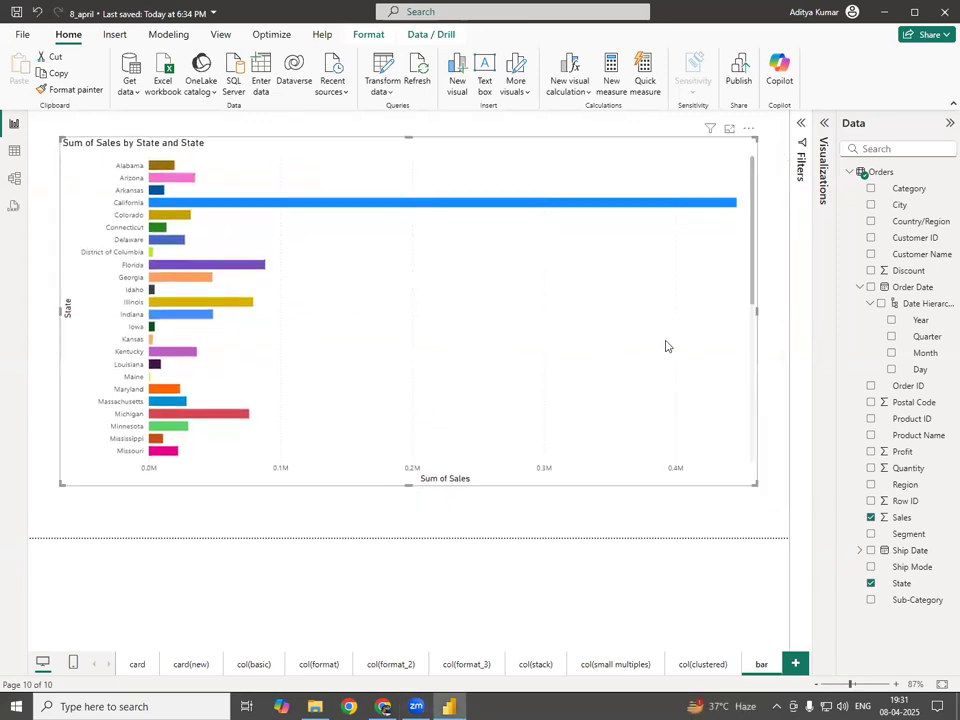
pyautogui.moveTo(501, 303); pyautogui.dragTo(370, 308)
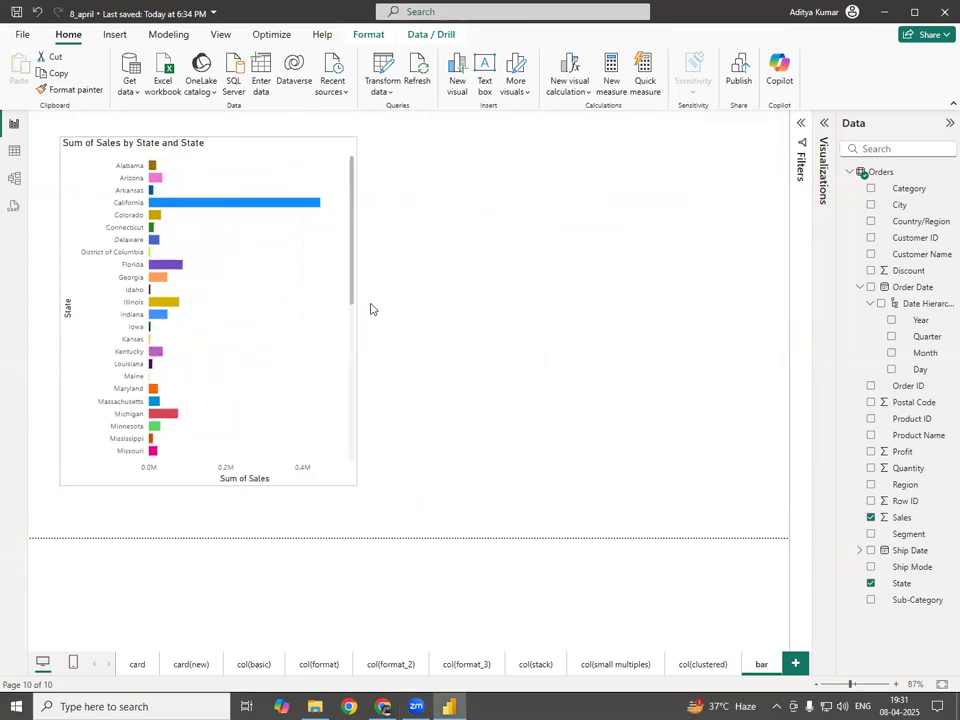
pyautogui.click(475, 323)
# Insert a clustered bar chart beside the state chart with Region on the Y-axis and Order ID and Sales on the X-axis.
pyautogui.click(824, 122)
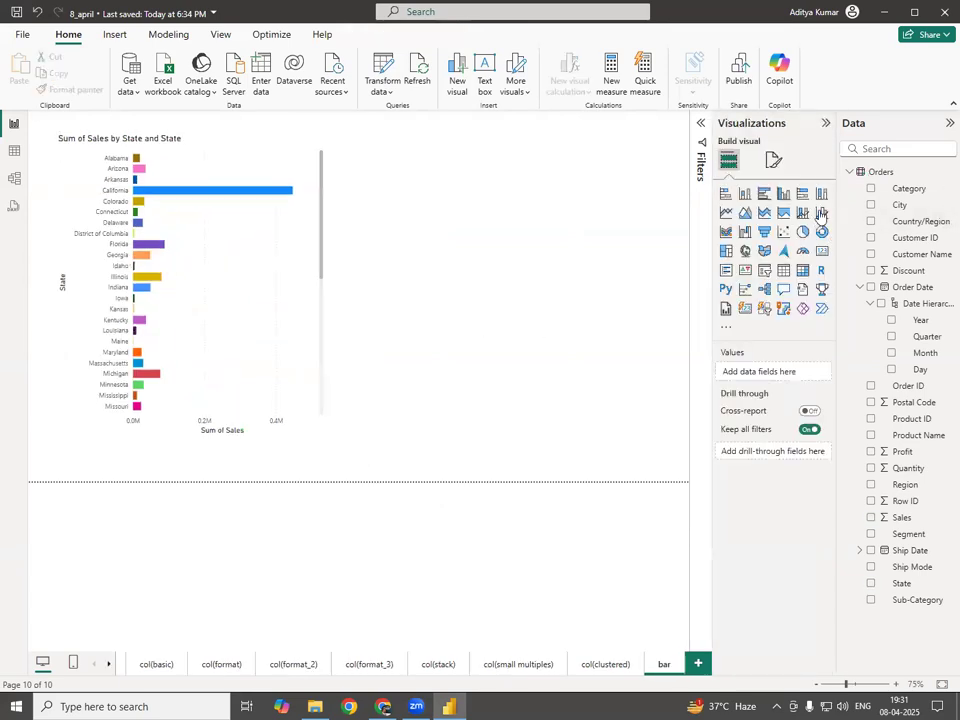
pyautogui.click(764, 197)
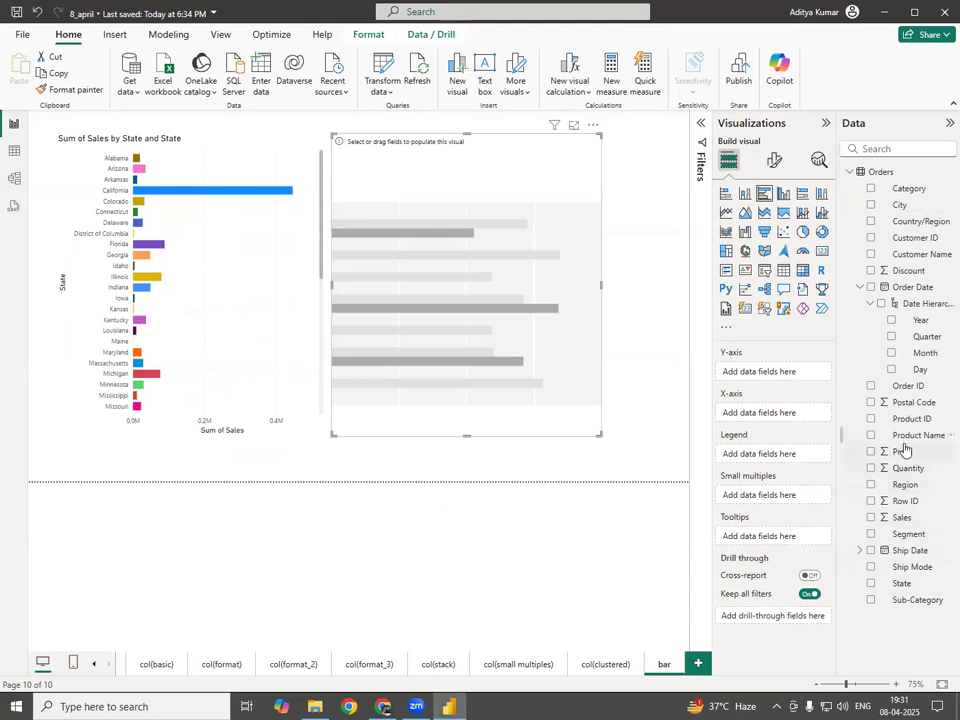
pyautogui.moveTo(908, 490); pyautogui.dragTo(777, 379)
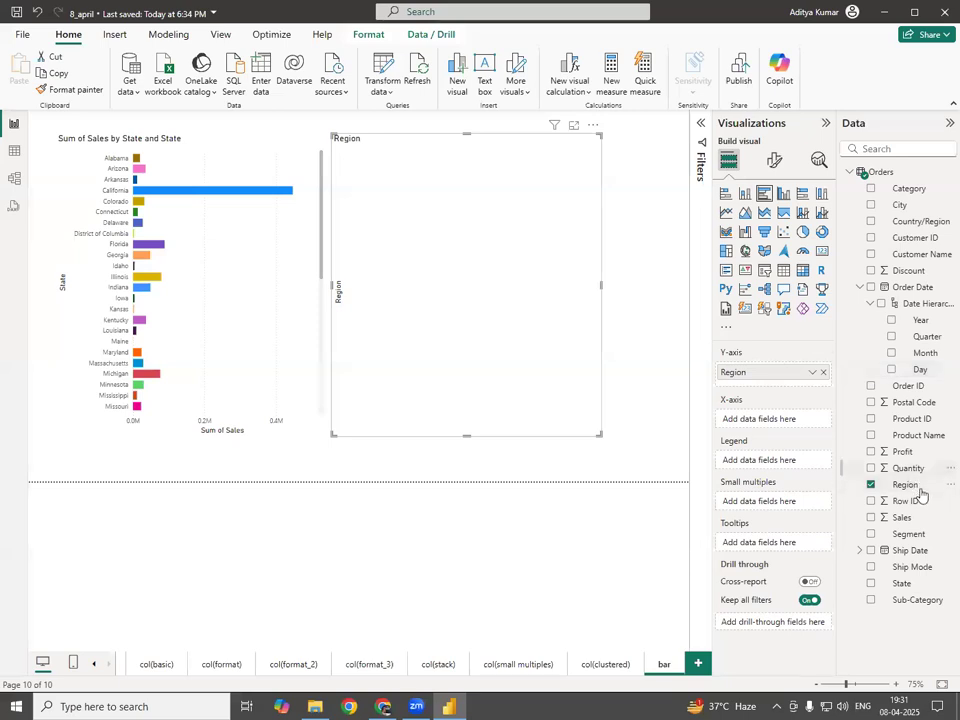
pyautogui.moveTo(921, 390); pyautogui.dragTo(803, 426)
pyautogui.moveTo(902, 517); pyautogui.dragTo(765, 432)
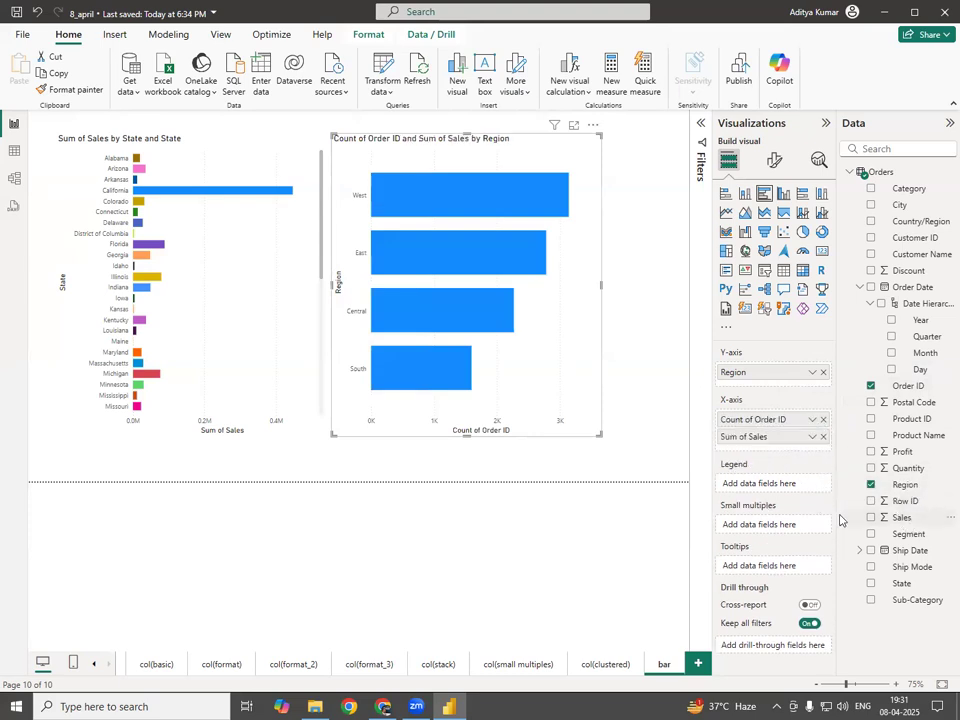
# Add Profit to the Region clustered bar chart's X-axis and collapse the Visualizations and Data panes.
pyautogui.moveTo(852, 451); pyautogui.dragTo(781, 447)
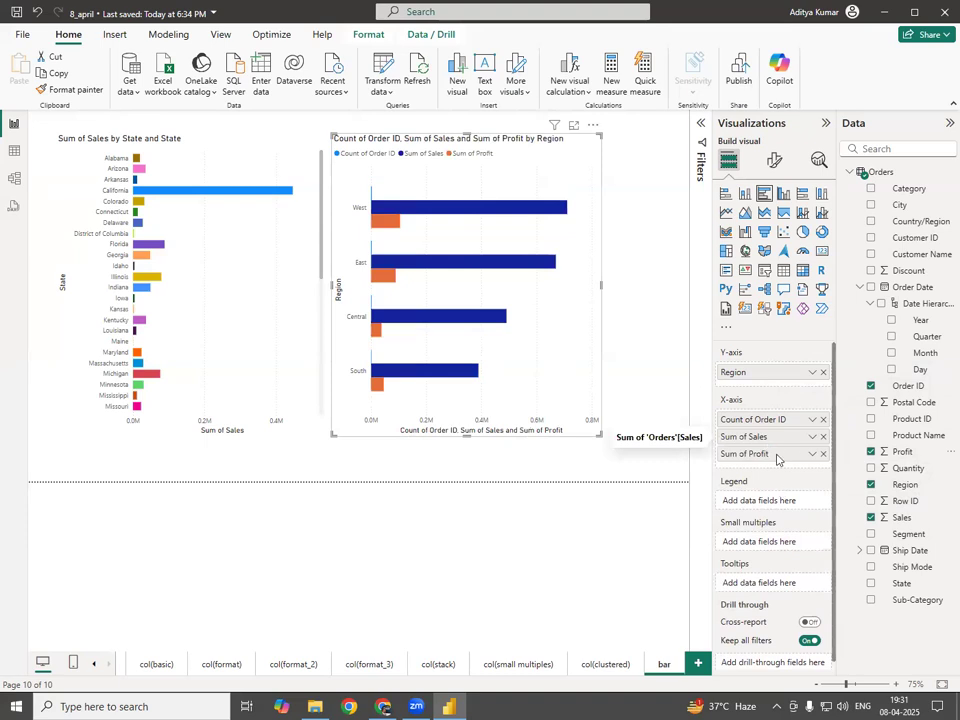
pyautogui.click(825, 122)
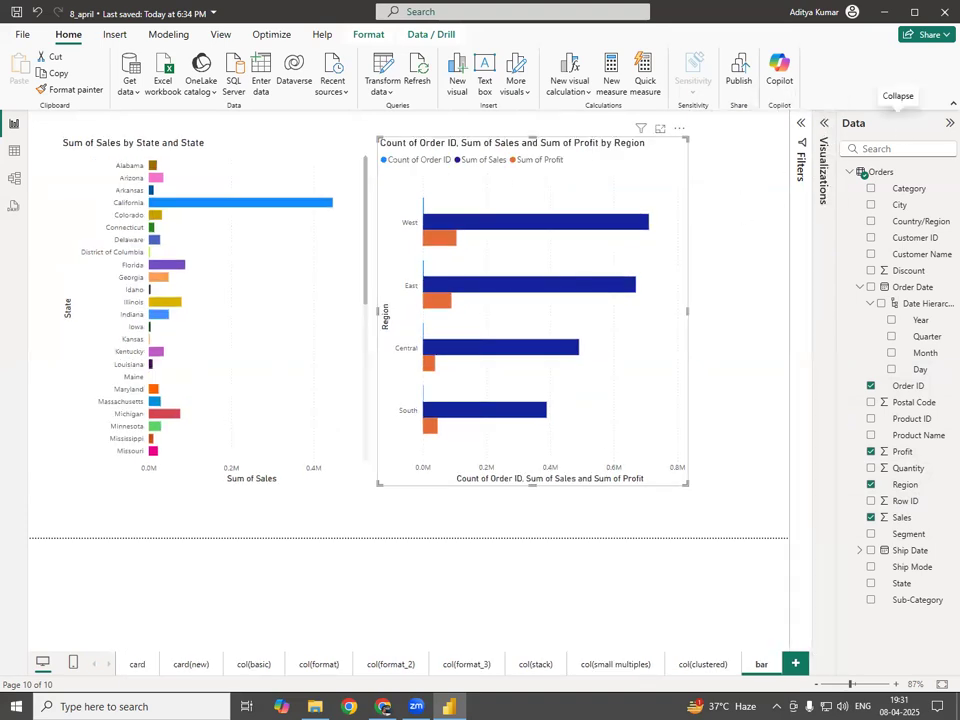
pyautogui.click(949, 122)
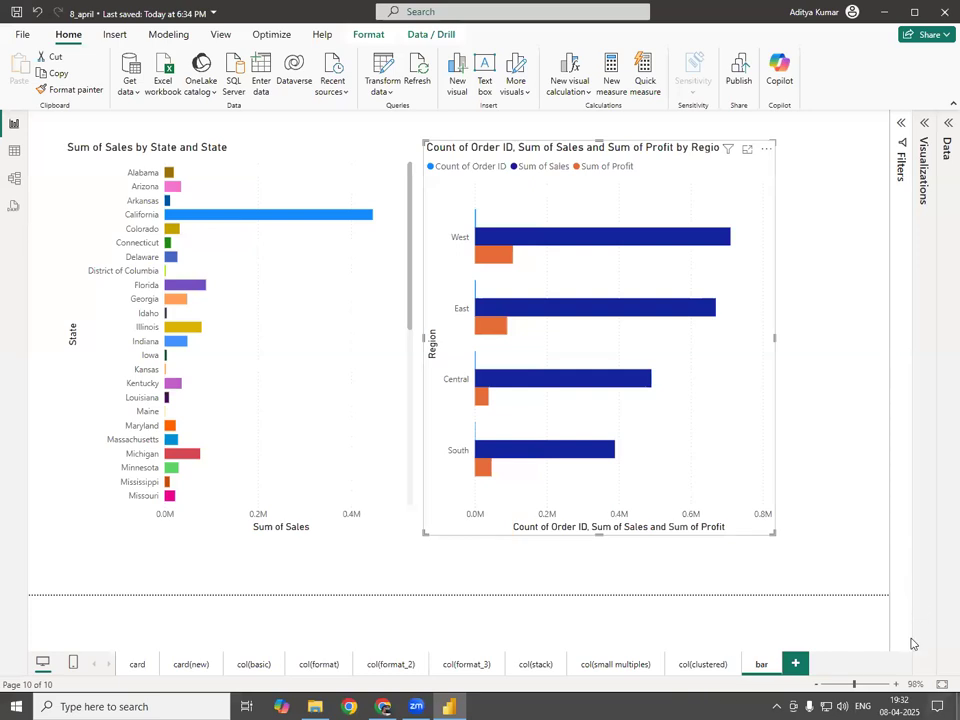
# Add a new report page and choose restaurant.csv from the dataset_4_Analysis folder on drive F as a Text/CSV data source.
pyautogui.click(795, 663)
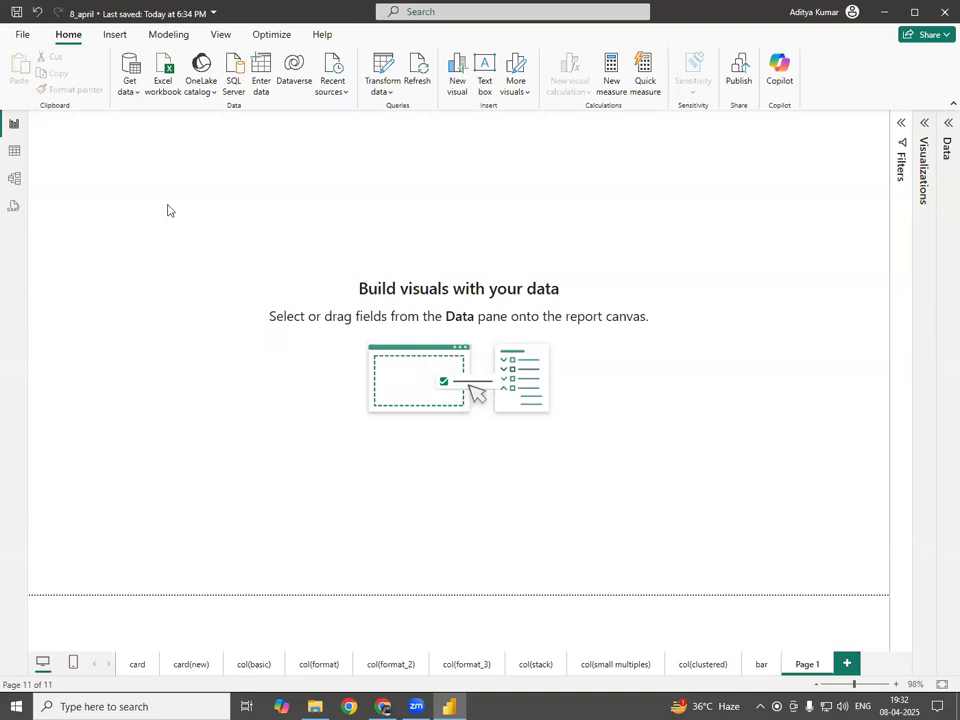
pyautogui.click(135, 90)
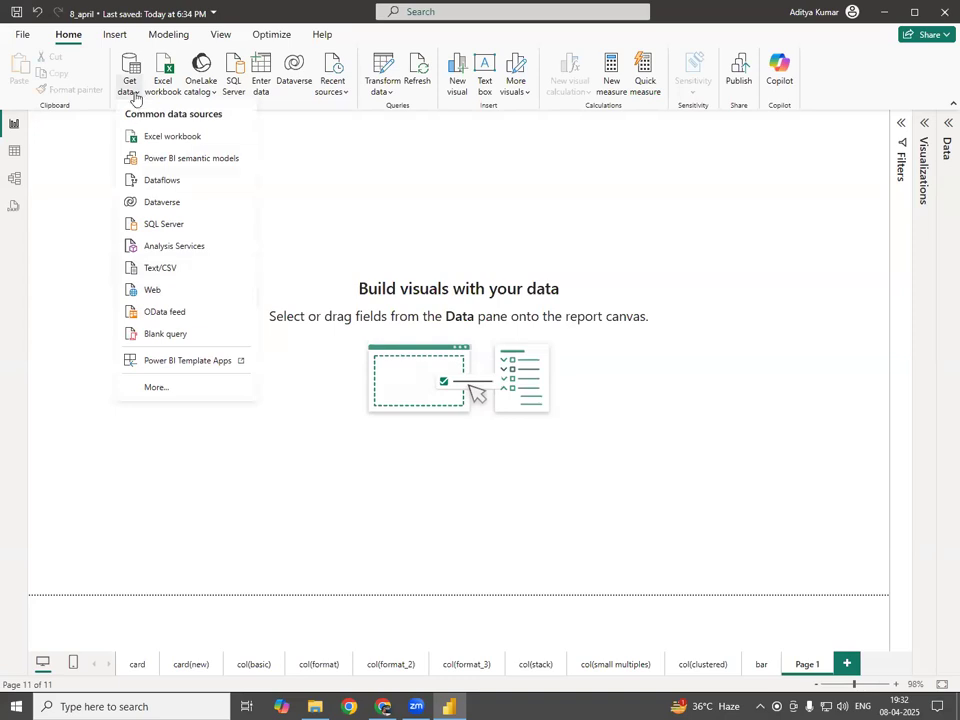
pyautogui.click(163, 268)
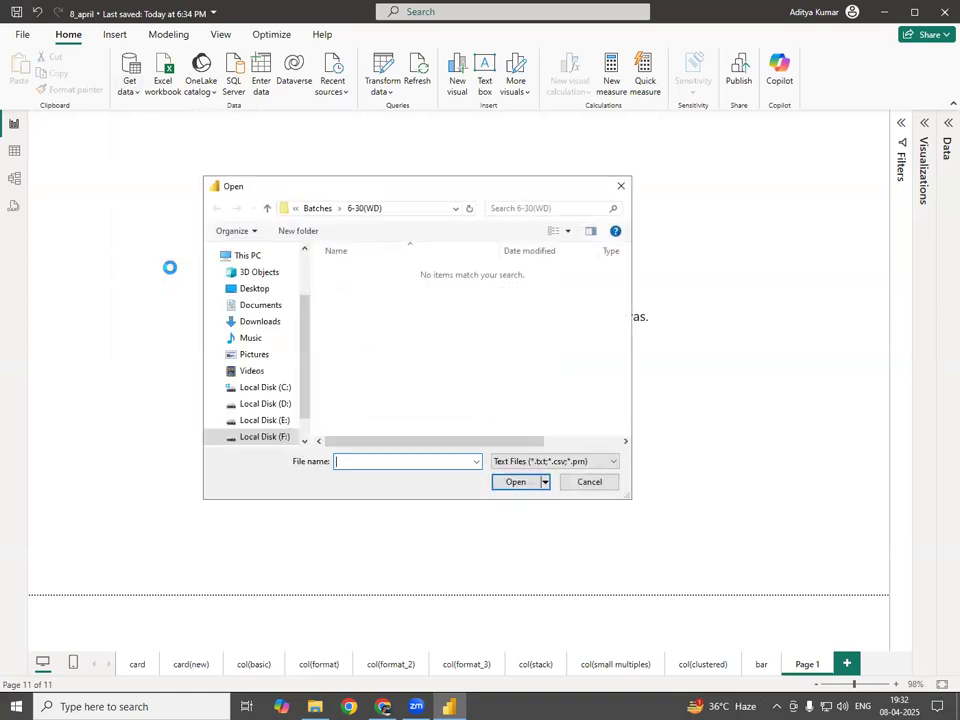
pyautogui.click(288, 440)
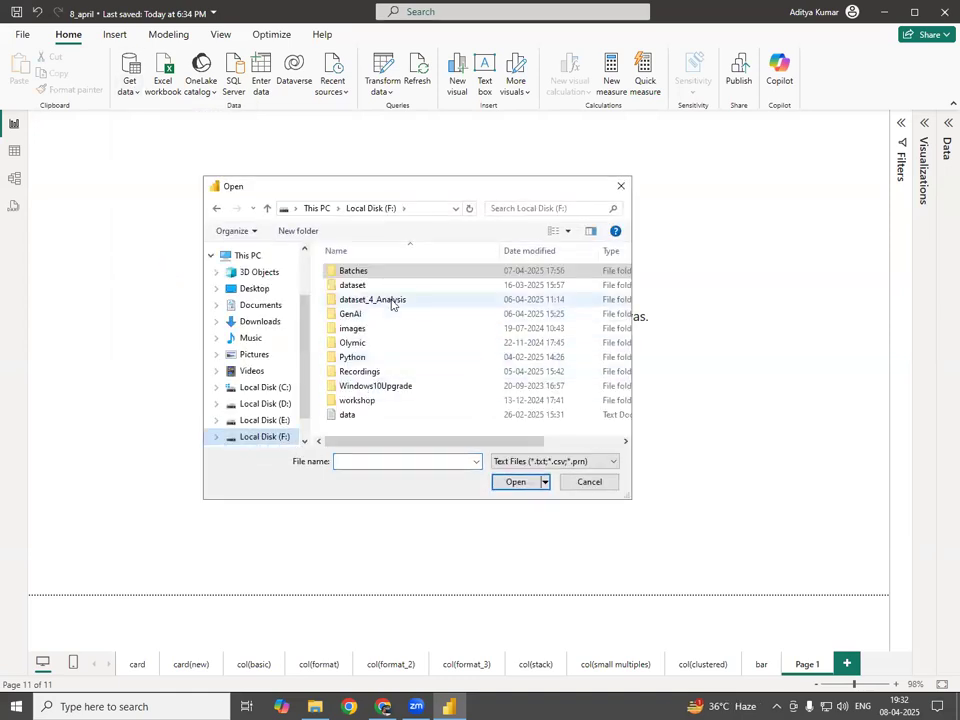
pyautogui.doubleClick(392, 302)
pyautogui.click(397, 462)
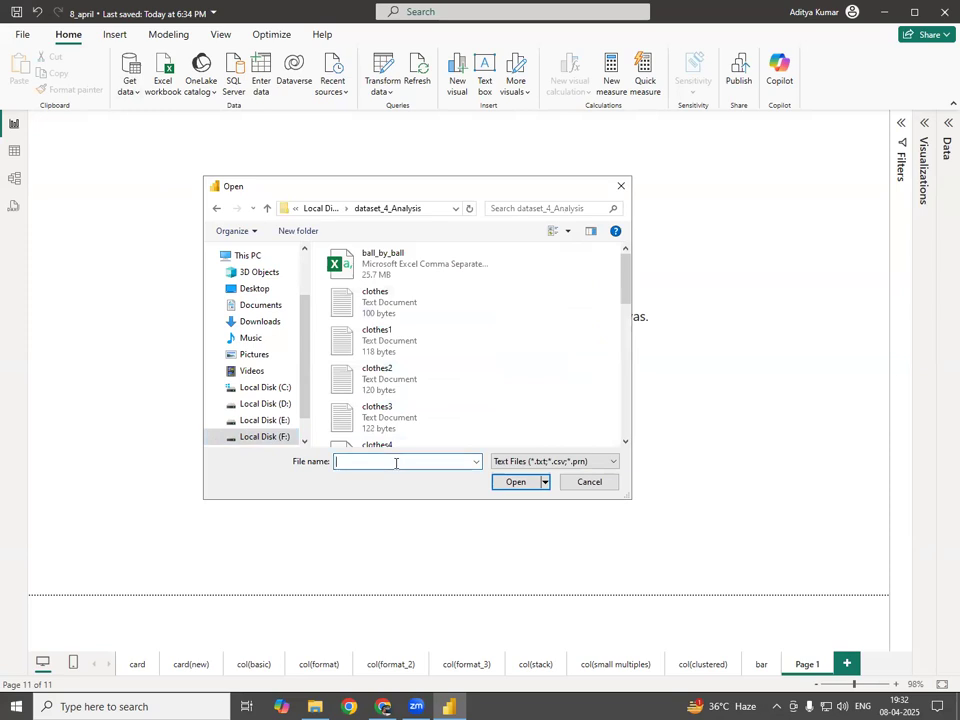
pyautogui.write('res')
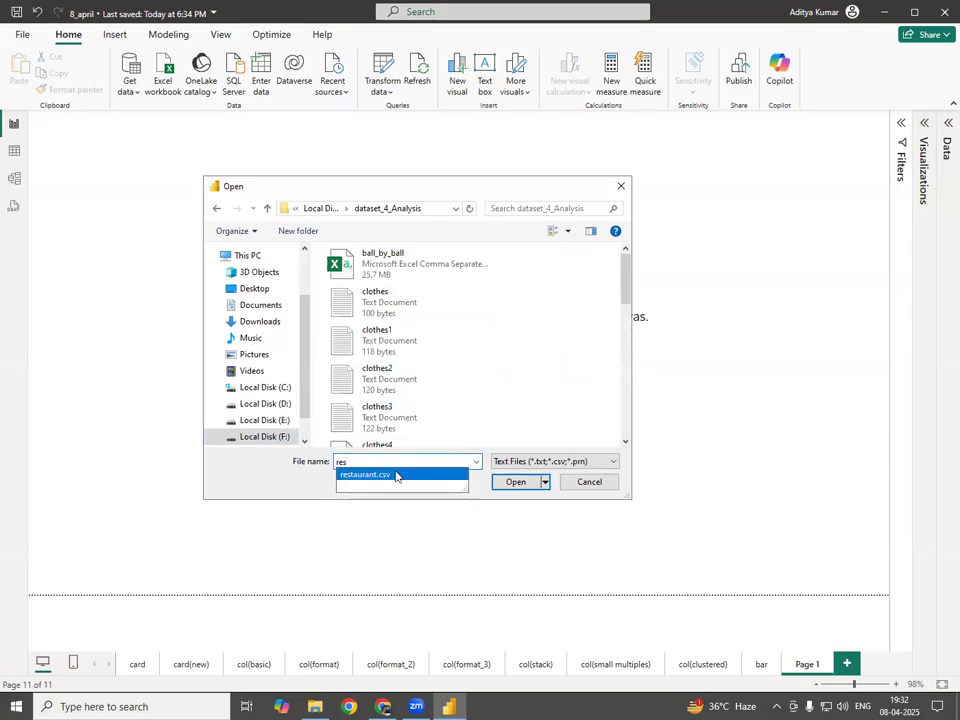
pyautogui.click(397, 476)
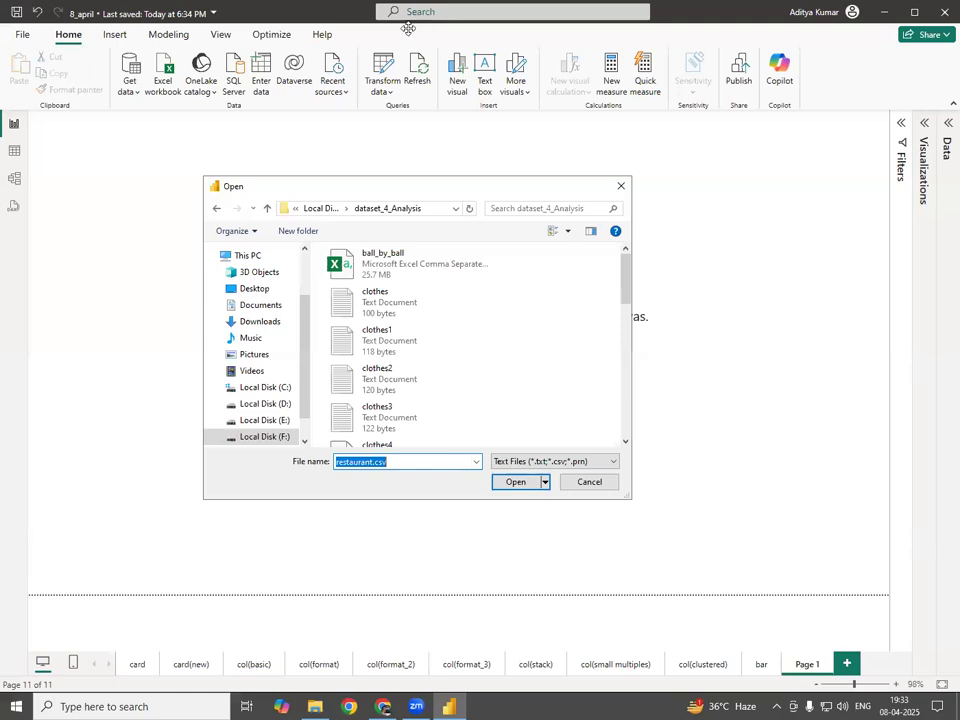
# Upload restaurant.csv from the dataset_4_Analysis folder through Zoom's file upload.
pyautogui.click(463, 548)
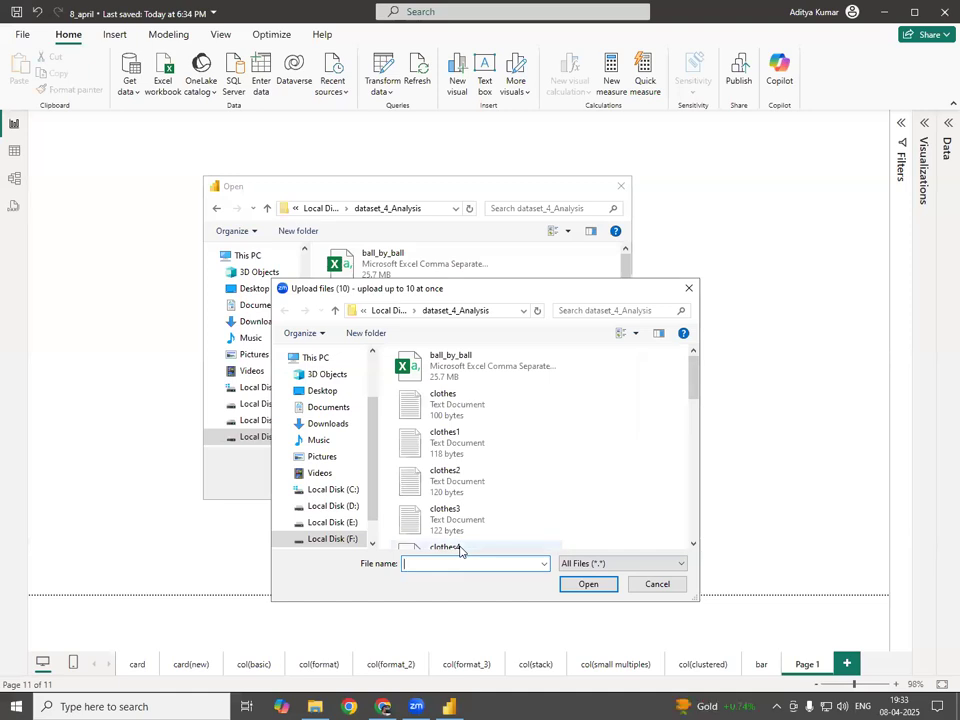
pyautogui.write('res')
pyautogui.click(454, 582)
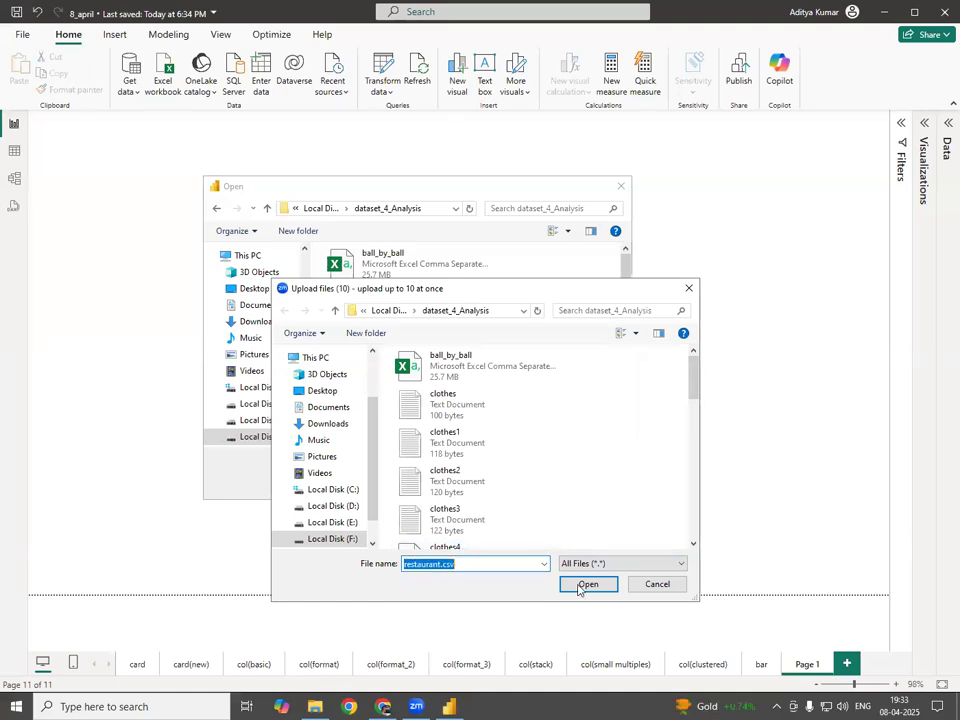
pyautogui.click(580, 588)
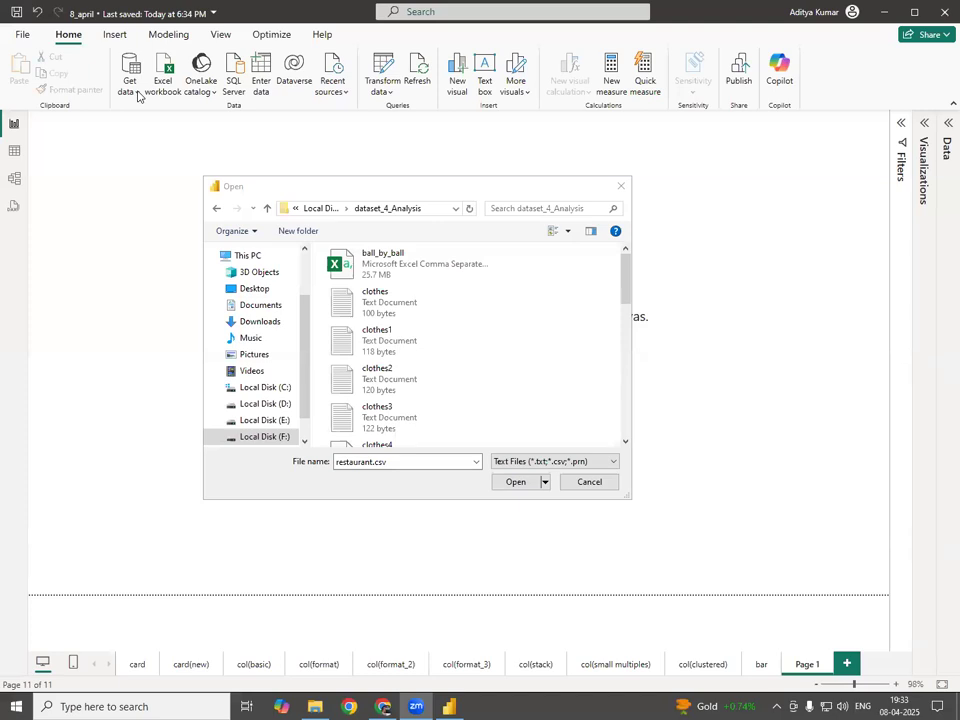
# Open the selected restaurant.csv as the data source and load its data into the report.
pyautogui.click(377, 192)
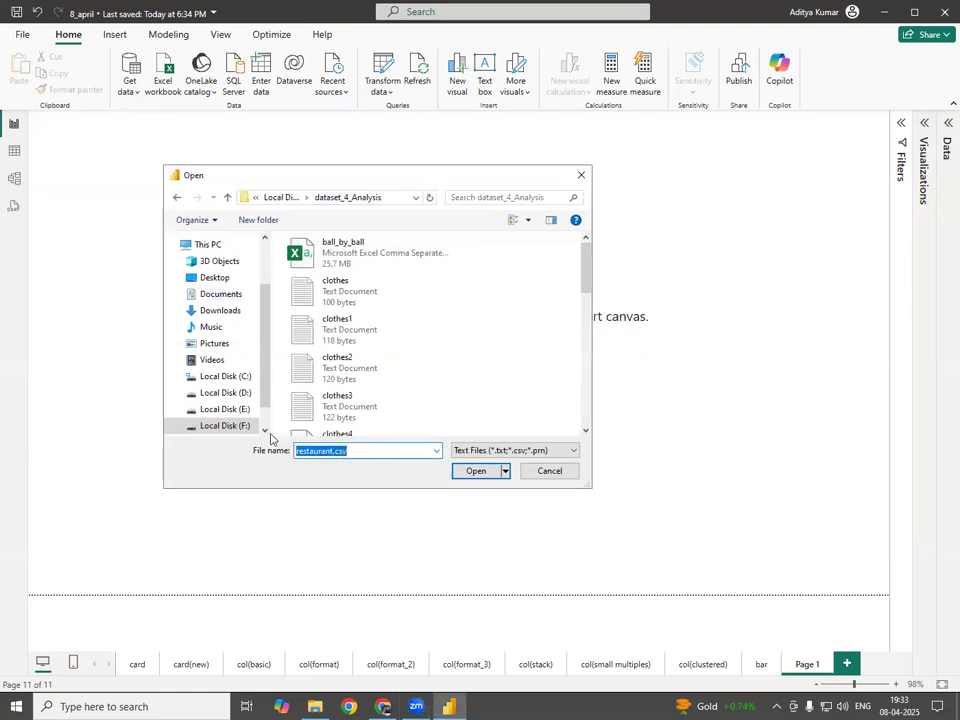
pyautogui.click(476, 473)
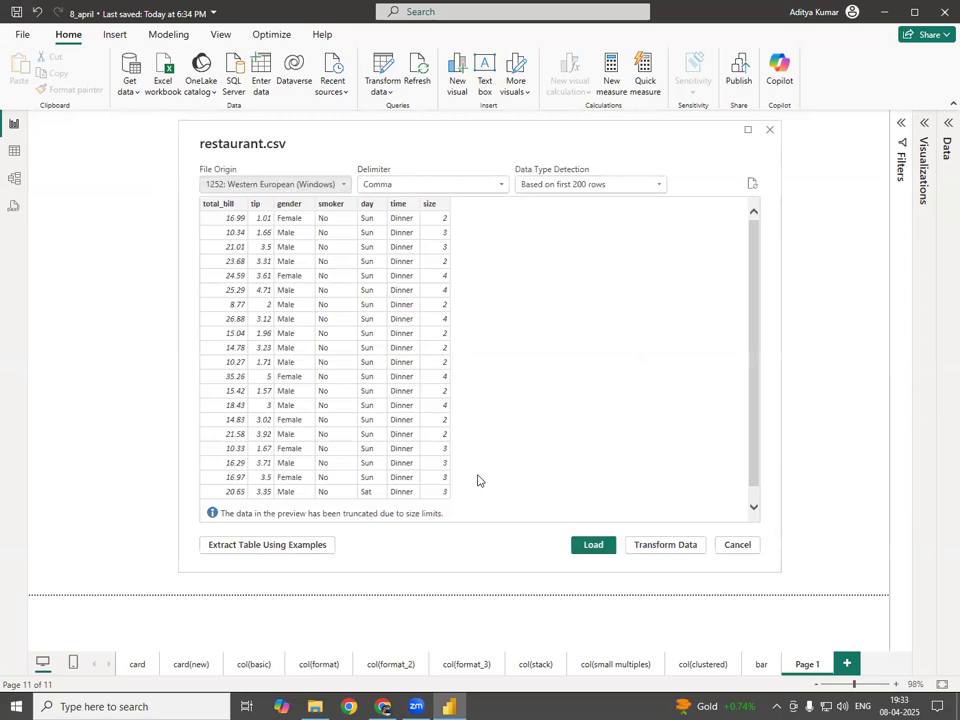
pyautogui.click(600, 548)
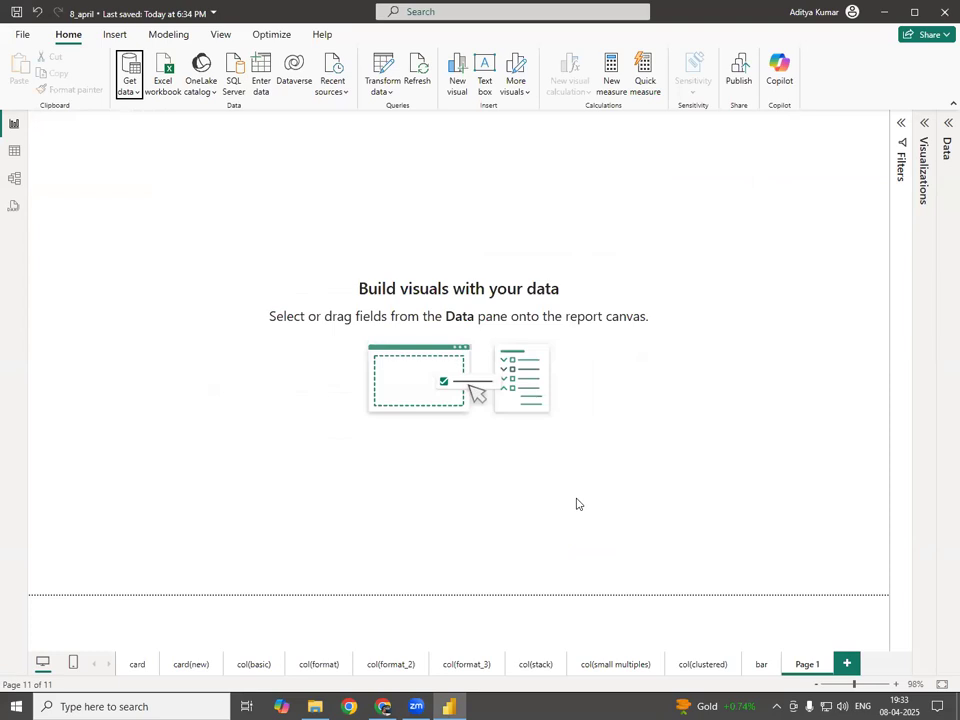
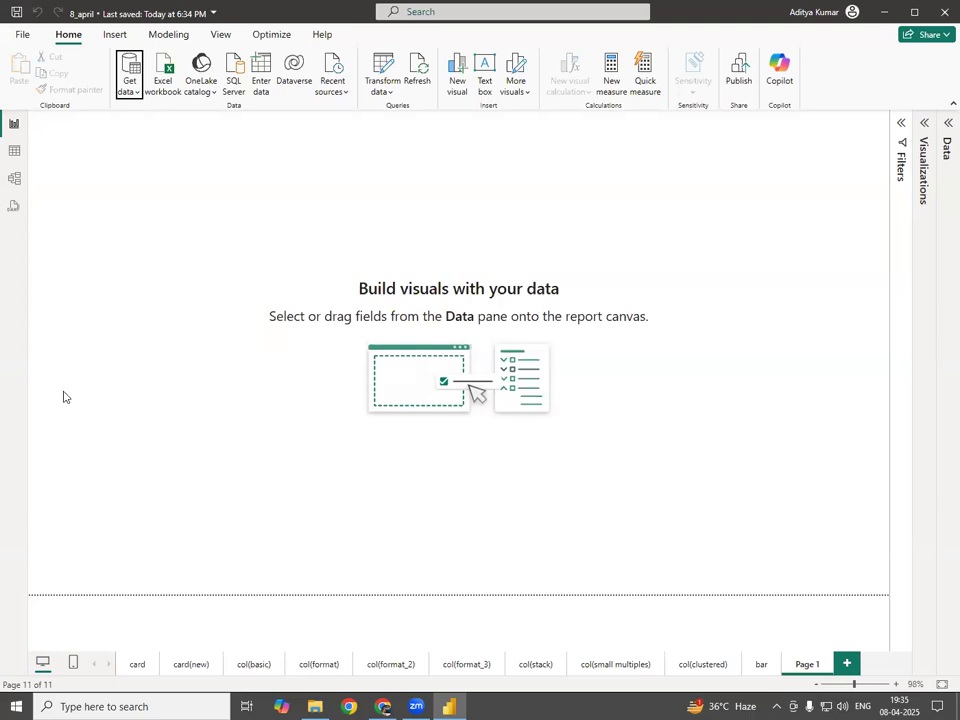
# Display the rows of the restaurant table in Table view.
pyautogui.click(14, 151)
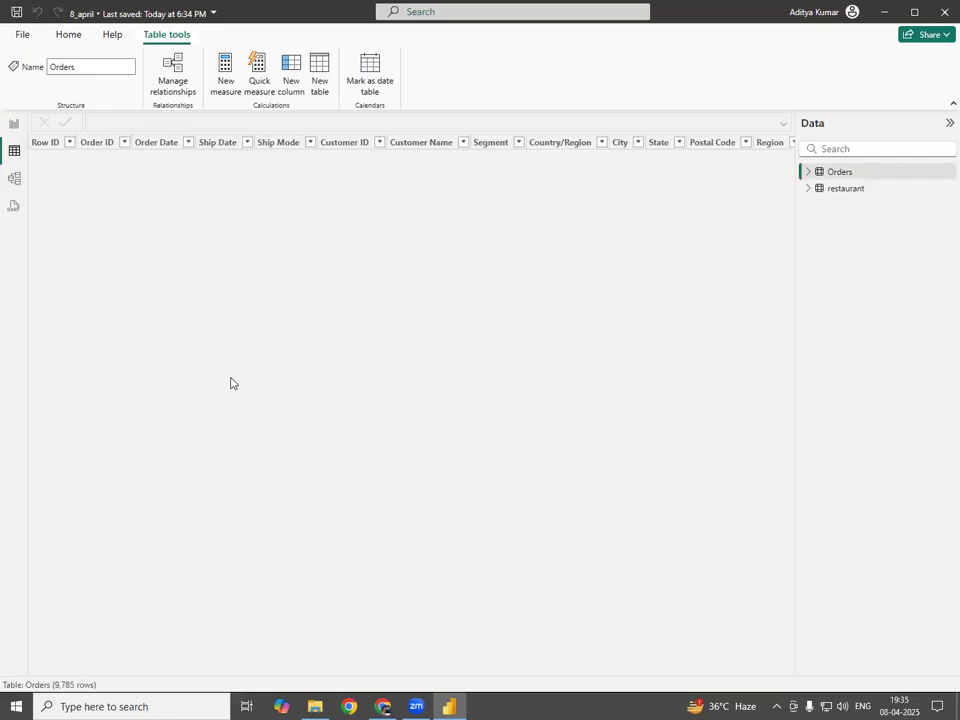
pyautogui.click(843, 188)
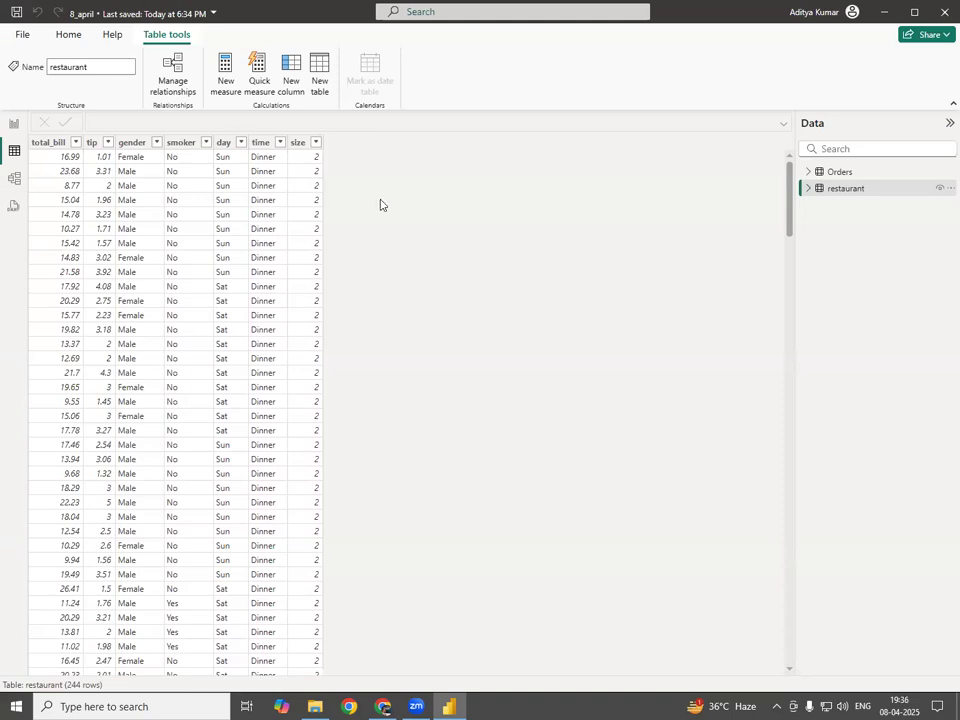
# Sketch a framed dashboard plan beside the table with three numbered items for total revenue, meal times and gender, and erase the drawing.
pyautogui.moveTo(385, 193)
pyautogui.mouseDown()
pyautogui.moveTo(688, 403)
pyautogui.moveTo(418, 398)
pyautogui.moveTo(398, 373)
pyautogui.moveTo(398, 352)
pyautogui.mouseUp()
pyautogui.click(424, 215)
pyautogui.moveTo(435, 229)
pyautogui.mouseDown()
pyautogui.moveTo(439, 208)
pyautogui.moveTo(465, 227)
pyautogui.moveTo(506, 210)
pyautogui.mouseUp()
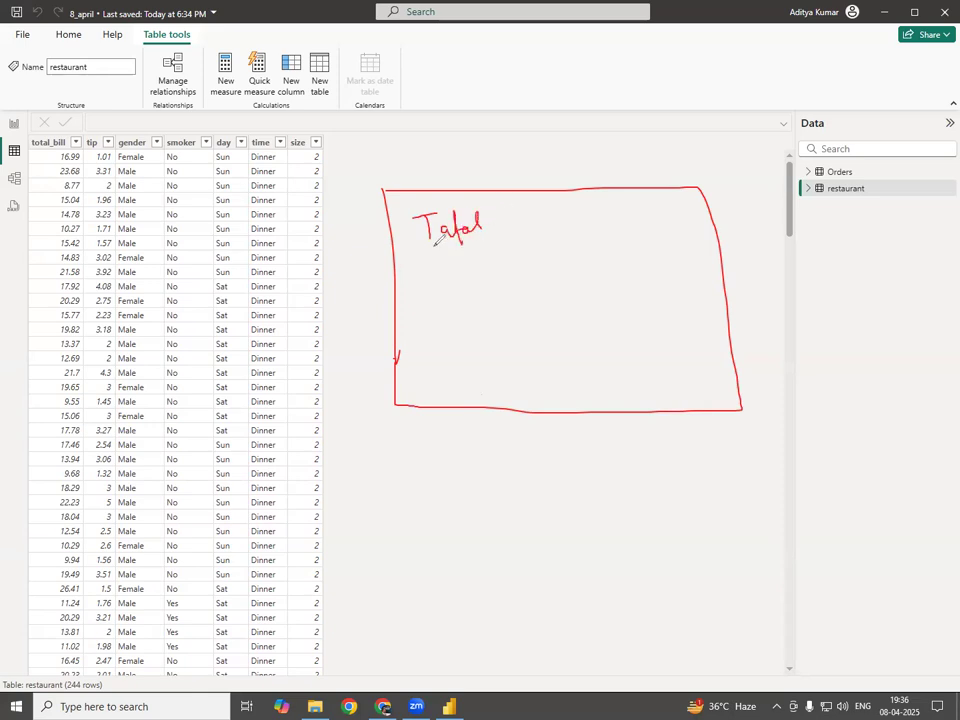
pyautogui.moveTo(429, 252); pyautogui.dragTo(490, 258)
pyautogui.moveTo(494, 203)
pyautogui.mouseDown()
pyautogui.moveTo(455, 203)
pyautogui.moveTo(419, 235)
pyautogui.moveTo(426, 305)
pyautogui.moveTo(516, 261)
pyautogui.moveTo(495, 203)
pyautogui.mouseUp()
pyautogui.moveTo(431, 273); pyautogui.dragTo(505, 270)
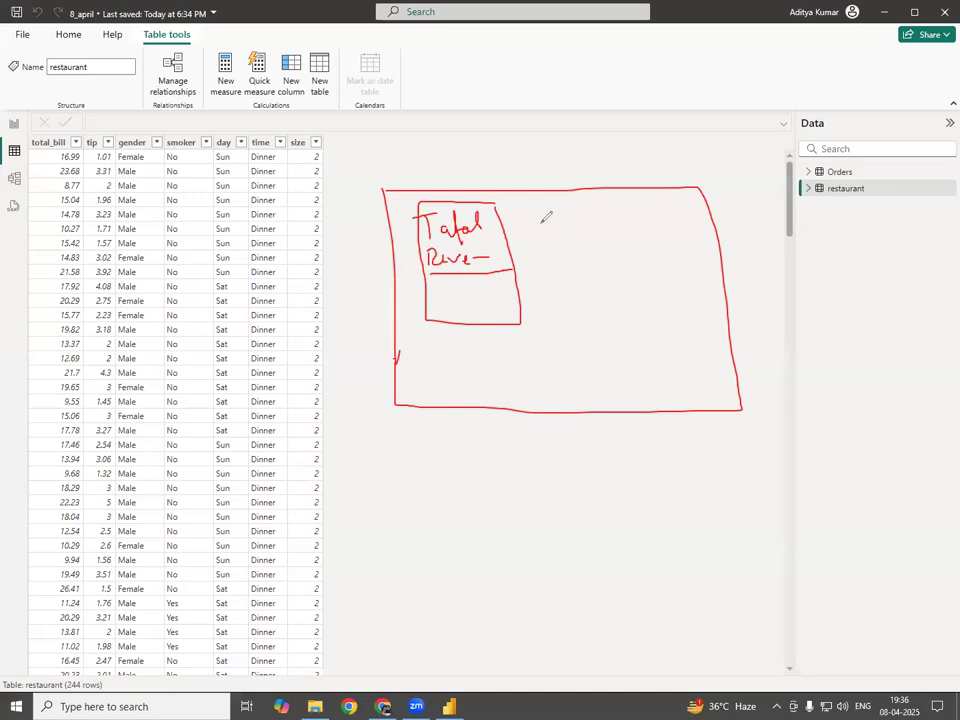
pyautogui.moveTo(549, 214)
pyautogui.mouseDown()
pyautogui.moveTo(553, 232)
pyautogui.moveTo(612, 228)
pyautogui.mouseUp()
pyautogui.moveTo(562, 256)
pyautogui.mouseDown()
pyautogui.moveTo(564, 268)
pyautogui.moveTo(601, 265)
pyautogui.moveTo(566, 300)
pyautogui.moveTo(611, 293)
pyautogui.mouseUp()
pyautogui.moveTo(392, 205)
pyautogui.mouseDown()
pyautogui.moveTo(393, 216)
pyautogui.moveTo(402, 208)
pyautogui.mouseUp()
pyautogui.moveTo(534, 206)
pyautogui.mouseDown()
pyautogui.moveTo(546, 220)
pyautogui.moveTo(545, 205)
pyautogui.mouseUp()
pyautogui.moveTo(418, 341)
pyautogui.mouseDown()
pyautogui.moveTo(421, 355)
pyautogui.moveTo(418, 337)
pyautogui.mouseUp()
pyautogui.moveTo(496, 350)
pyautogui.mouseDown()
pyautogui.moveTo(543, 351)
pyautogui.moveTo(553, 363)
pyautogui.mouseUp()
pyautogui.moveTo(586, 321)
pyautogui.mouseDown()
pyautogui.moveTo(566, 352)
pyautogui.moveTo(602, 321)
pyautogui.moveTo(590, 376)
pyautogui.moveTo(620, 379)
pyautogui.moveTo(614, 386)
pyautogui.mouseUp()
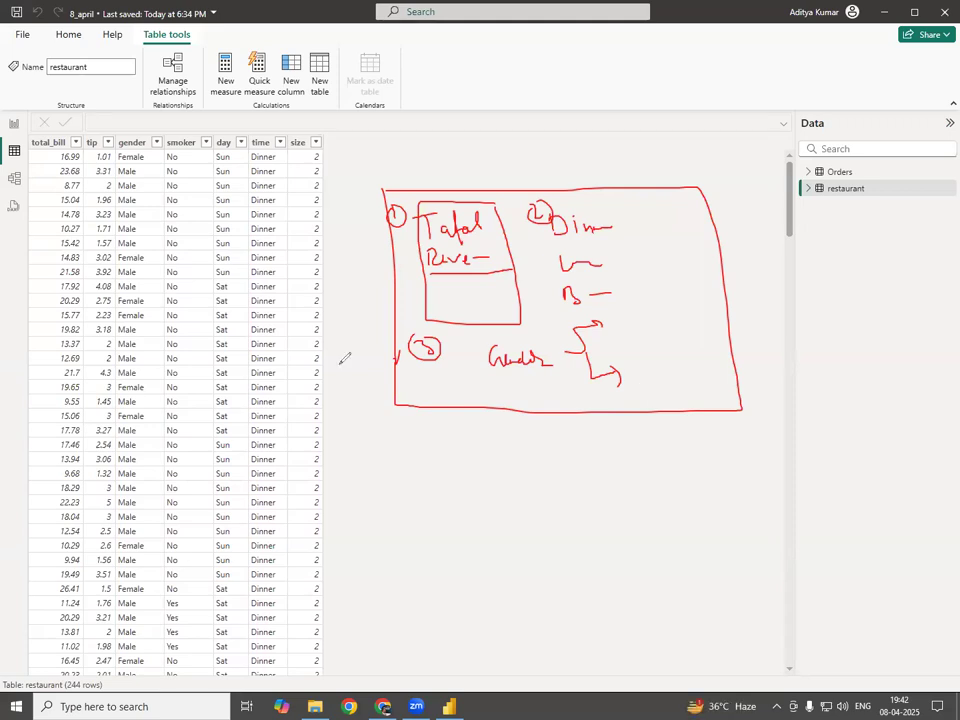
pyautogui.press('e')
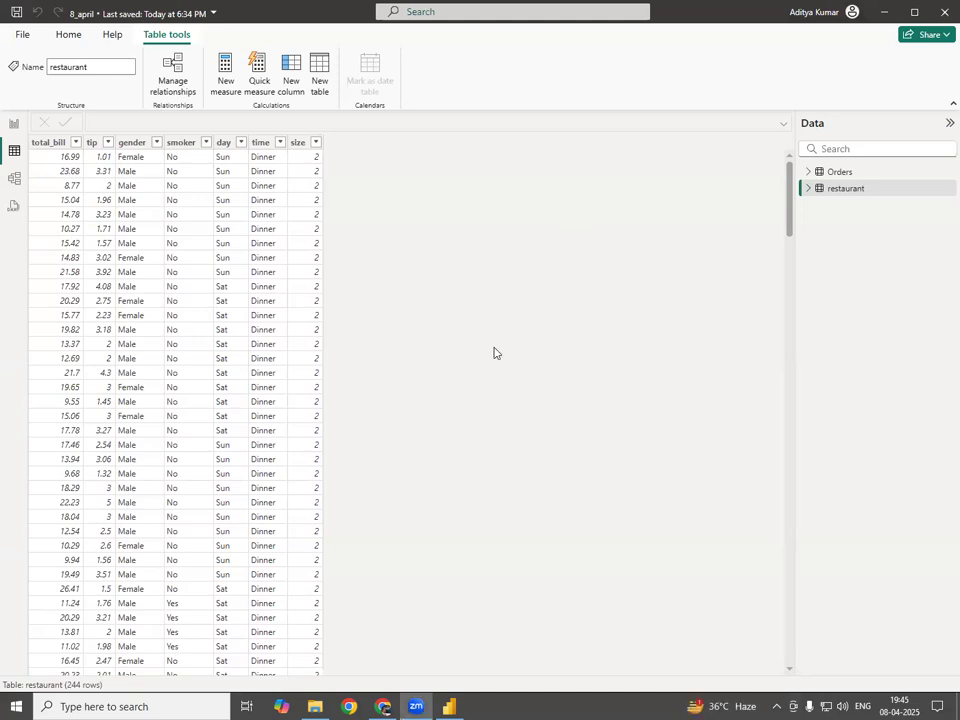
# View the shared screenshot of a restaurant dashboard and close it.
pyautogui.click(617, 300)
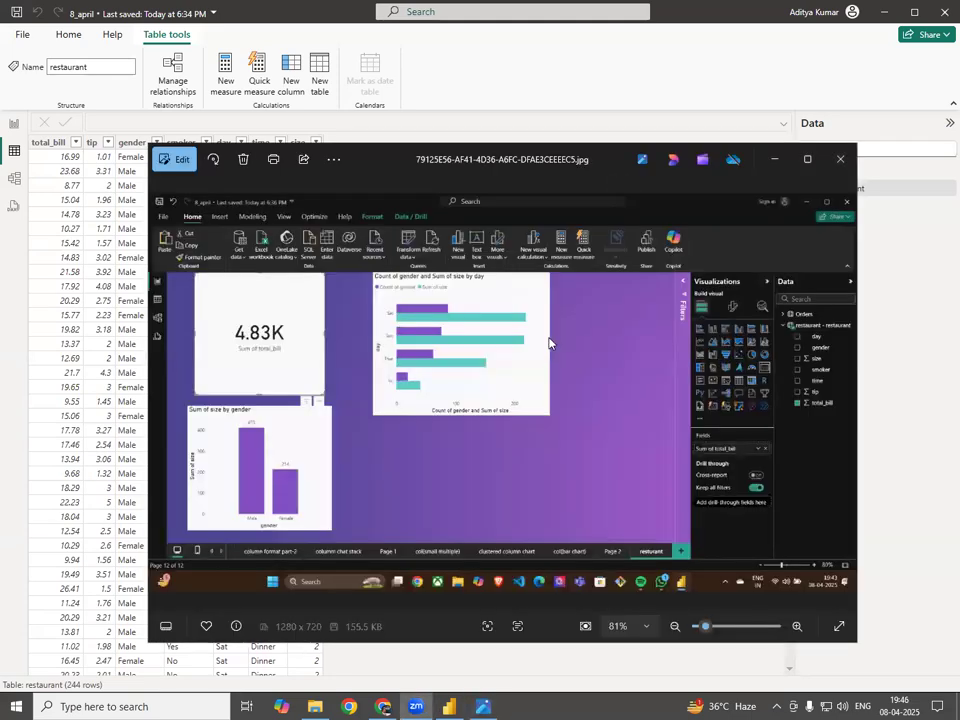
pyautogui.click(840, 159)
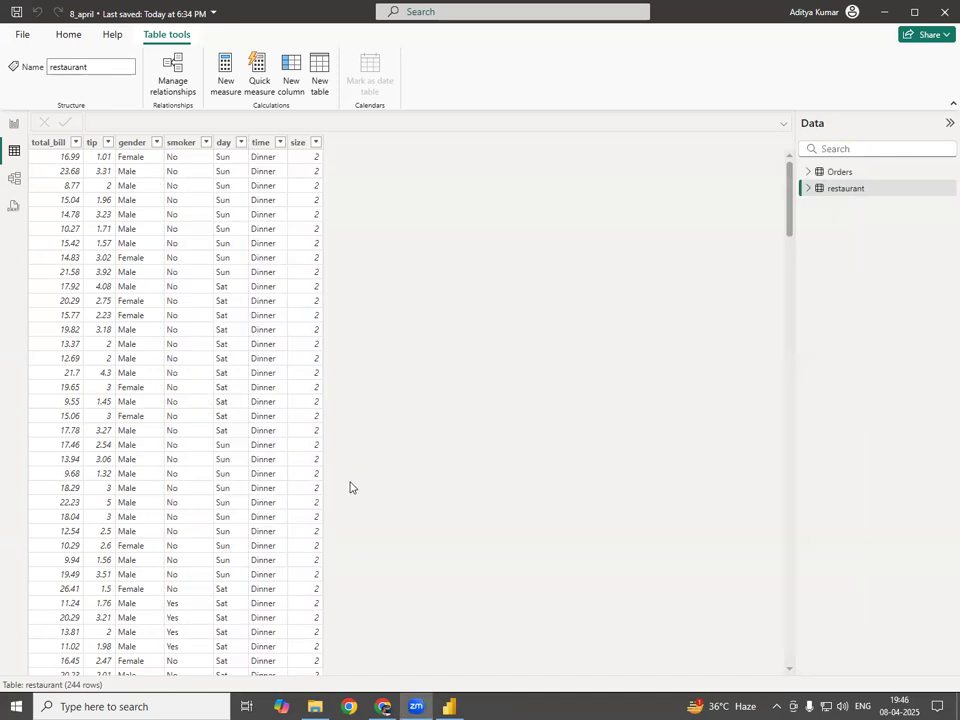
# Return to Report view and insert a card on the new page showing the restaurant table's total_bill.
pyautogui.click(13, 126)
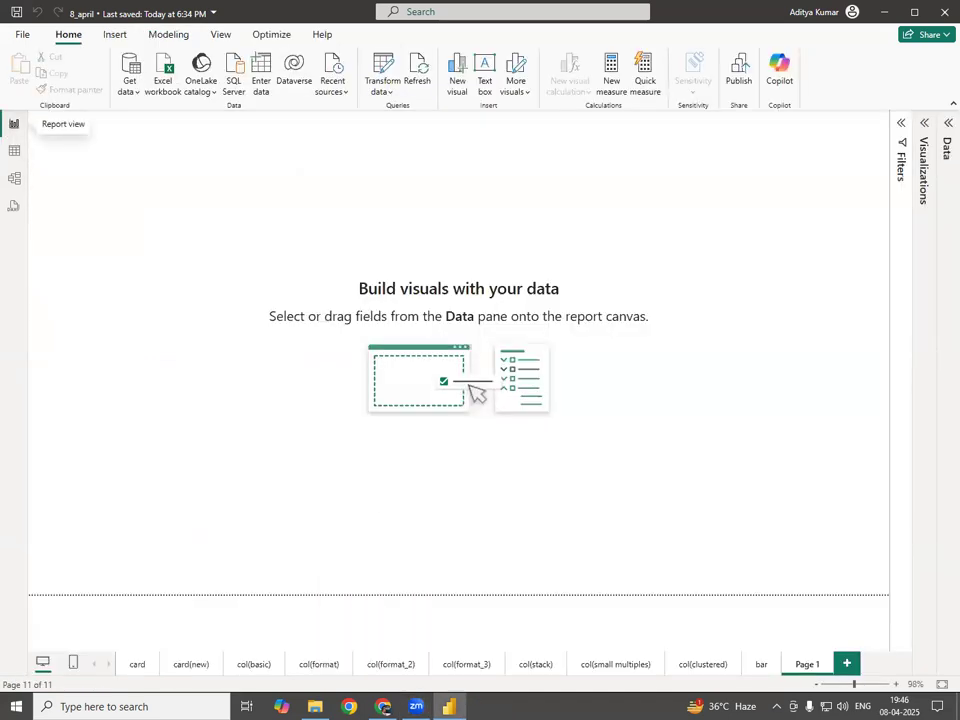
pyautogui.click(927, 123)
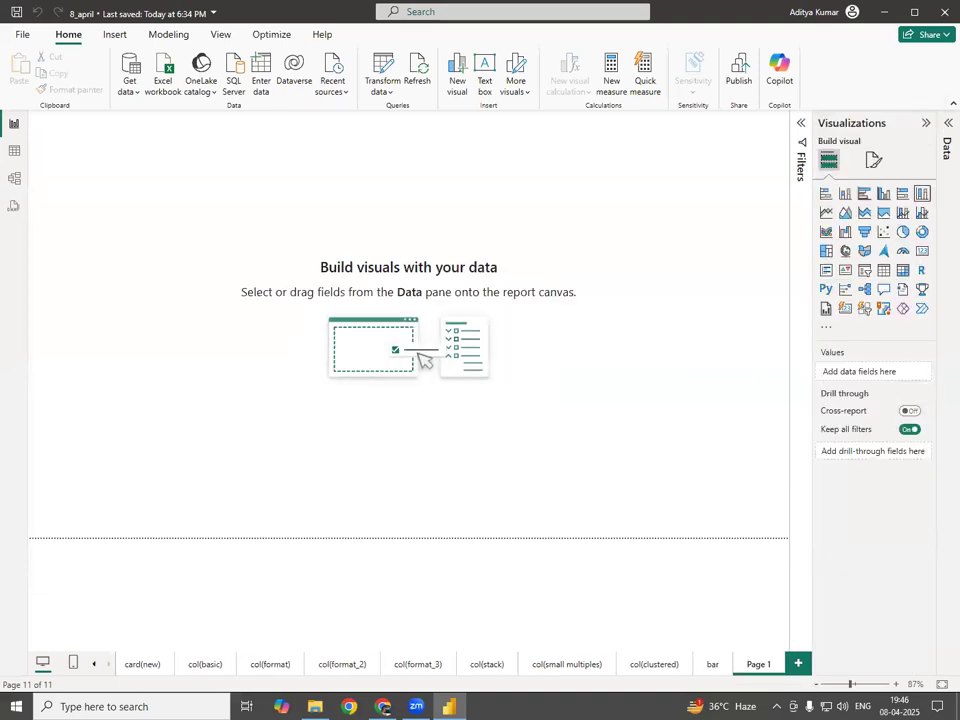
pyautogui.click(947, 388)
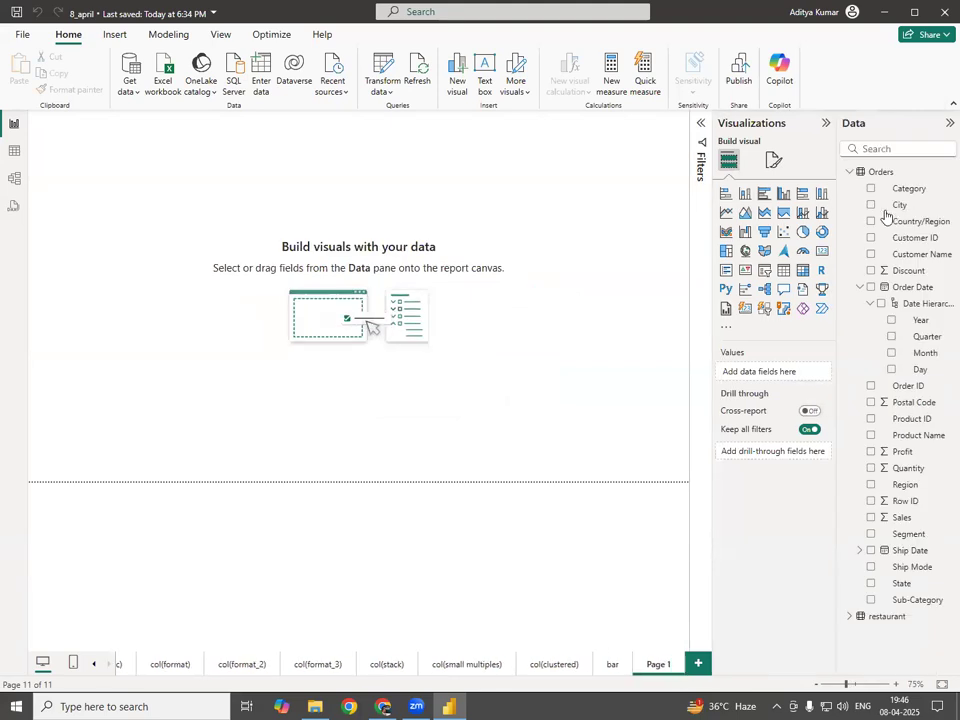
pyautogui.click(849, 173)
pyautogui.click(850, 189)
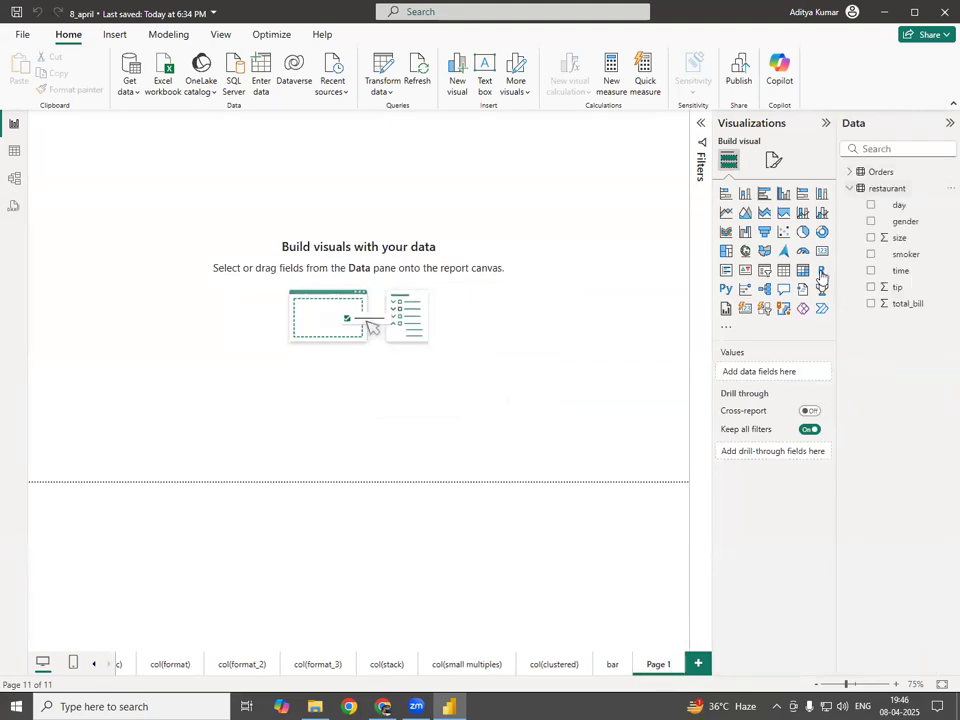
pyautogui.click(822, 250)
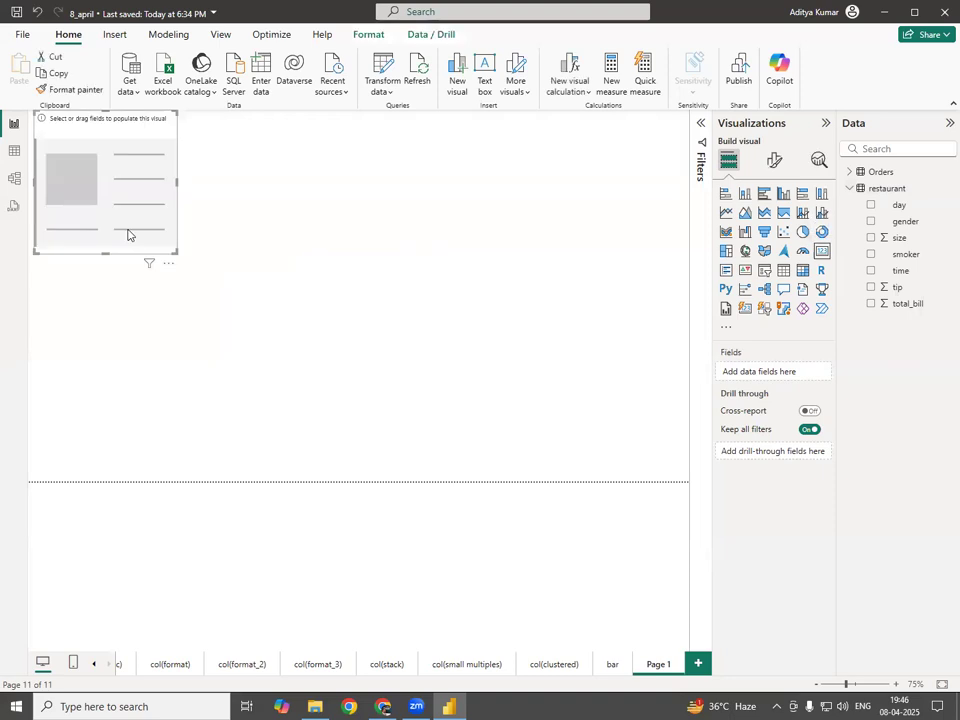
pyautogui.click(870, 303)
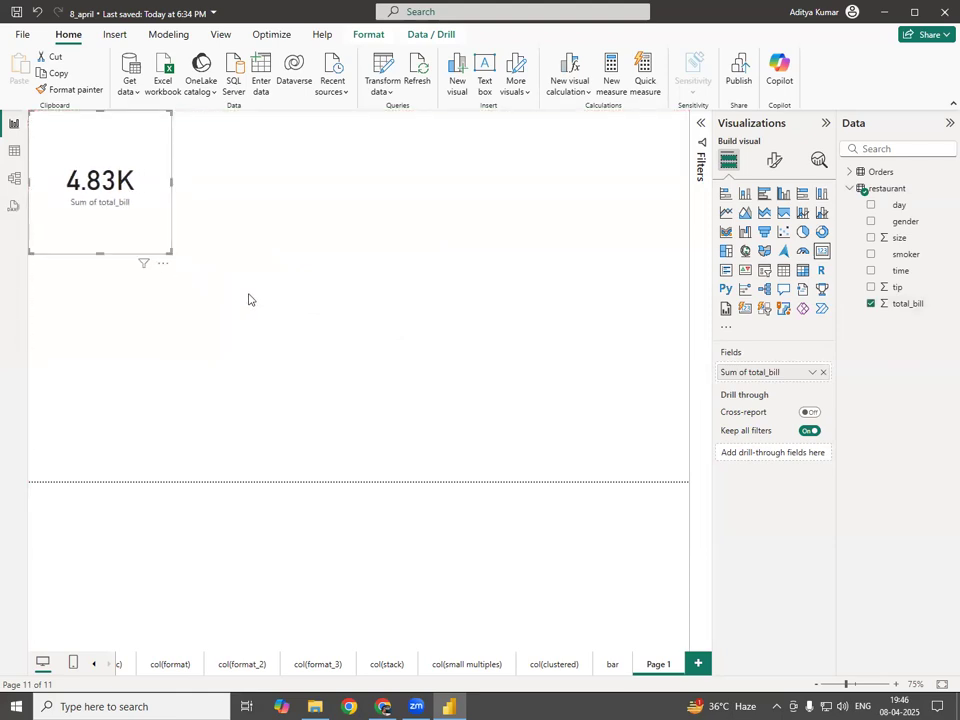
# Insert a stacked column chart below the card with time on the X-axis and total_bill on the Y-axis.
pyautogui.click(372, 397)
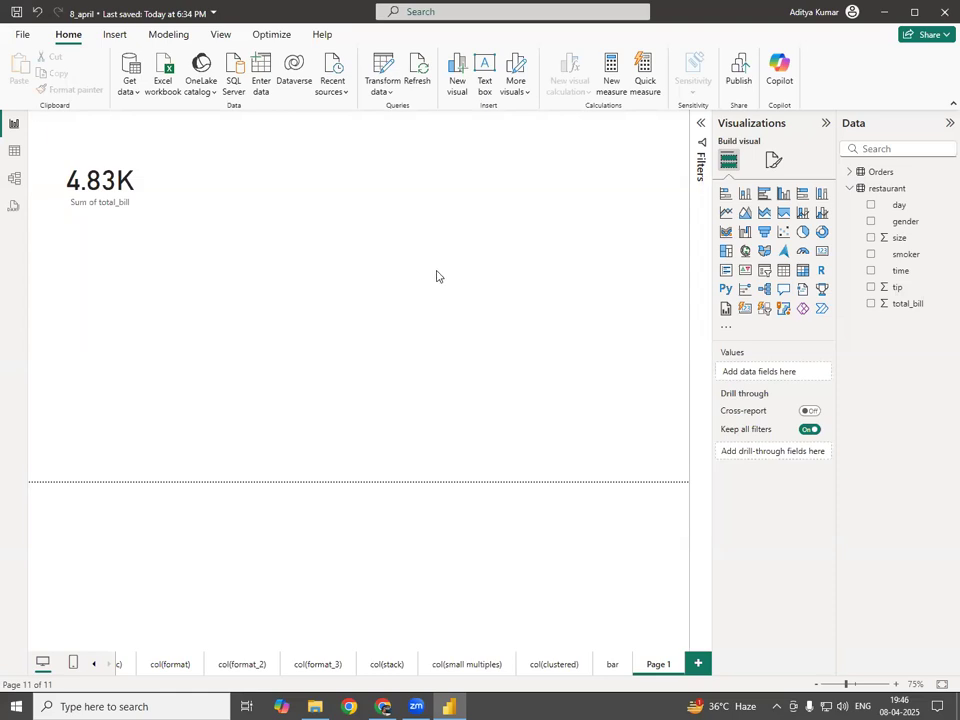
pyautogui.click(745, 195)
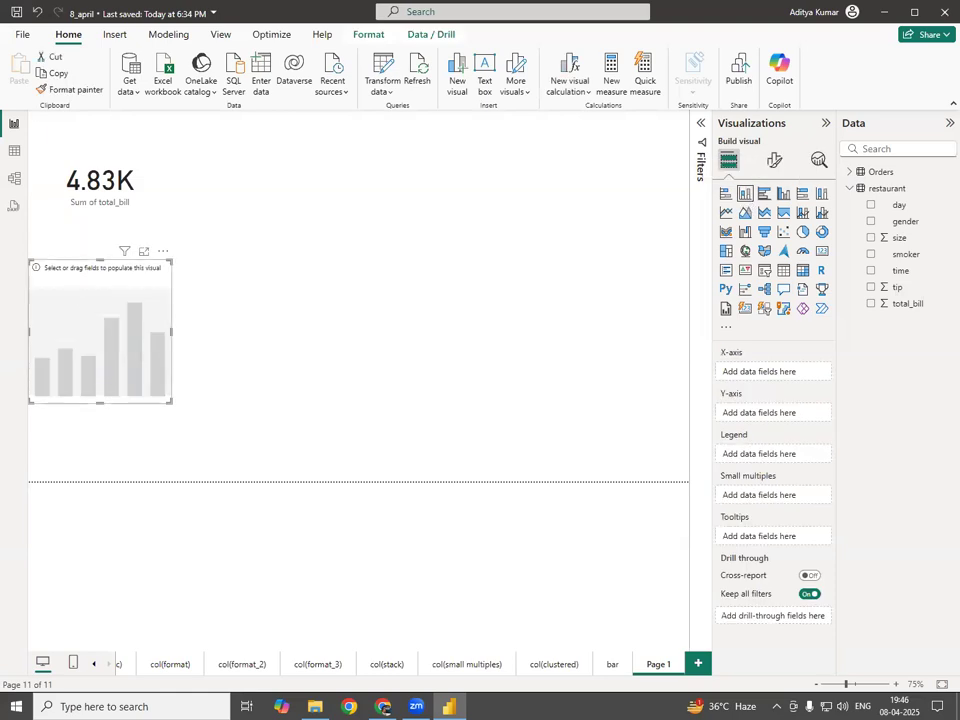
pyautogui.moveTo(908, 276); pyautogui.dragTo(781, 380)
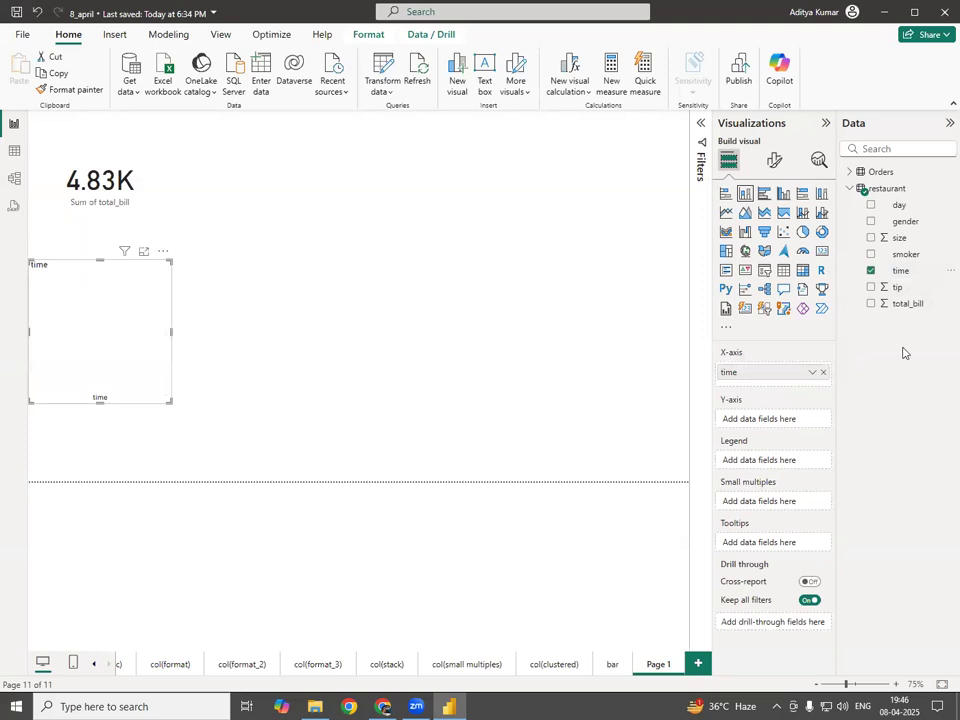
pyautogui.moveTo(910, 308); pyautogui.dragTo(786, 425)
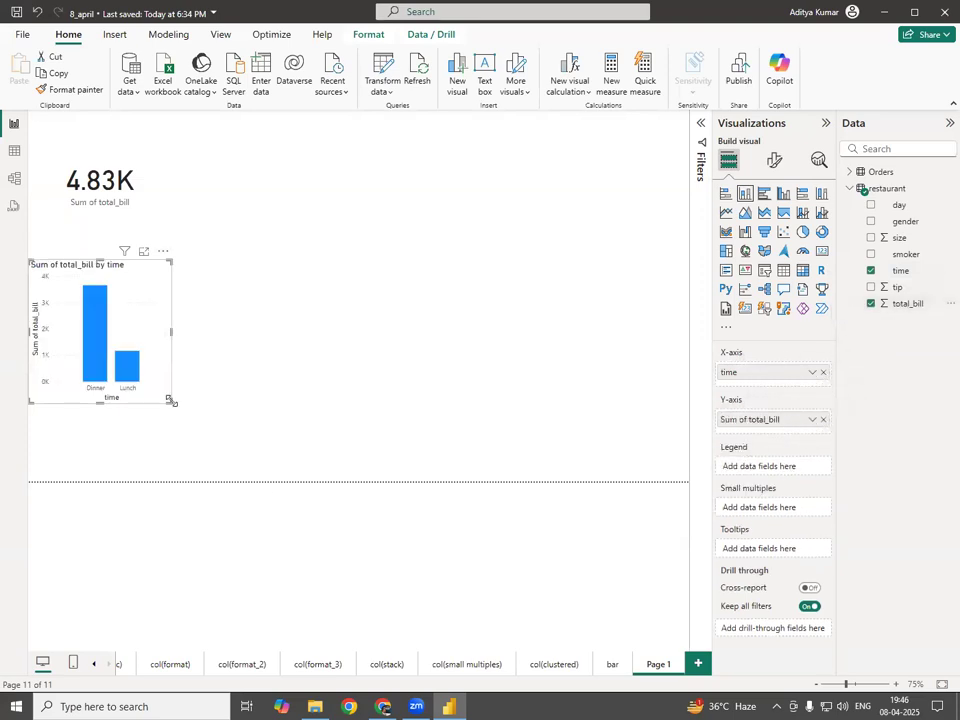
# Enlarge the total_bill by time column chart and turn on its data labels.
pyautogui.moveTo(170, 400); pyautogui.dragTo(311, 461)
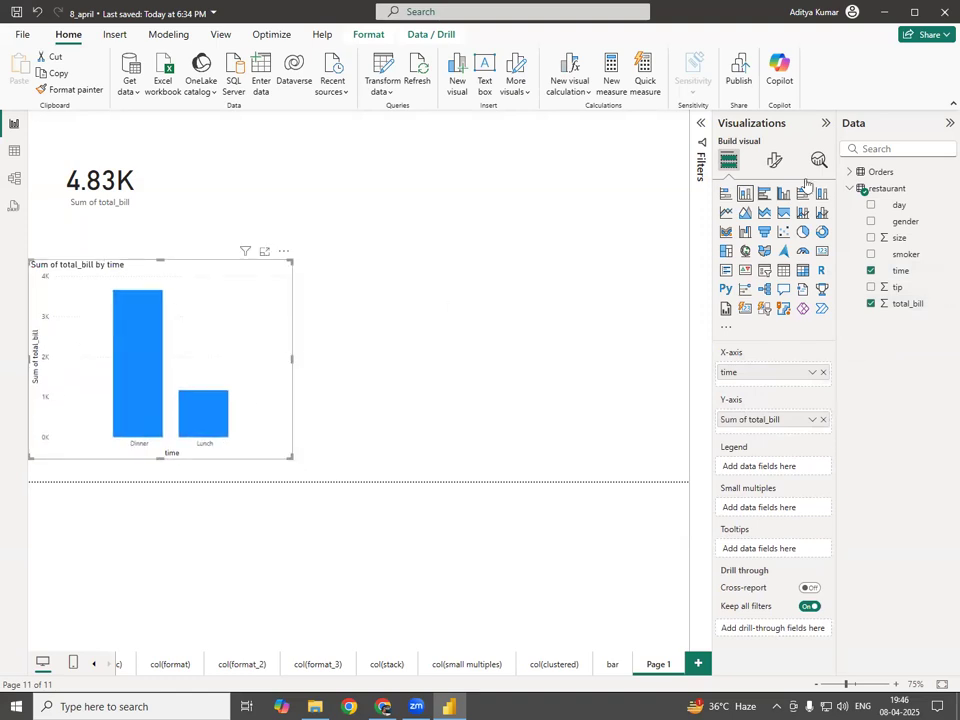
pyautogui.click(776, 161)
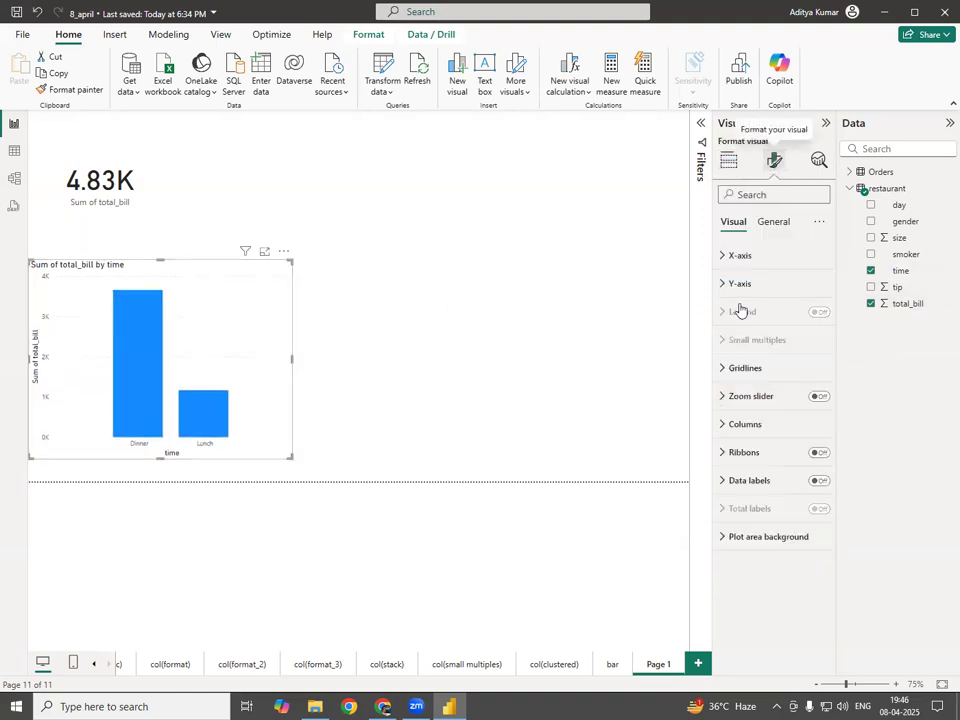
pyautogui.click(819, 481)
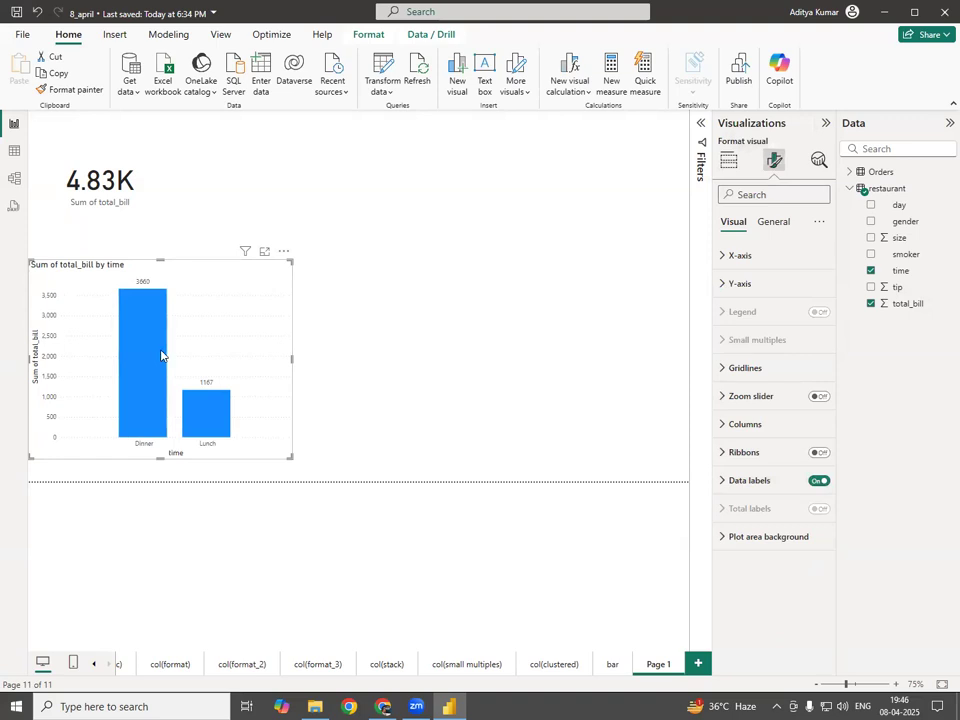
pyautogui.moveTo(224, 419)
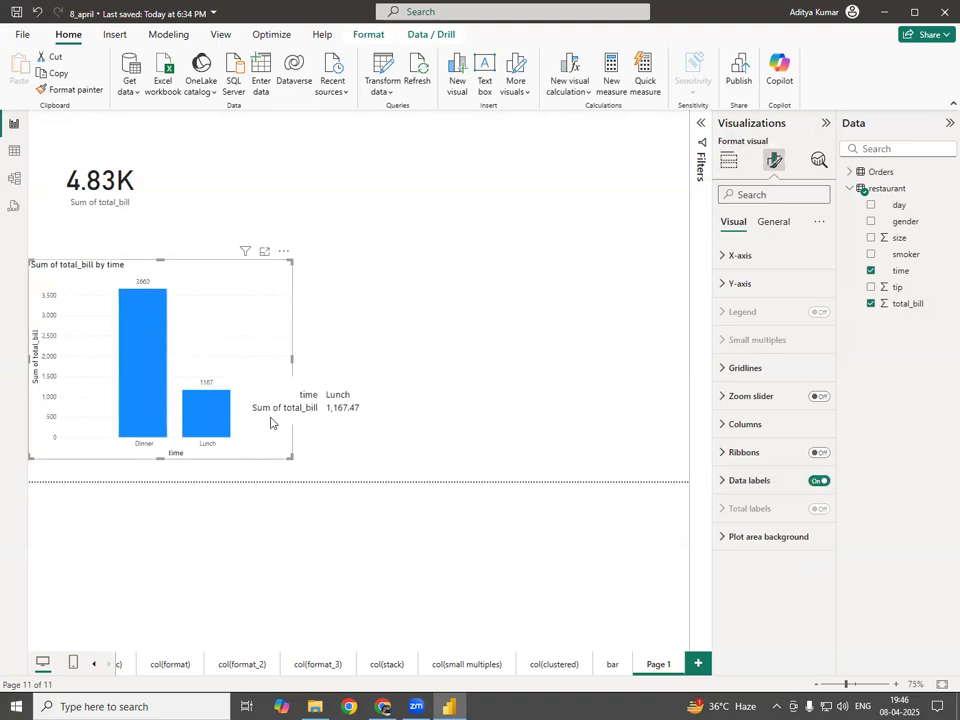
pyautogui.click(436, 423)
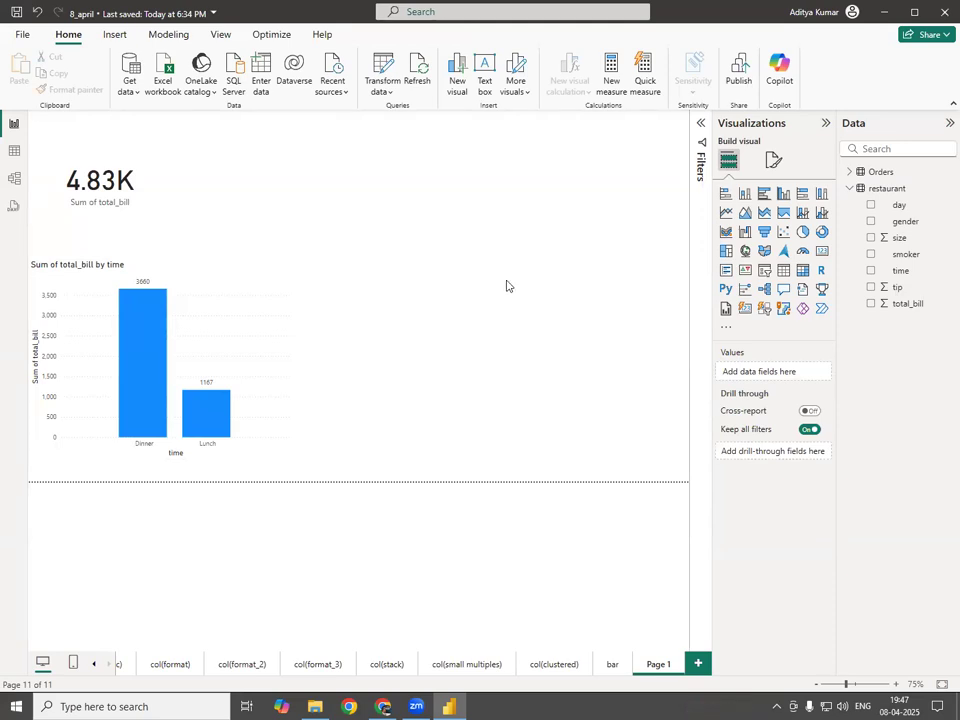
# Insert a stacked column chart beside the card with gender on the X-axis and count of gender on the Y-axis.
pyautogui.click(745, 195)
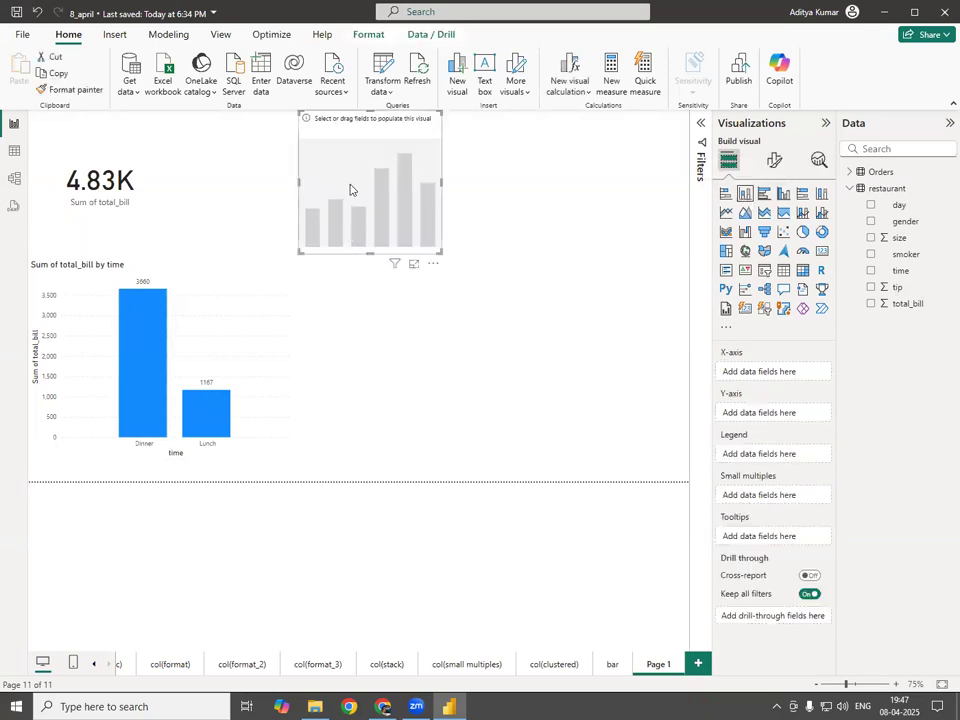
pyautogui.moveTo(904, 289); pyautogui.dragTo(795, 377)
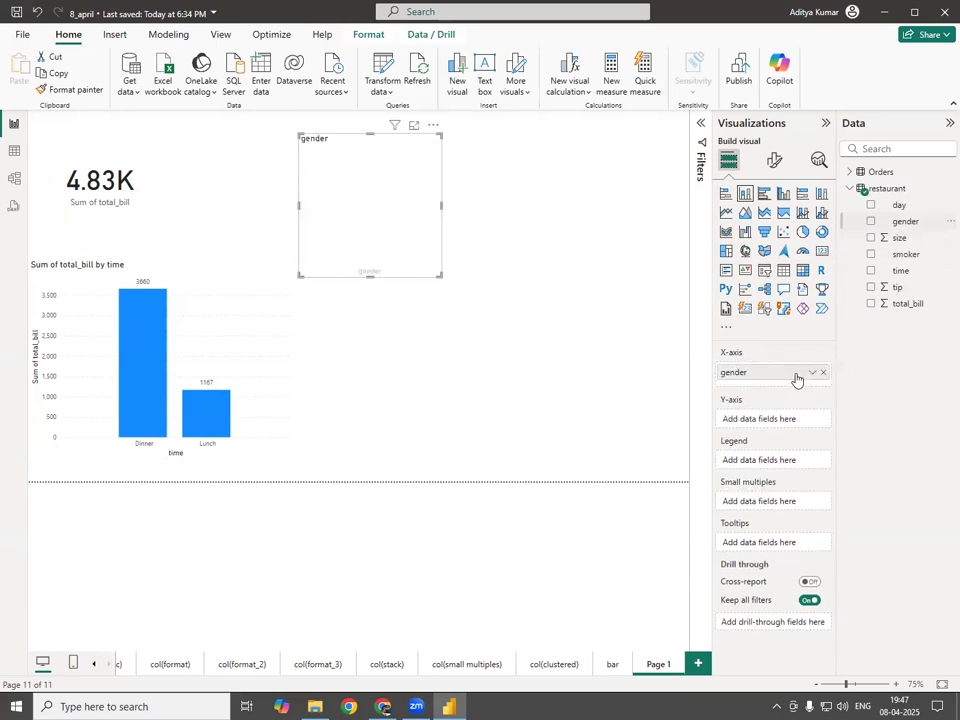
pyautogui.moveTo(907, 229); pyautogui.dragTo(788, 421)
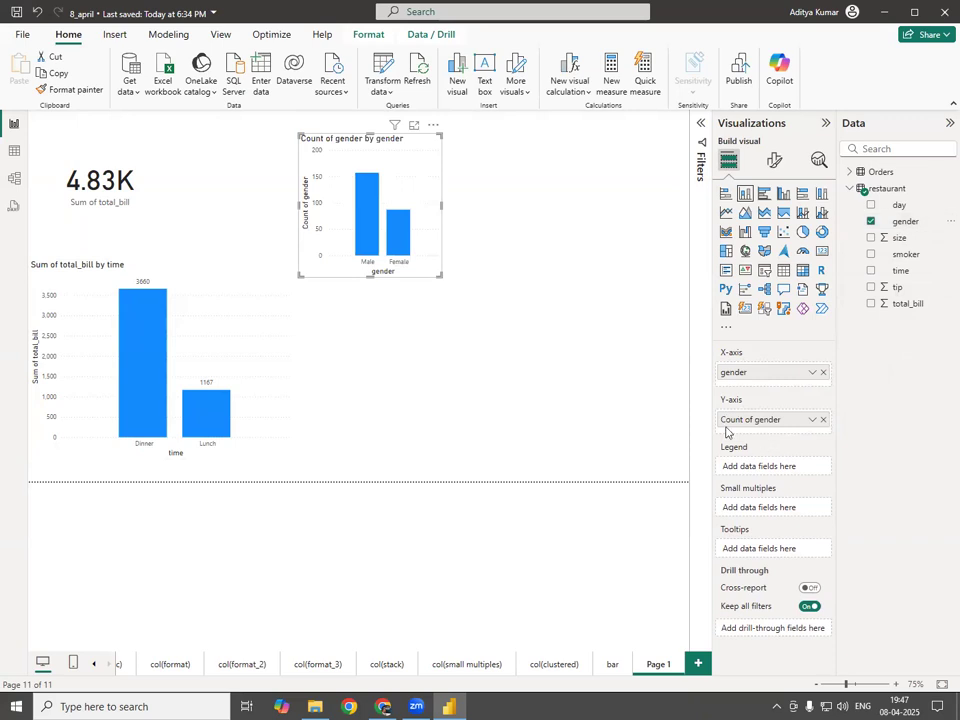
# Enlarge the gender column chart, turn on its data labels and move it up to the page's upper edge.
pyautogui.moveTo(440, 274); pyautogui.dragTo(549, 317)
pyautogui.click(774, 160)
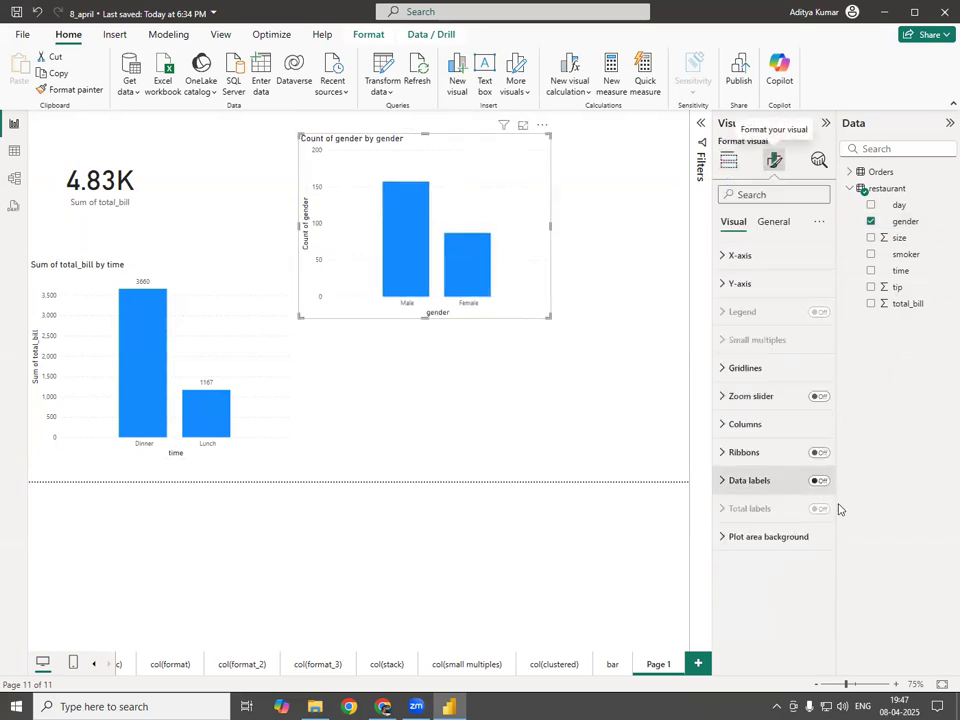
pyautogui.click(822, 484)
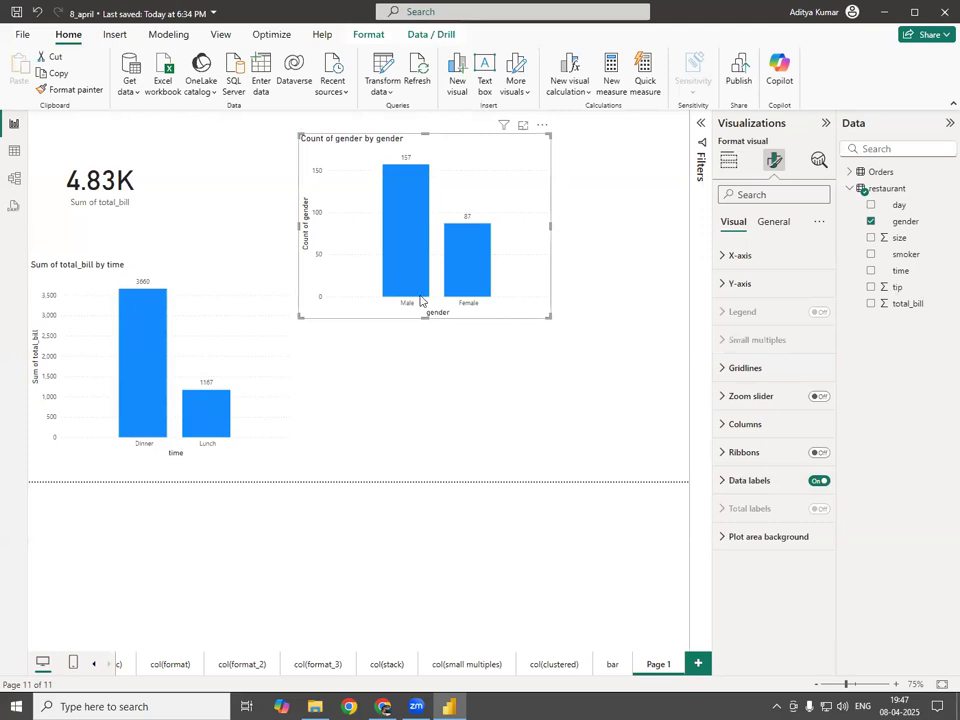
pyautogui.moveTo(454, 195); pyautogui.dragTo(480, 167)
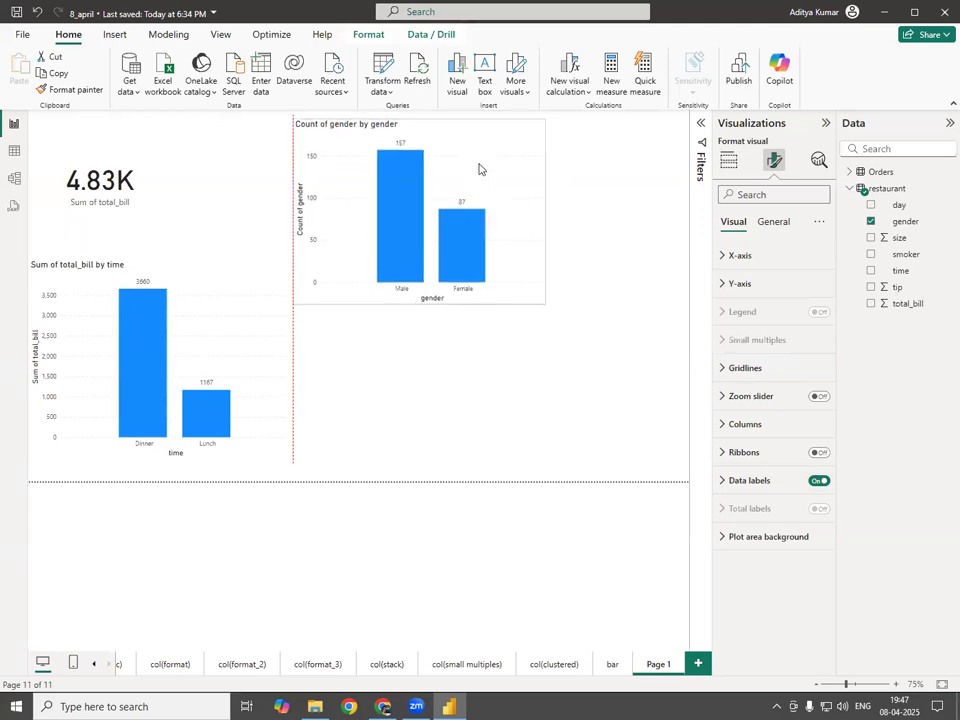
pyautogui.click(547, 397)
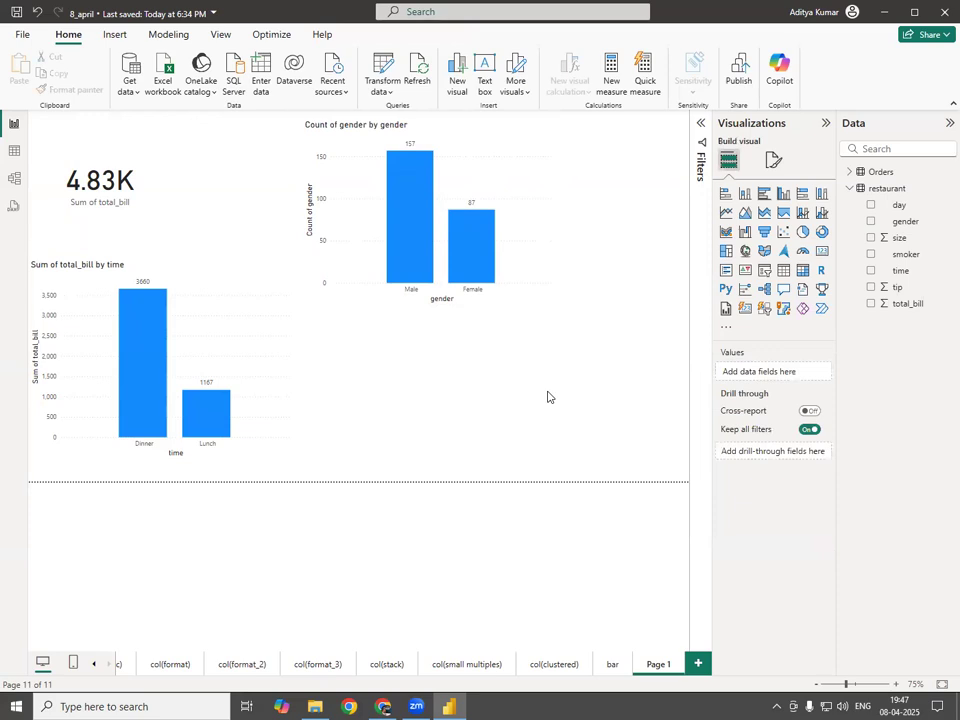
# Insert another stacked column chart below the gender chart with count of gender on the Y-axis and data labels on.
pyautogui.click(745, 194)
pyautogui.moveTo(620, 277); pyautogui.dragTo(420, 405)
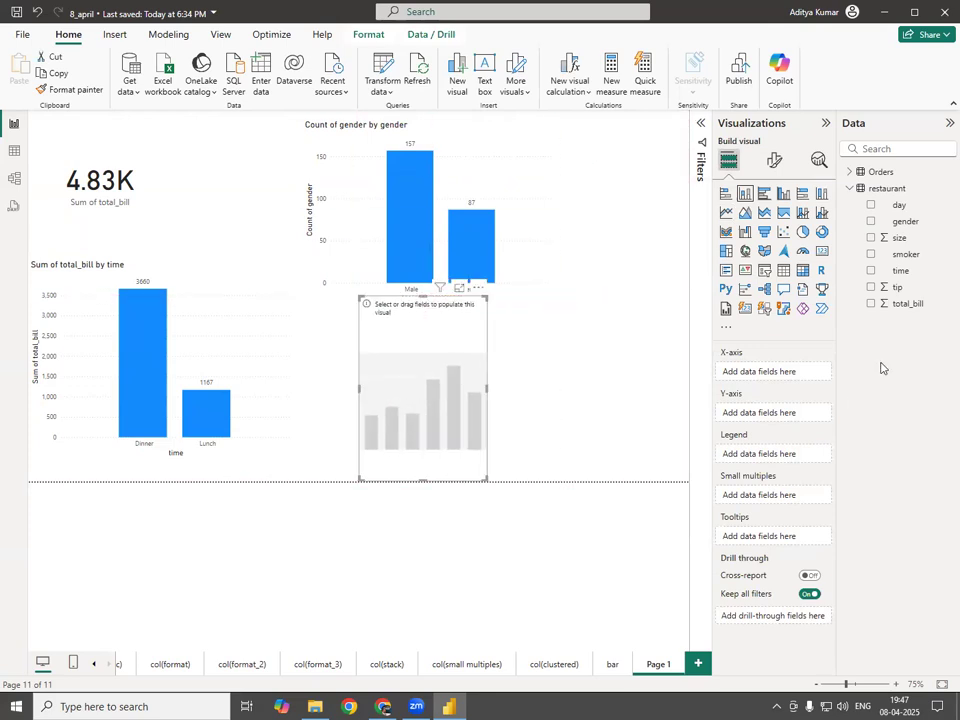
pyautogui.moveTo(906, 233); pyautogui.dragTo(793, 420)
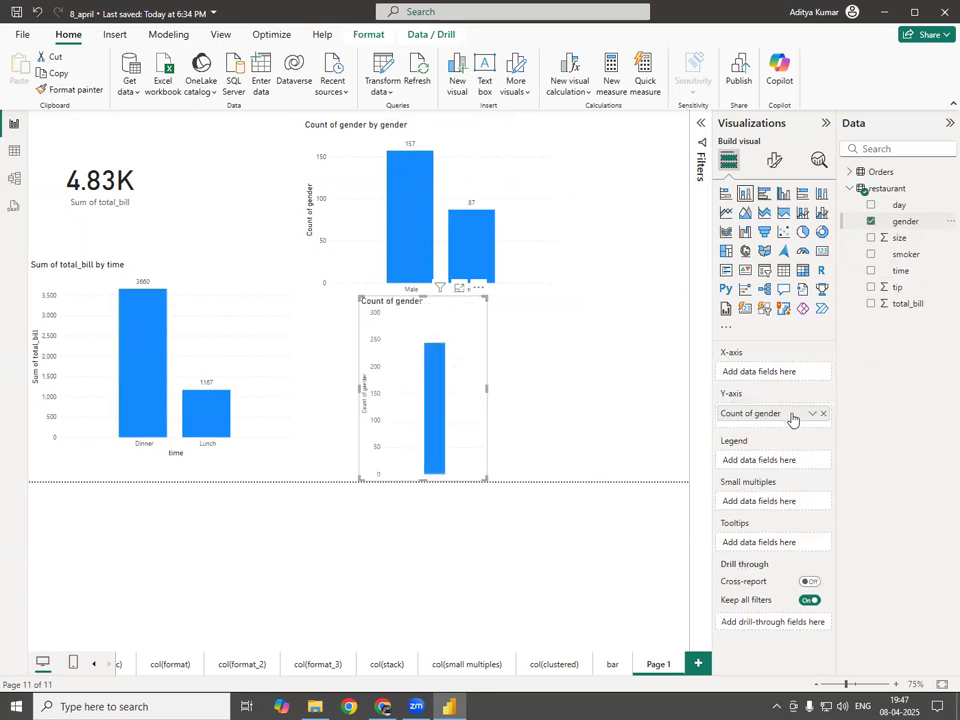
pyautogui.moveTo(486, 387); pyautogui.dragTo(511, 389)
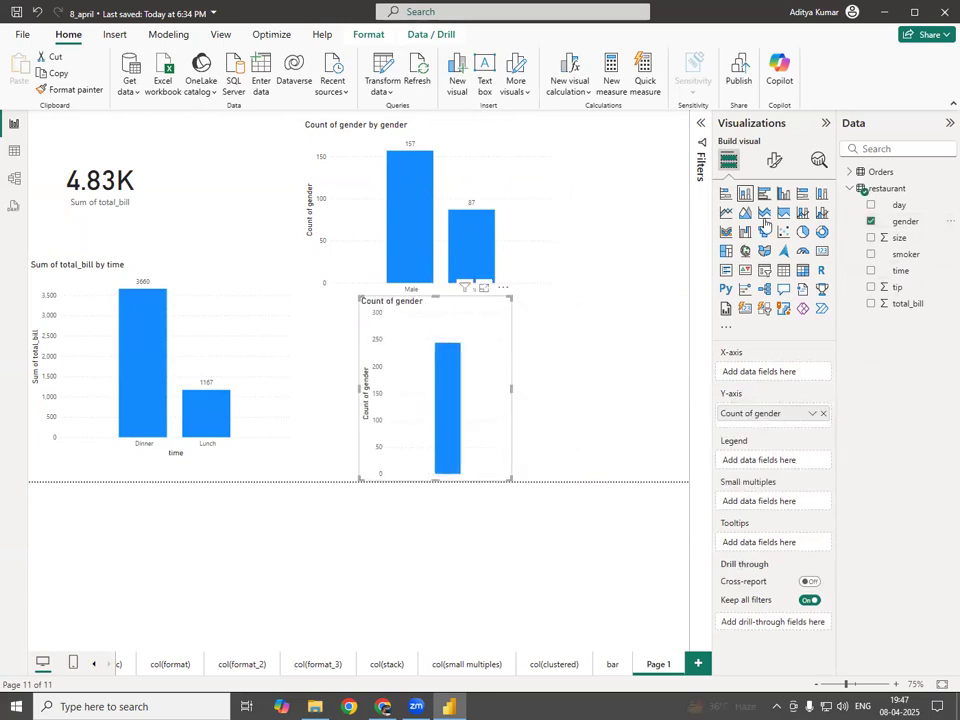
pyautogui.click(775, 160)
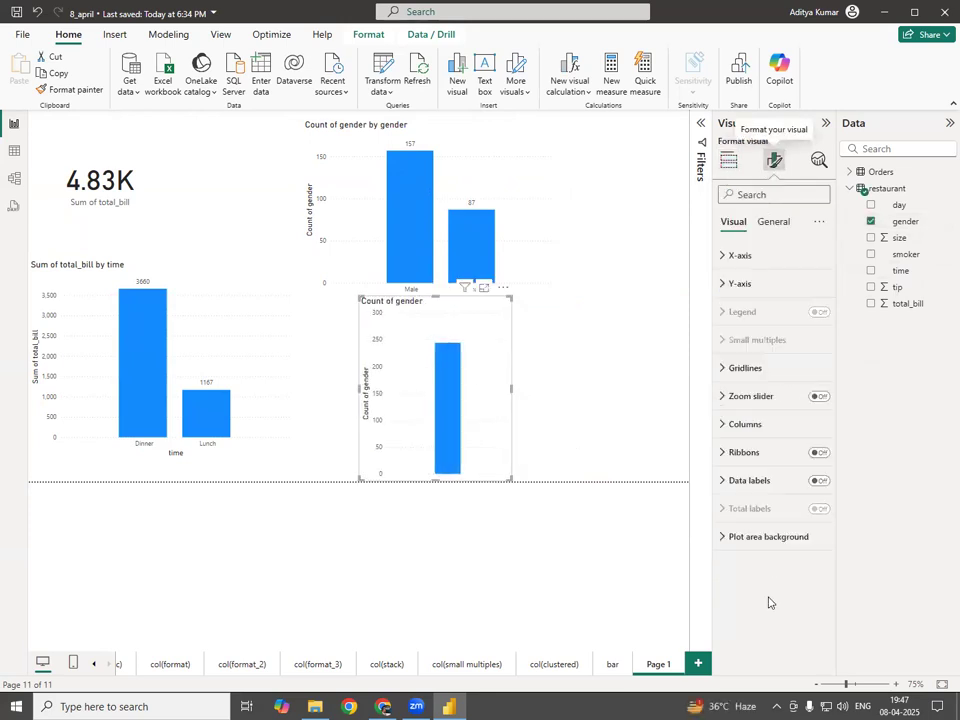
pyautogui.click(819, 481)
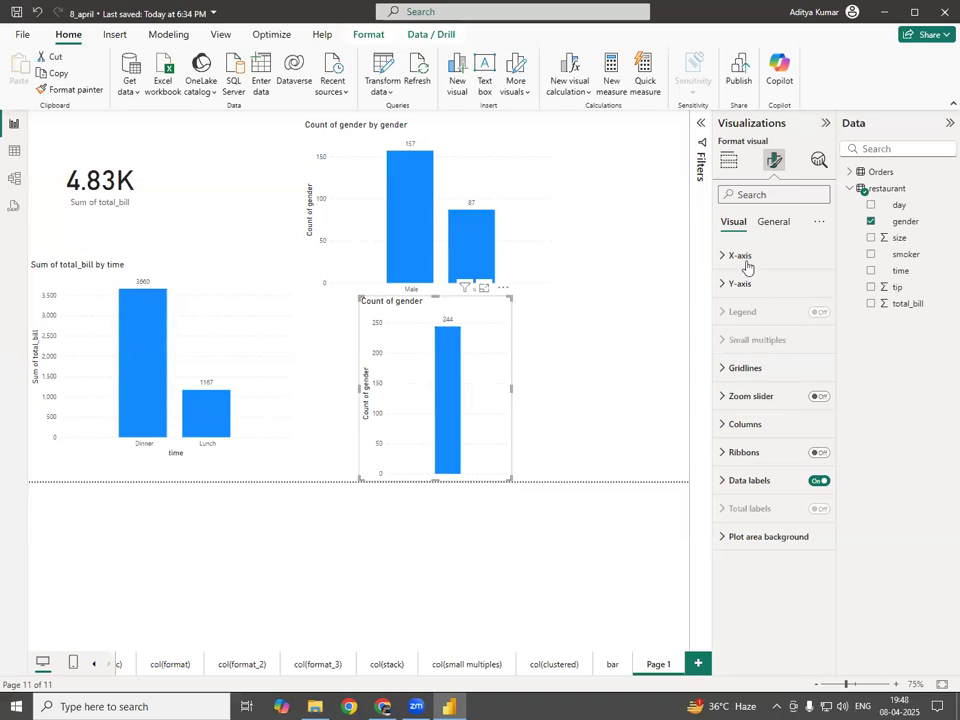
# Split the single gender column by adding gender as the legend and turn on total labels.
pyautogui.click(729, 160)
pyautogui.moveTo(912, 221); pyautogui.dragTo(793, 461)
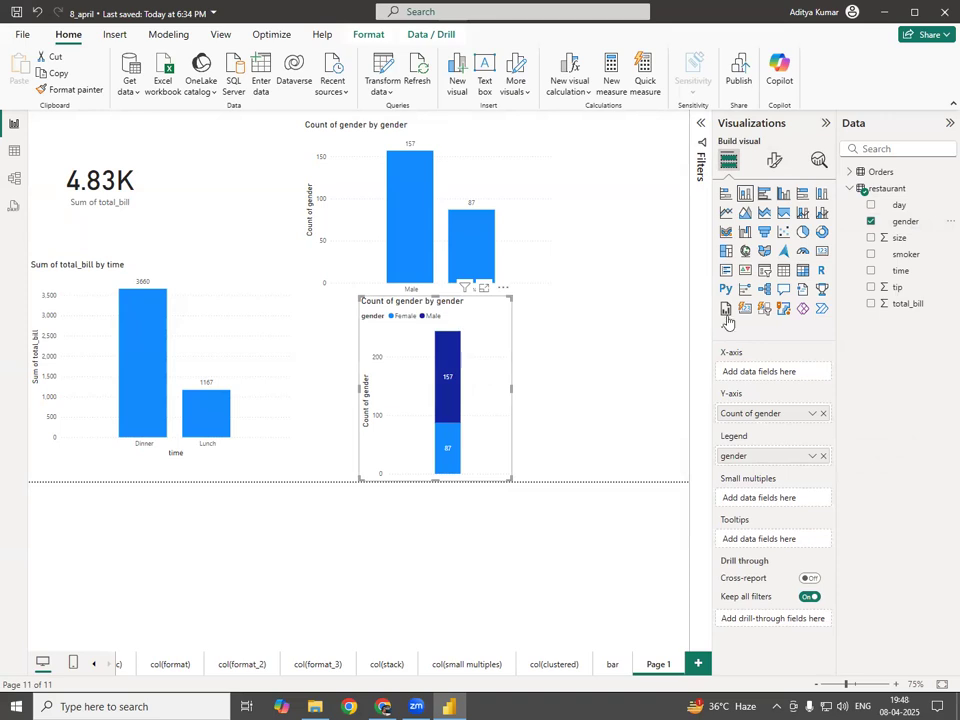
pyautogui.click(774, 160)
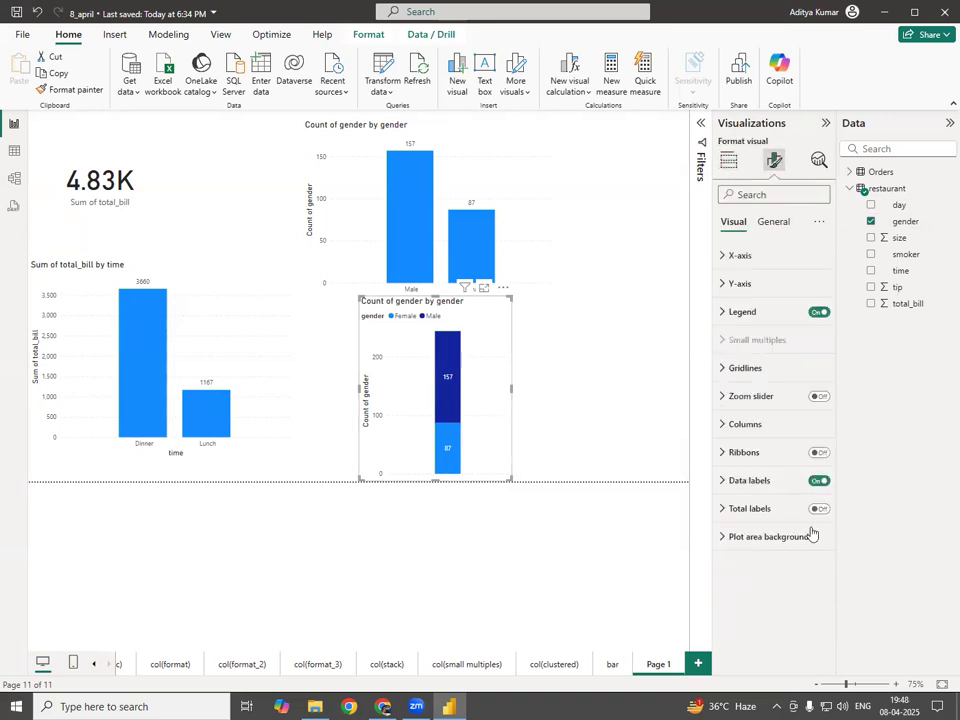
pyautogui.click(818, 508)
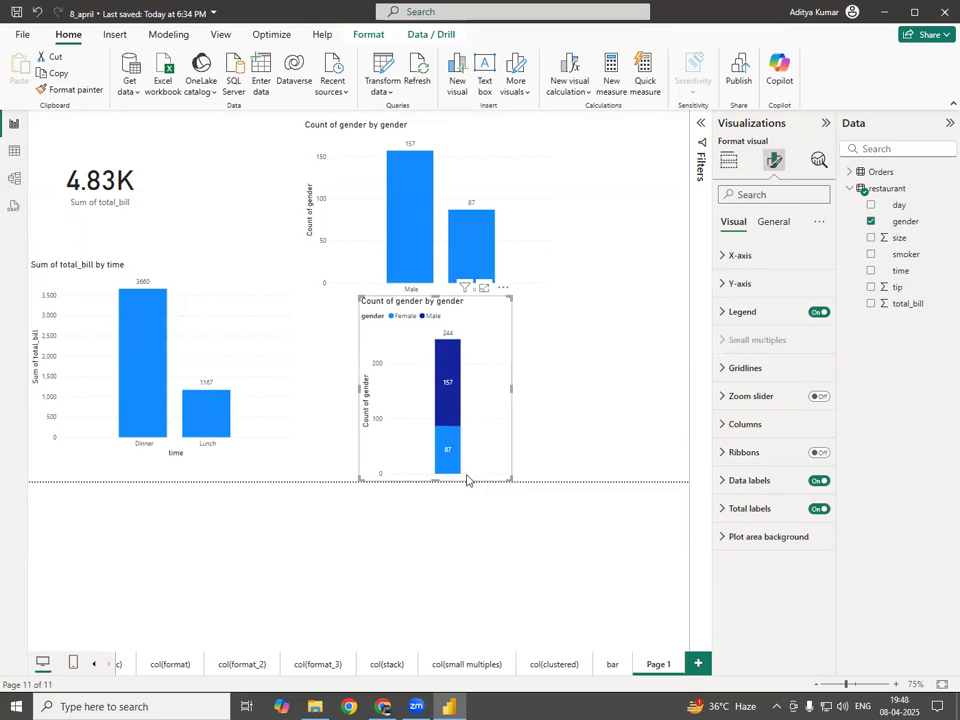
# Turn on titles in the stacked gender chart's data labels and widen the chart.
pyautogui.click(724, 481)
pyautogui.scroll(-3, 772, 572)
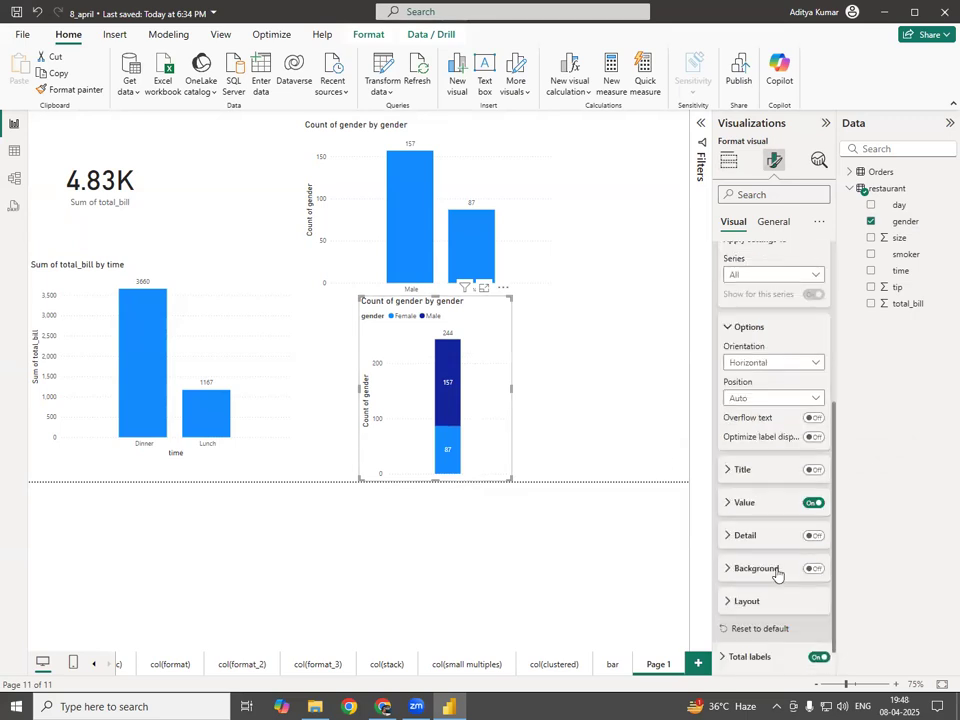
pyautogui.click(816, 470)
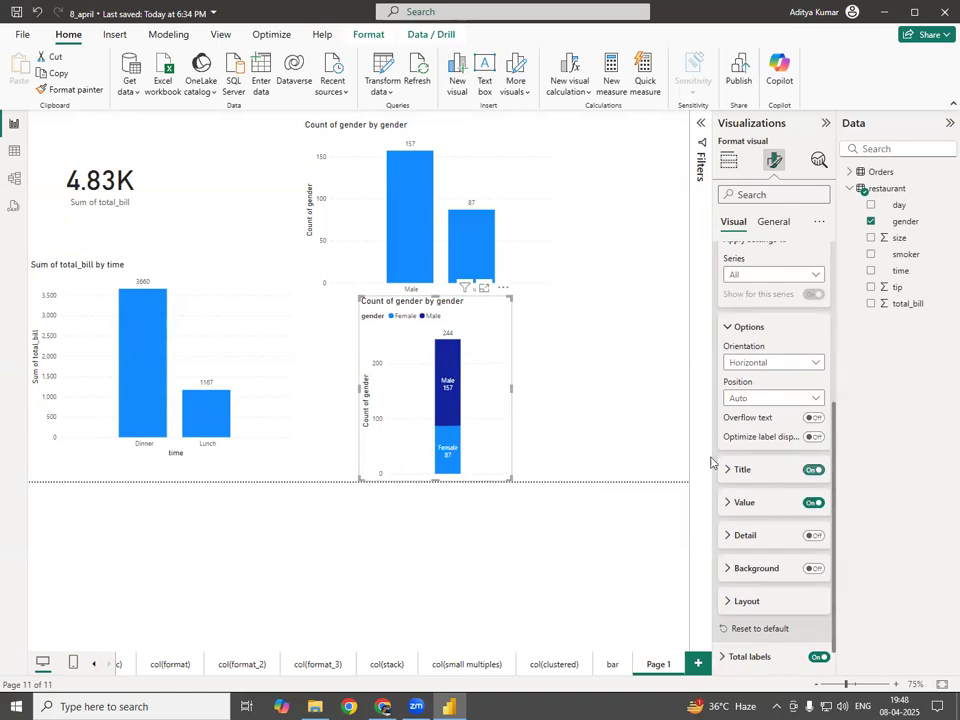
pyautogui.moveTo(508, 392); pyautogui.dragTo(596, 395)
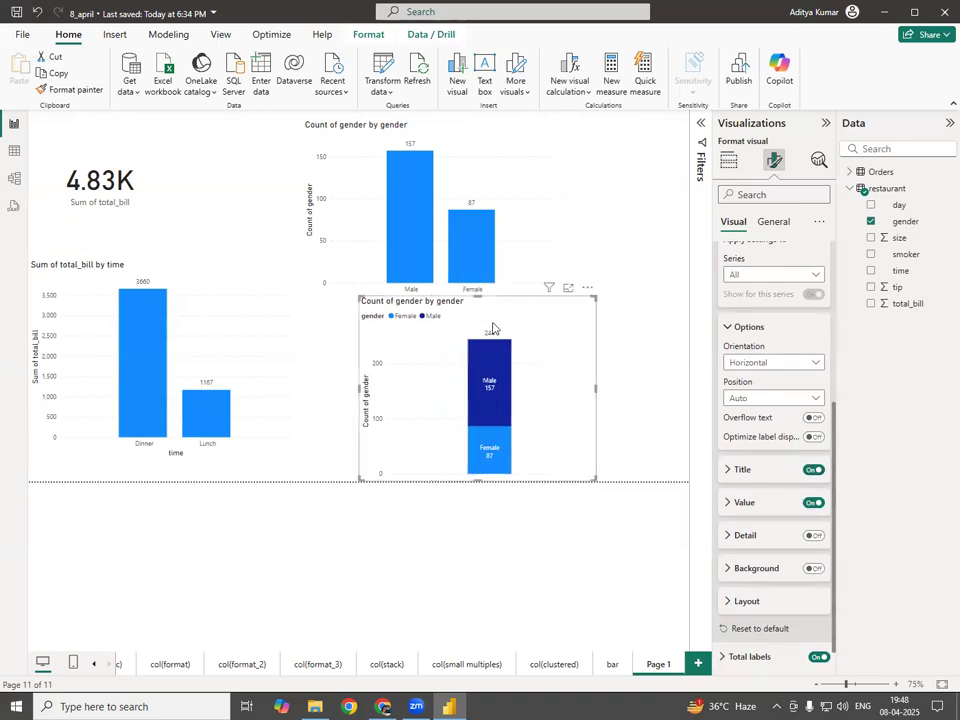
pyautogui.moveTo(497, 420)
# Circle the two gender charts in red to compare them and erase the drawings.
pyautogui.moveTo(515, 116)
pyautogui.mouseDown()
pyautogui.moveTo(320, 285)
pyautogui.moveTo(602, 208)
pyautogui.moveTo(522, 118)
pyautogui.mouseUp()
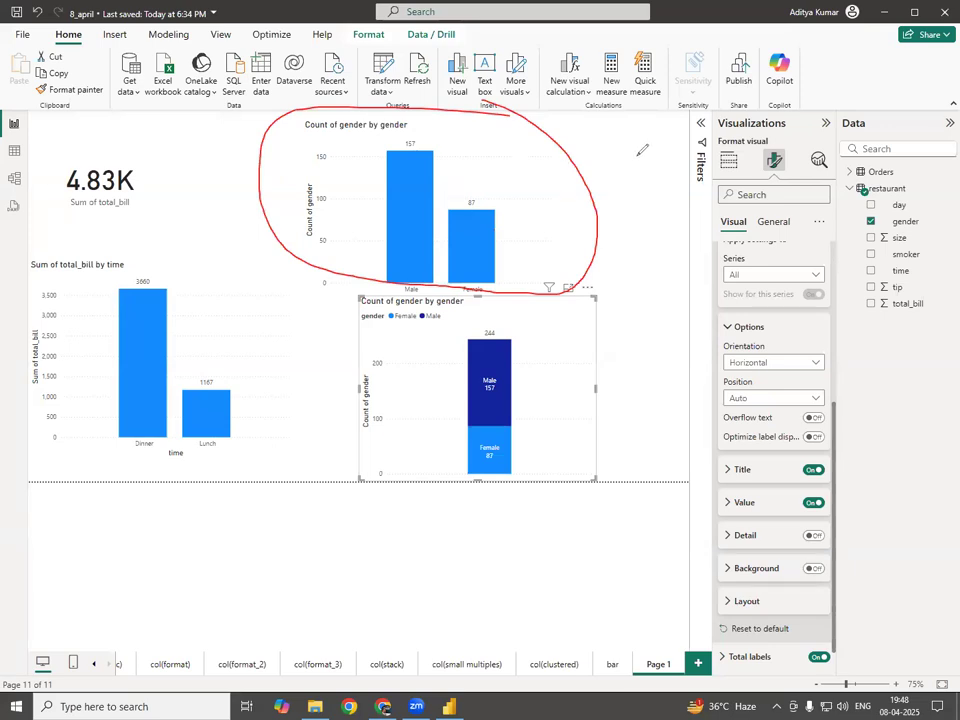
pyautogui.moveTo(512, 306)
pyautogui.mouseDown()
pyautogui.moveTo(430, 340)
pyautogui.moveTo(615, 378)
pyautogui.moveTo(548, 325)
pyautogui.mouseUp()
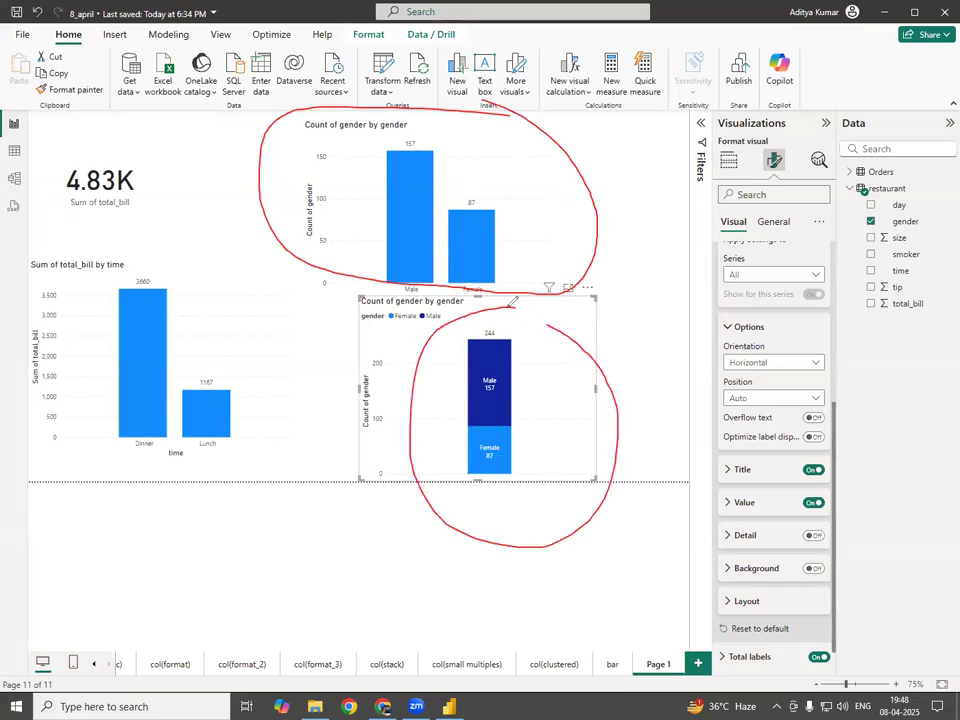
pyautogui.hotkey('ctrl', 'z')
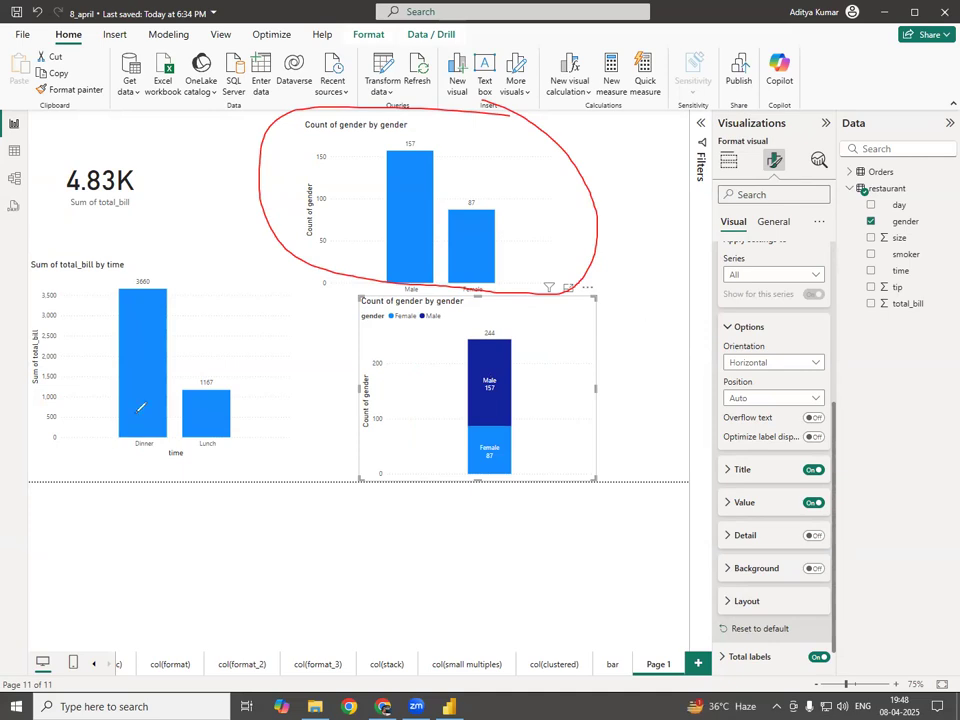
pyautogui.click(5, 567)
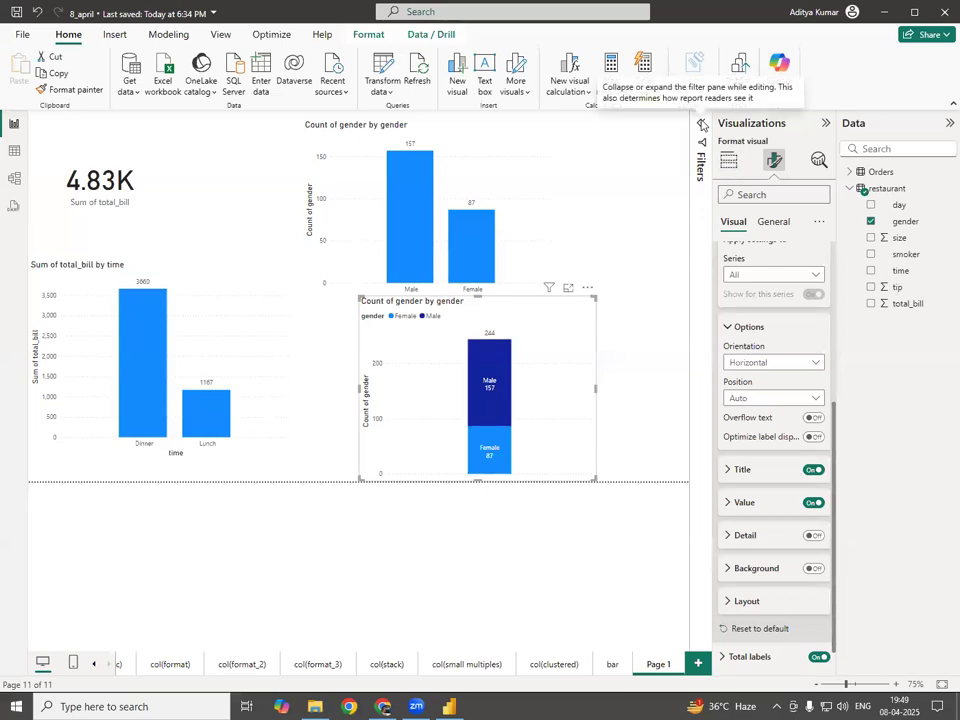
# Hide the field list to gain canvas space, then narrow the stacked gender chart and shift it closer to the time chart.
pyautogui.click(703, 124)
pyautogui.click(699, 122)
pyautogui.click(949, 122)
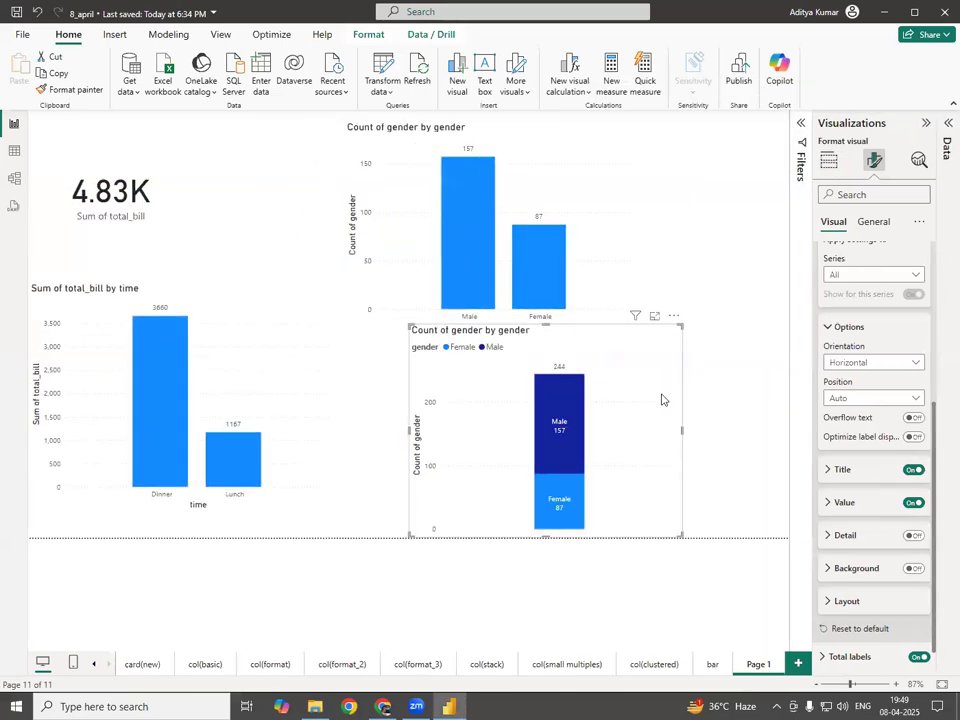
pyautogui.moveTo(682, 432); pyautogui.dragTo(534, 435)
pyautogui.click(686, 408)
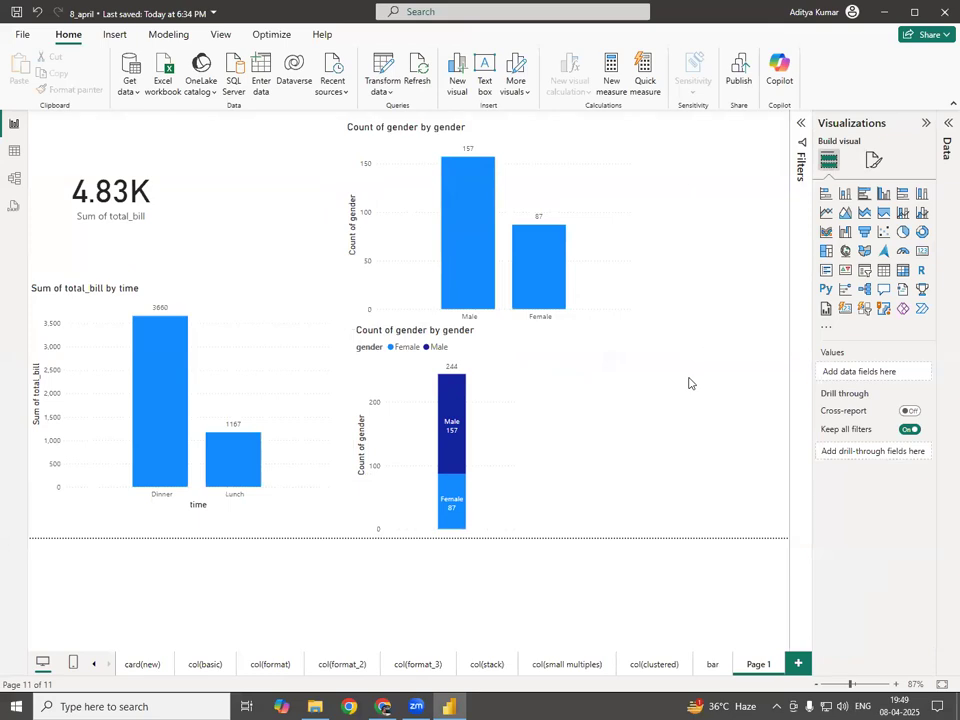
# Insert a stacked bar chart with the restaurant table's day on the Y-axis and count of day on the X-axis.
pyautogui.click(947, 148)
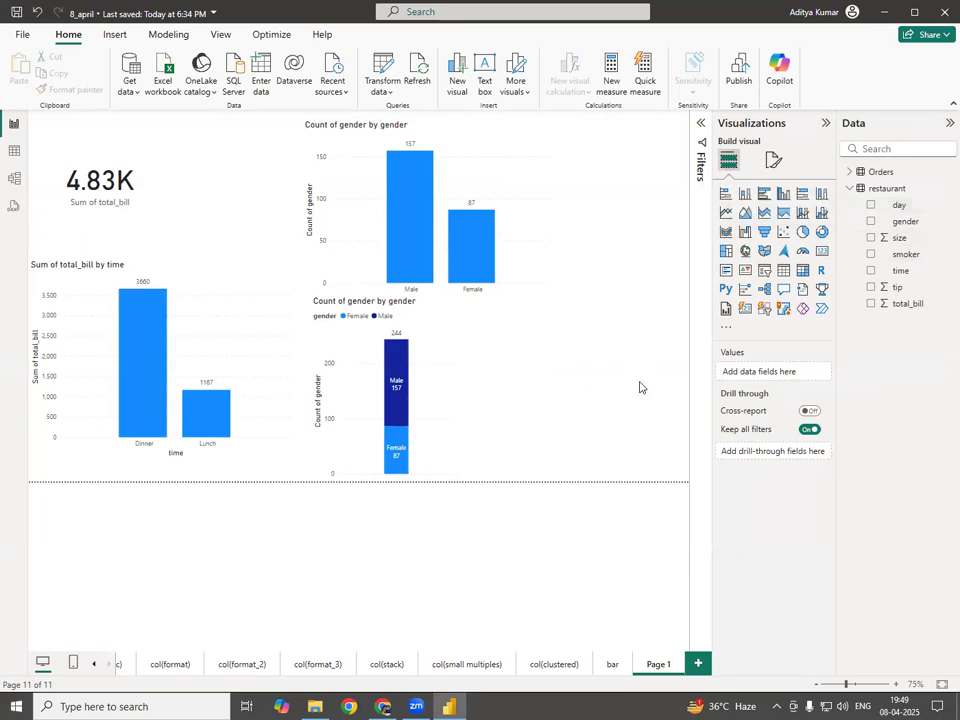
pyautogui.click(726, 195)
pyautogui.moveTo(896, 204); pyautogui.dragTo(791, 373)
pyautogui.moveTo(900, 204); pyautogui.dragTo(778, 421)
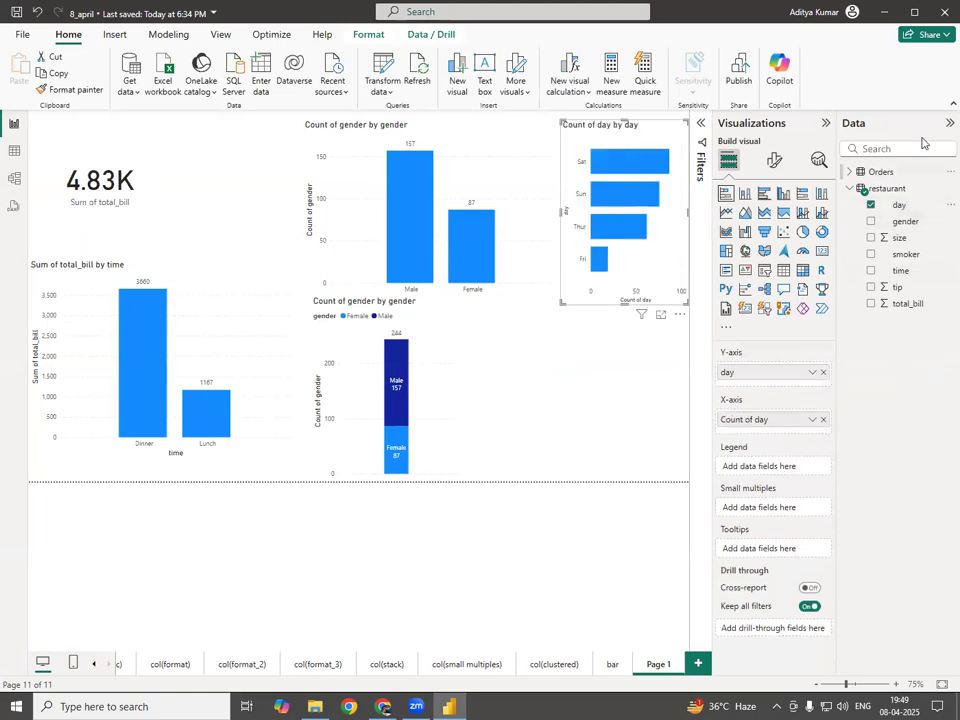
# Turn on data labels for the day bar chart.
pyautogui.click(949, 122)
pyautogui.click(874, 160)
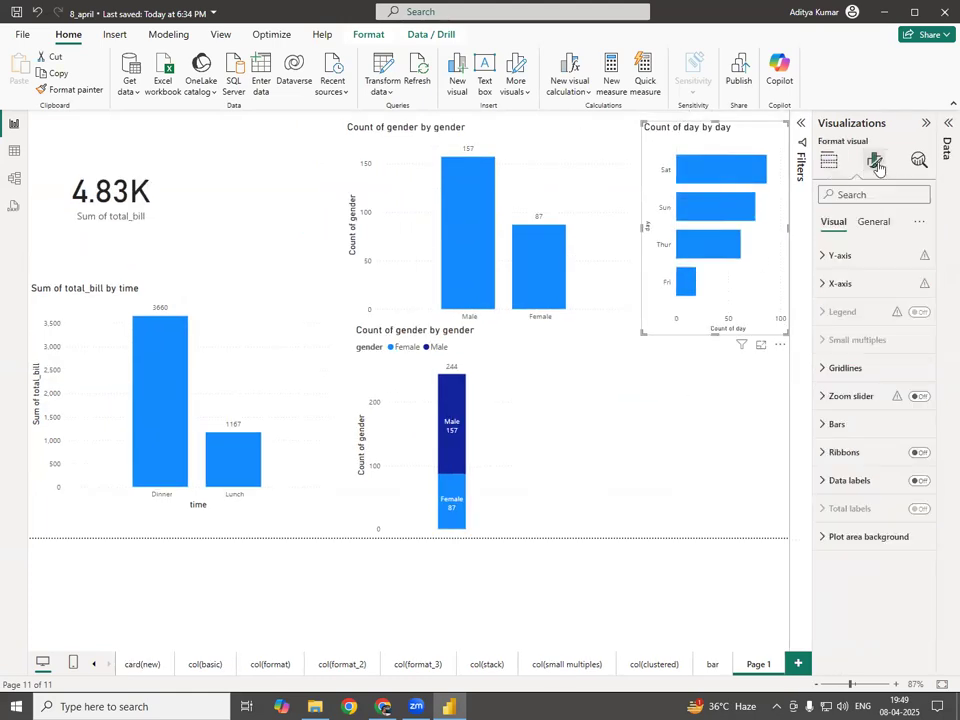
pyautogui.click(919, 483)
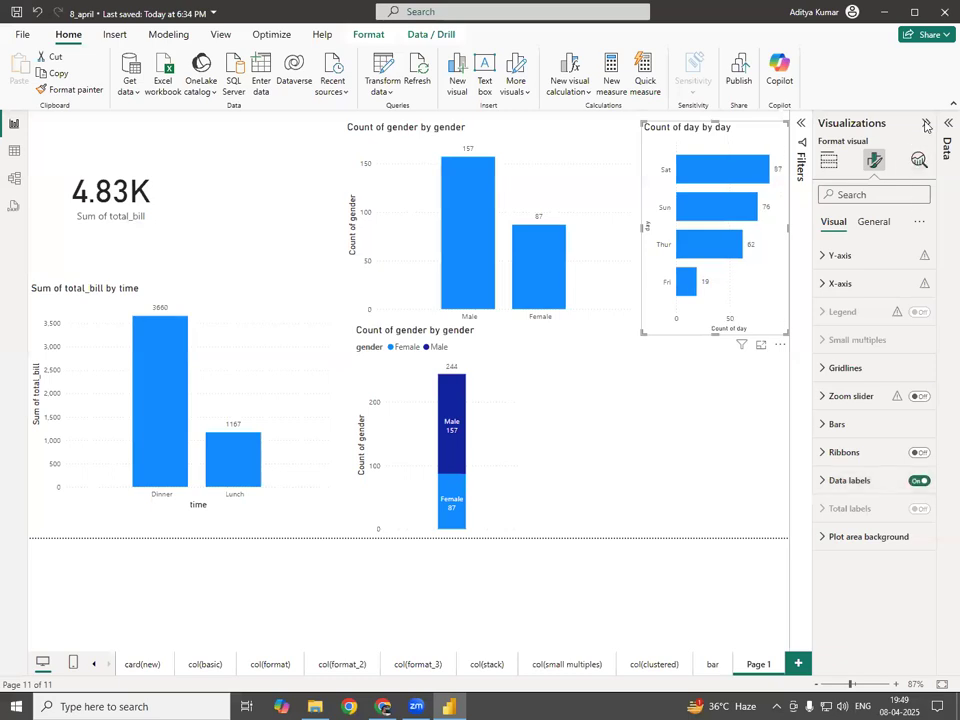
# Enlarge the canvas area, move the day bar chart beside the stacked gender chart and widen it.
pyautogui.click(925, 122)
pyautogui.moveTo(738, 221); pyautogui.dragTo(731, 221)
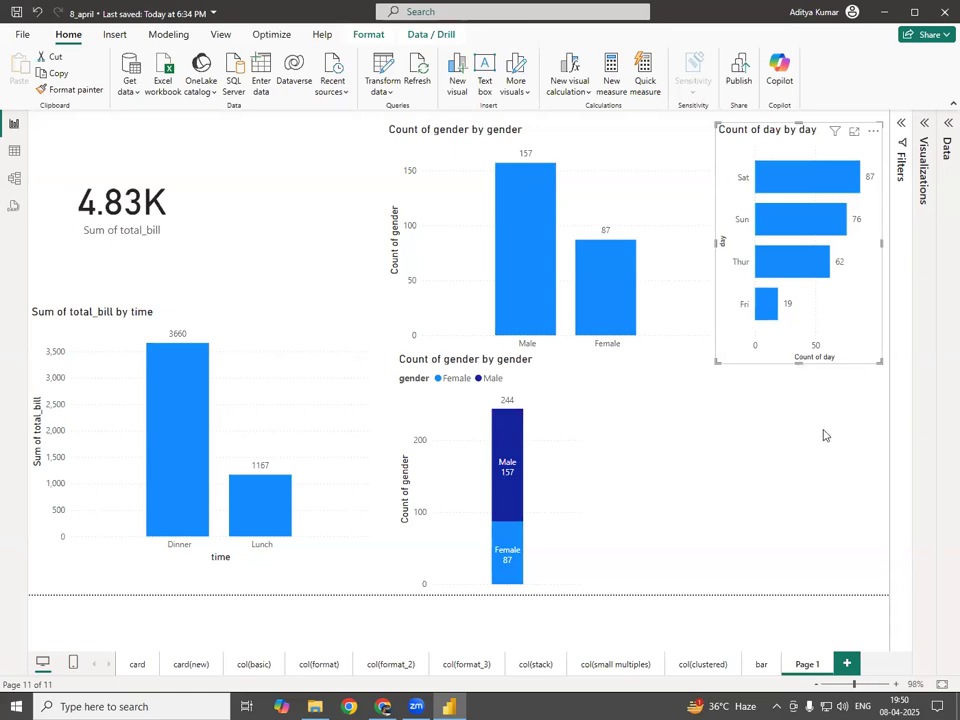
pyautogui.moveTo(838, 349); pyautogui.dragTo(770, 580)
pyautogui.moveTo(814, 474); pyautogui.dragTo(868, 470)
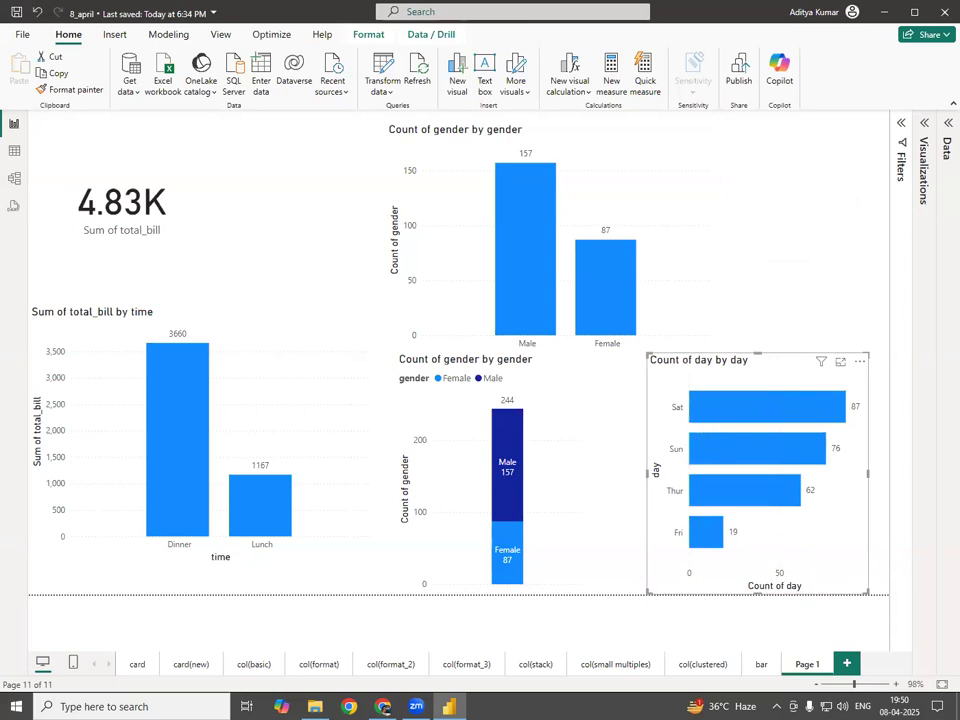
# Add the restaurant table's time field as the day bar chart's legend, then collapse the data and visualization panes.
pyautogui.click(948, 123)
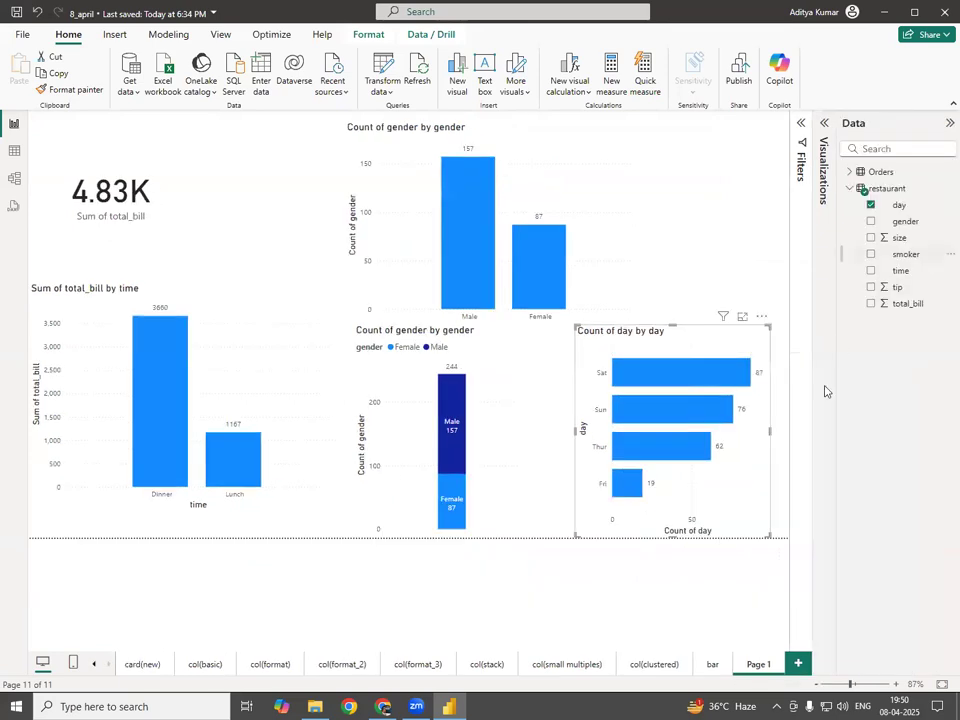
pyautogui.click(824, 124)
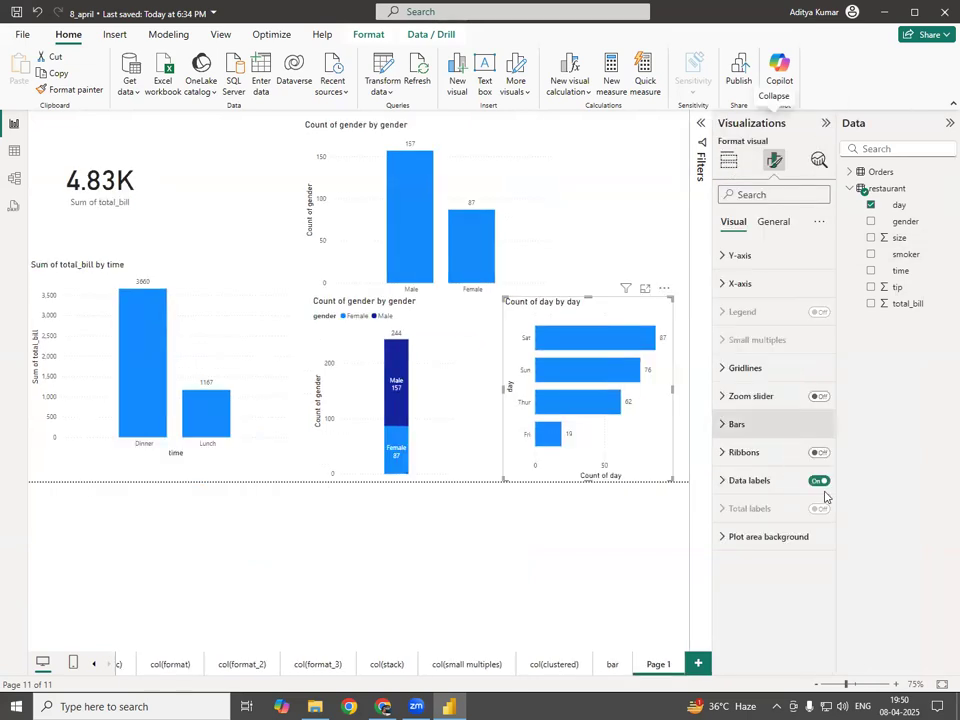
pyautogui.click(729, 168)
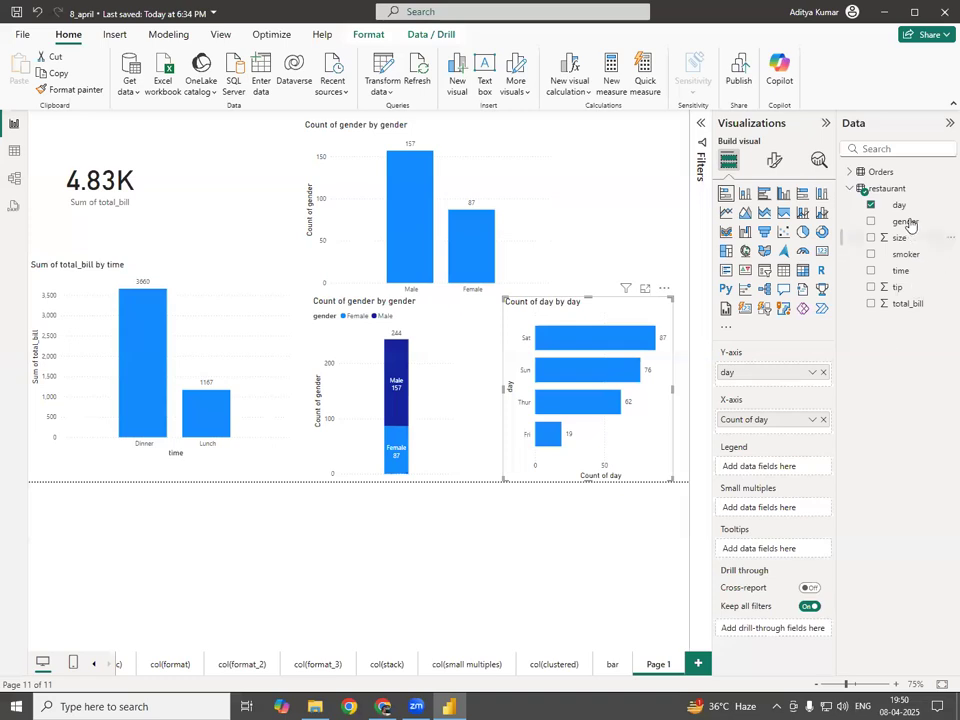
pyautogui.moveTo(906, 271); pyautogui.dragTo(793, 467)
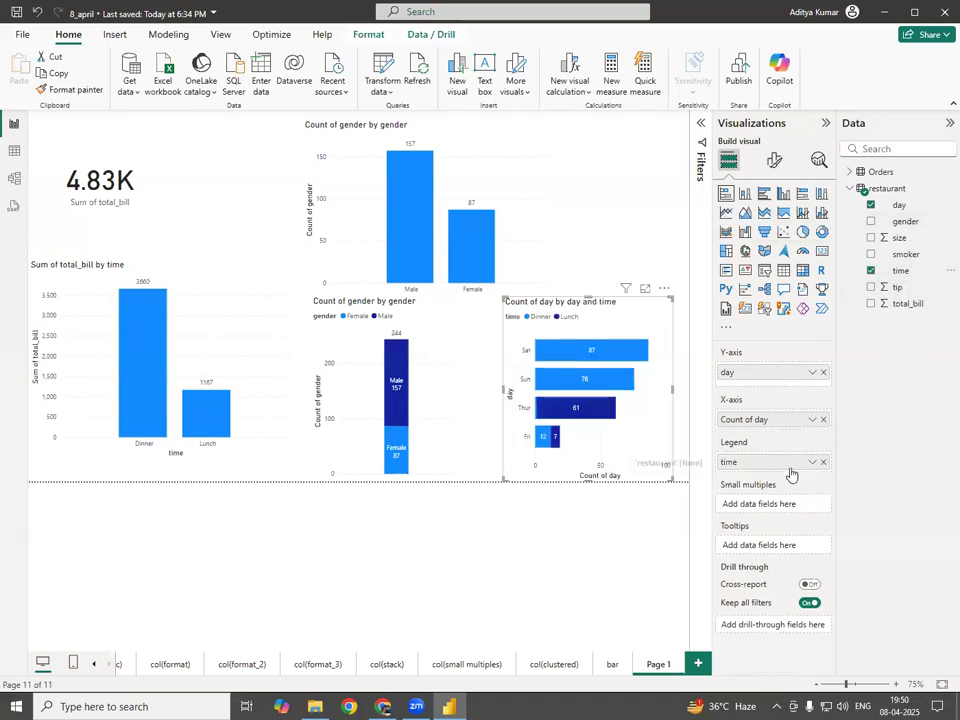
pyautogui.click(950, 123)
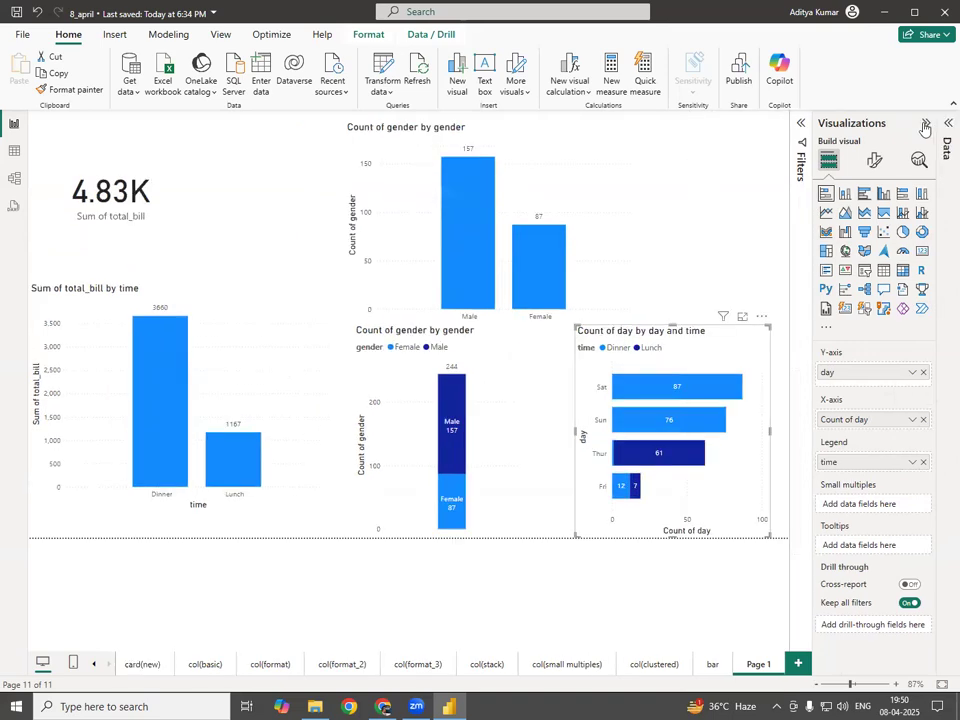
pyautogui.click(926, 124)
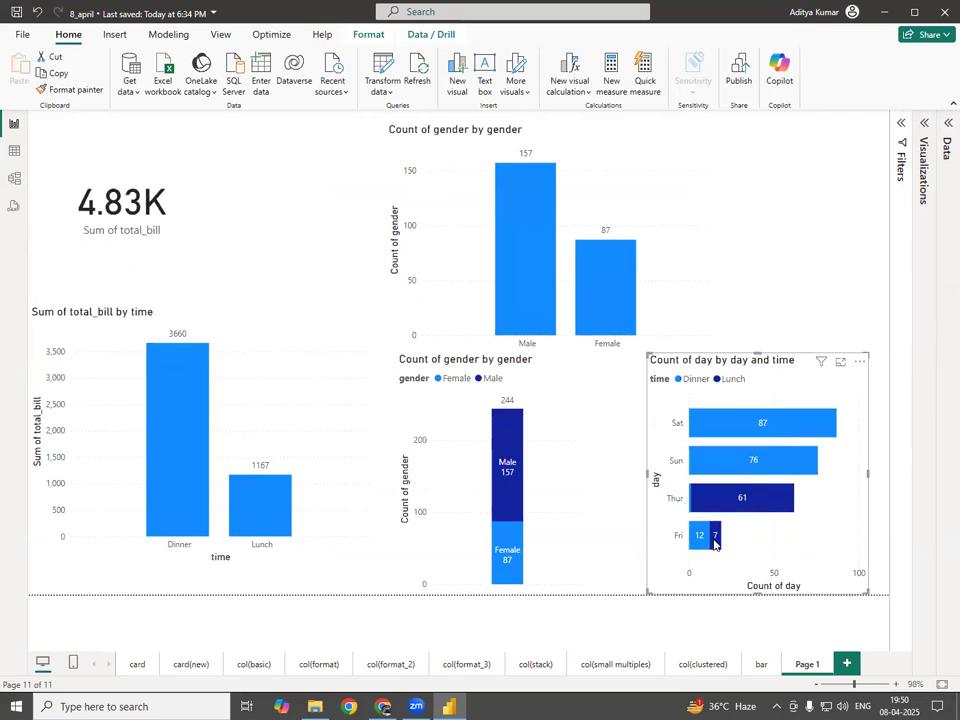
pyautogui.moveTo(715, 545)
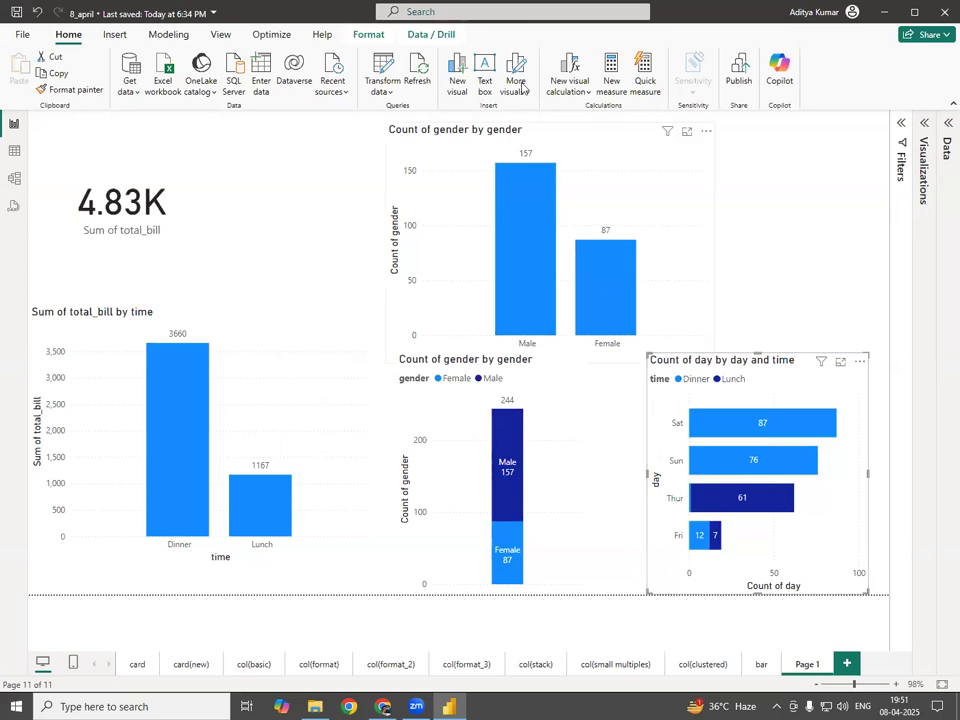
pyautogui.moveTo(226, 200)
pyautogui.mouseDown()
pyautogui.moveTo(250, 240)
pyautogui.moveTo(311, 223)
pyautogui.moveTo(332, 169)
pyautogui.moveTo(357, 240)
pyautogui.mouseUp()
pyautogui.moveTo(218, 293); pyautogui.dragTo(432, 280)
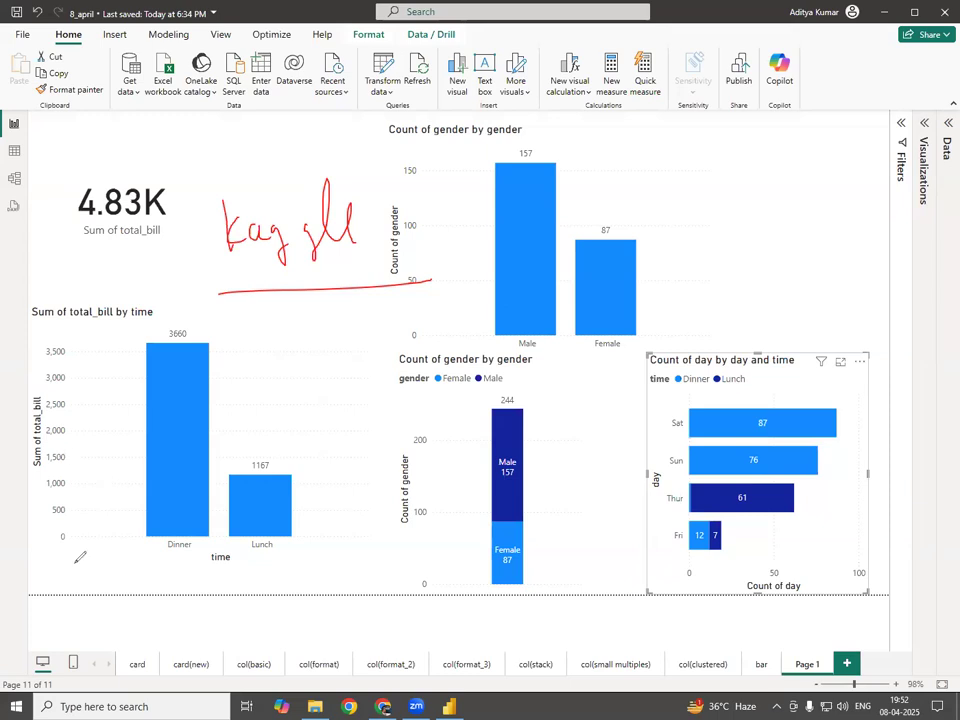
pyautogui.click(33, 584)
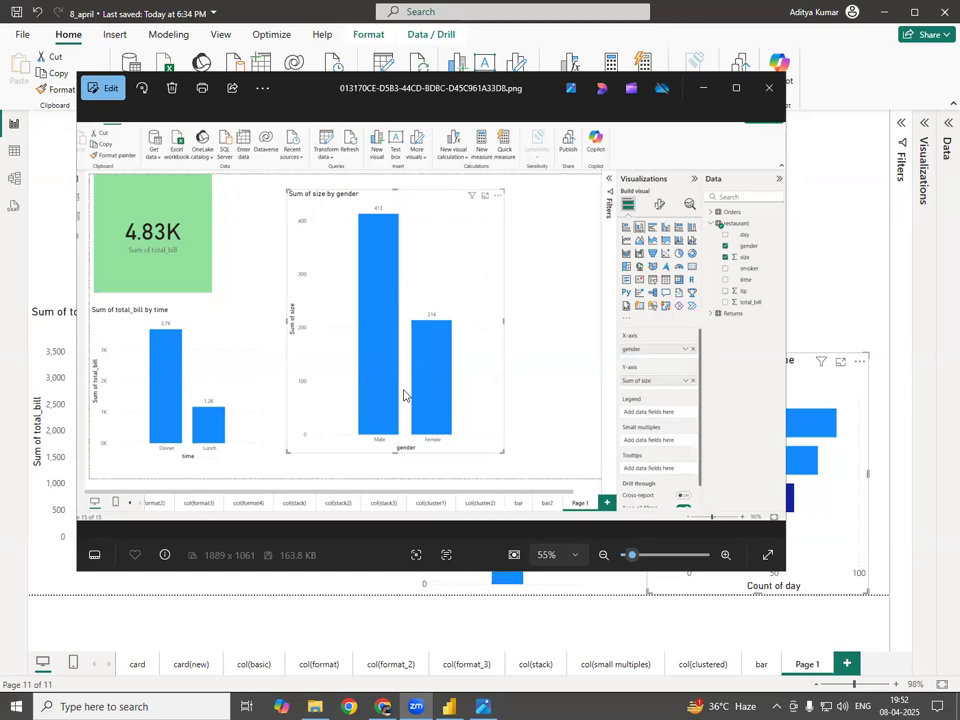
pyautogui.click(768, 88)
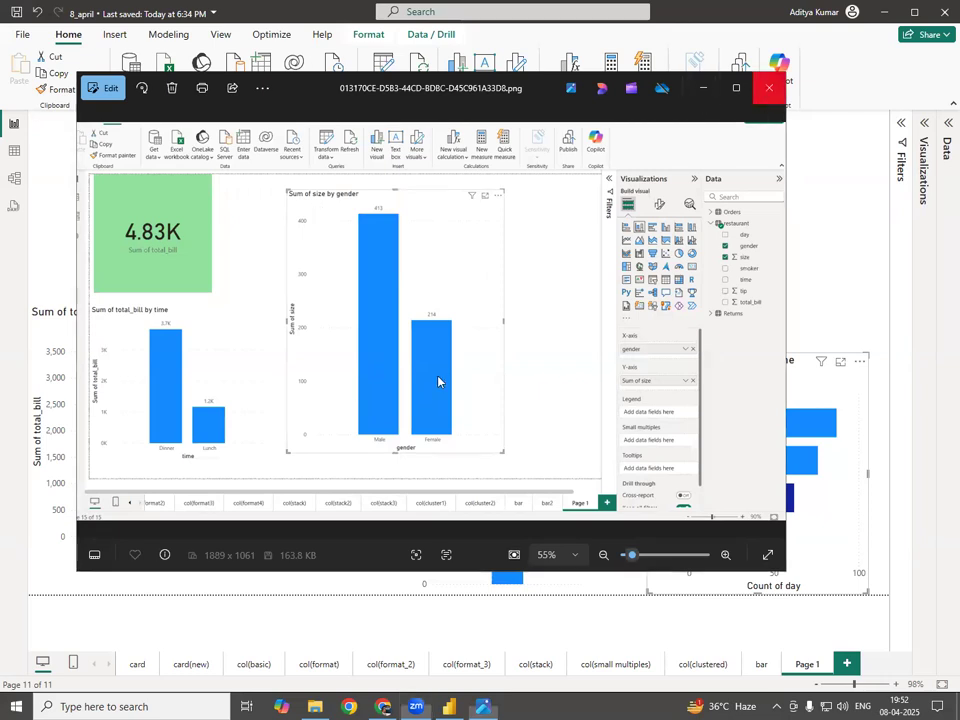